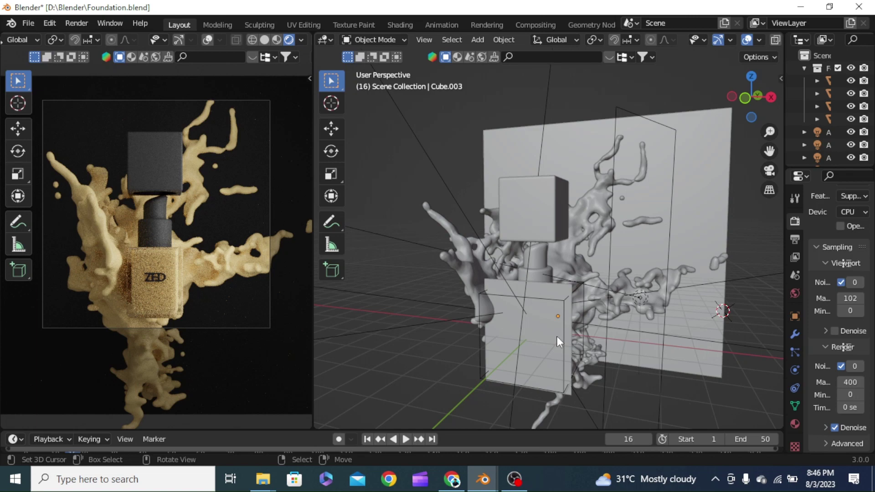
Step: Examine the finished product bottle and liquid splash scene from several angles and distances
mouse_move(553, 299)
middle_down()
mouse_move(540, 300)
mouse_move(597, 290)
mouse_move(573, 311)
mouse_move(545, 309)
middle_up()
scroll(532, 308, down, 4)
scroll(531, 308, up, 5)
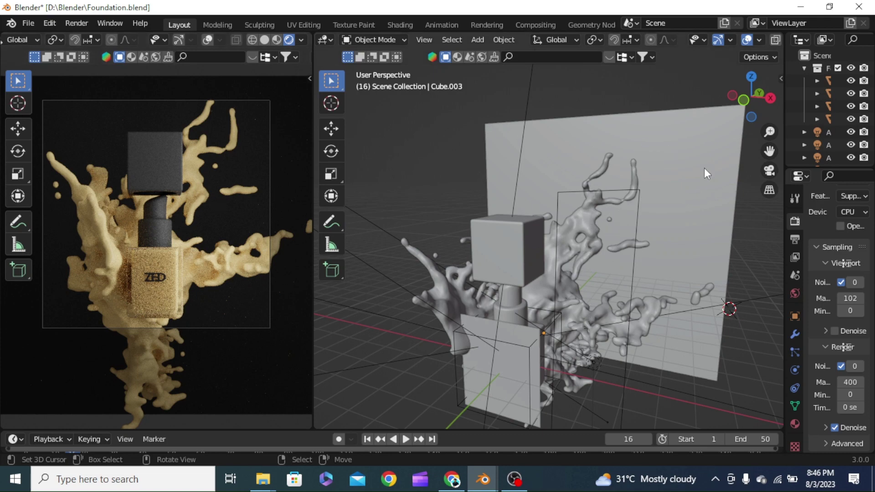
scroll(704, 167, down, 3)
scroll(641, 165, up, 6)
scroll(641, 165, down, 1)
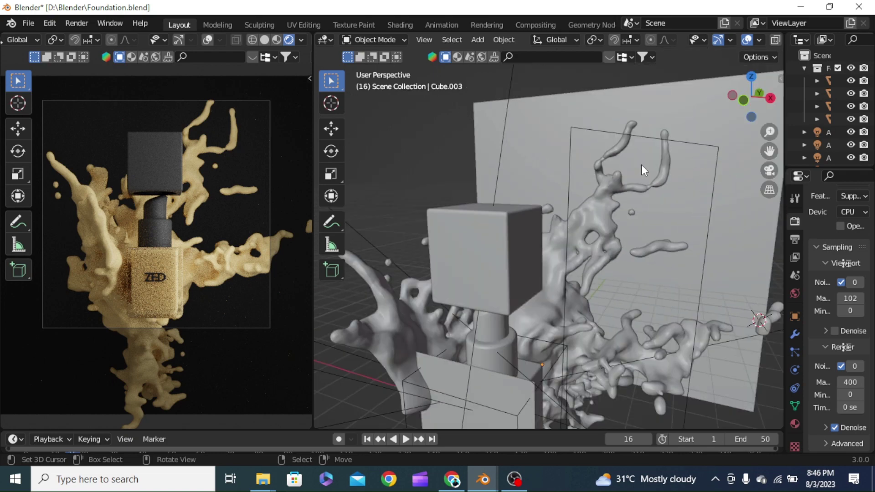
scroll(641, 165, down, 2)
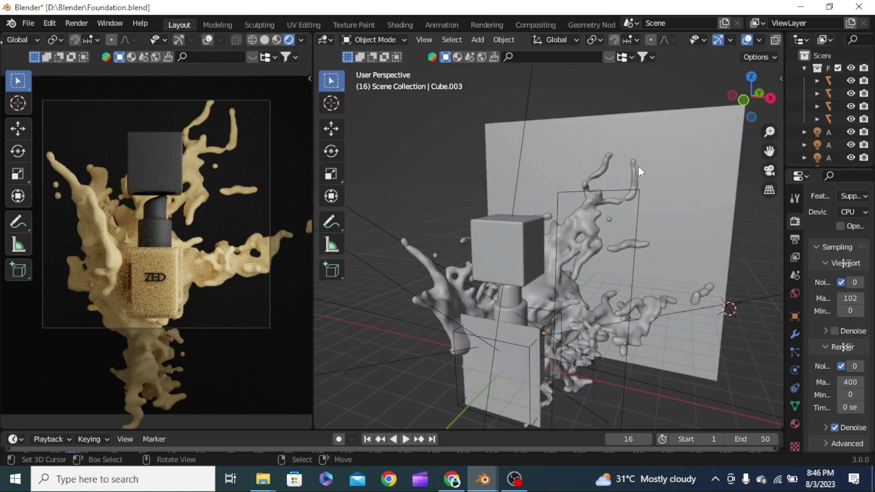
middle_drag(638, 166, 674, 205)
scroll(690, 205, up, 3)
scroll(673, 205, up, 2)
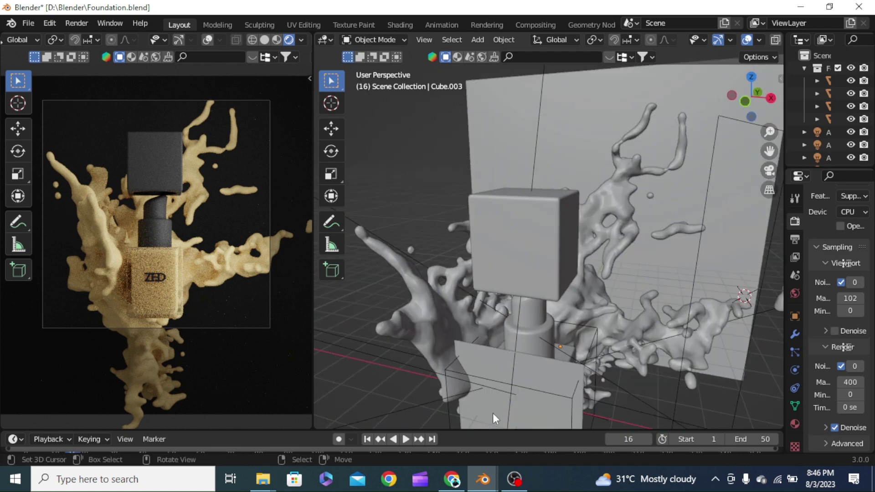
Step: Switch to the other Blender window with the default scene and start Shortcut VUr with its dock set to Left
mouse_move(484, 480)
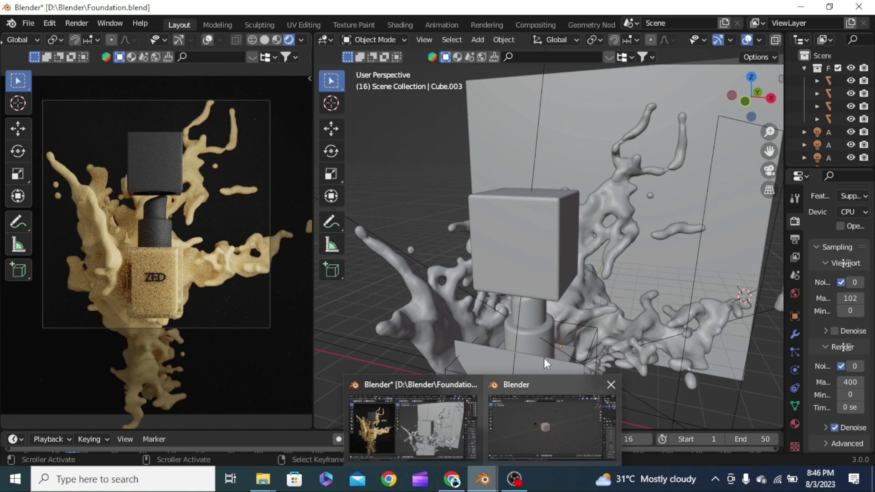
click(529, 427)
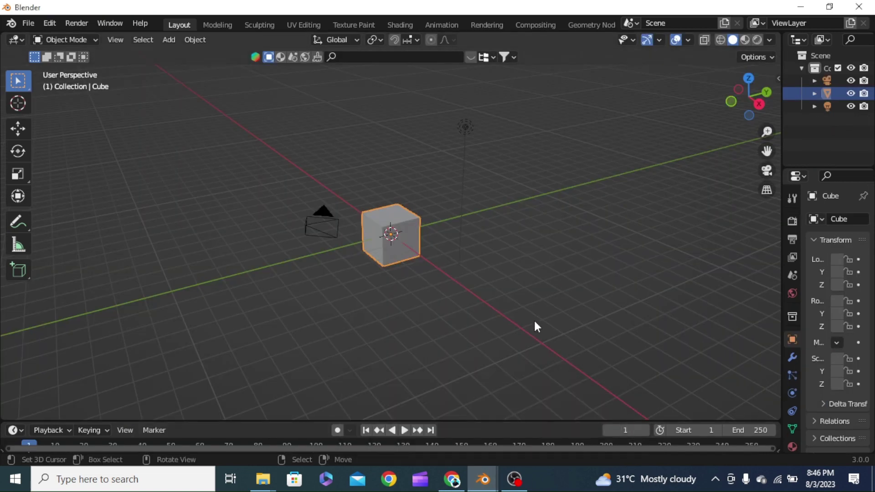
key(n)
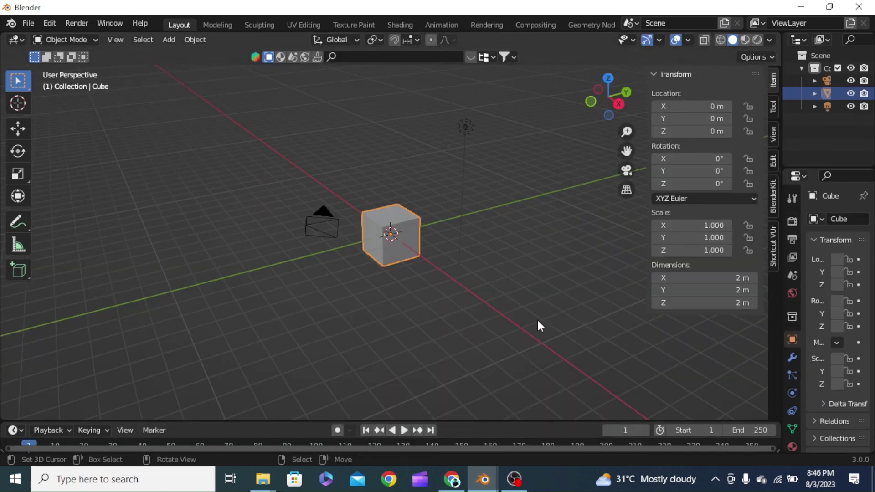
click(771, 253)
click(721, 95)
click(718, 114)
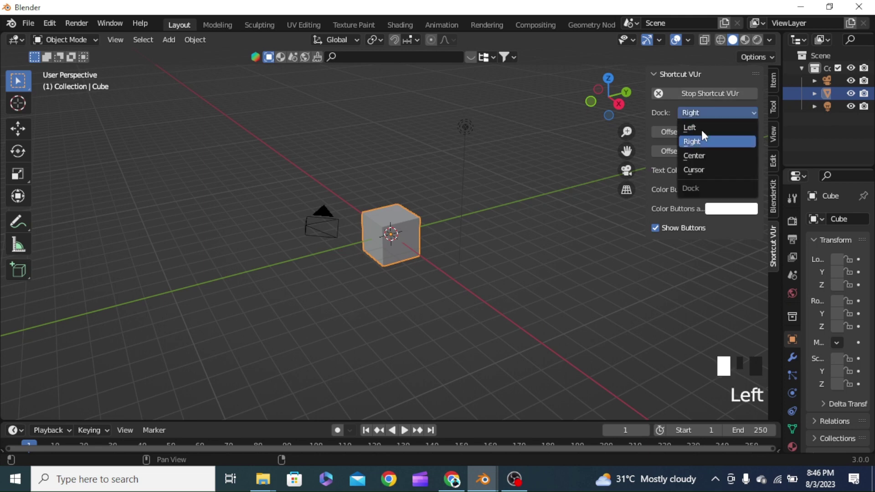
click(702, 128)
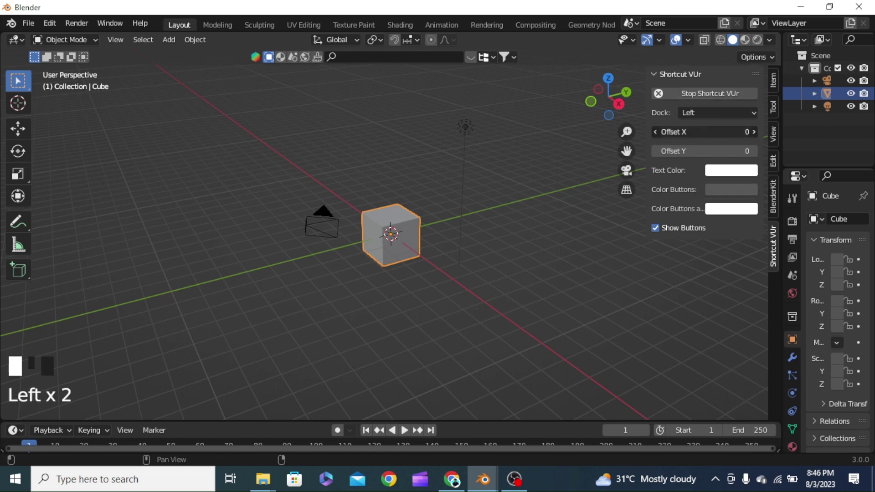
Step: Set the Shortcut VUr offsets to X 23 and Y 30 and hide the sidebar
key(Return)
mouse_move(698, 136)
mouse_down()
mouse_move(711, 137)
mouse_move(681, 144)
mouse_move(697, 148)
mouse_up()
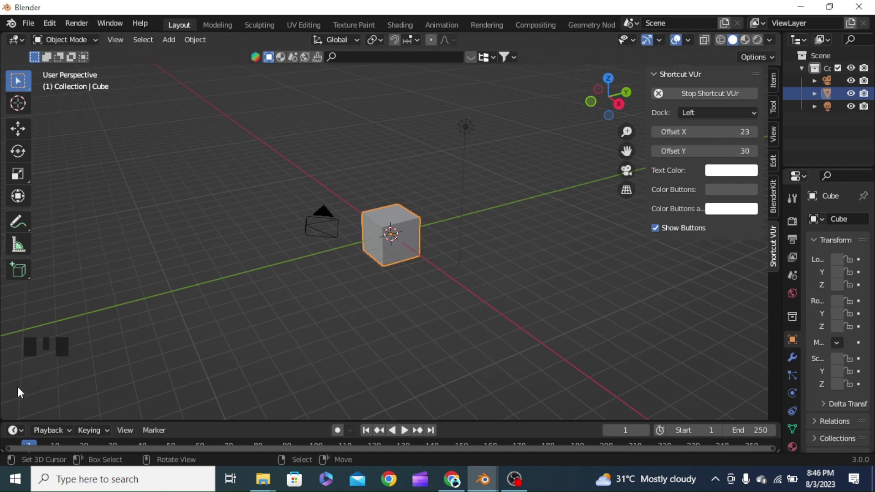
key(n)
Step: Delete all the default objects and add a new mesh cube at the origin
scroll(346, 299, down, 3)
middle_drag(346, 300, 399, 302)
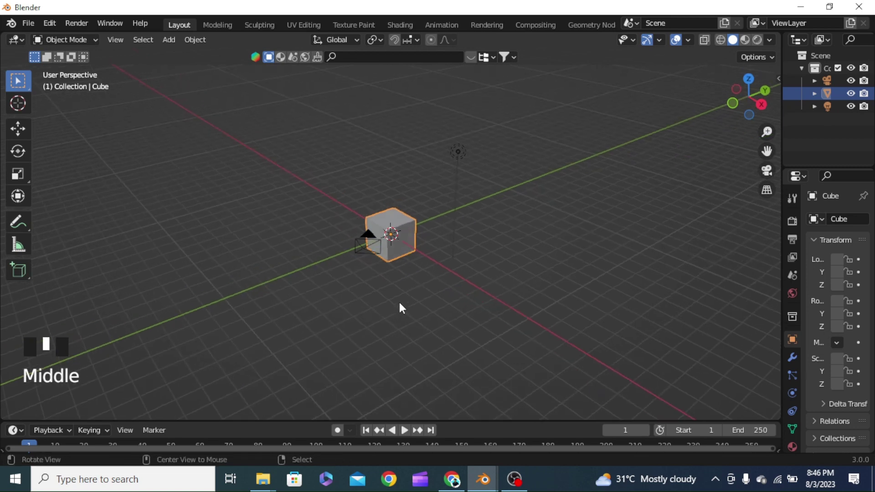
key(a)
key(Delete)
key(shift+a)
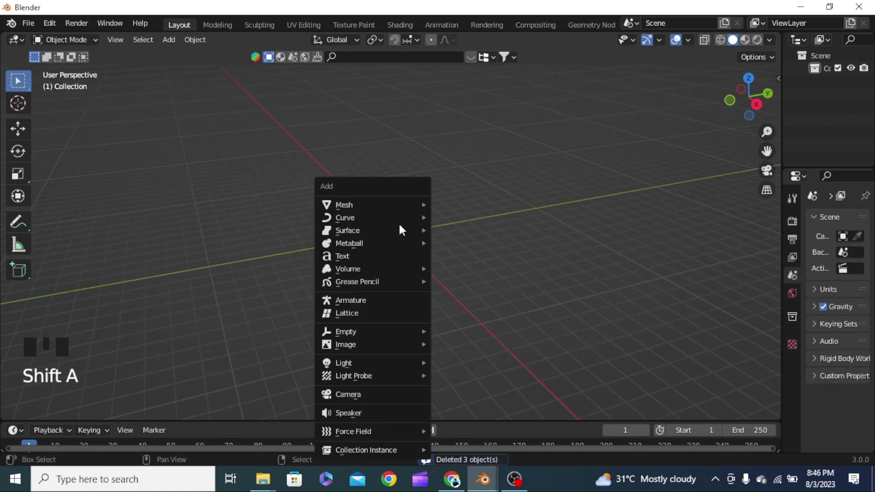
mouse_move(410, 204)
click(497, 219)
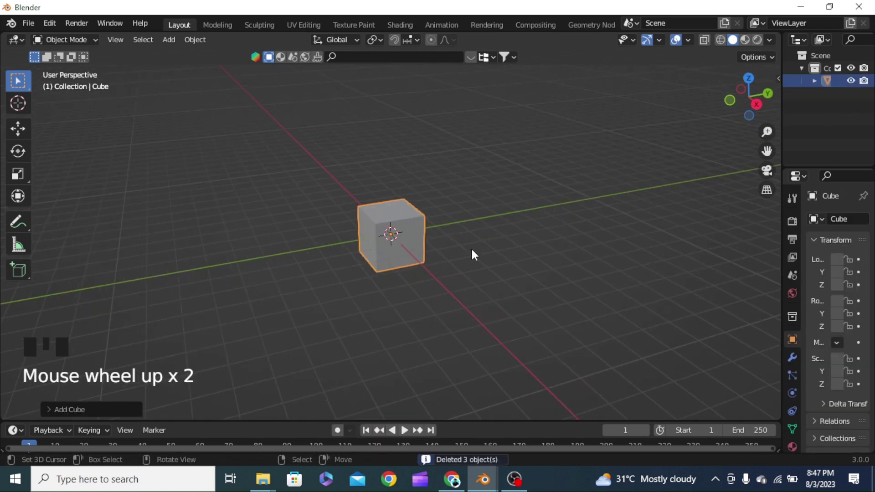
Step: Scale the cube taller along Z and raise it about 1.52 m so its base sits on the ground line
key(grave)
scroll(474, 258, up, 2)
key(s)
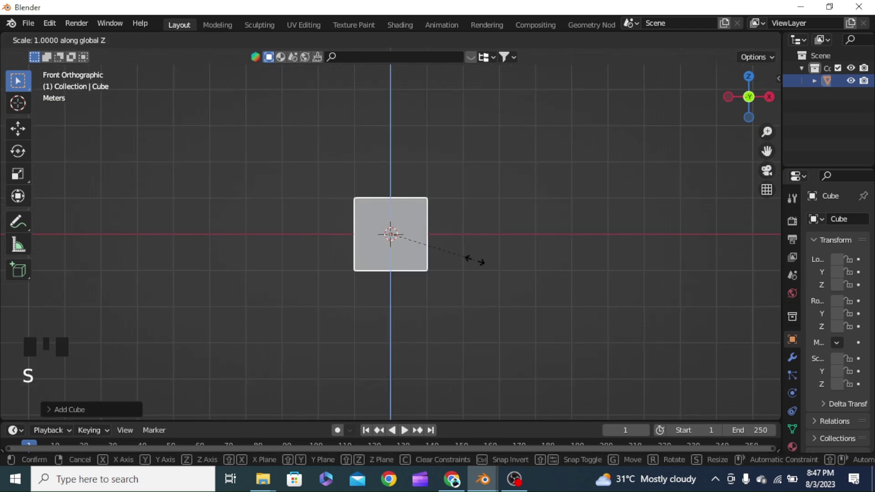
click(517, 269)
key(g)
key(z)
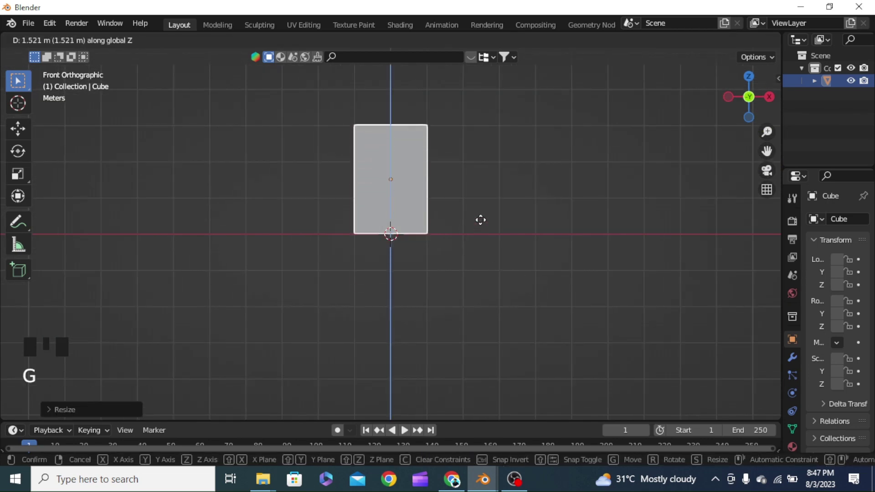
click(480, 221)
Step: Scale the box down along Y to make it thinner from front to back
middle_drag(481, 220, 535, 201)
key(s)
key(y)
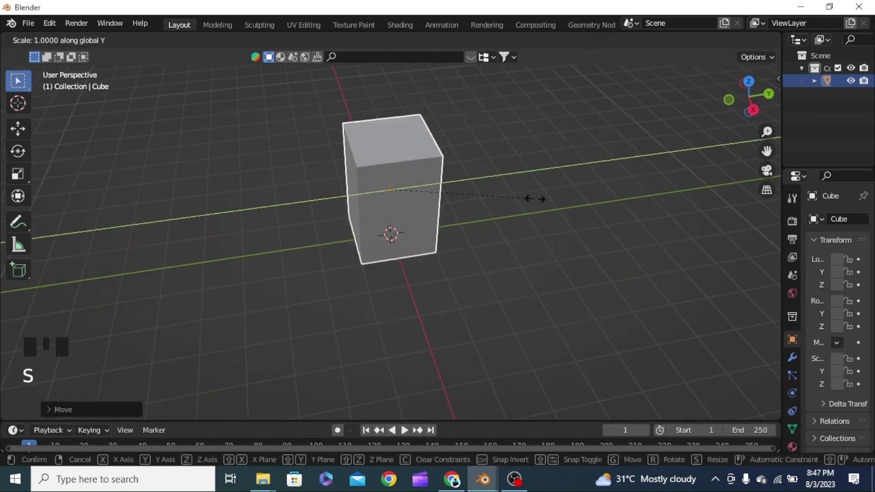
click(480, 191)
middle_drag(480, 192, 392, 187)
right_click(391, 187)
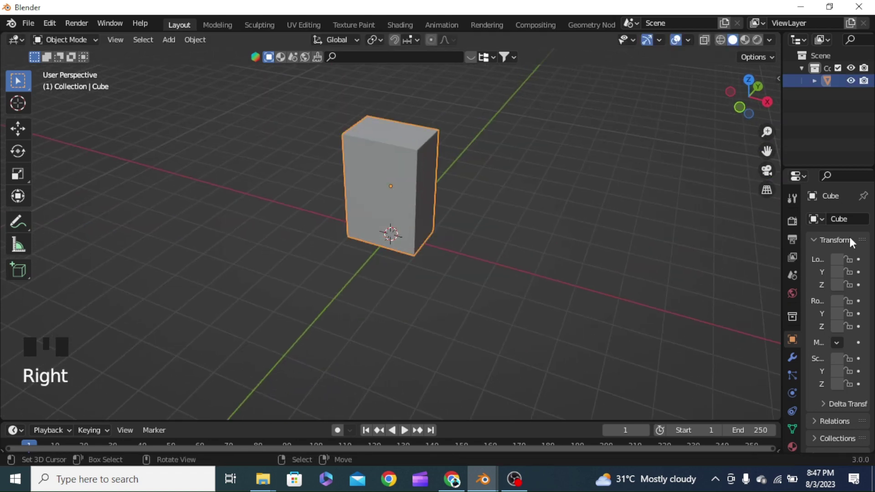
Step: Add a Bevel modifier to the box and set its amount to 0.08 m
click(792, 358)
drag(780, 280, 751, 283)
click(798, 220)
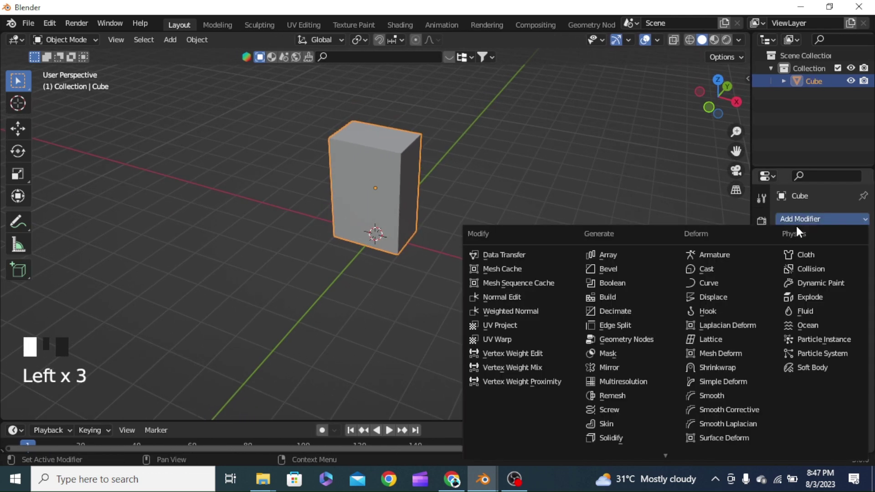
click(628, 269)
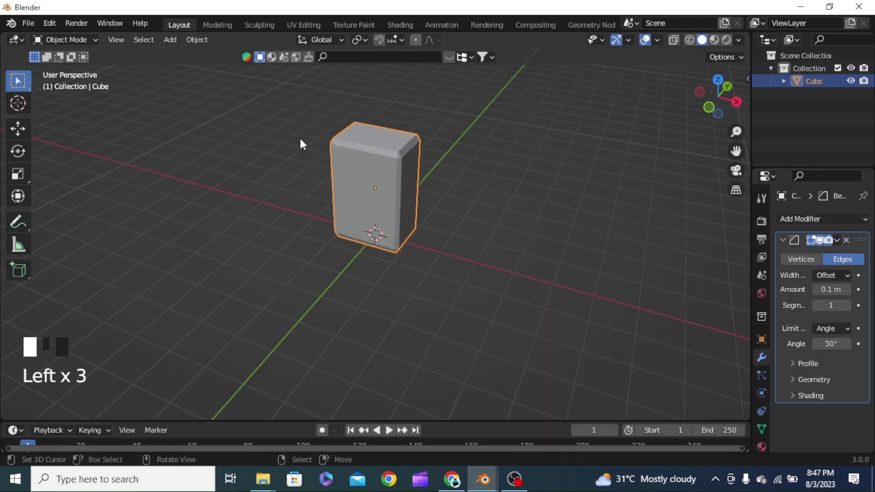
click(829, 291)
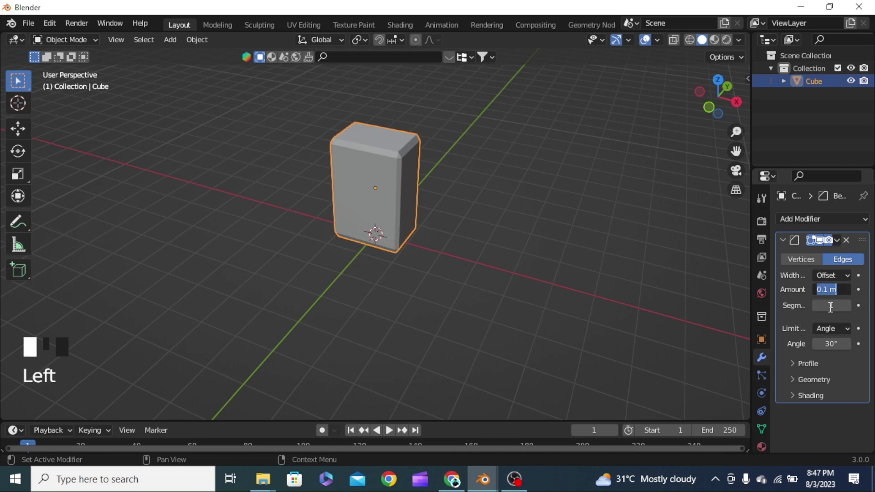
key(Return)
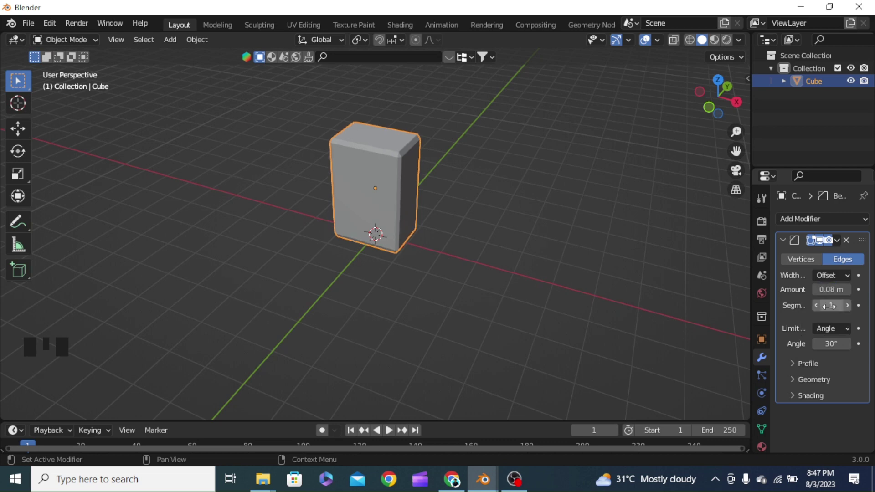
Step: Raise the Bevel modifier's segments to 11 to round the box edges
click(852, 303)
click(852, 302)
click(852, 302)
click(852, 303)
scroll(527, 209, up, 2)
middle_drag(526, 209, 533, 232)
click(853, 301)
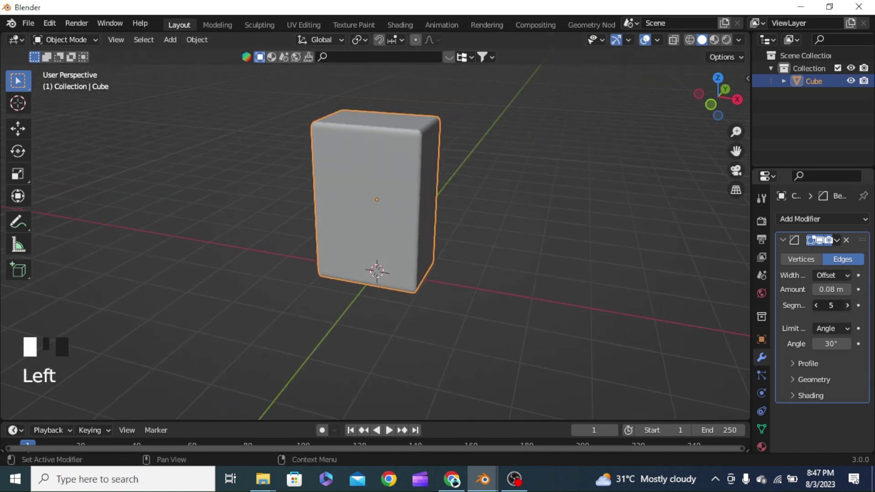
click(847, 305)
click(847, 305)
click(848, 305)
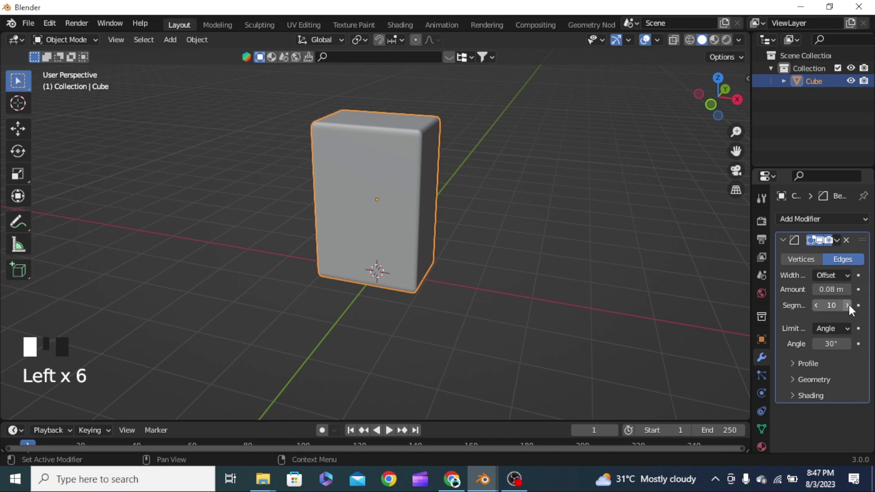
click(849, 305)
Step: Switch the viewport to wireframe display
middle_drag(724, 255, 643, 269)
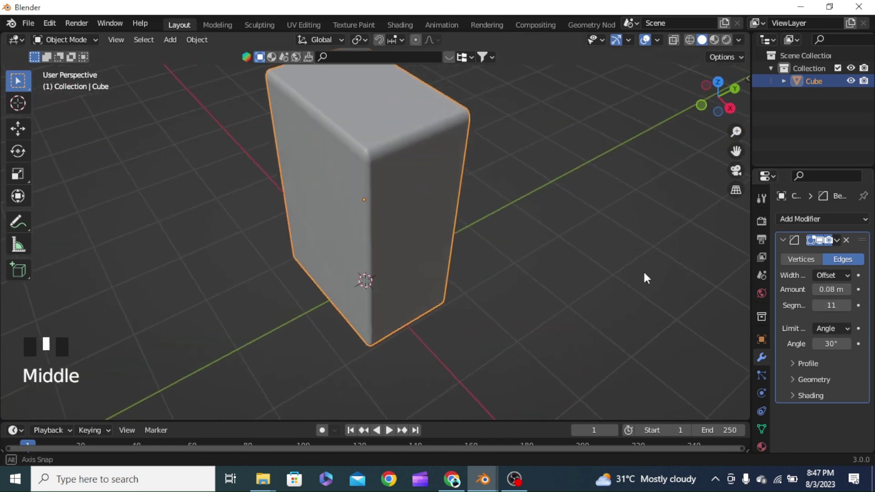
scroll(644, 273, down, 2)
middle_drag(498, 293, 556, 259)
key(grave)
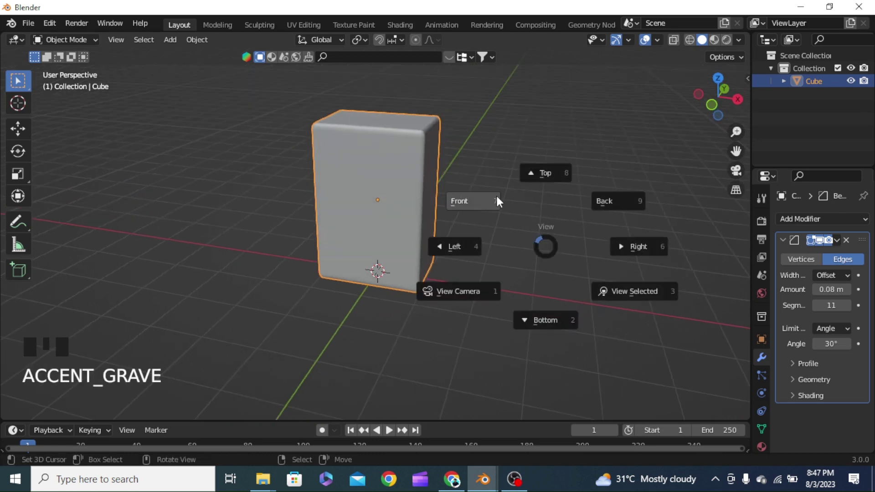
click(496, 201)
middle_drag(496, 199, 459, 220)
key(z)
click(312, 218)
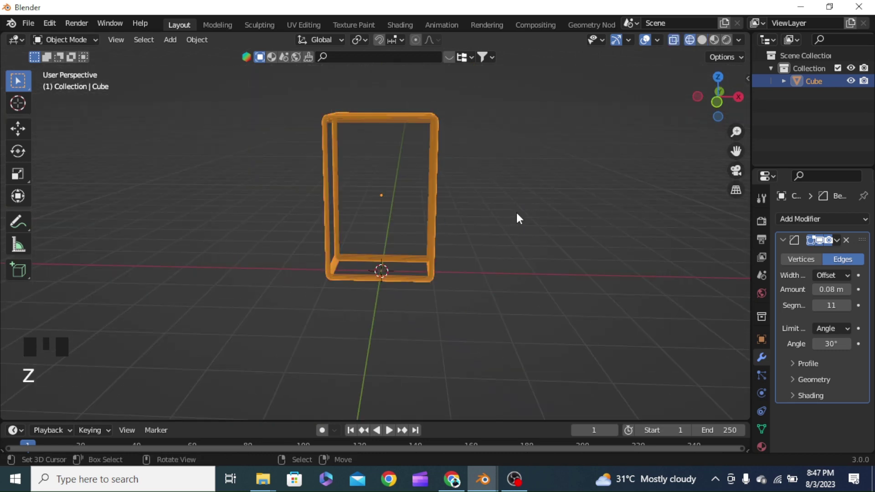
key(grave)
click(444, 167)
middle_drag(445, 167, 450, 198)
key(grave)
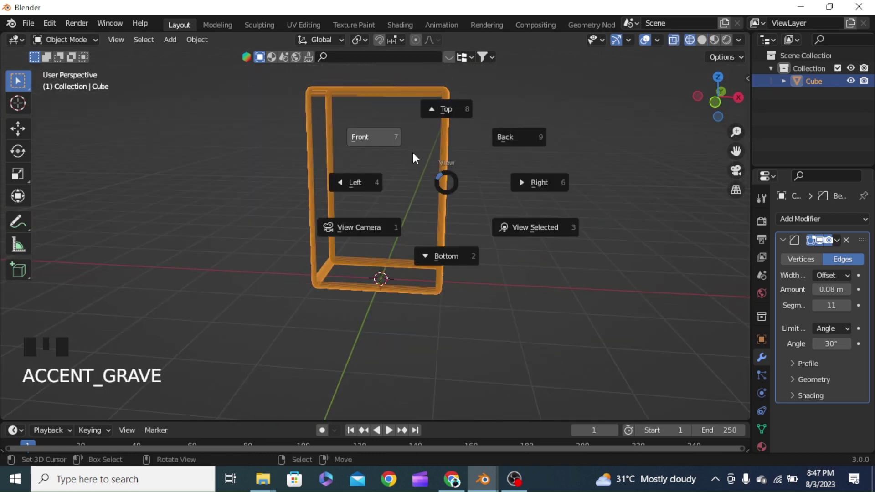
click(413, 152)
scroll(423, 158, down, 2)
middle_drag(423, 159, 392, 236)
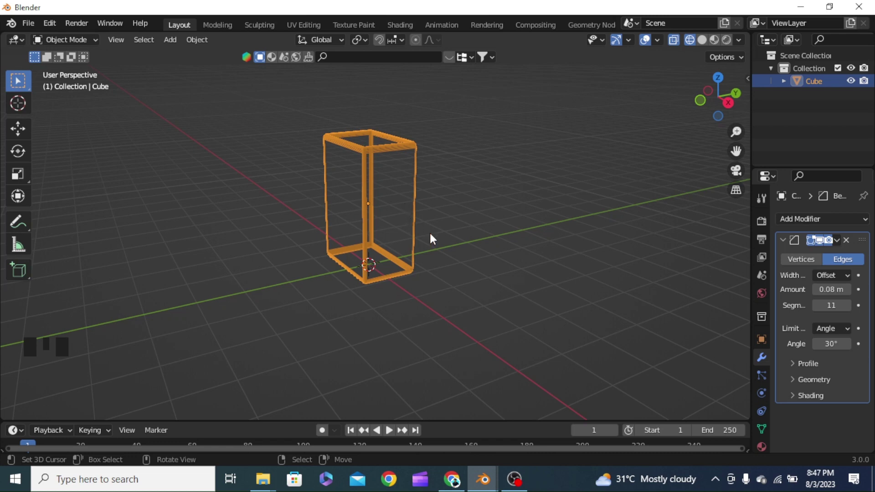
key(grave)
click(403, 195)
scroll(422, 198, down, 1)
middle_drag(422, 197, 423, 219)
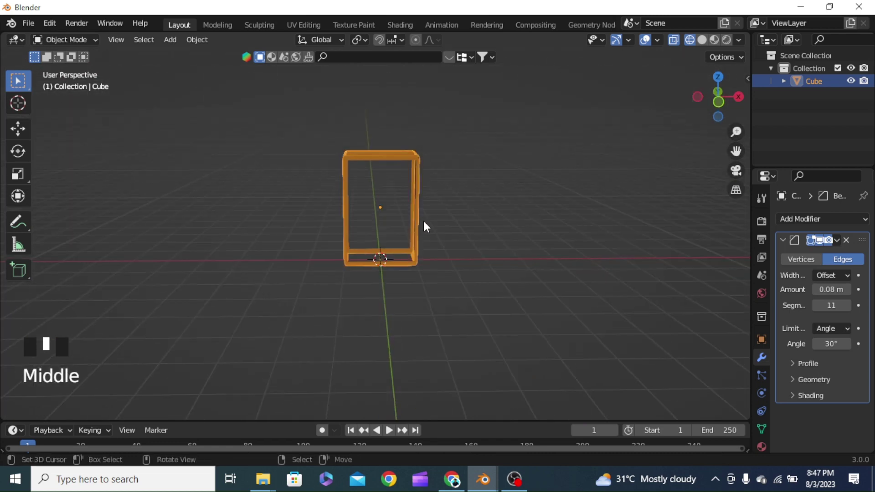
Step: In front view, duplicate the box in place and scale the copy down to about 0.8 to fit inside the original
key(grave)
click(392, 180)
shift+middle_drag(424, 181, 429, 201)
scroll(460, 218, up, 4)
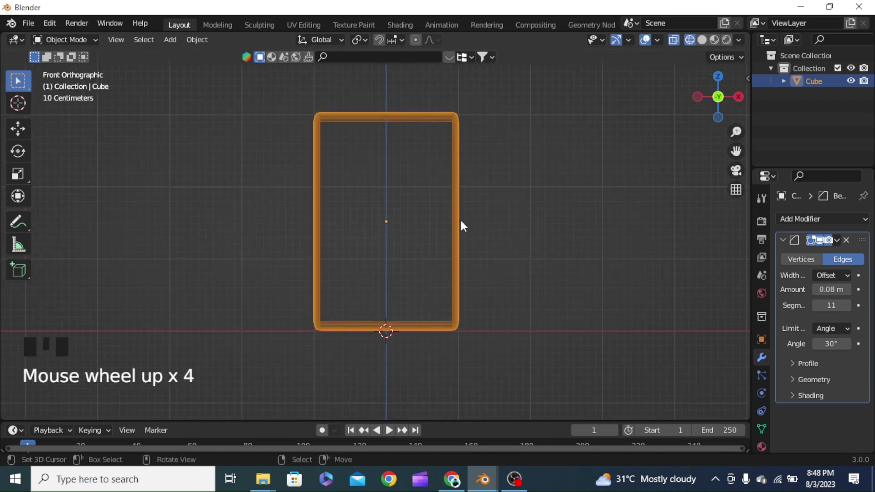
key(shift+d)
right_click(489, 248)
key(s)
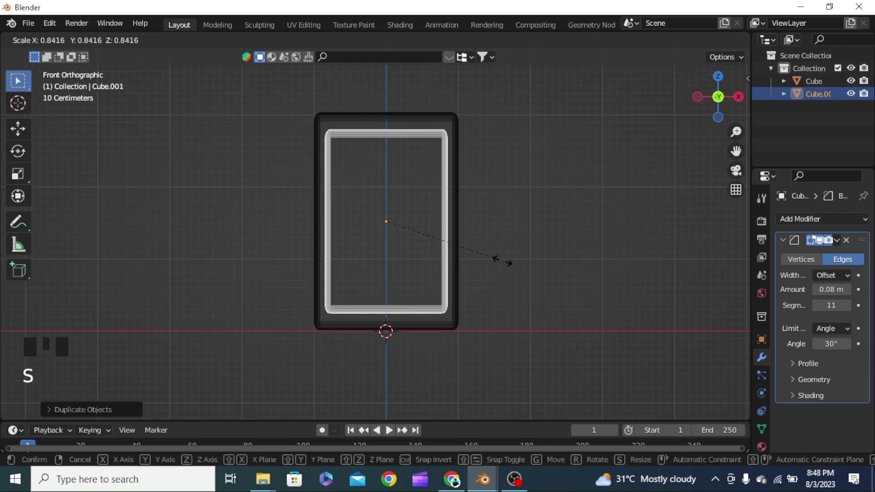
click(504, 271)
Step: Move the inner box up along Z until its top sits just below the outer box's top
key(g)
key(z)
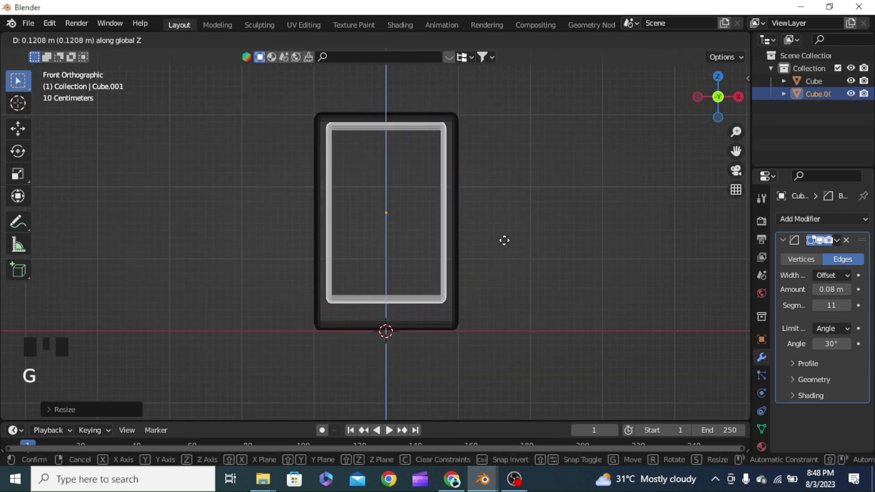
click(501, 196)
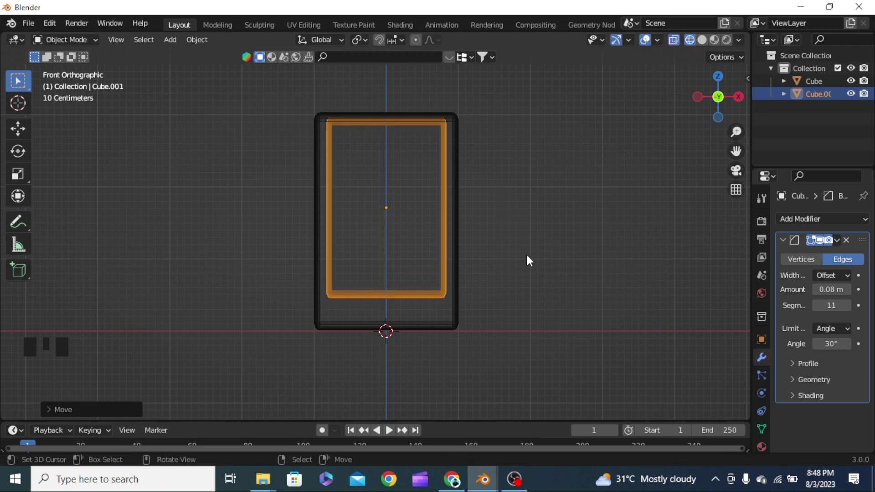
Step: Deselect the inner box and switch the viewport back to solid display
middle_drag(526, 257, 467, 284)
scroll(538, 283, down, 3)
click(589, 286)
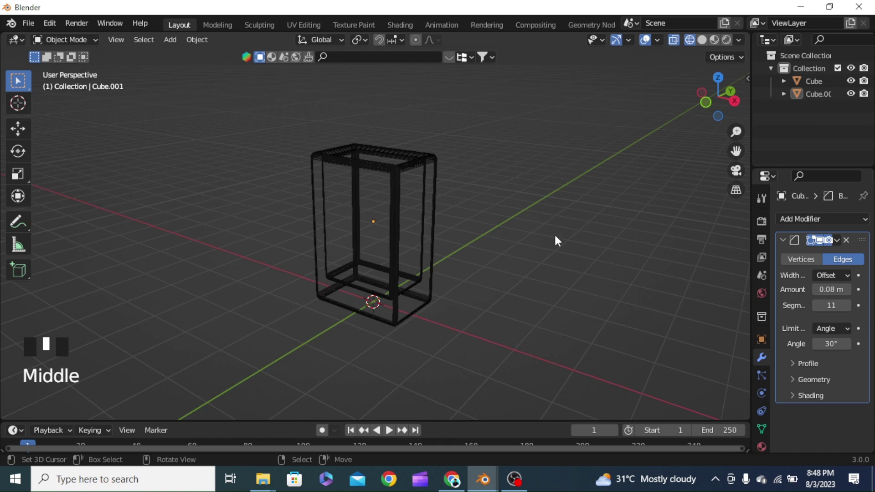
shift+middle_drag(554, 233, 496, 299)
key(z)
mouse_move(611, 297)
middle_down()
mouse_move(527, 268)
mouse_move(424, 261)
mouse_move(490, 305)
mouse_move(480, 312)
middle_up()
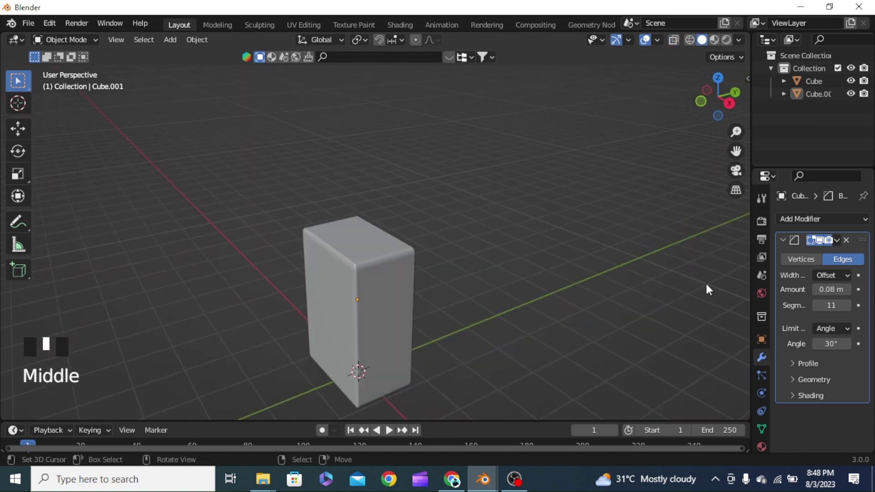
Step: Add a Subdivision Surface modifier to the outer box with viewport level 2 and render level 3
right_click(384, 256)
click(791, 221)
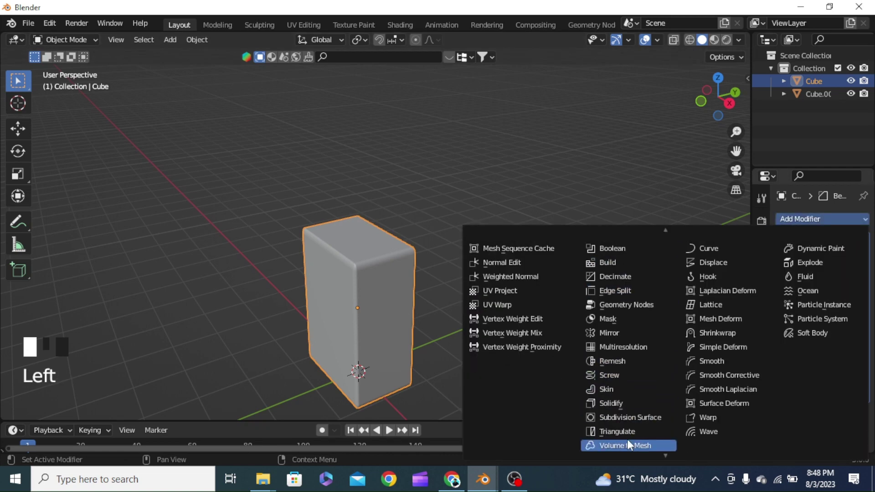
click(632, 417)
middle_drag(489, 307, 514, 276)
scroll(838, 362, down, 3)
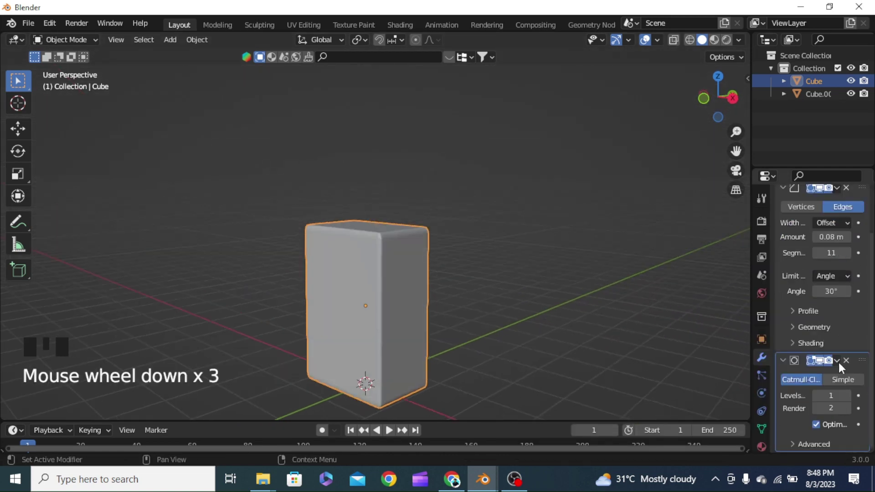
click(851, 395)
scroll(504, 326, up, 2)
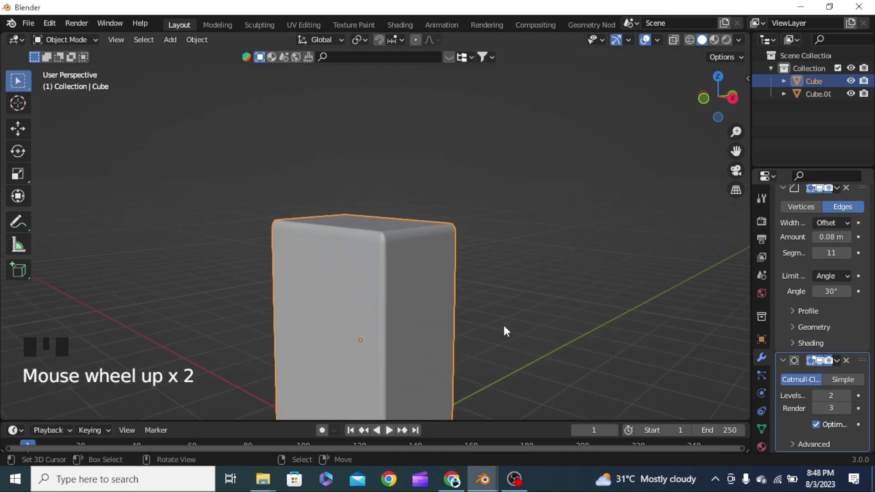
middle_drag(504, 325, 457, 277)
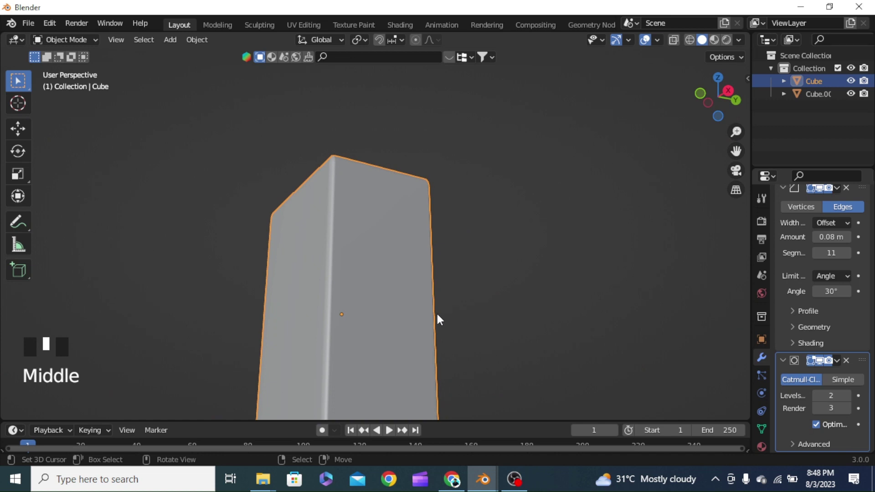
middle_drag(436, 312, 344, 321)
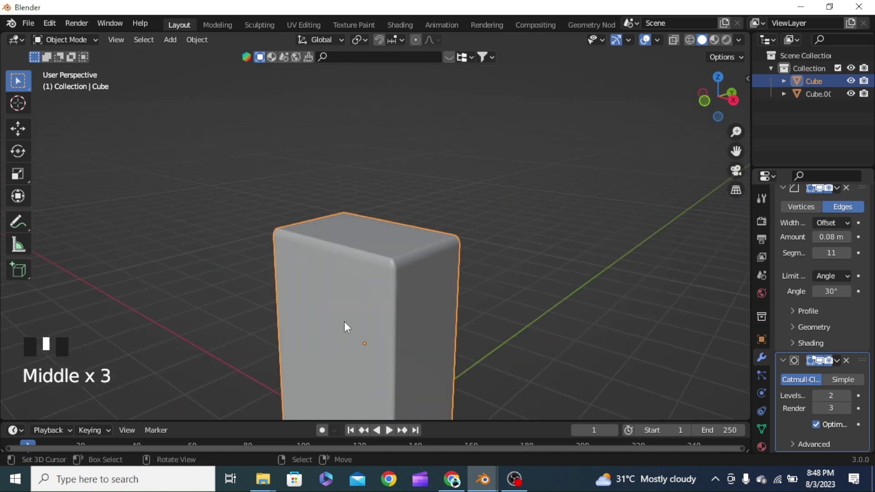
Step: Snap the 3D cursor to the selected outer box and add a cylinder there
key(shift+s)
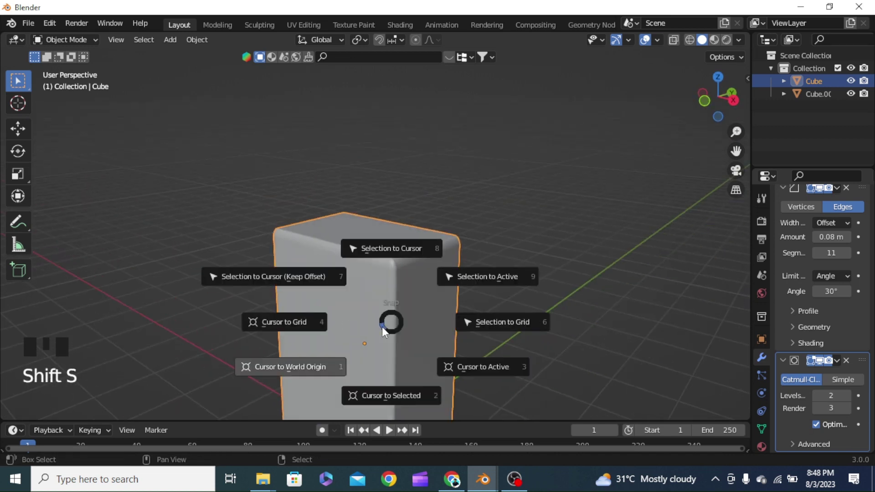
click(378, 393)
scroll(449, 361, down, 2)
key(shift+a)
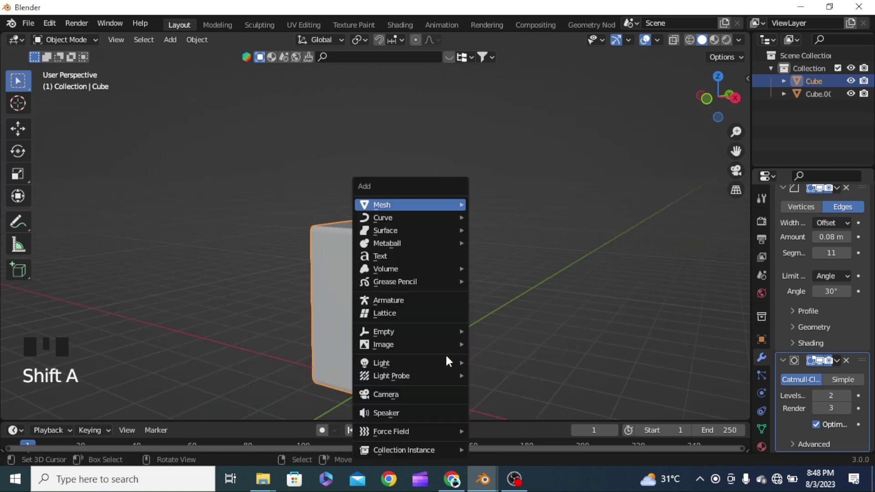
mouse_move(429, 204)
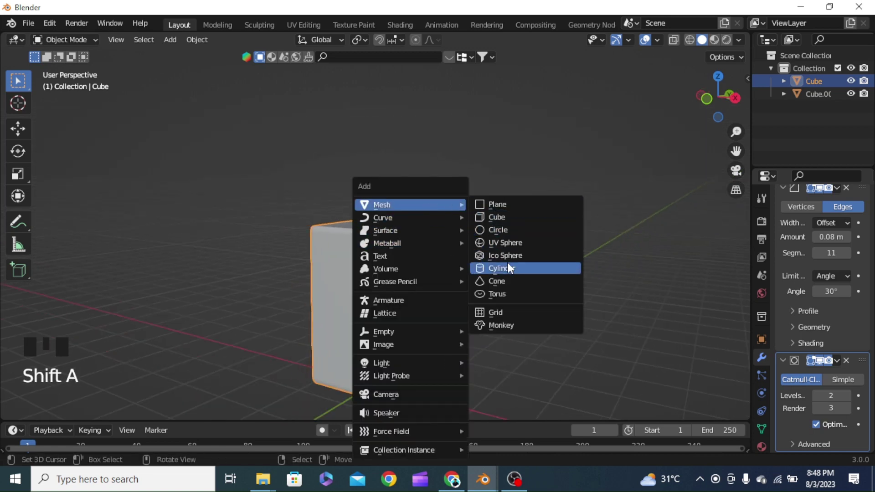
mouse_move(413, 223)
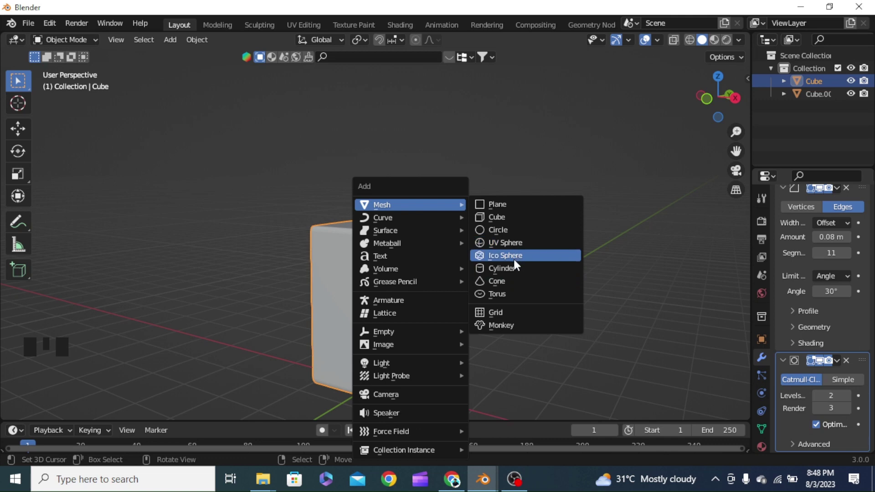
click(511, 271)
Step: In front view, raise the cylinder along Z until its base sits near the box's top
key(grave)
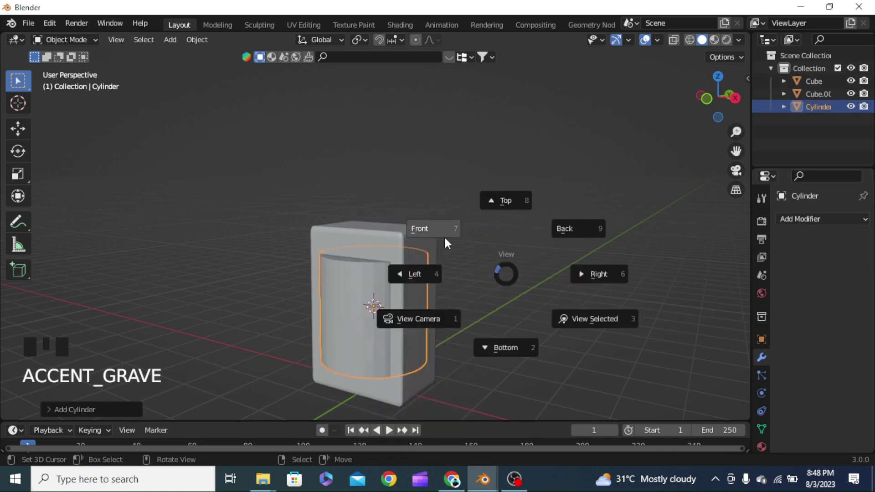
click(445, 236)
key(g)
key(z)
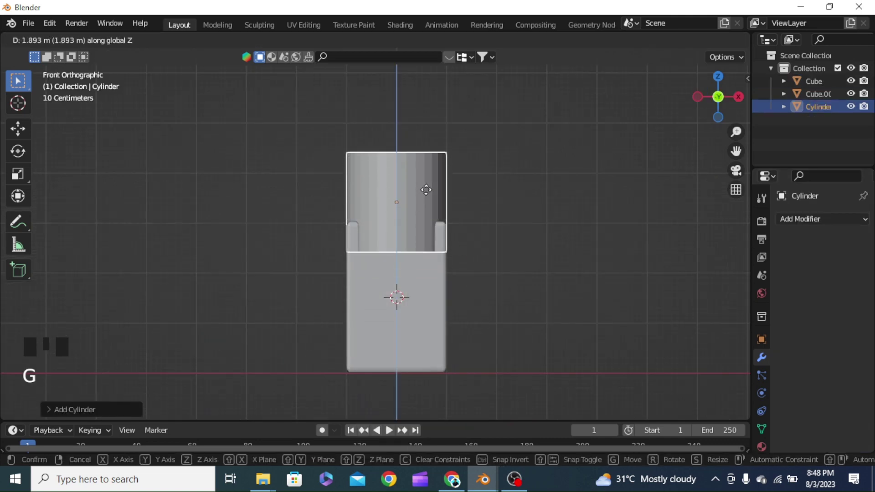
click(428, 119)
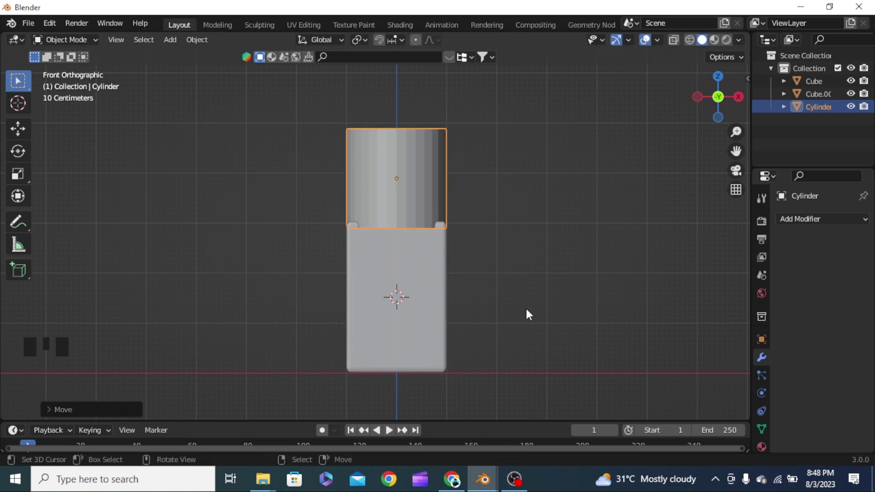
Step: Scale the cylinder down to just over half the box's width and lower it along Z onto the box's top
key(s)
click(490, 285)
key(g)
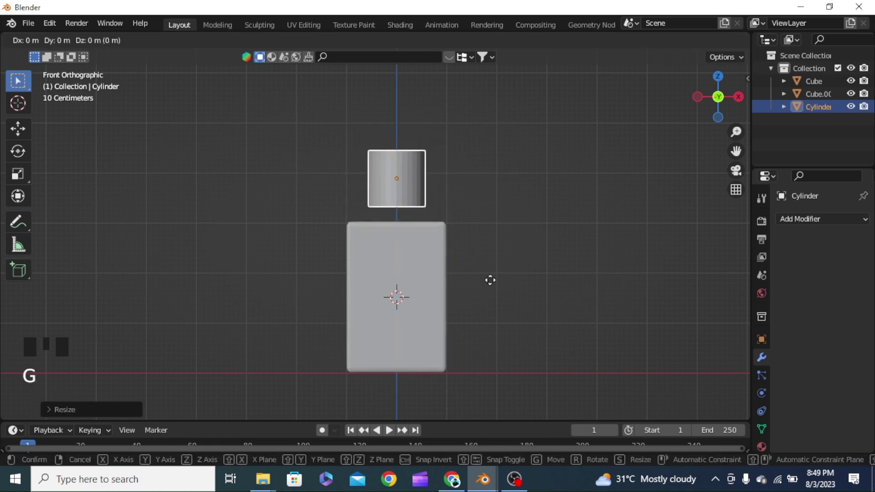
key(z)
click(532, 303)
middle_drag(532, 303, 460, 364)
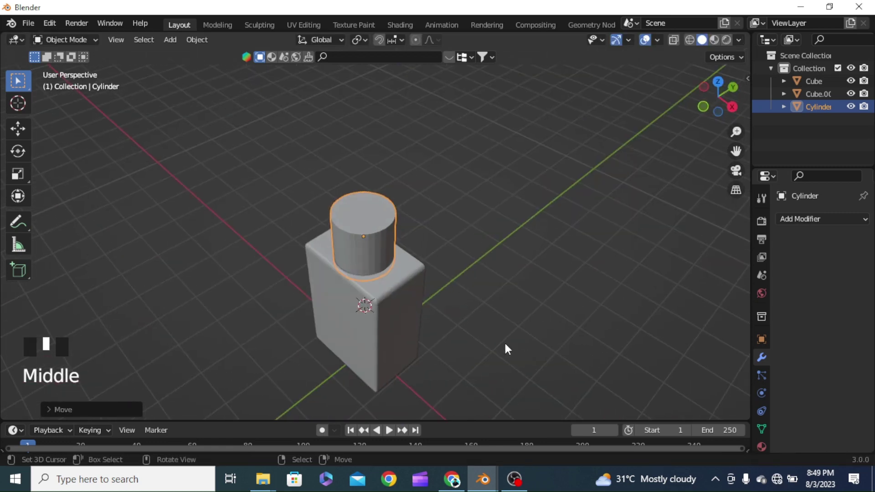
key(s)
click(483, 292)
middle_drag(483, 292, 523, 239)
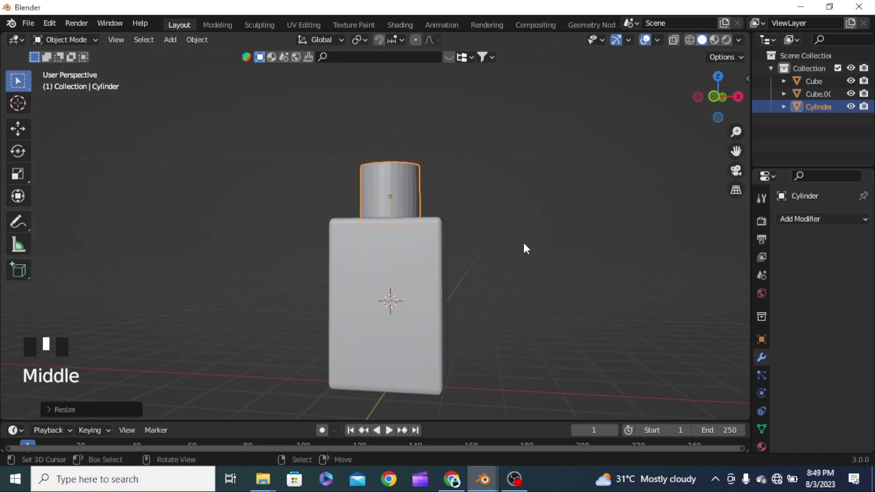
Step: Add a Subdivision Surface modifier to the cylinder with viewport and render levels of 3
key(grave)
click(456, 192)
click(796, 222)
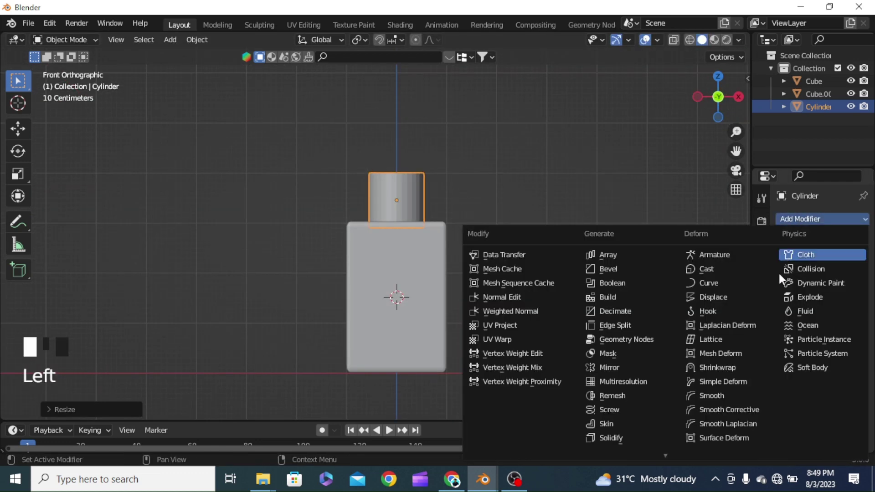
click(643, 403)
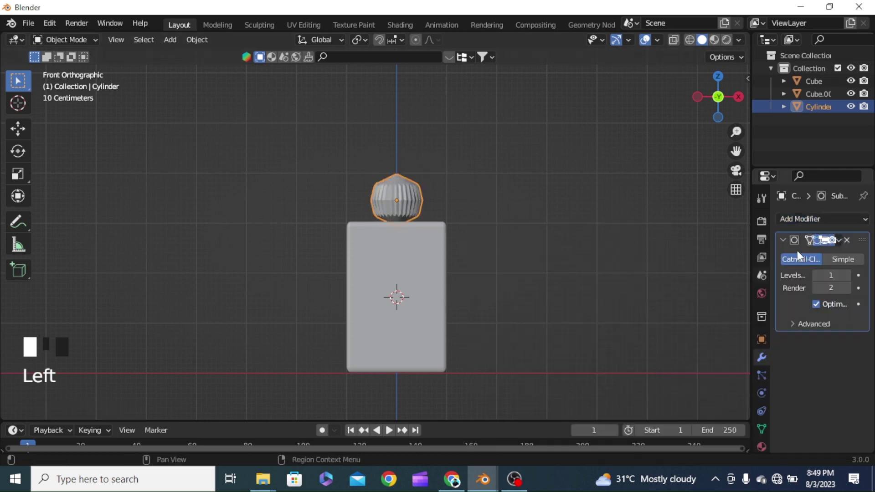
click(847, 275)
click(846, 287)
click(846, 275)
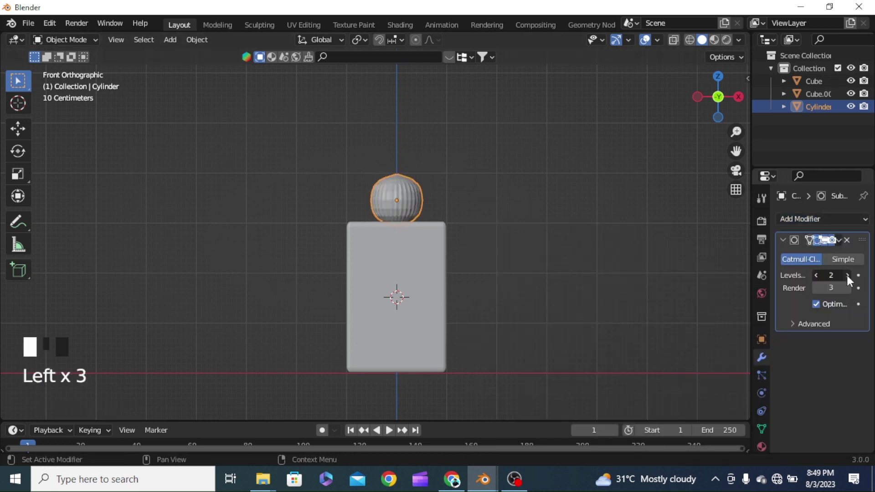
Step: Select the cylinder's bottom edge loop through the wireframe and inset its face slightly to sharpen the base edge
middle_drag(570, 255, 513, 266)
scroll(480, 292, up, 2)
middle_drag(481, 291, 428, 205)
key(Tab)
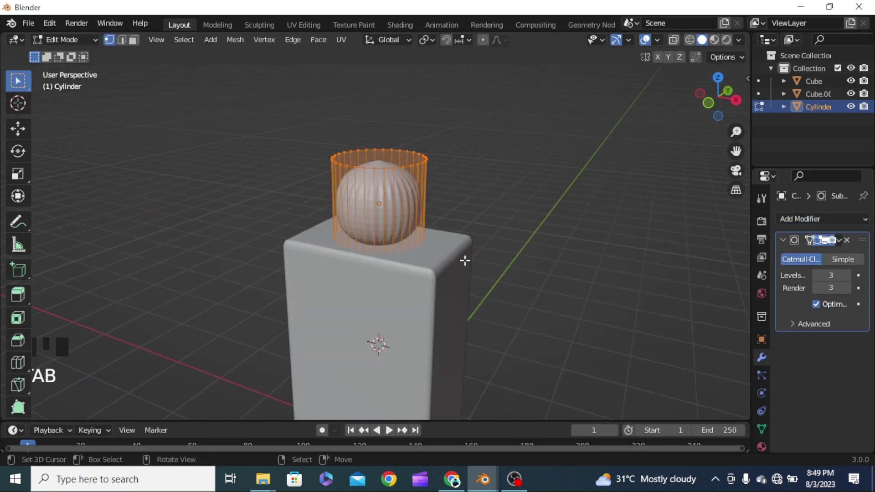
middle_drag(465, 260, 476, 255)
key(shift+z)
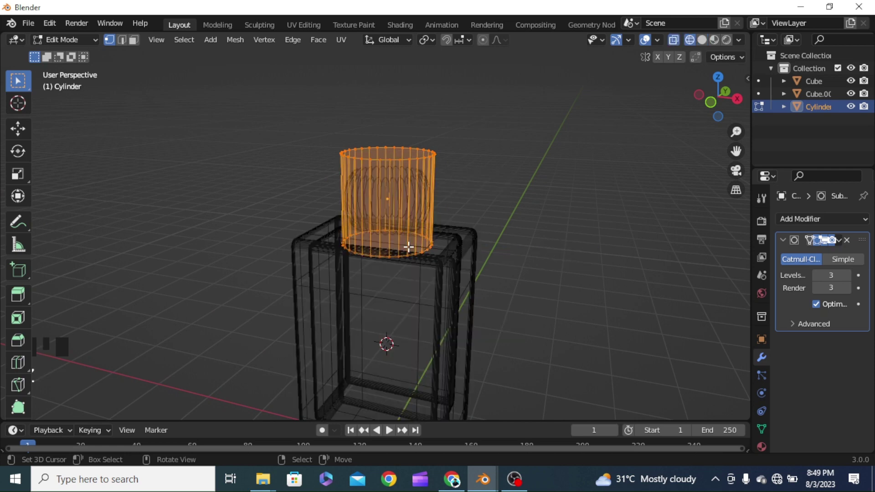
mouse_move(408, 244)
middle_down()
mouse_move(494, 248)
mouse_move(486, 267)
middle_up()
key(2)
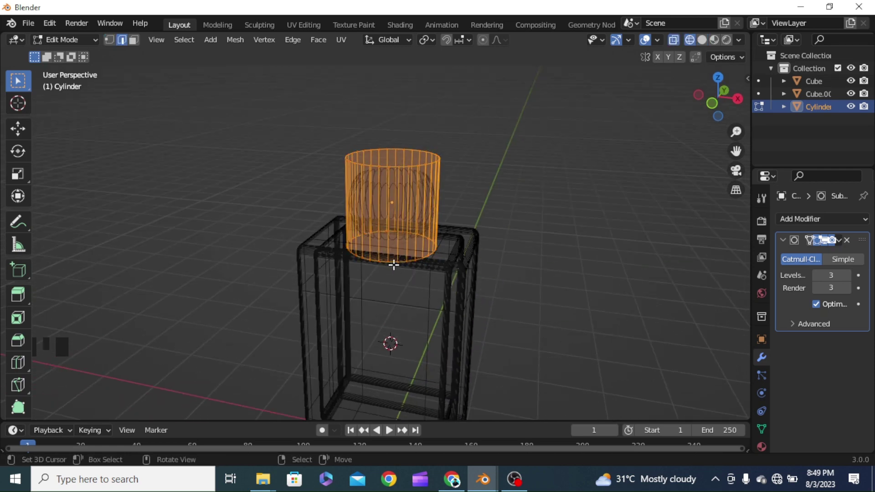
alt+shift+right_click(392, 262)
alt+shift+right_click(392, 262)
alt+shift+right_click(392, 262)
key(i)
click(541, 326)
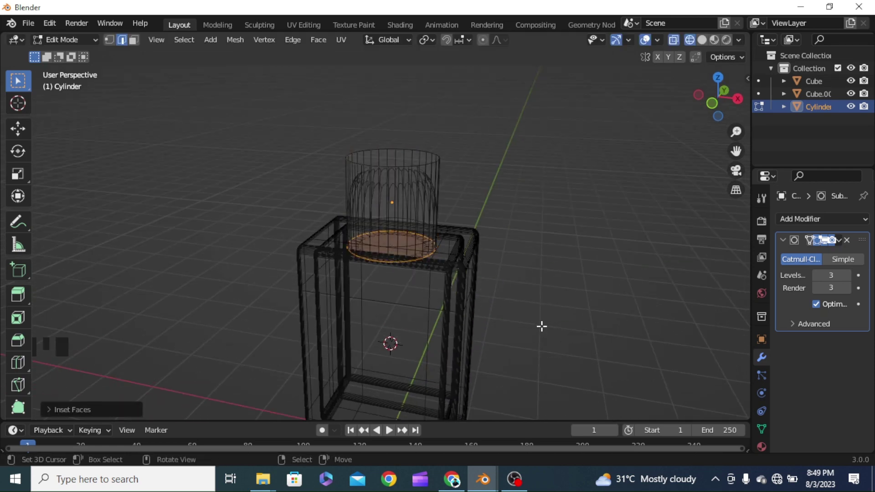
key(shift+z)
middle_drag(602, 315, 591, 302)
key(Tab)
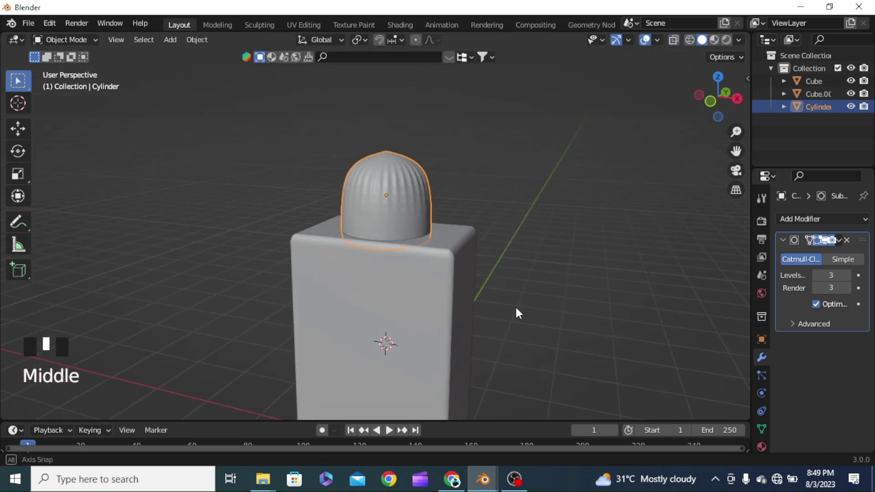
Step: Inset the cylinder's top face slightly to sharpen the rim, and inset it again by about 0.28 m
key(alt+a)
scroll(540, 319, up, 3)
middle_drag(539, 319, 449, 190)
click(432, 258)
key(Tab)
right_click(452, 173)
key(3)
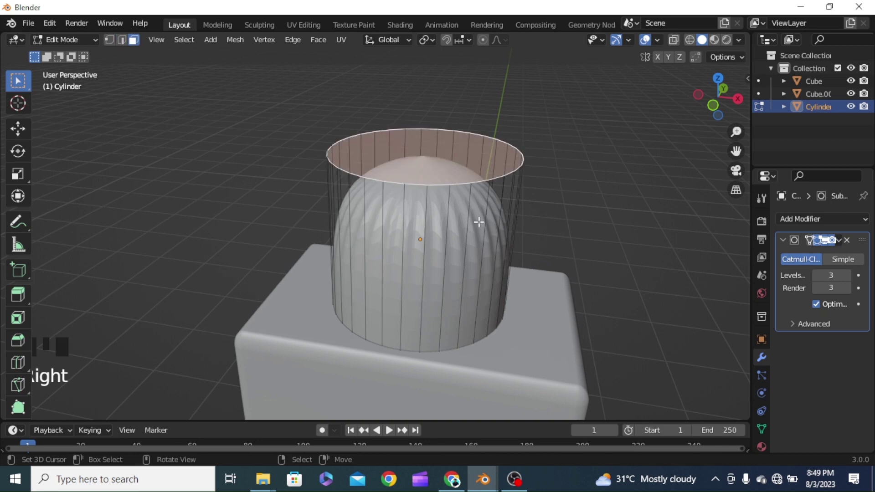
middle_drag(474, 221, 514, 222)
key(i)
click(517, 228)
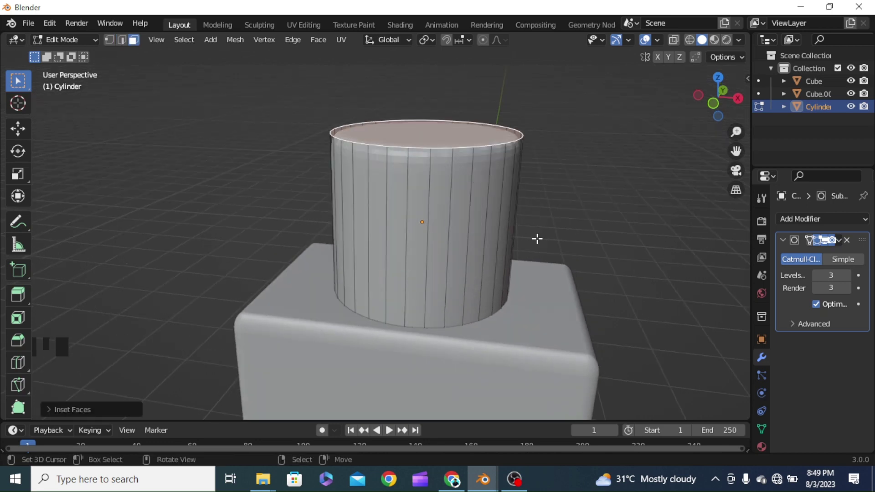
key(i)
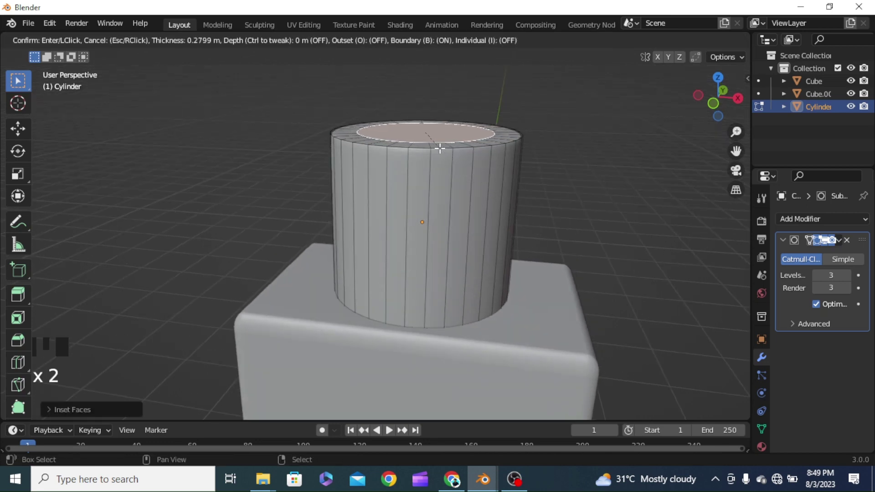
click(504, 203)
Step: In front view, extrude the inset top face upward by about 0.58 m
key(grave)
scroll(509, 207, down, 3)
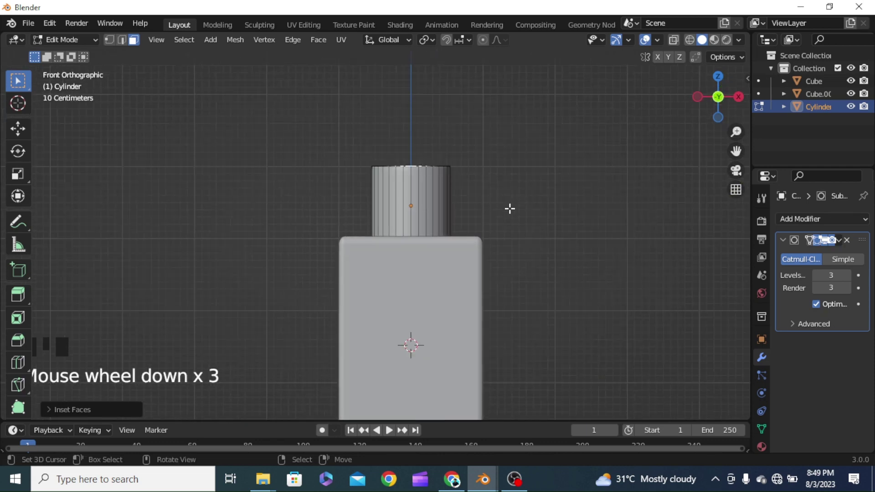
scroll(512, 216, up, 1)
shift+middle_drag(512, 216, 511, 239)
scroll(502, 298, up, 3)
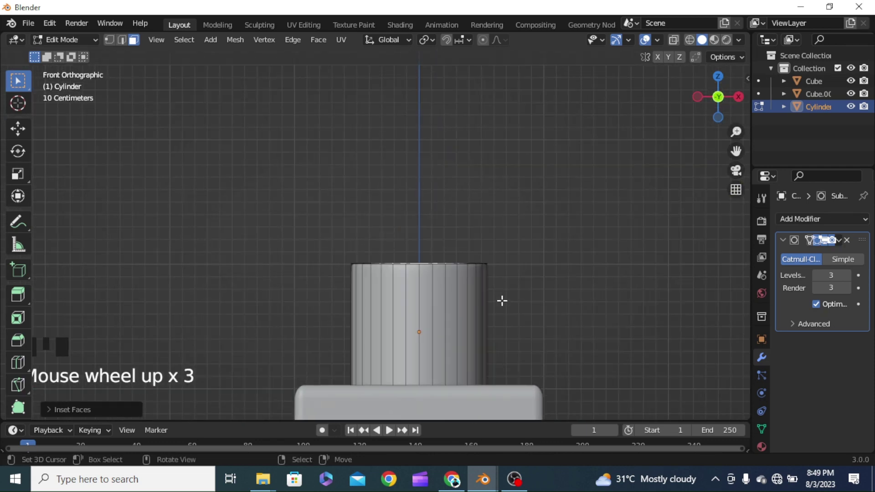
key(g)
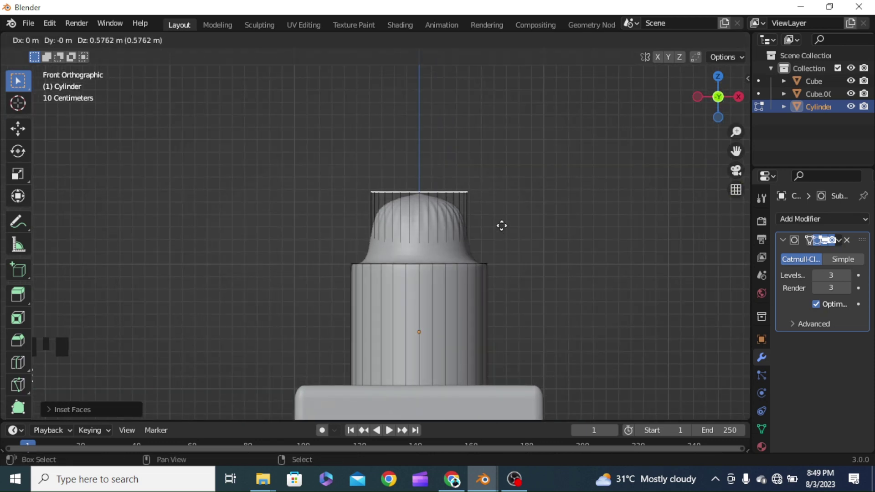
click(502, 226)
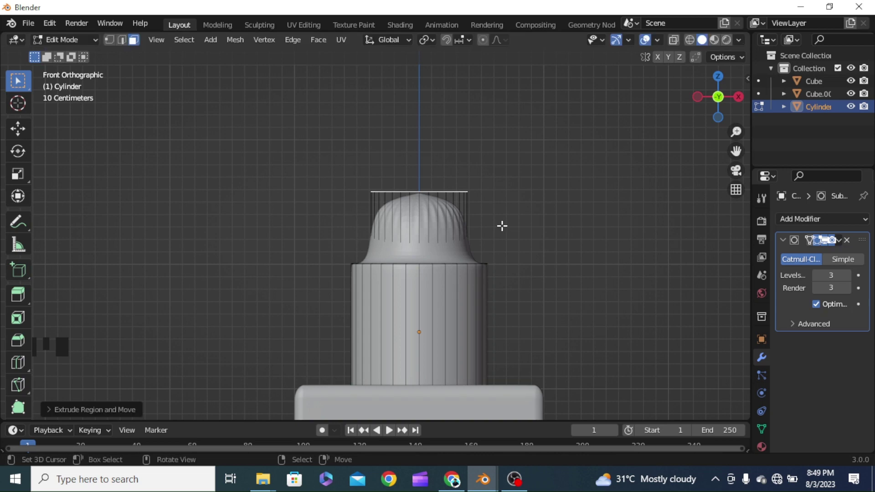
Step: Move the extruded top face slightly higher along Z
middle_drag(548, 255, 509, 279)
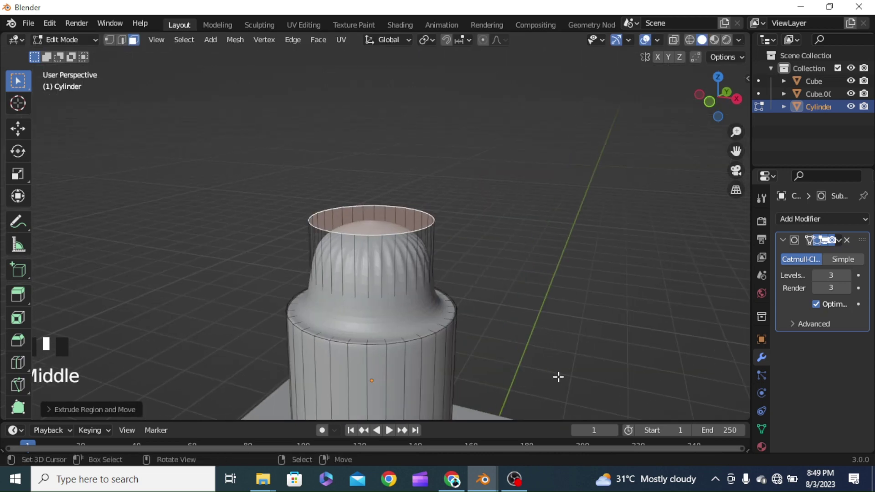
middle_drag(525, 374, 550, 353)
key(g)
key(z)
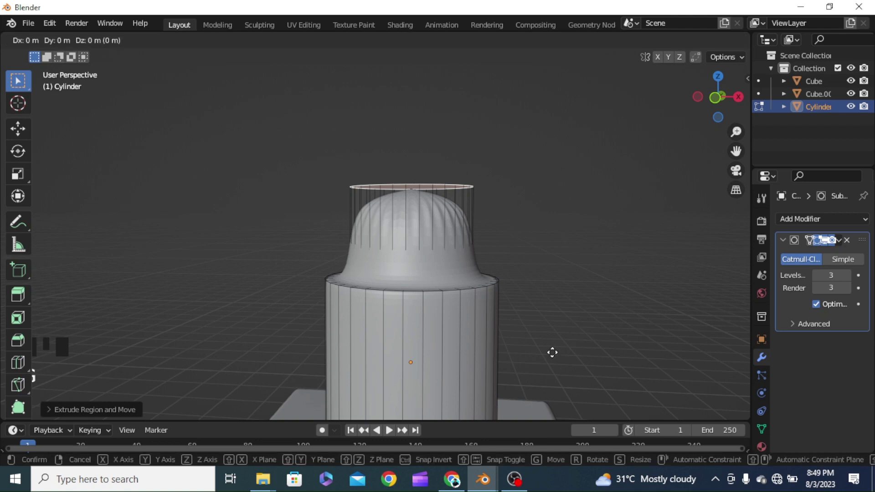
click(553, 302)
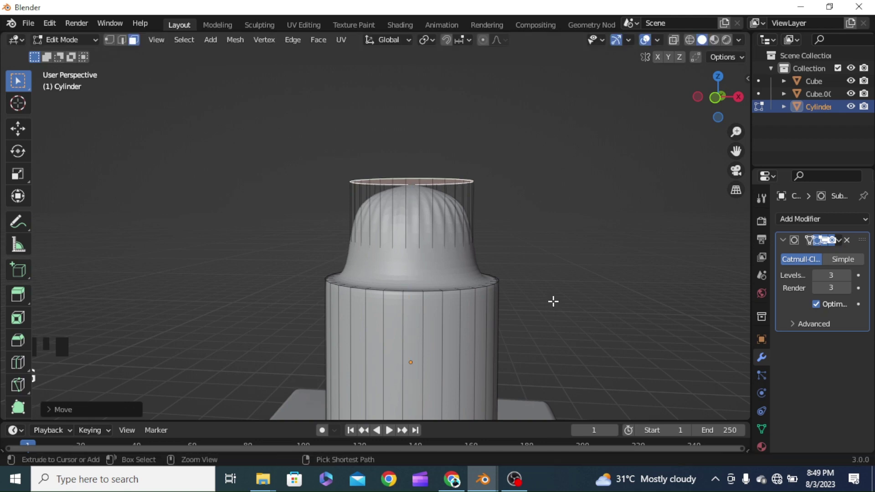
Step: Bevel the rim of the upper cylinder's top face with several segments to give it a small rounded edge
key(ctrl+b)
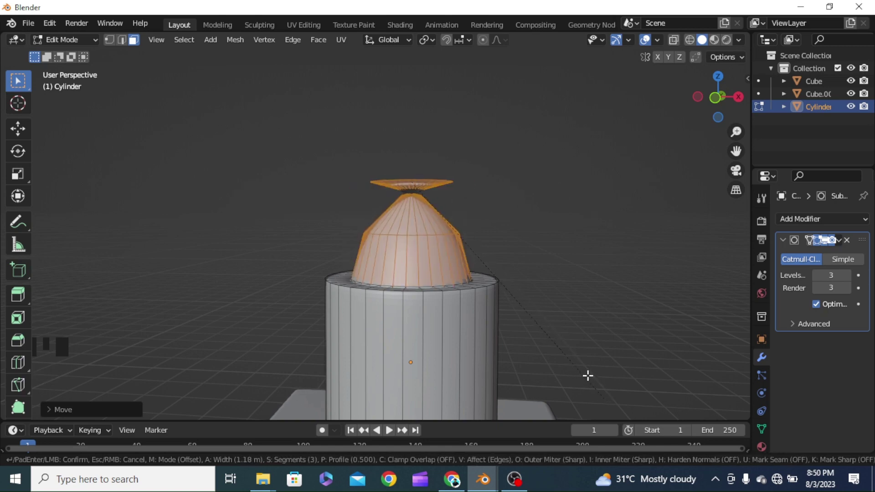
scroll(579, 364, up, 2)
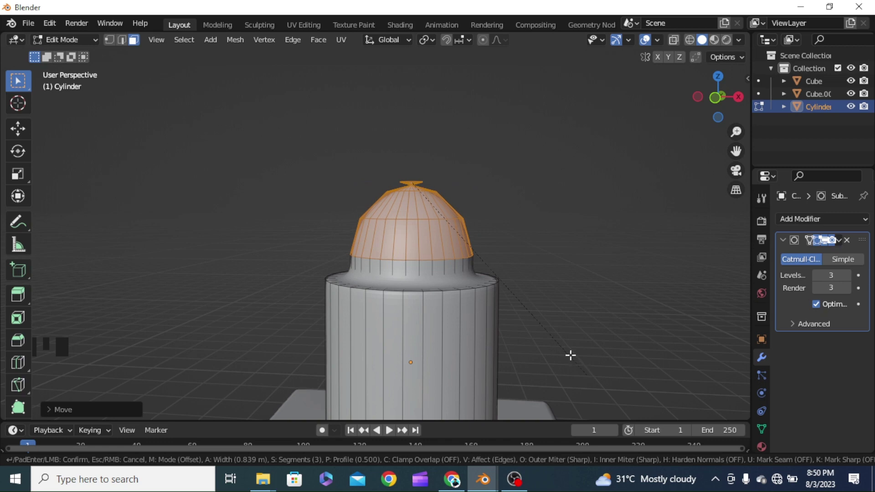
click(553, 335)
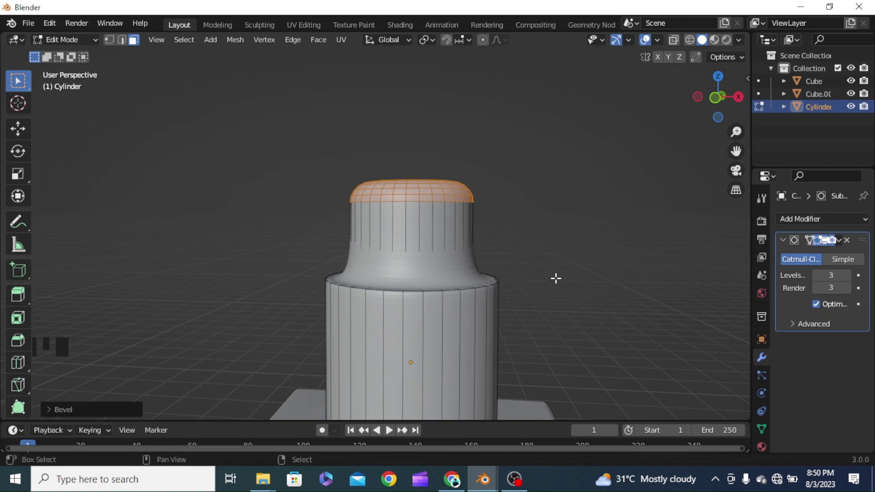
Step: Shear the bevelled top of the upper cylinder vertically so it slopes, with its high side toward positive X
key(ctrl+shift+alt+s)
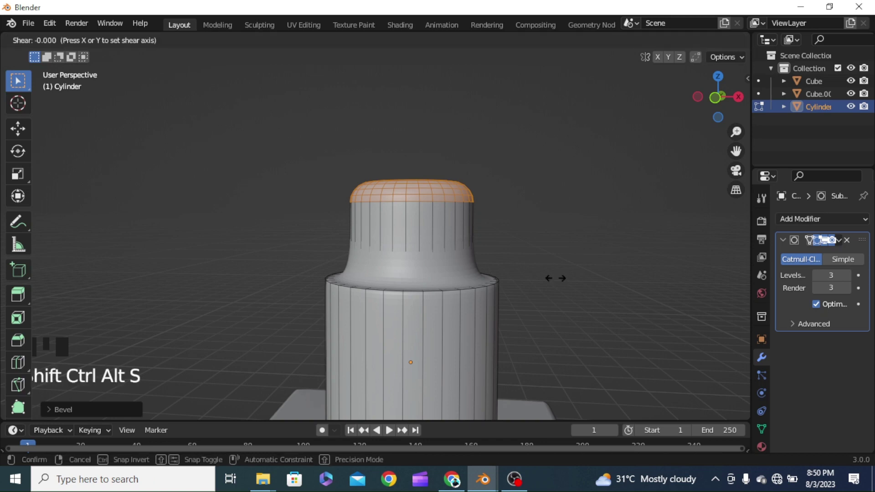
key(Escape)
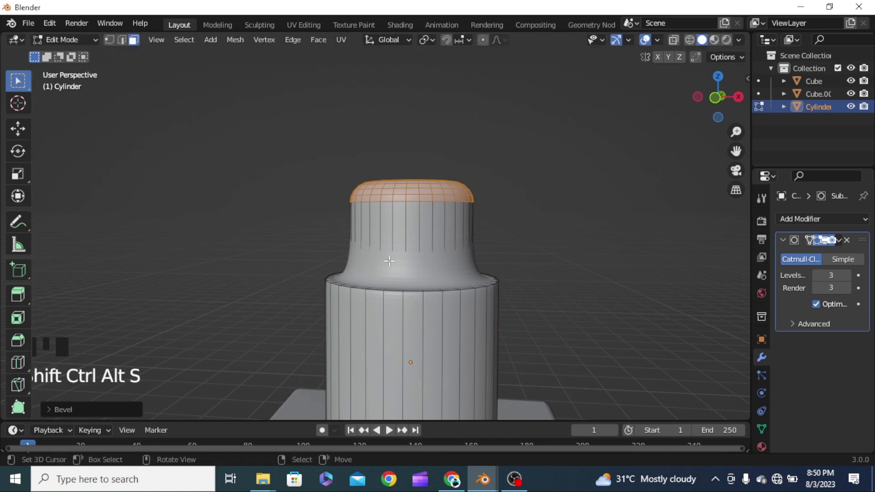
scroll(33, 301, down, 1)
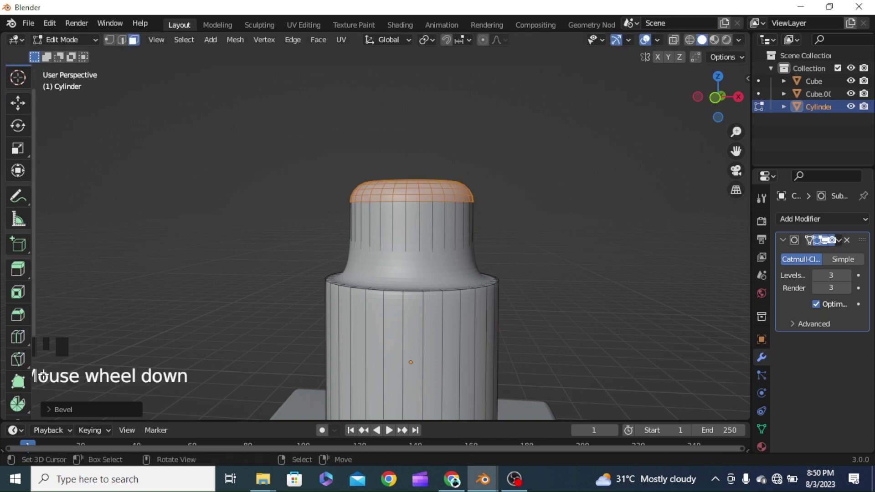
scroll(41, 300, down, 5)
scroll(524, 252, up, 3)
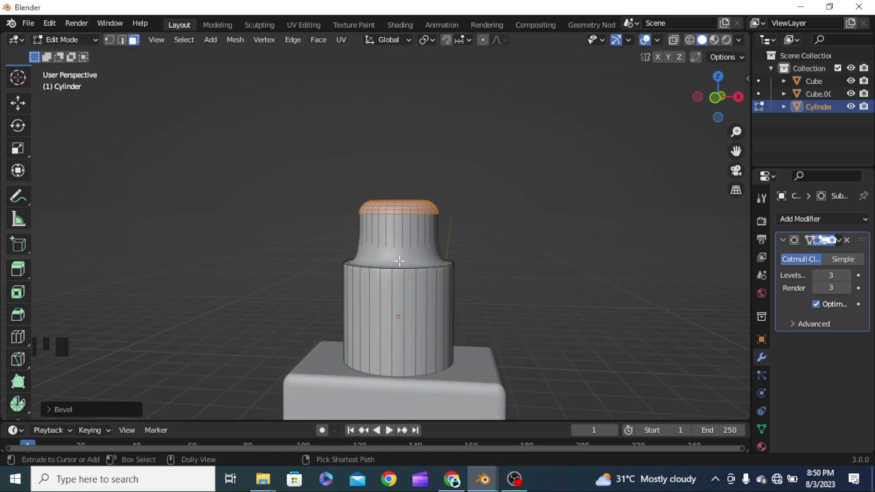
key(shift+ctrl+alt+s)
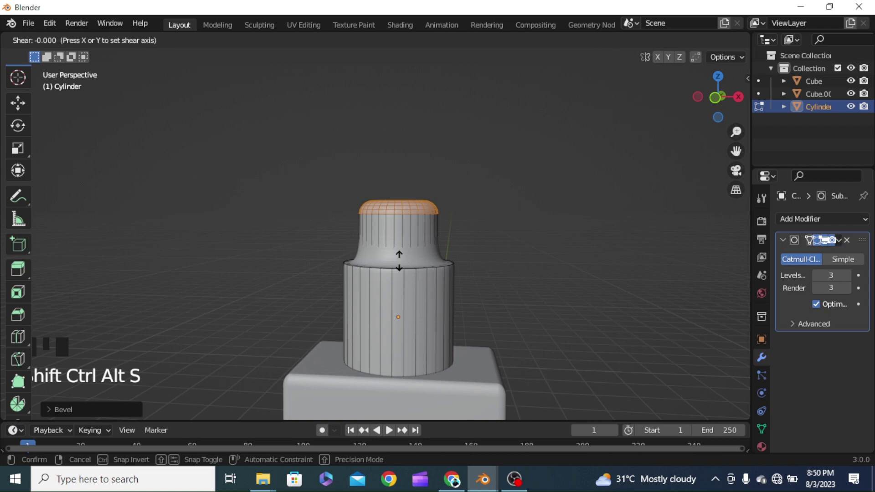
click(432, 148)
Step: Add two edge loops close to the joint, one low on the upper cylinder and one on the ledge, to sharpen the inner corner
scroll(551, 264, down, 1)
scroll(551, 264, up, 3)
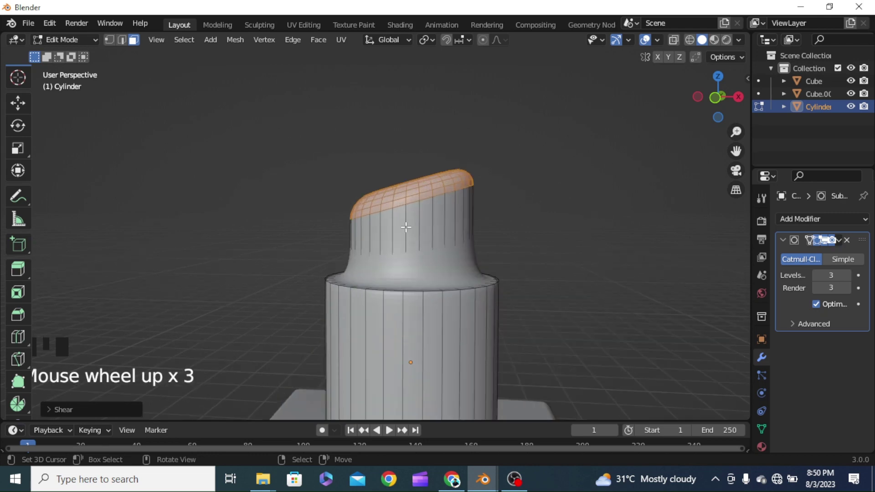
key(ctrl+r)
click(465, 244)
click(495, 284)
middle_drag(495, 285, 387, 193)
key(ctrl+r)
click(464, 324)
click(455, 309)
Step: Select the sloped top face of the upper cylinder and shift it slightly along Z
right_click(435, 208)
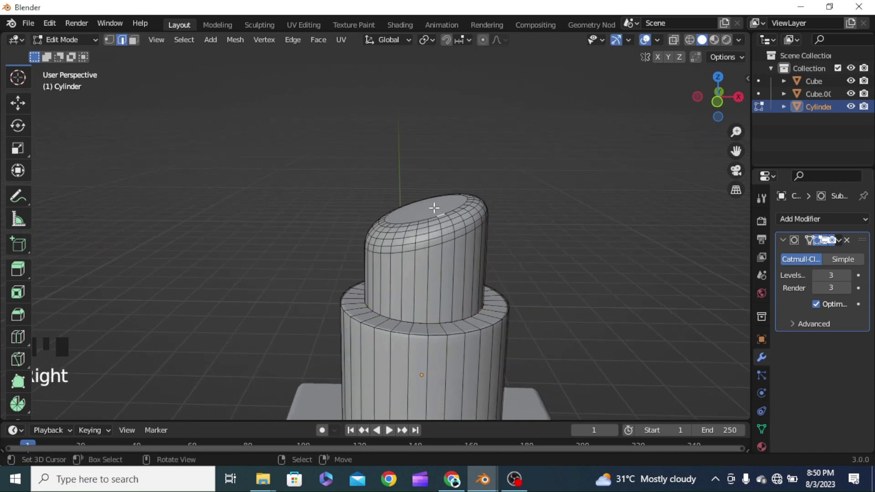
alt+click(433, 207)
key(g)
key(z)
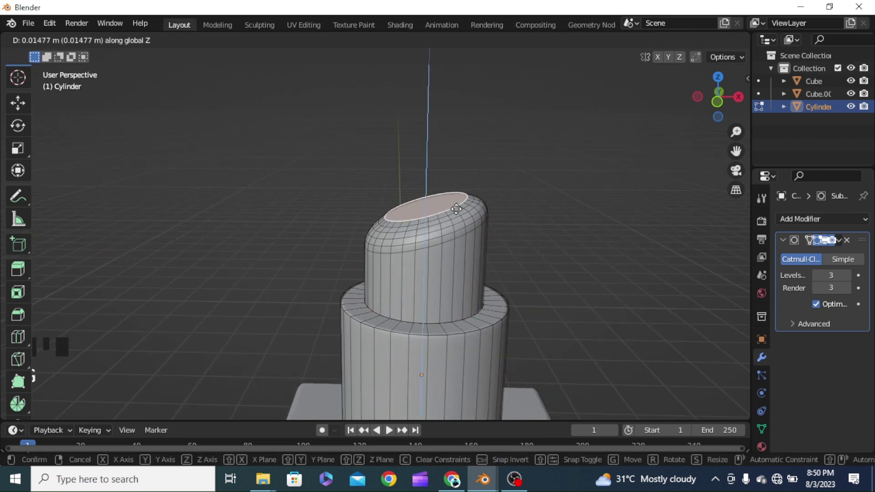
click(521, 250)
Step: In right view, select a two-by-three block of faces centred on the rounded edge at the high side of the sloped top
middle_drag(522, 251, 494, 237)
key(grave)
click(408, 189)
scroll(609, 224, down, 2)
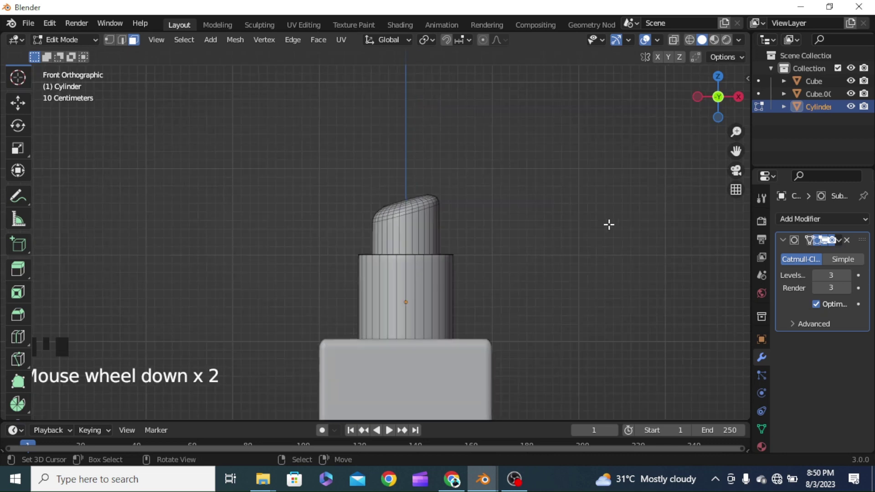
scroll(609, 224, up, 4)
middle_drag(609, 225, 182, 283)
key(grave)
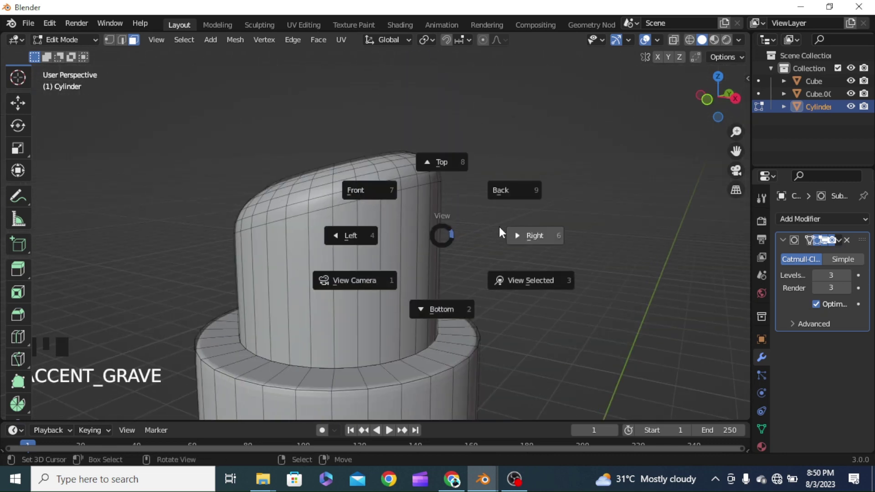
click(512, 235)
shift+middle_drag(511, 234, 406, 228)
scroll(506, 260, up, 4)
scroll(368, 190, up, 1)
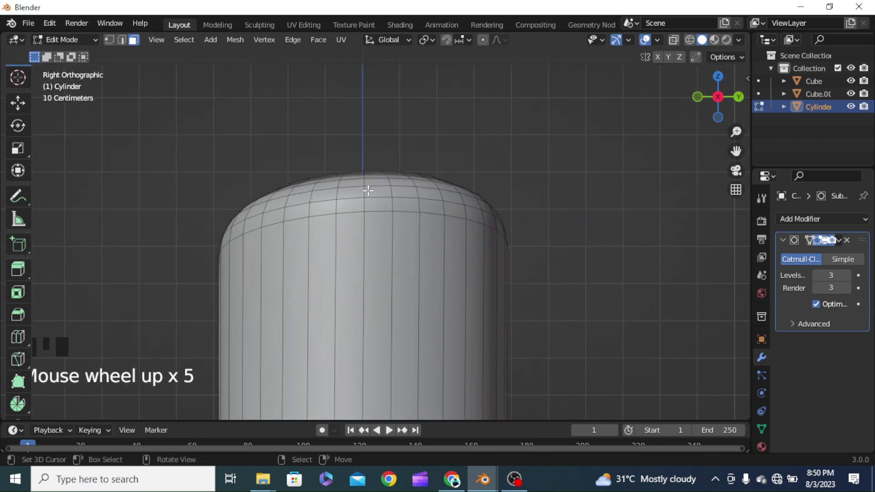
middle_drag(428, 206, 381, 221)
key(grave)
click(521, 254)
scroll(455, 242, up, 5)
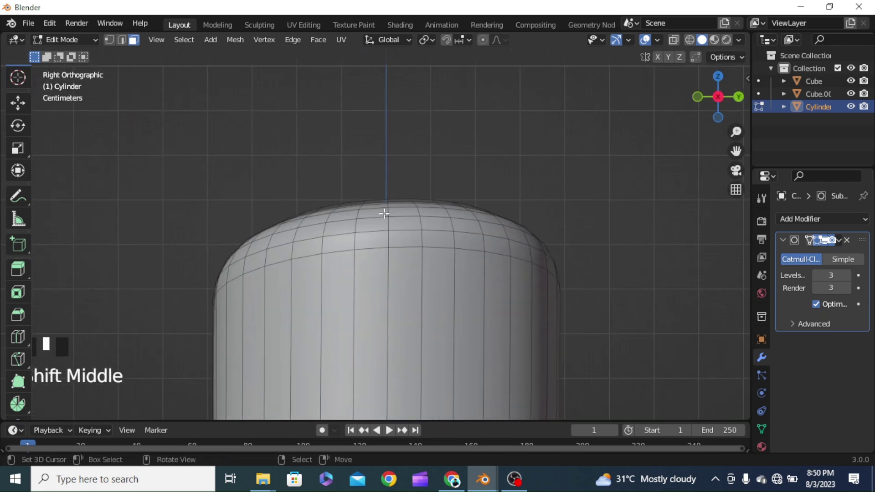
right_click(371, 212)
shift+right_click(391, 211)
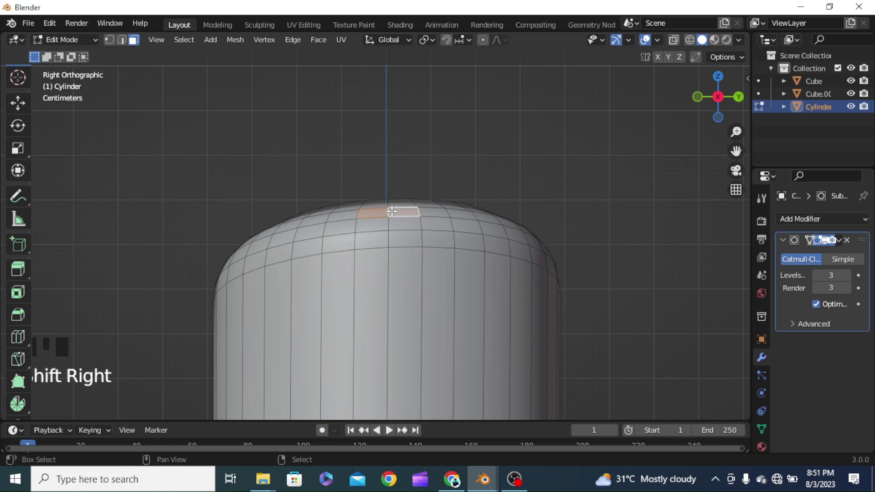
shift+right_click(373, 221)
shift+right_click(394, 222)
shift+right_click(367, 239)
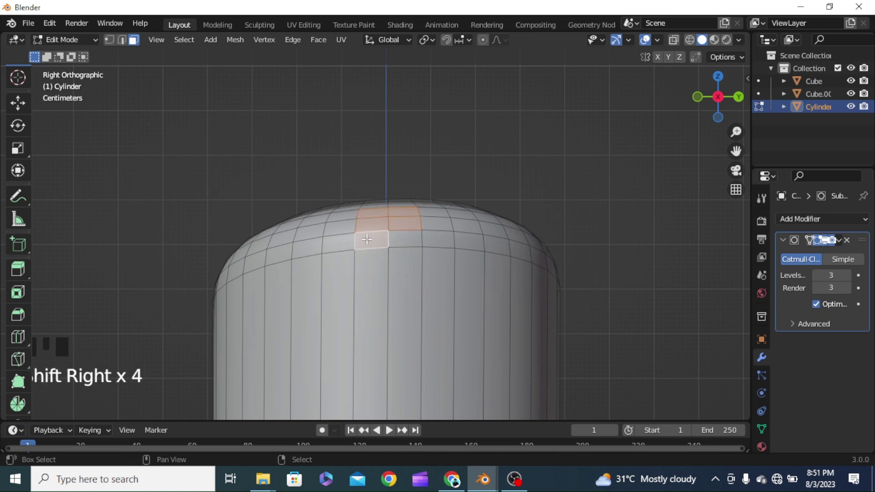
Step: Show the viewport sidebar's mesh-editing add-on tools and look over the LoopTools commands
scroll(535, 254, down, 4)
middle_drag(534, 254, 603, 282)
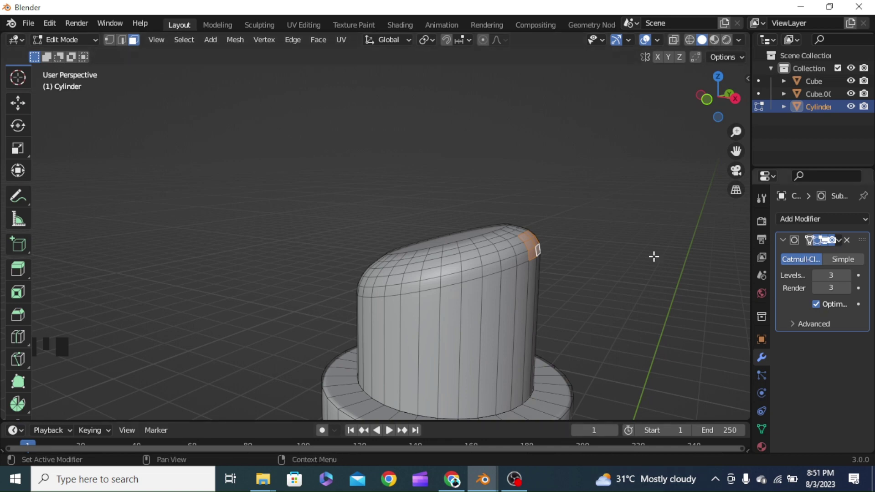
key(n)
click(742, 191)
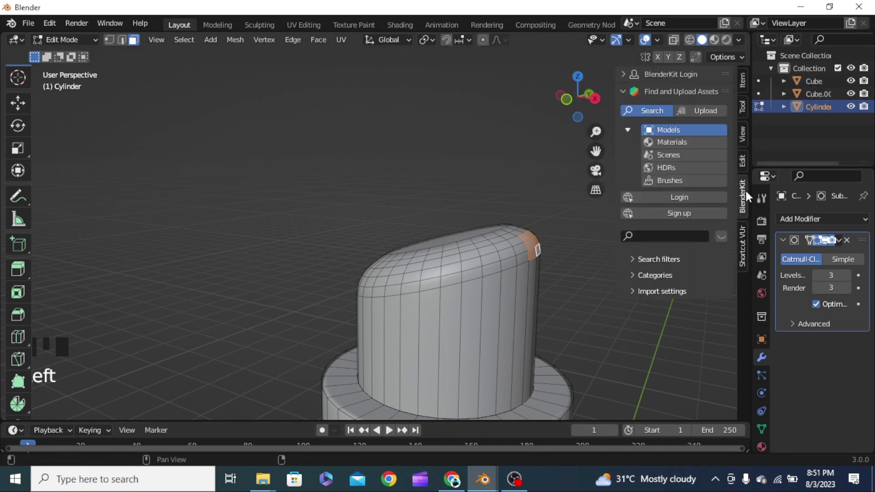
click(744, 161)
click(625, 91)
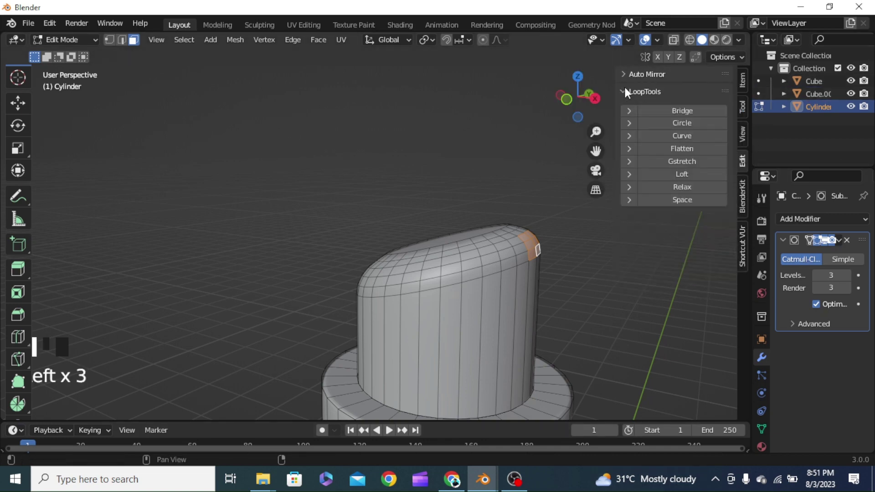
click(624, 91)
Step: Search the add-on preferences for "loop" to check whether LoopTools is enabled, and close the preferences
click(56, 22)
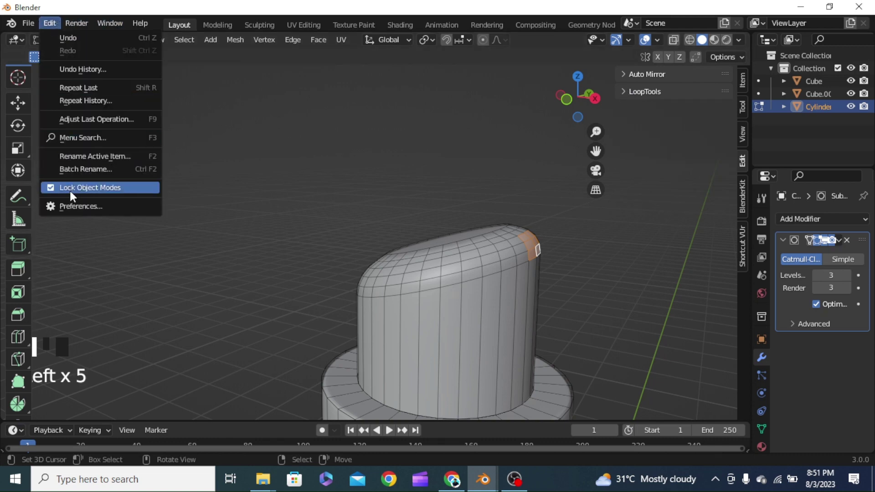
click(70, 206)
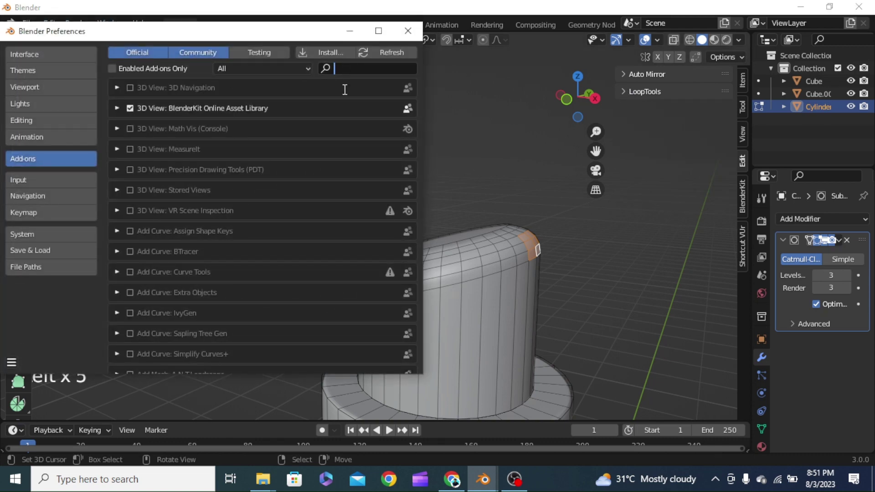
text(loop)
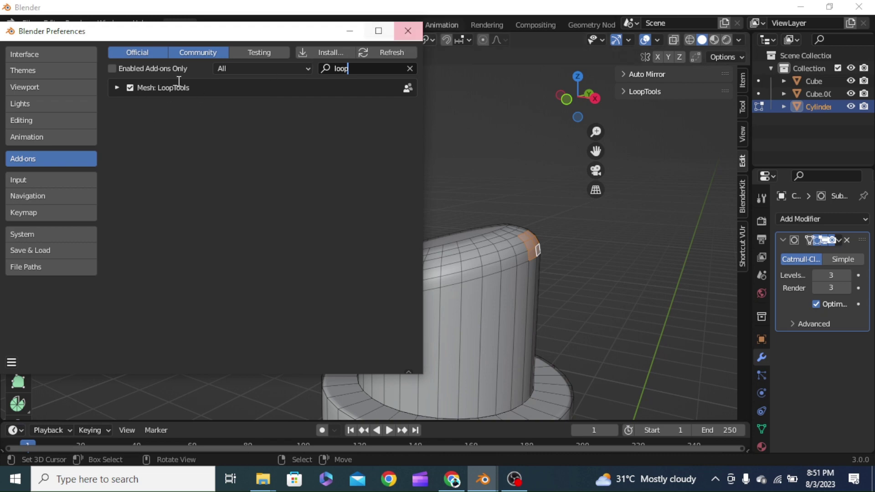
click(407, 31)
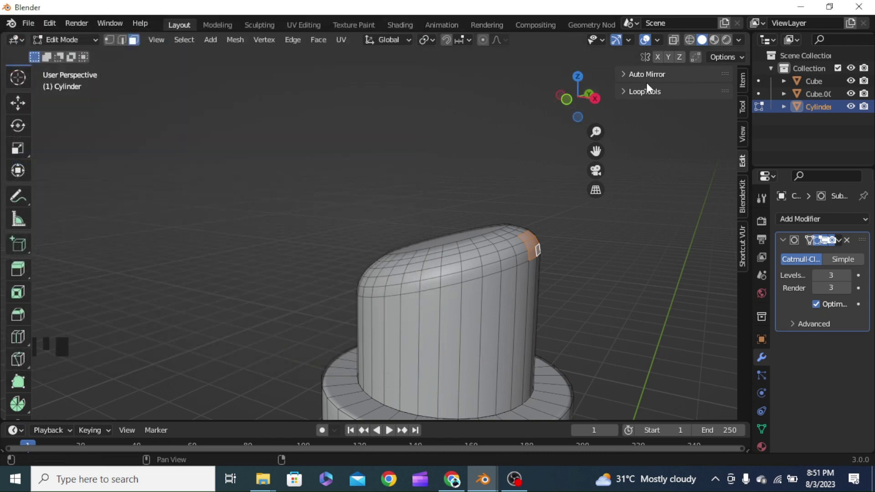
Step: Reshape the selected faces into a circle with LoopTools and scale it down to about 0.64
click(647, 90)
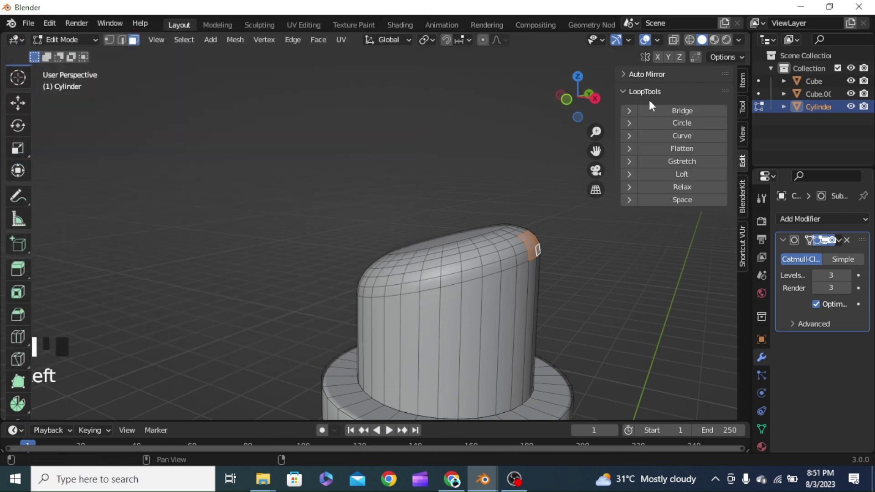
click(664, 122)
middle_drag(600, 304, 534, 271)
scroll(633, 321, up, 2)
shift+middle_drag(633, 320, 621, 347)
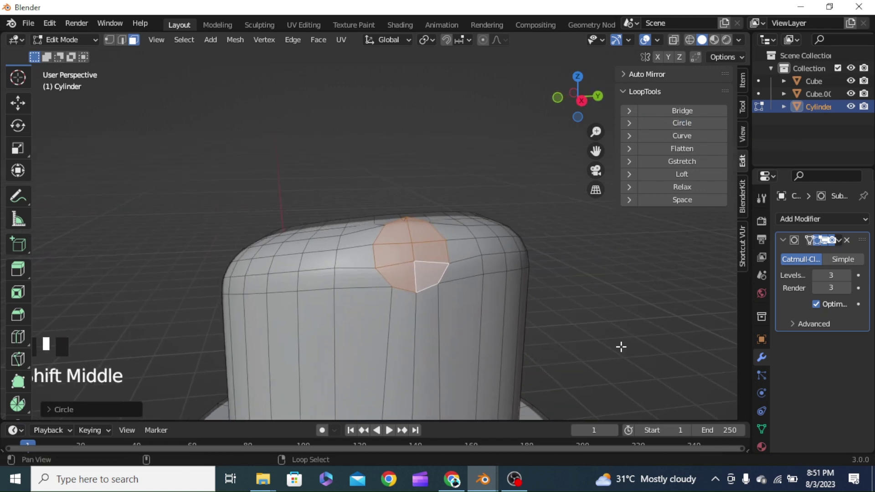
key(s)
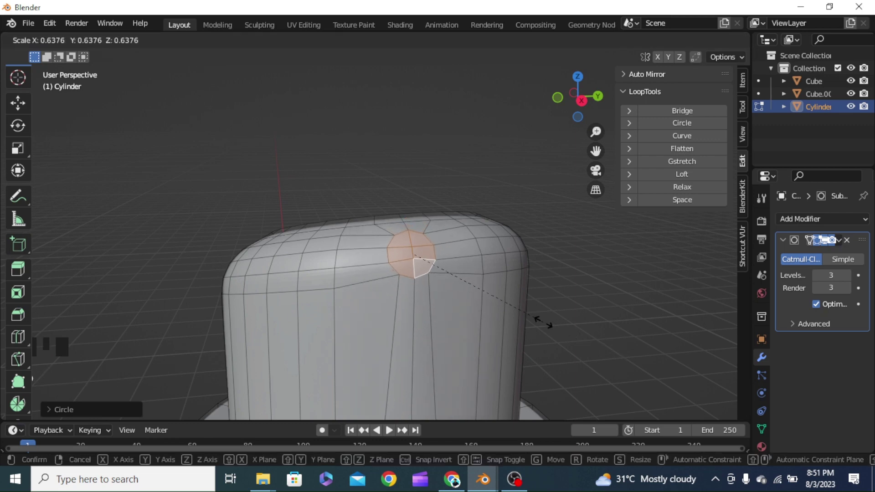
click(539, 320)
Step: In front view, rotate the circular faces about 20° around Y and move them outward about 0.006 m along X
key(grave)
shift+middle_drag(512, 242, 549, 258)
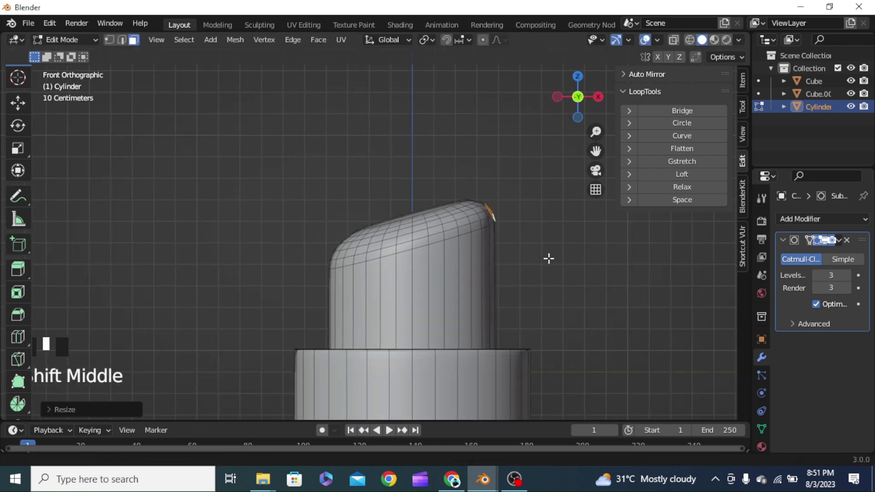
key(r)
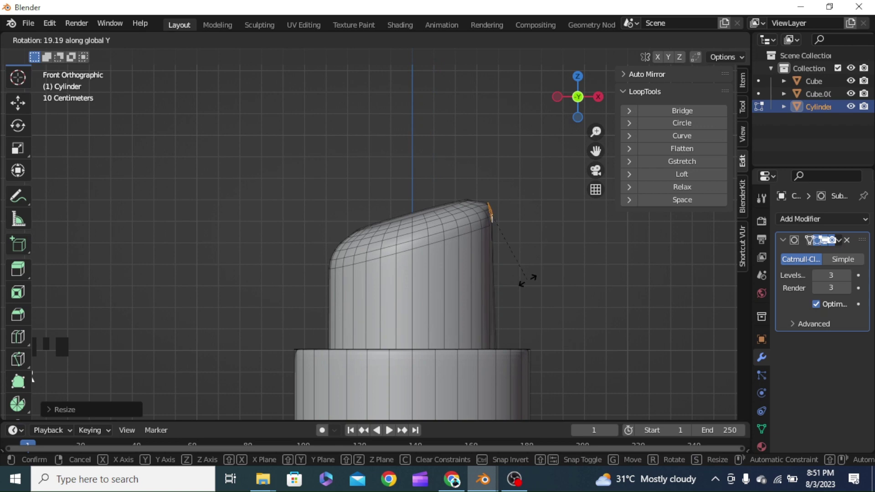
click(522, 281)
scroll(533, 279, up, 2)
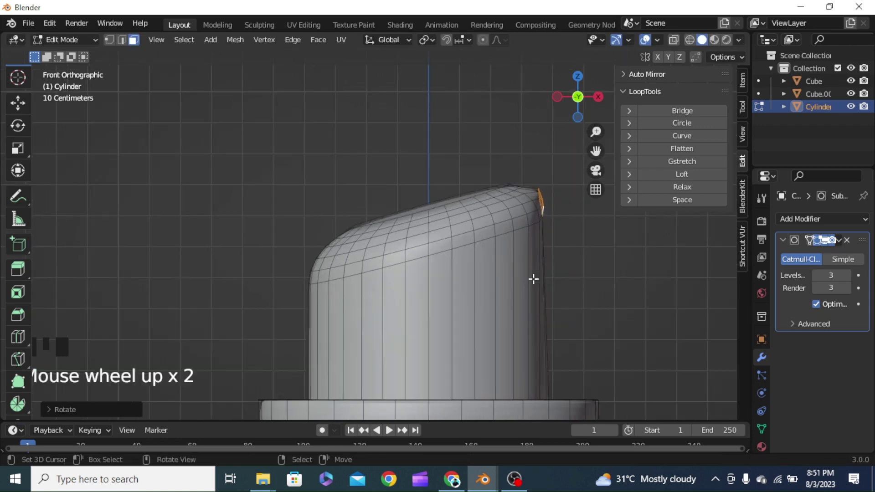
shift+middle_drag(533, 279, 518, 266)
key(g)
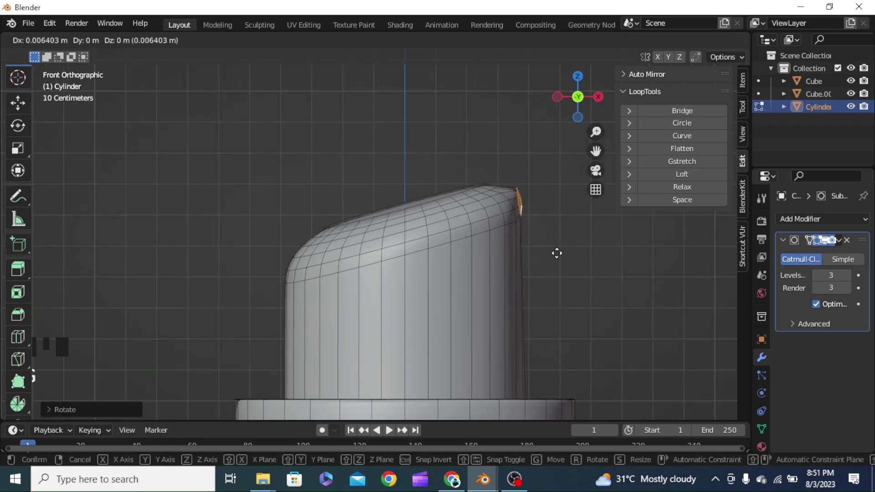
click(557, 253)
Step: Extrude the circular faces outward along their normal by about 0.02 m to form a short nozzle
middle_drag(629, 266, 578, 273)
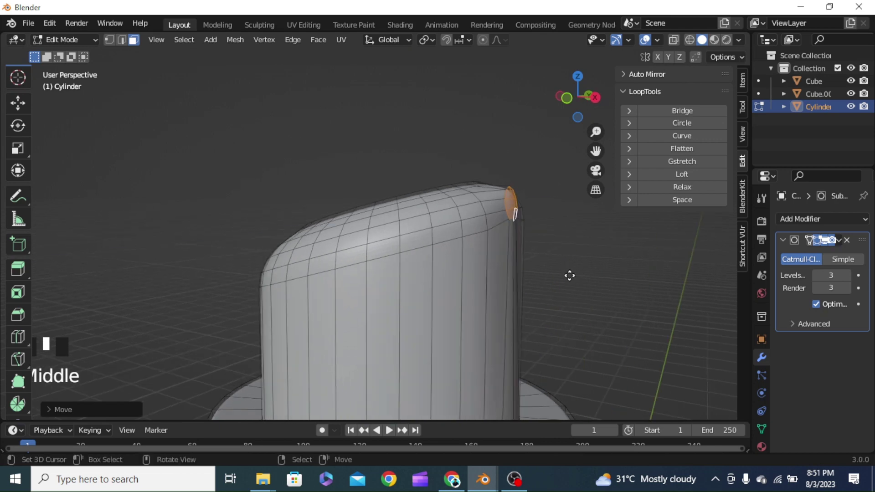
key(e)
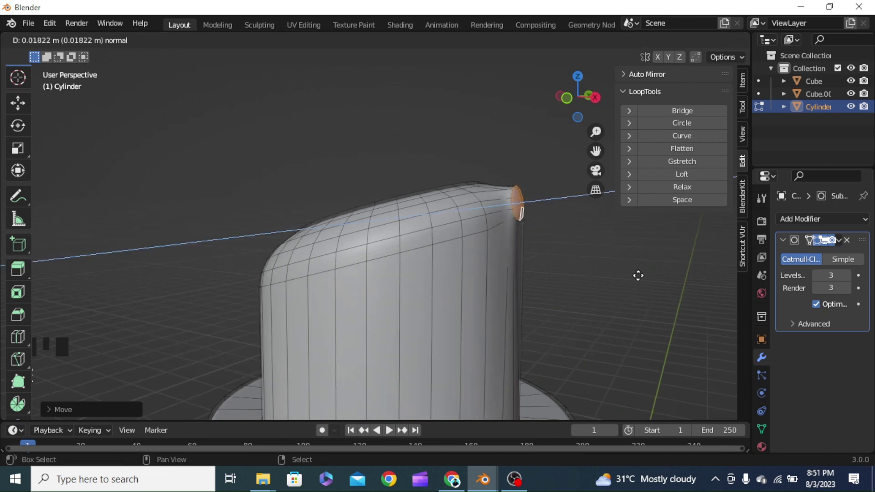
click(646, 275)
Step: Inset the nozzle's end faces by about 0.024 m and extrude them inward to hollow out the opening
middle_drag(646, 274, 596, 285)
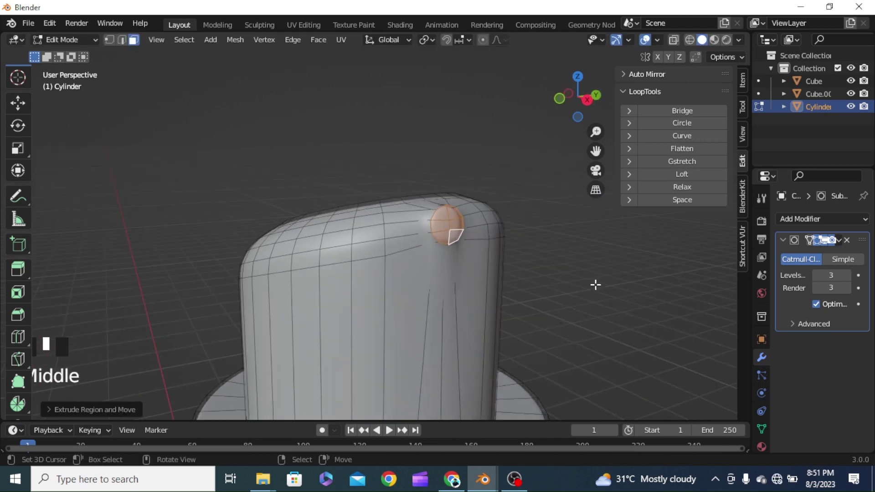
key(i)
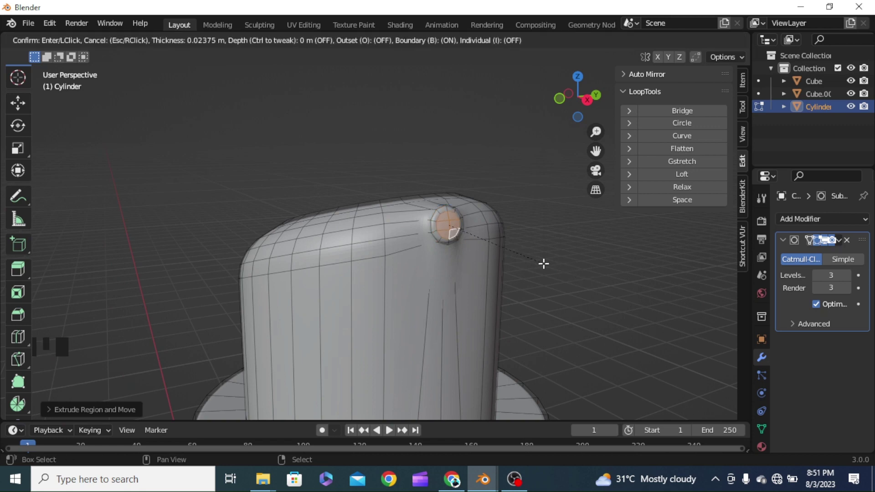
click(543, 263)
middle_drag(543, 263, 520, 279)
key(e)
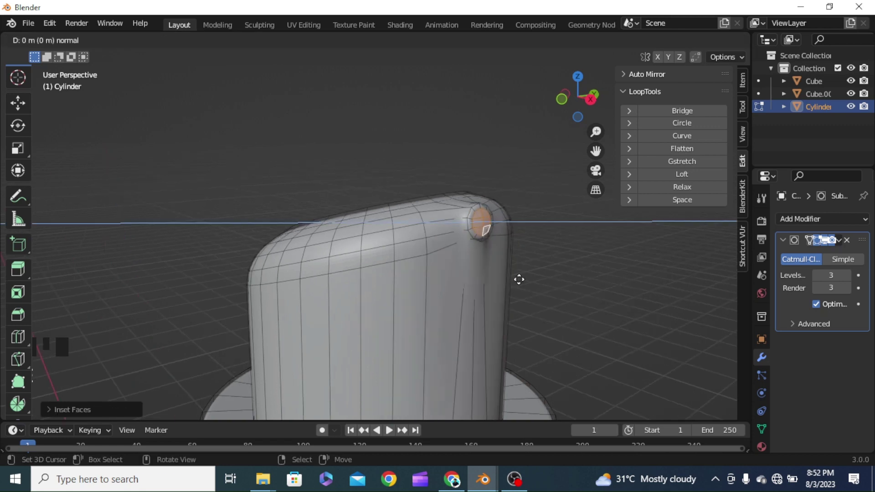
click(449, 279)
scroll(485, 267, down, 3)
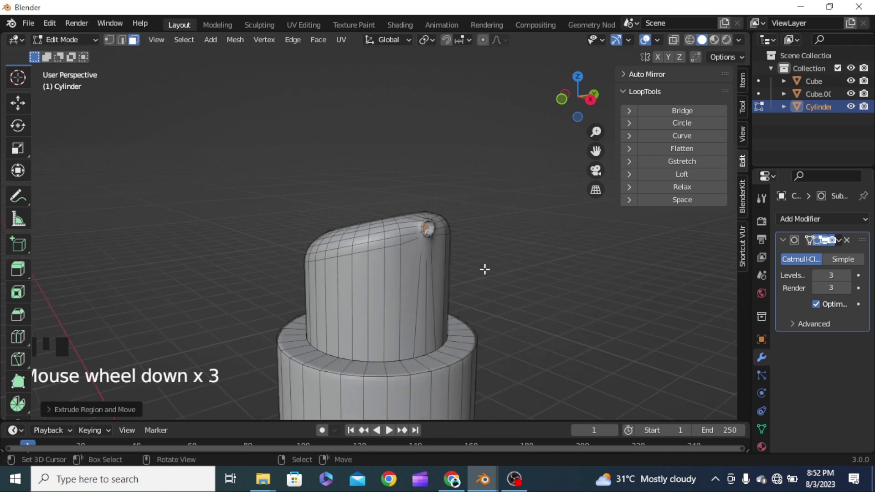
Step: Add a loop cut around the pump head and slide it up close beneath the sloped top and nozzle
middle_drag(485, 268, 469, 263)
key(ctrl+r)
click(440, 273)
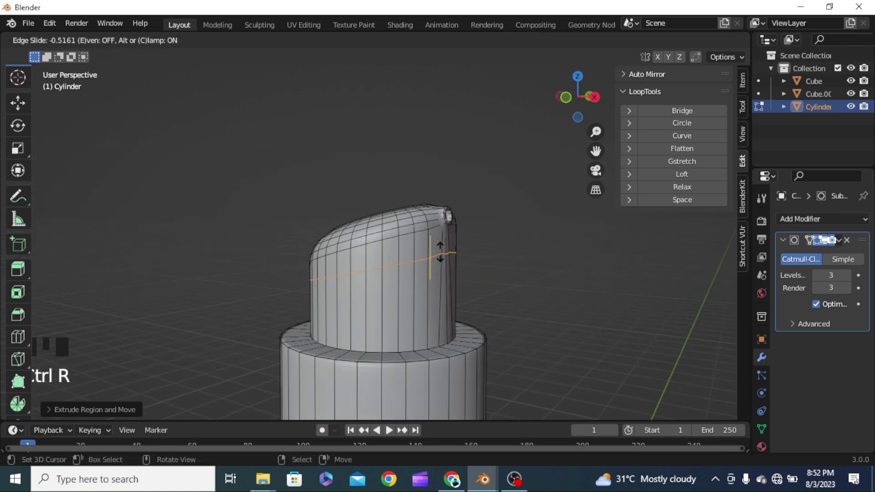
click(446, 223)
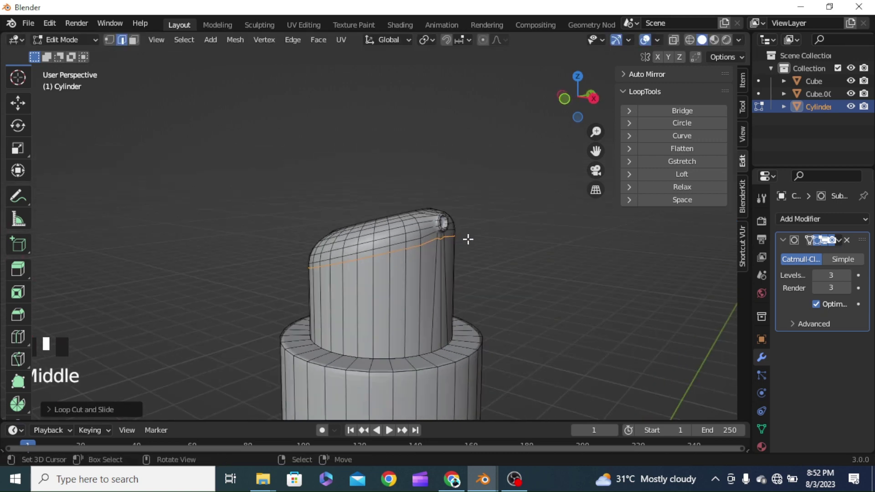
middle_drag(469, 239, 445, 242)
Step: Add a supporting loop cut around the nozzle's outer rim and return to Object Mode
scroll(469, 236, up, 2)
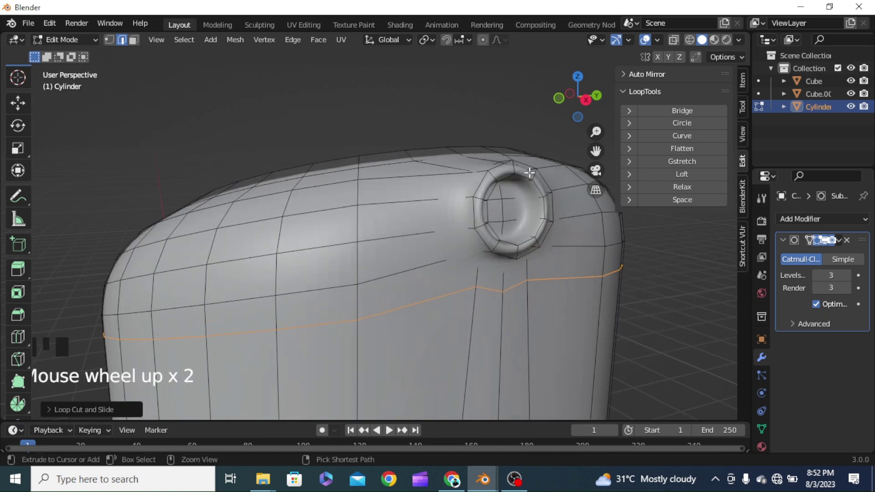
key(ctrl+r)
click(529, 175)
click(530, 169)
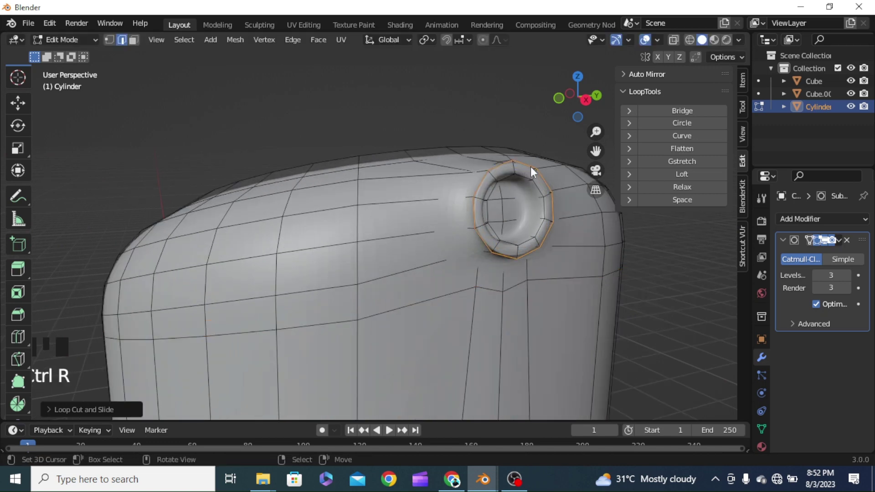
key(Tab)
scroll(515, 228, down, 5)
middle_drag(515, 228, 605, 222)
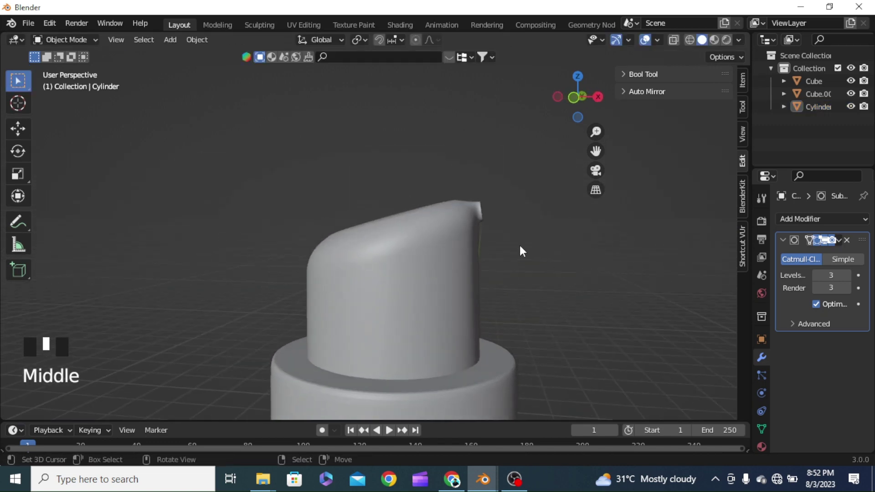
Step: In front view with wireframe display, select the pump head's side faces directly beneath the nozzle
key(grave)
scroll(496, 220, down, 4)
scroll(494, 267, up, 5)
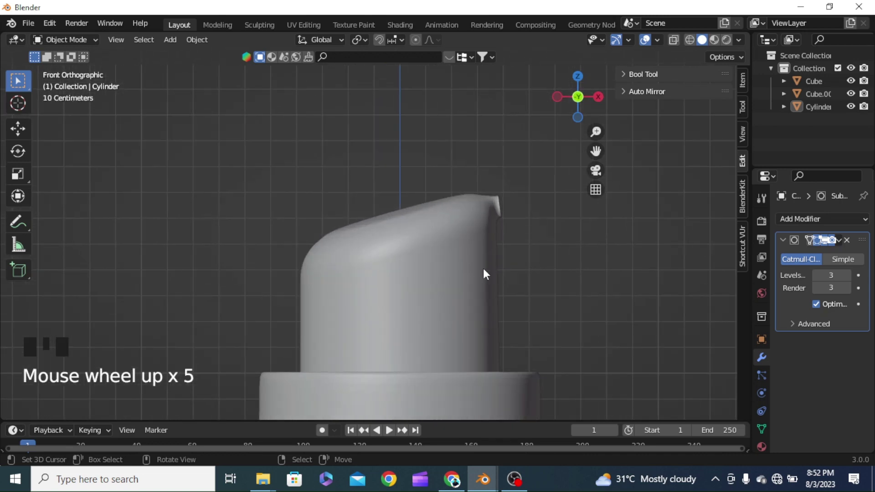
key(Tab)
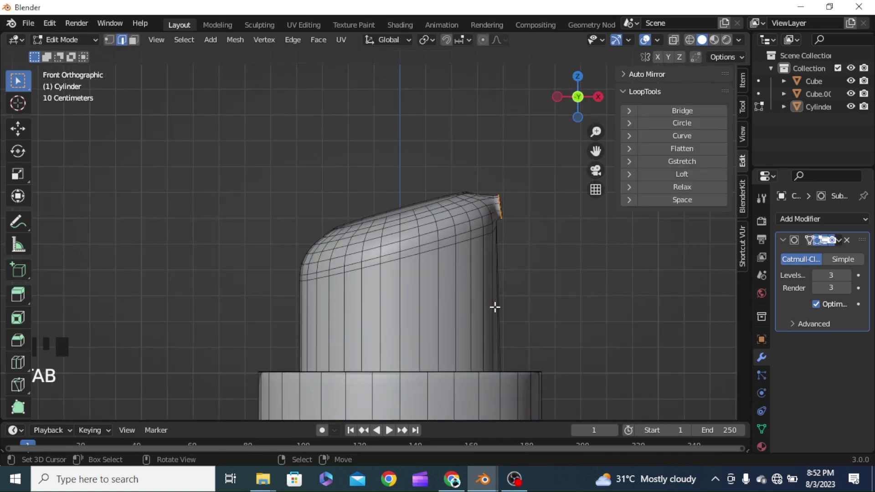
key(z)
click(441, 306)
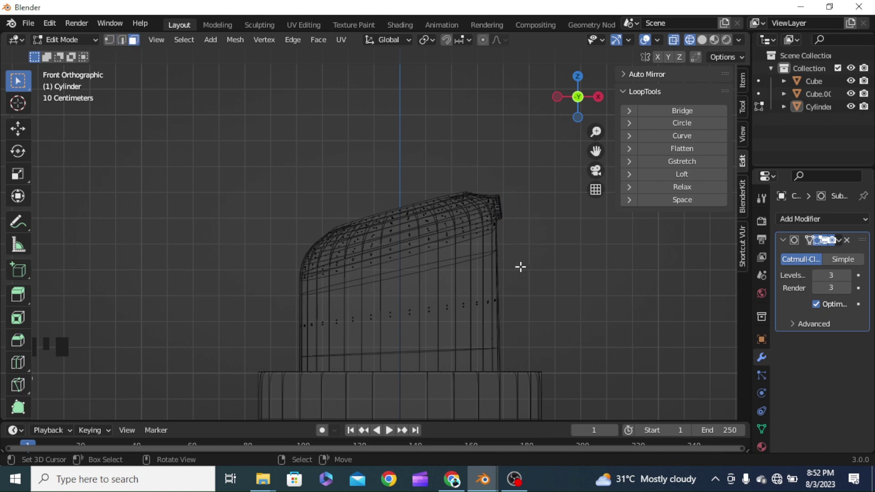
drag(514, 220, 489, 367)
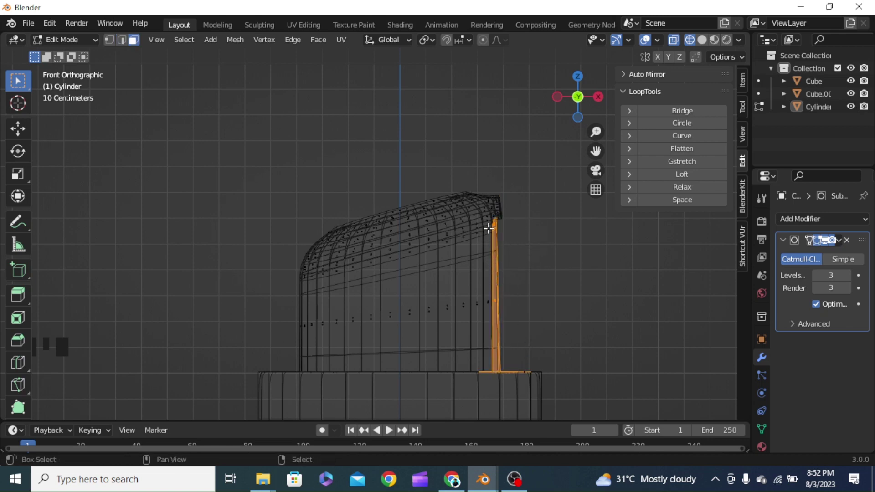
mouse_move(488, 228)
shift+mouse_down()
mouse_move(500, 374)
mouse_move(487, 237)
shift+mouse_up()
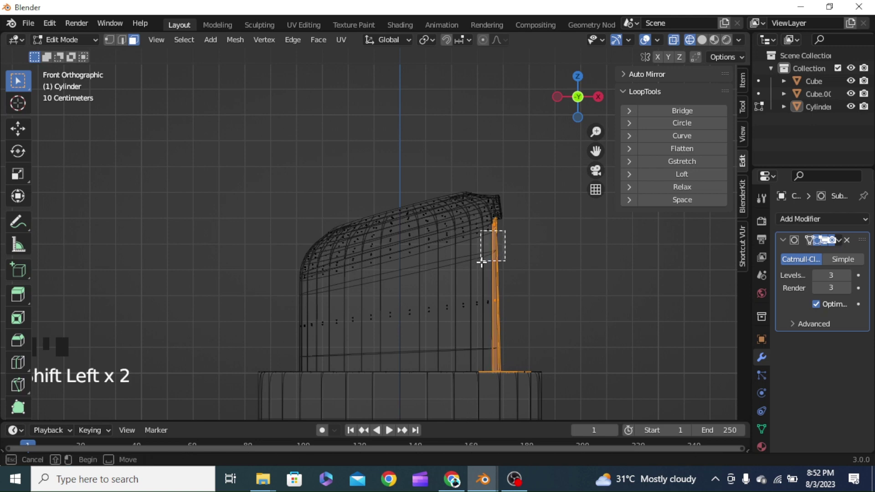
shift+drag(491, 319, 488, 342)
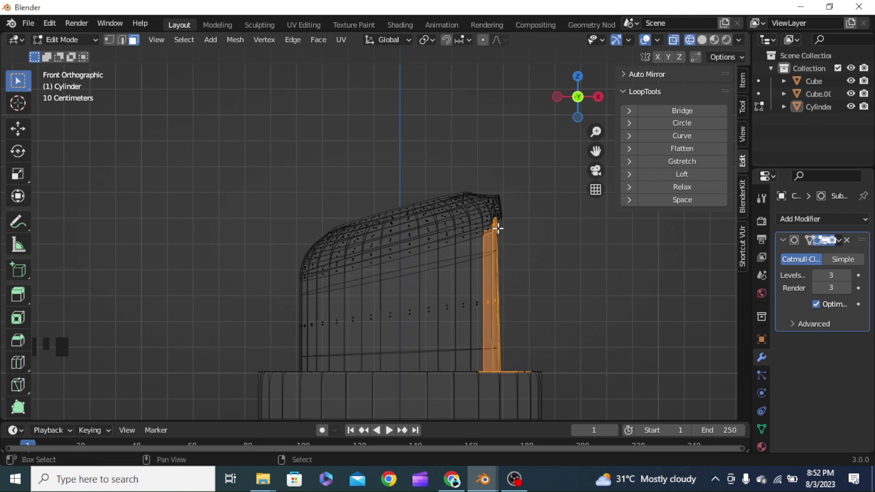
shift+drag(498, 228, 493, 229)
shift+drag(485, 268, 486, 268)
scroll(531, 260, up, 2)
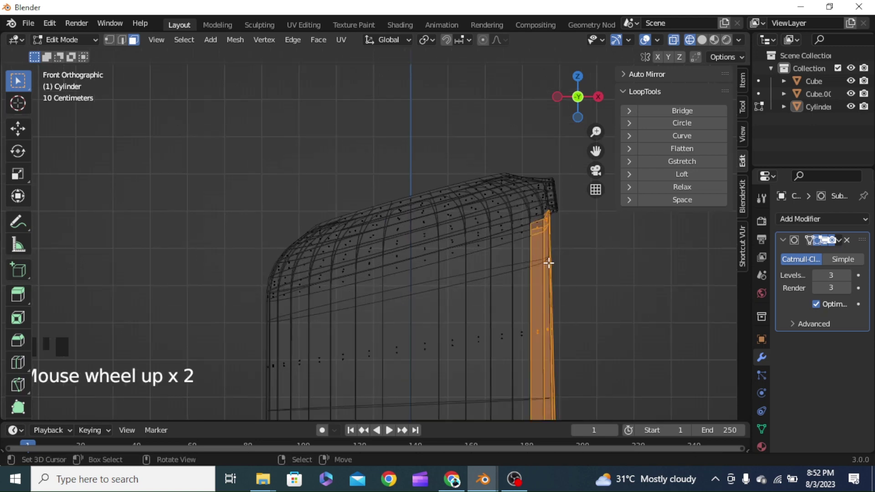
Step: Enable proportional editing and move the selected side faces inward about 0.012 m, with a smooth falloff size of about 0.38 m
click(482, 41)
scroll(564, 267, down, 3)
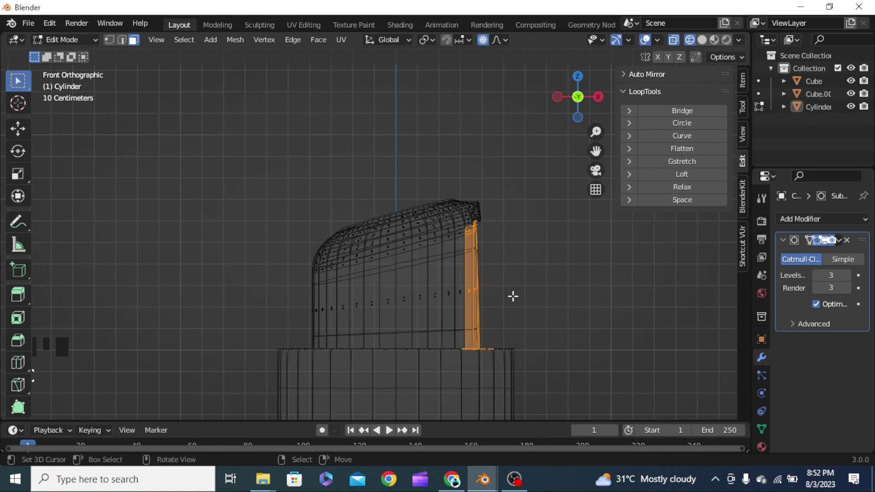
key(g)
key(x)
right_click(487, 298)
key(g)
scroll(487, 296, down, 4)
scroll(487, 292, up, 12)
scroll(486, 292, up, 1)
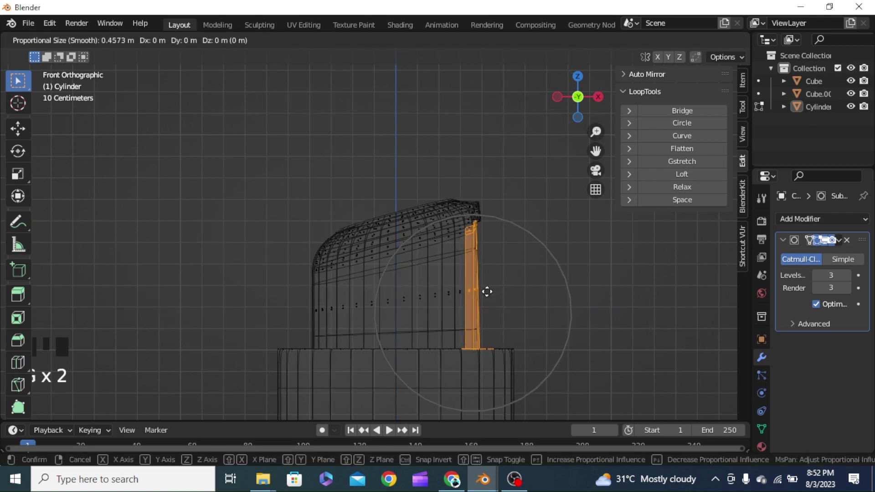
scroll(465, 295, up, 2)
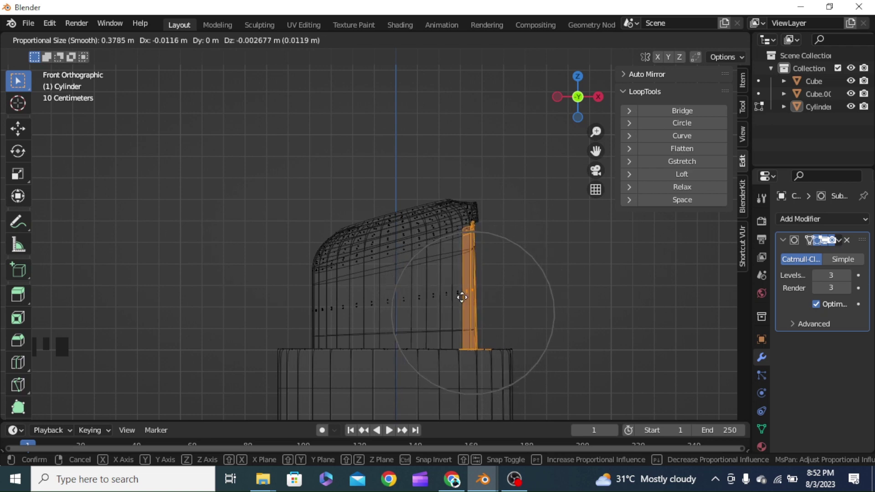
click(461, 297)
Step: Return to Object Mode with solid shading and inspect the pump head's shape and the whole bottle
key(Tab)
key(z)
click(575, 286)
mouse_move(575, 286)
middle_down()
mouse_move(527, 294)
mouse_move(537, 240)
mouse_move(465, 308)
middle_up()
scroll(566, 260, down, 2)
middle_drag(567, 259, 595, 350)
scroll(595, 350, down, 3)
middle_drag(549, 309, 533, 381)
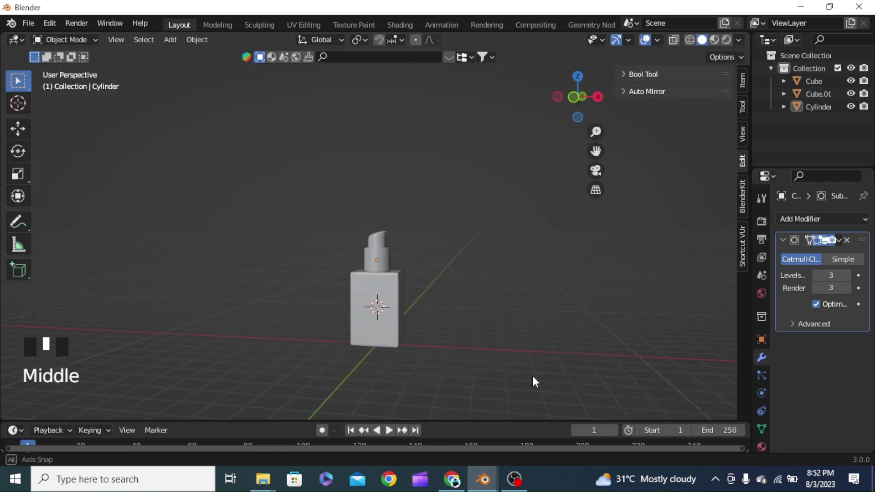
scroll(537, 347, up, 5)
scroll(536, 341, up, 1)
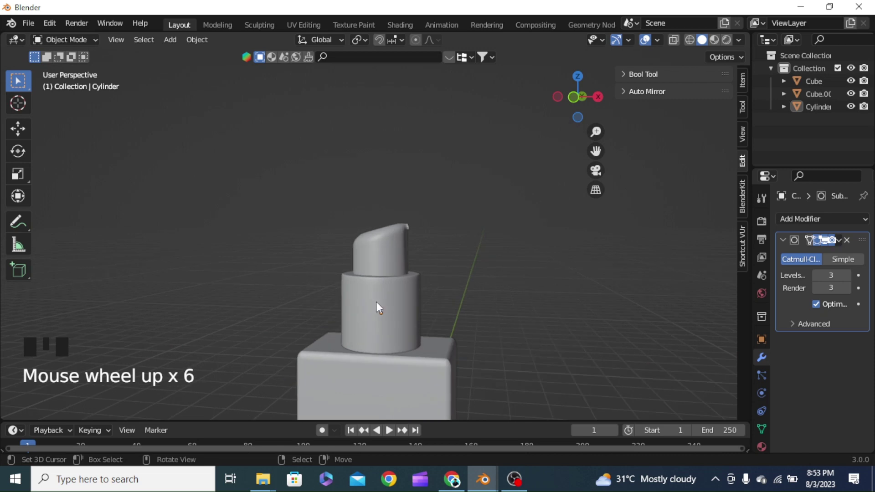
Step: Adjust the position of the neck and pump head on top of the bottle body and deselect it
click(376, 301)
middle_drag(376, 301, 526, 279)
key(g)
click(527, 280)
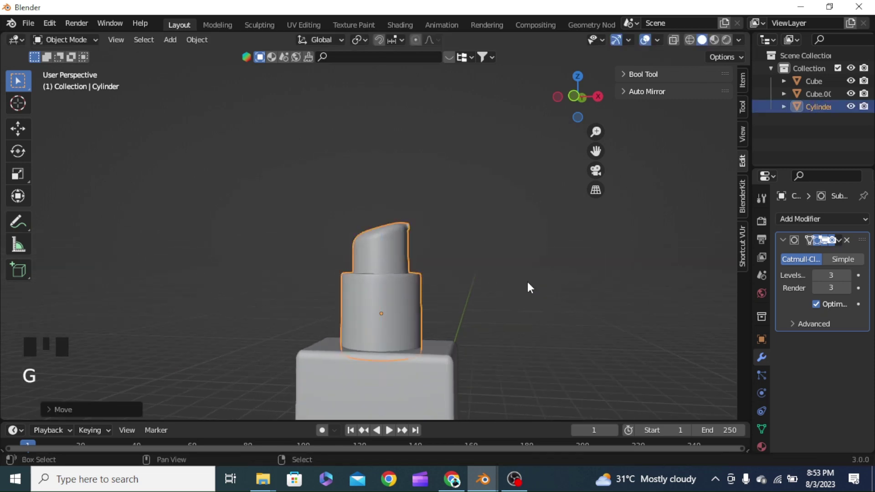
scroll(555, 350, down, 2)
shift+middle_drag(581, 332, 401, 299)
click(567, 272)
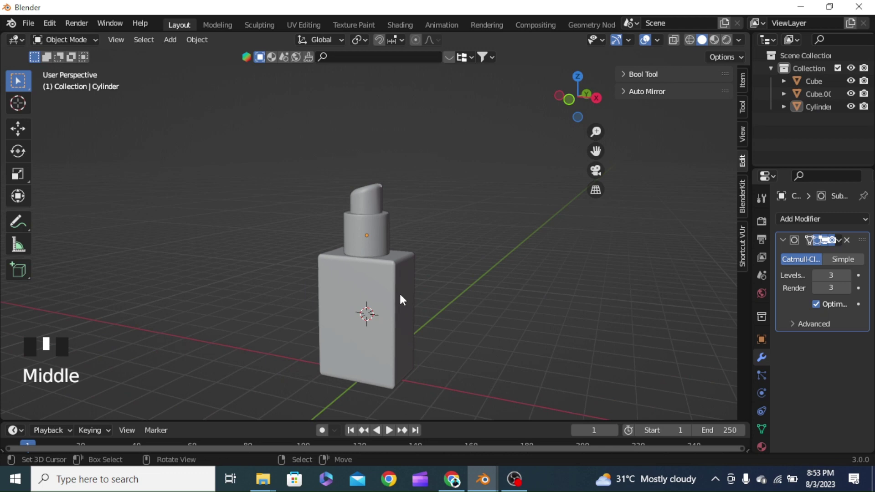
Step: Duplicate the bottle body and move the copy up about 3.1 m along Z, over the pump head
right_click(400, 296)
key(shift+d)
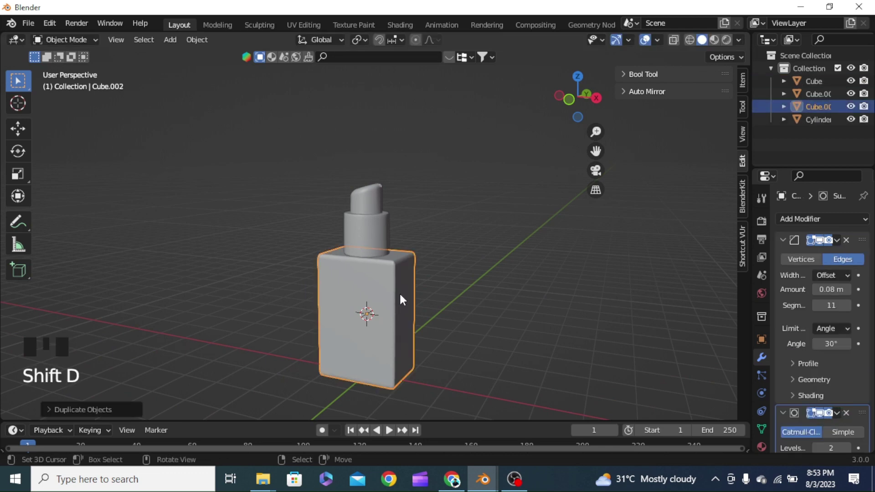
key(g)
key(z)
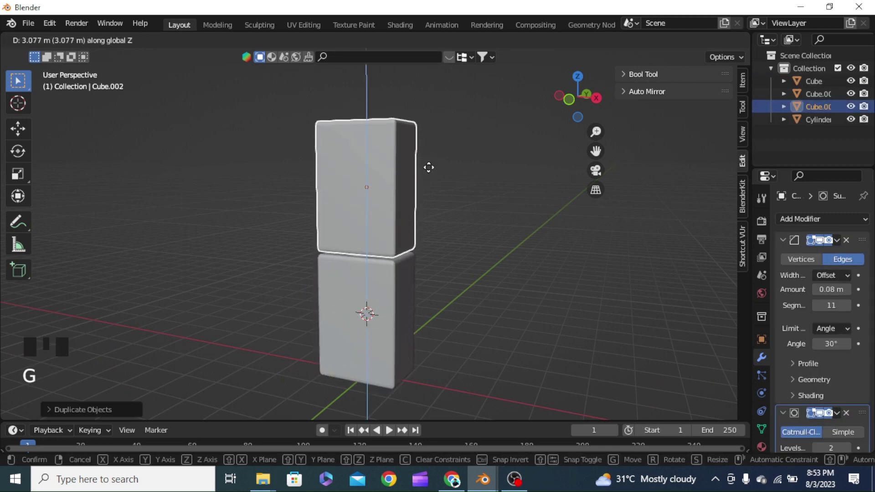
click(428, 169)
Step: Scale the duplicated block down along Z to form a shorter cap over the pump head
key(s)
key(z)
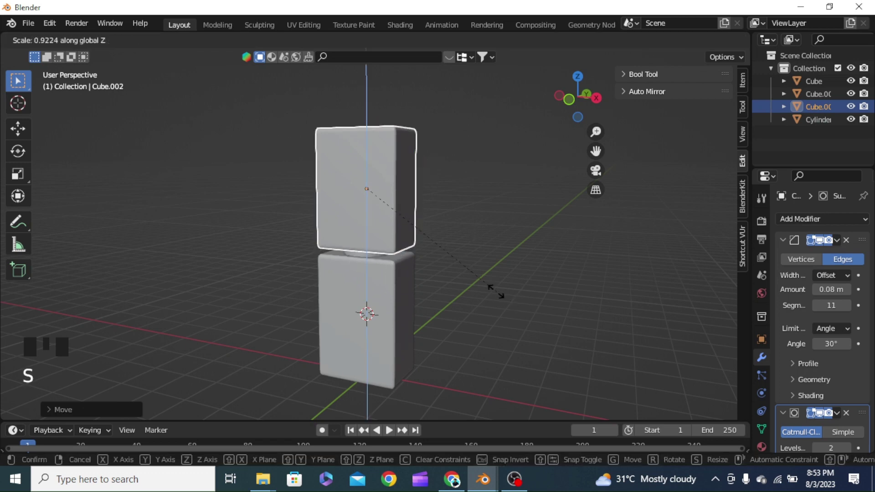
click(463, 268)
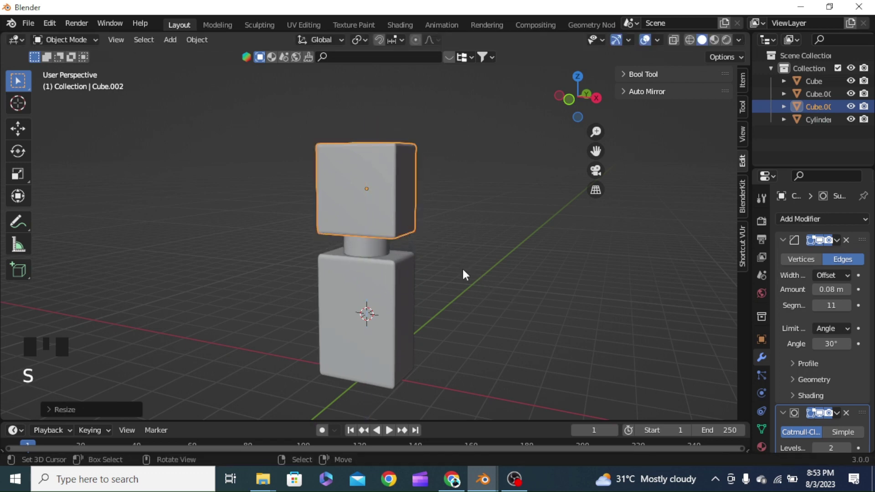
key(s)
key(z)
click(554, 319)
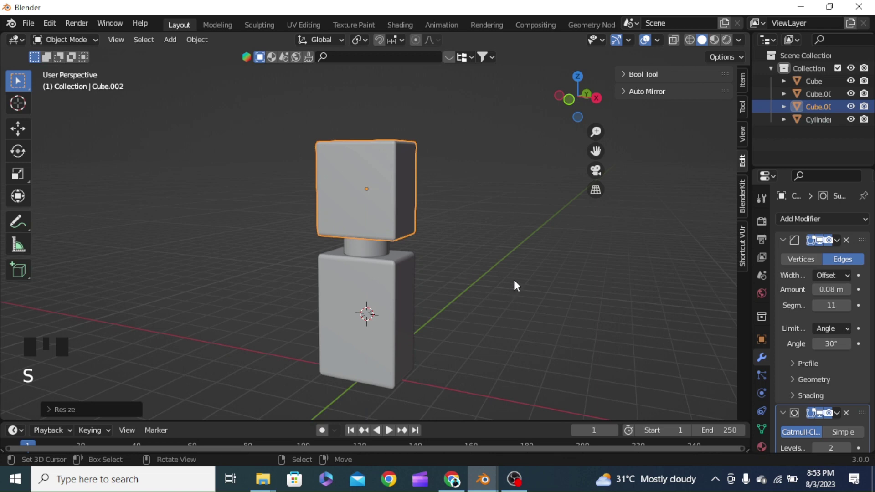
Step: Delete the cap's bottom face in Edit Mode to leave it open underneath
middle_drag(513, 278, 510, 212)
scroll(509, 212, up, 3)
key(Tab)
right_click(395, 209)
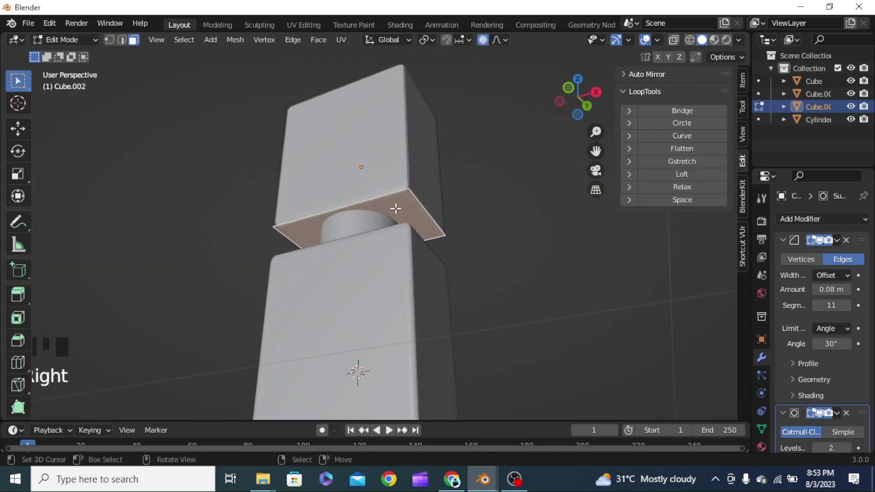
key(Delete)
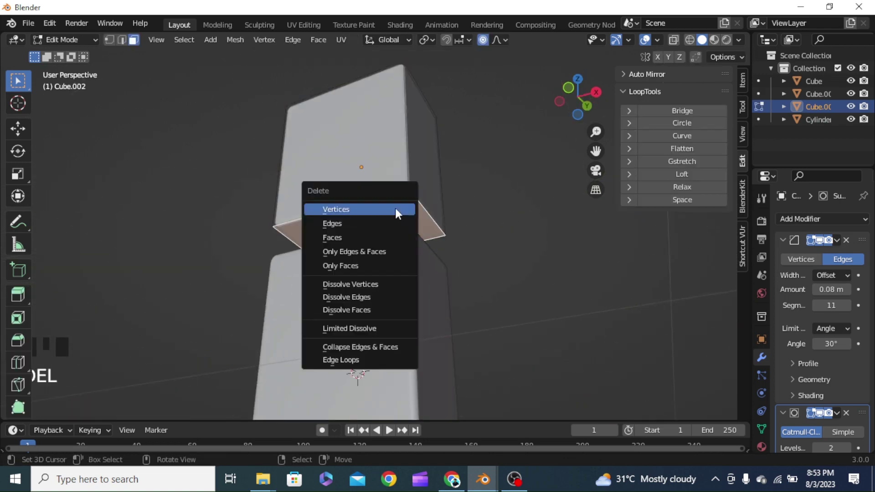
click(399, 237)
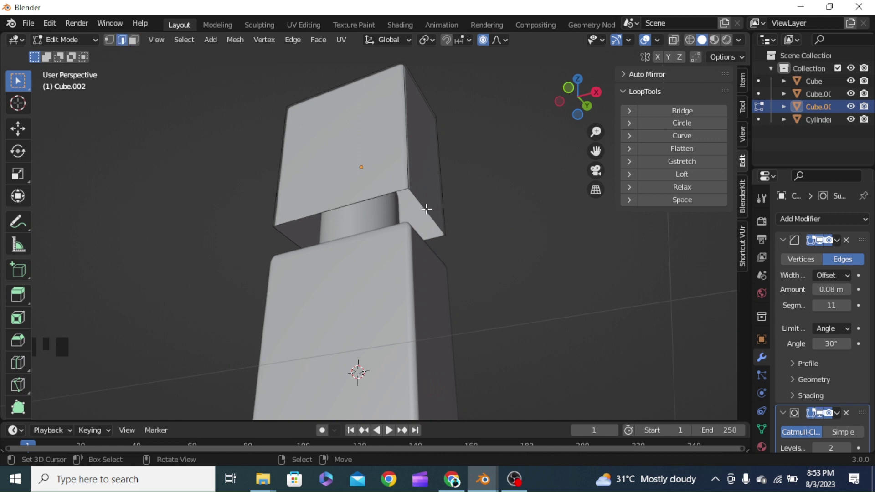
Step: Extrude the cap's open bottom edge loop and scale it inward to about 0.88 to form a rim
alt+shift+right_click(427, 208)
alt+shift+right_click(426, 209)
alt+shift+right_click(427, 209)
key(i)
key(Escape)
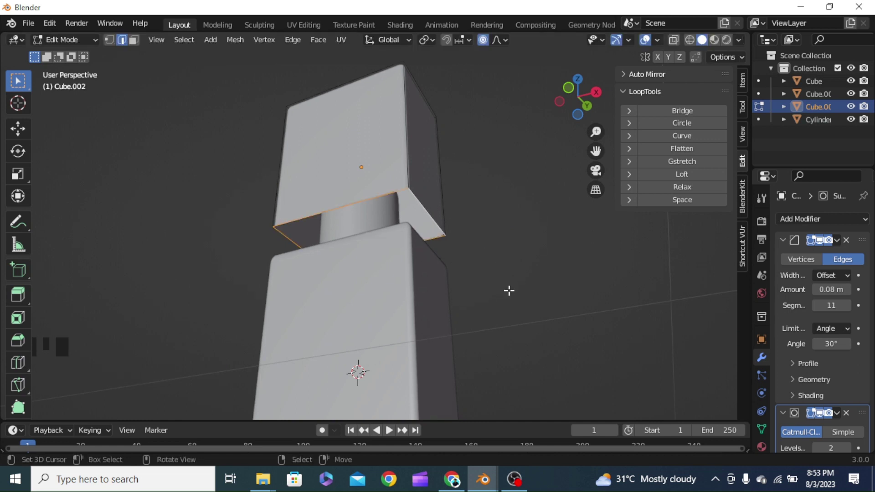
key(s)
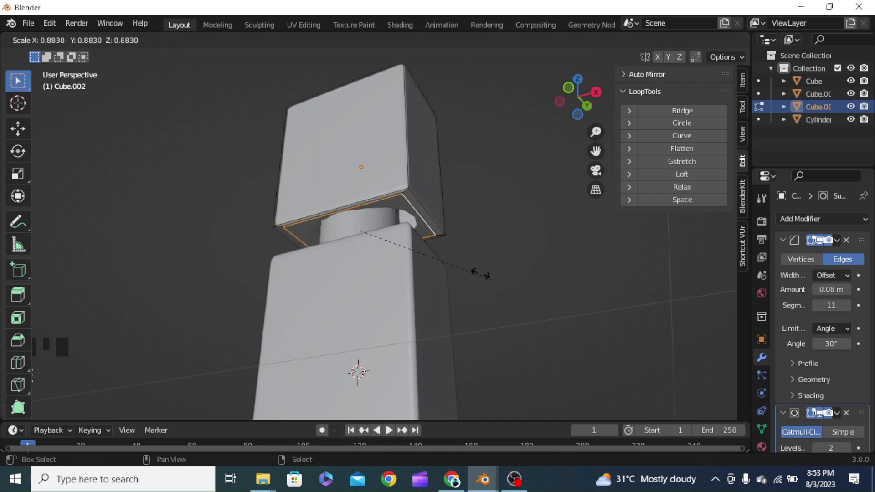
click(479, 266)
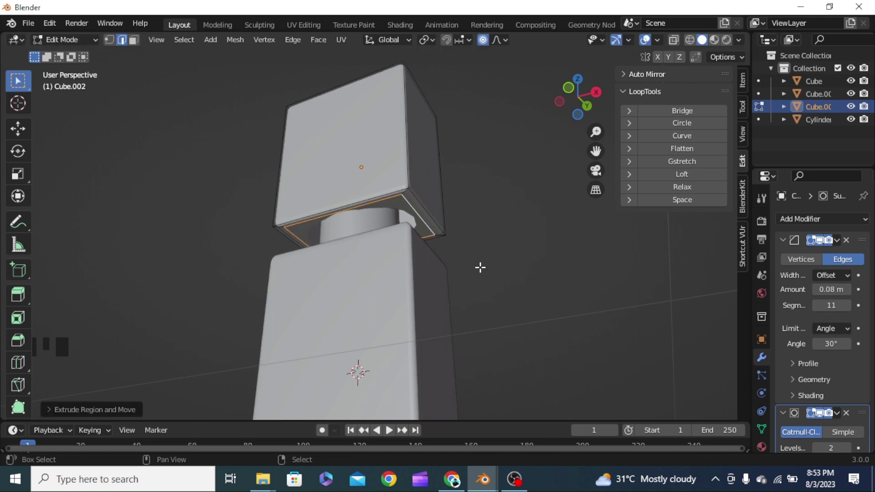
scroll(481, 267, up, 3)
mouse_move(480, 268)
middle_down()
mouse_move(479, 252)
mouse_move(485, 265)
middle_up()
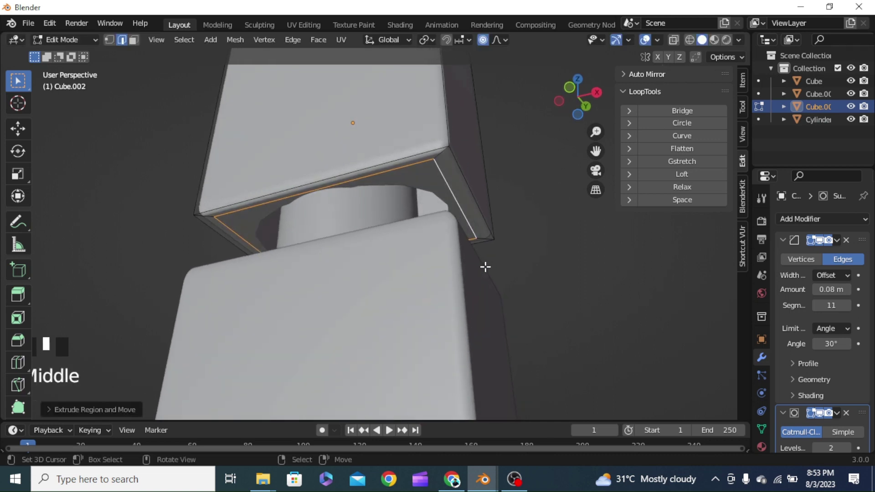
Step: Move the cap's inner rim edge loop up about 0.51 m along Z into the cap and return to Object Mode
key(g)
key(z)
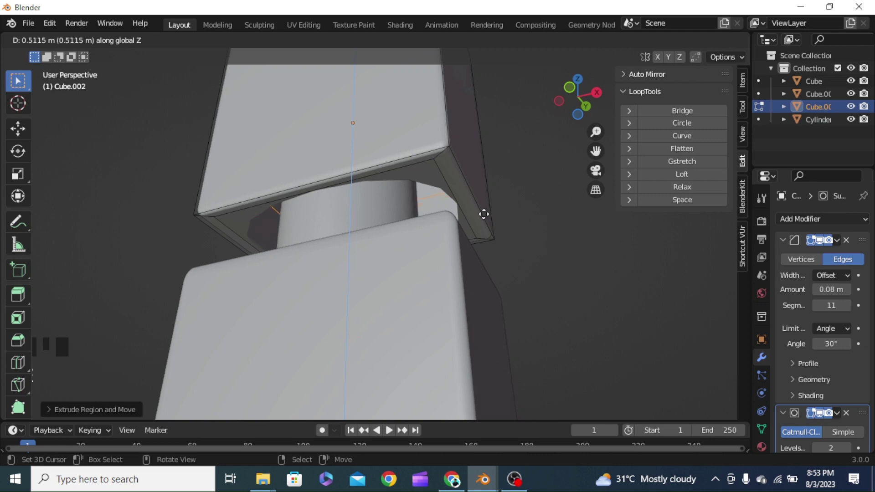
click(484, 214)
key(Tab)
scroll(487, 212, down, 2)
mouse_move(487, 212)
middle_down()
mouse_move(520, 231)
mouse_move(482, 244)
mouse_move(518, 258)
mouse_move(498, 280)
mouse_move(494, 267)
middle_up()
key(z)
scroll(499, 283, up, 3)
scroll(402, 185, up, 4)
middle_drag(436, 176, 461, 250)
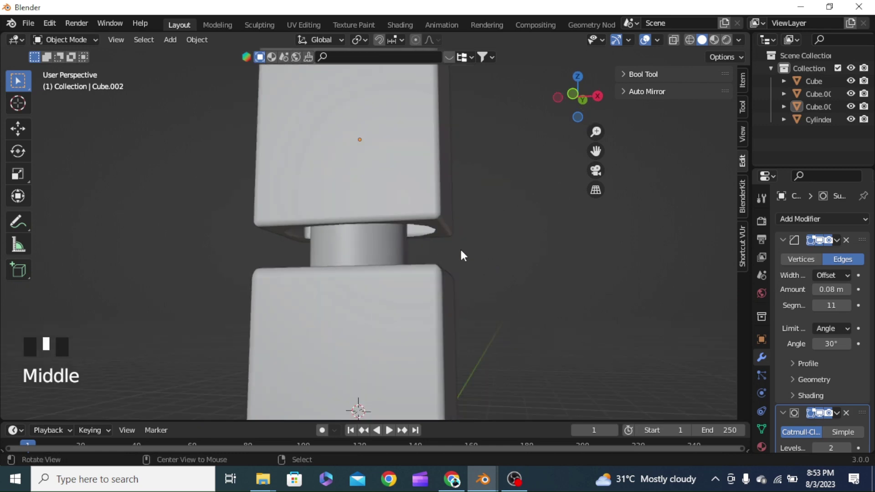
Step: Raise the cap clear of the pump head so that the pump is exposed
scroll(541, 130, down, 4)
middle_drag(436, 173, 433, 250)
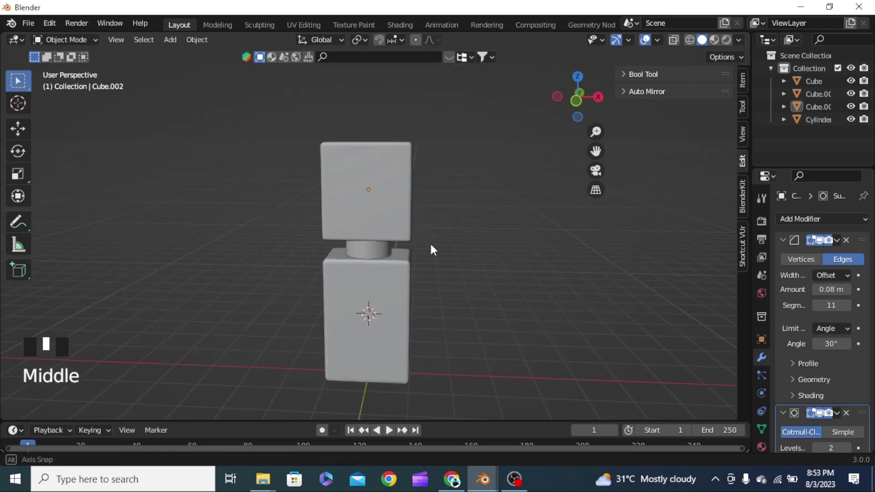
middle_drag(459, 218, 425, 234)
right_click(418, 218)
key(g)
click(447, 171)
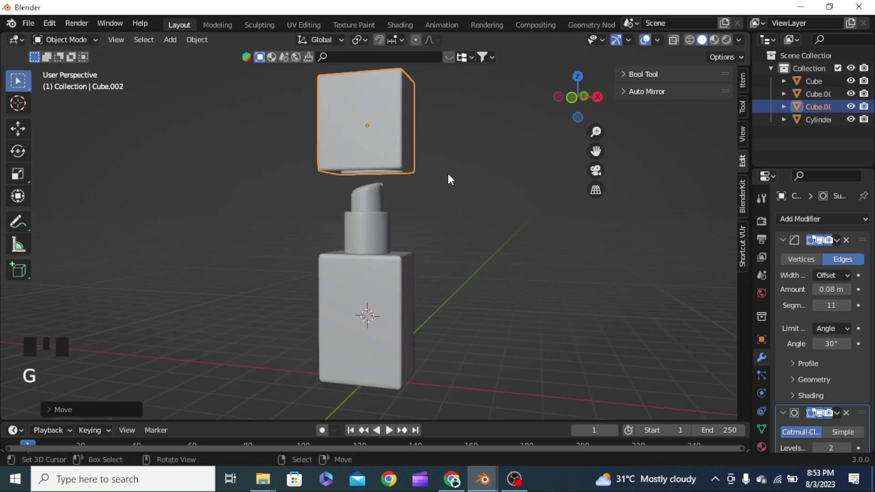
scroll(515, 211, up, 2)
right_click(515, 211)
middle_drag(515, 211, 480, 171)
middle_drag(472, 139, 492, 170)
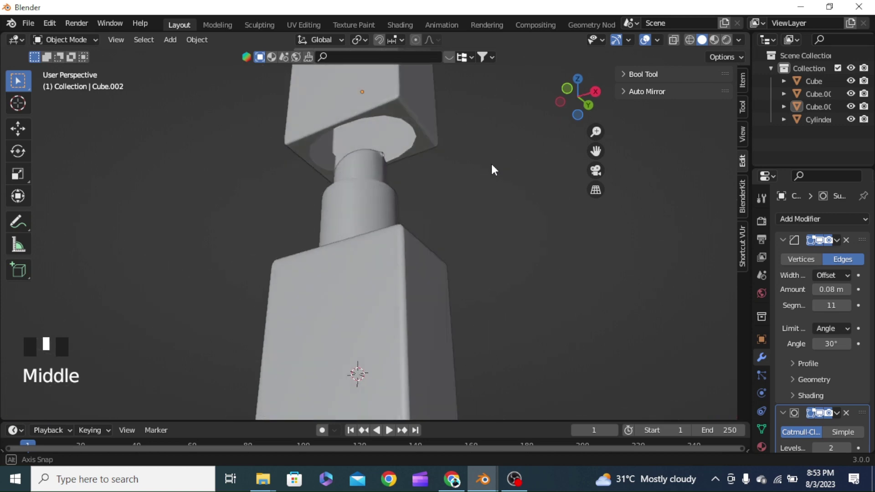
scroll(496, 201, down, 2)
middle_drag(496, 201, 473, 220)
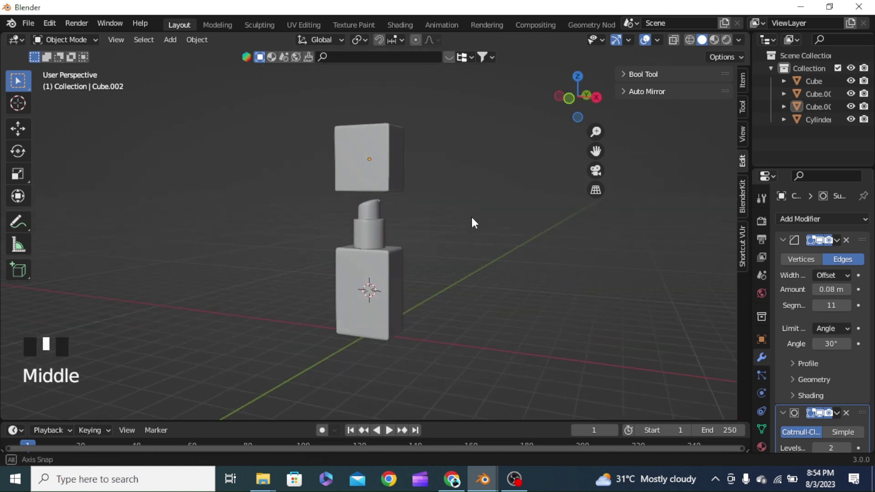
Step: Create a new material for the bottle body in the Shading workspace and delete its Principled BSDF node
right_click(394, 266)
scroll(450, 271, up, 1)
scroll(450, 271, up, 2)
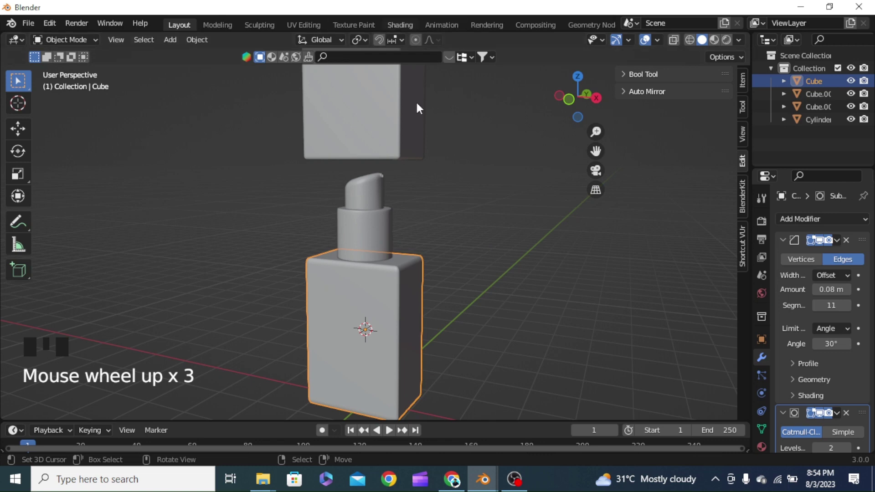
click(399, 24)
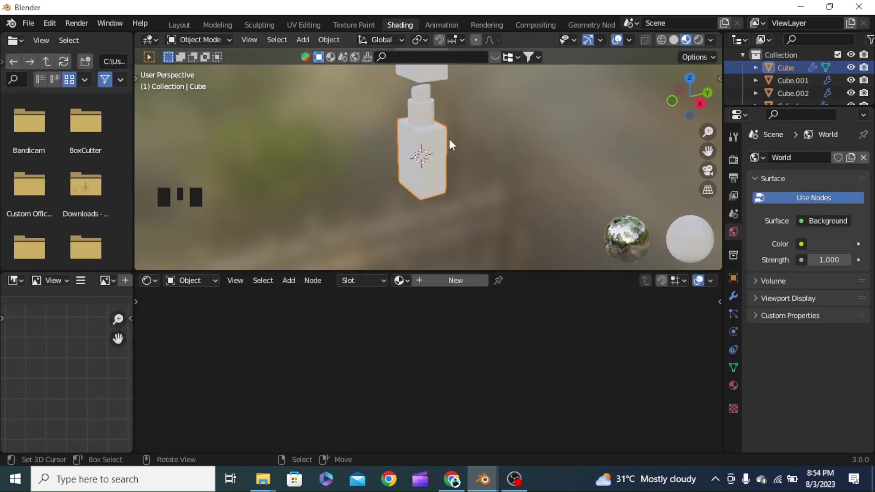
click(445, 282)
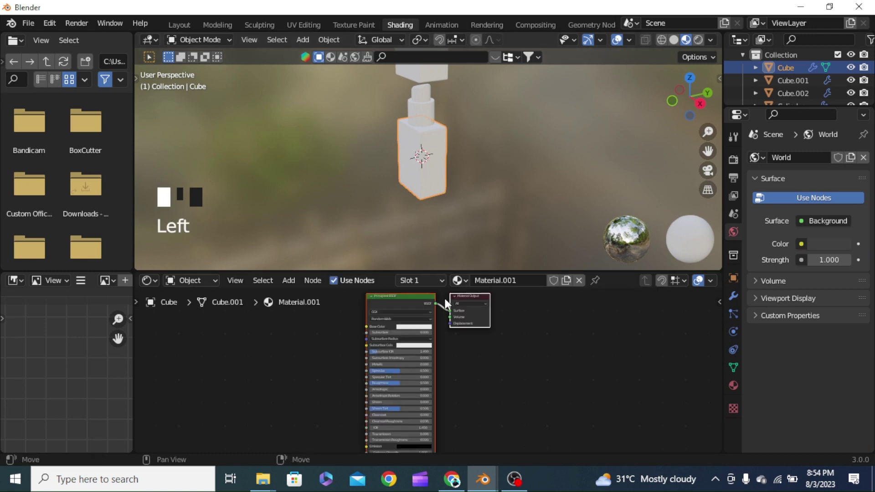
click(406, 298)
key(Delete)
scroll(442, 321, up, 1)
middle_drag(442, 321, 442, 377)
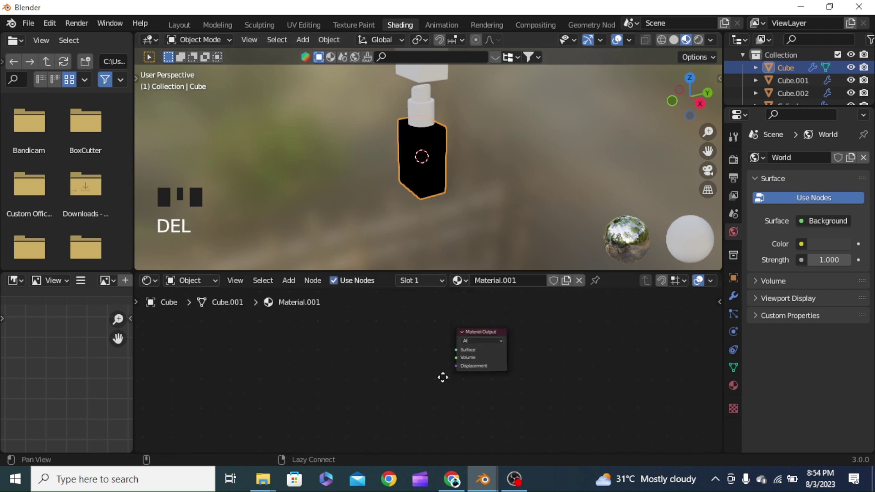
Step: Add a Glass BSDF node and connect it to the Surface input of the bottle body's Material Output
key(shift+a)
click(371, 318)
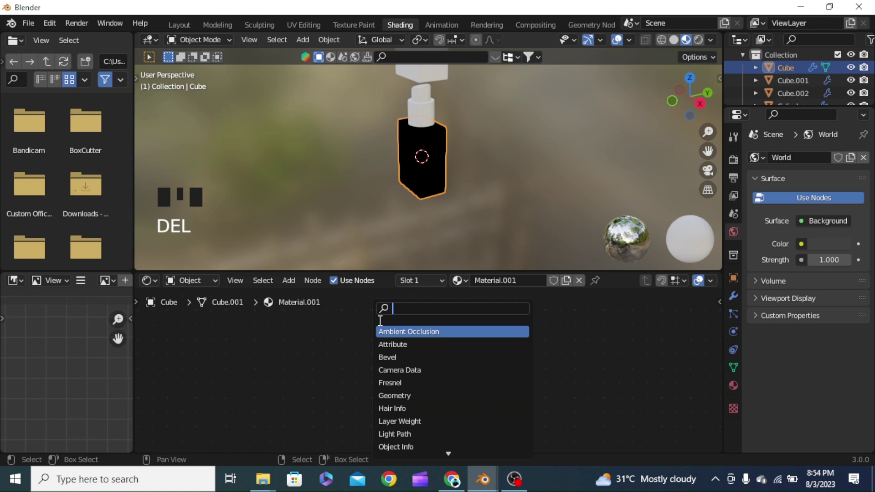
text(gla)
key(Return)
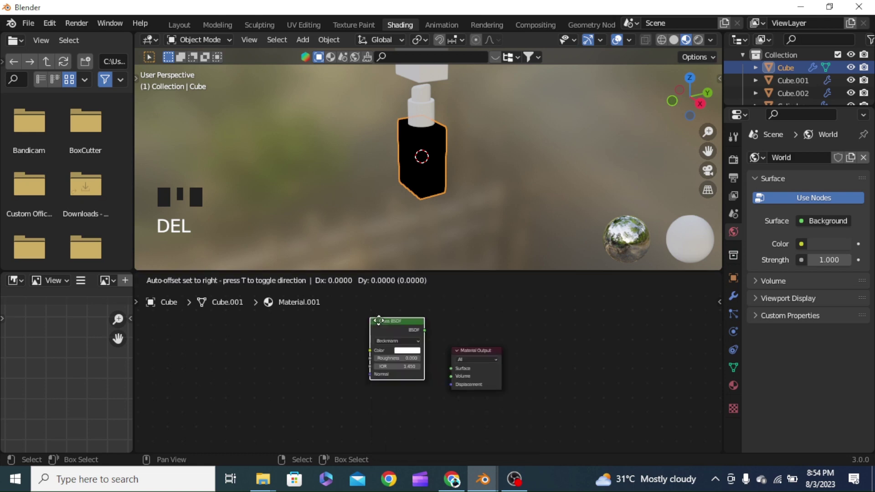
click(424, 380)
drag(419, 365, 451, 368)
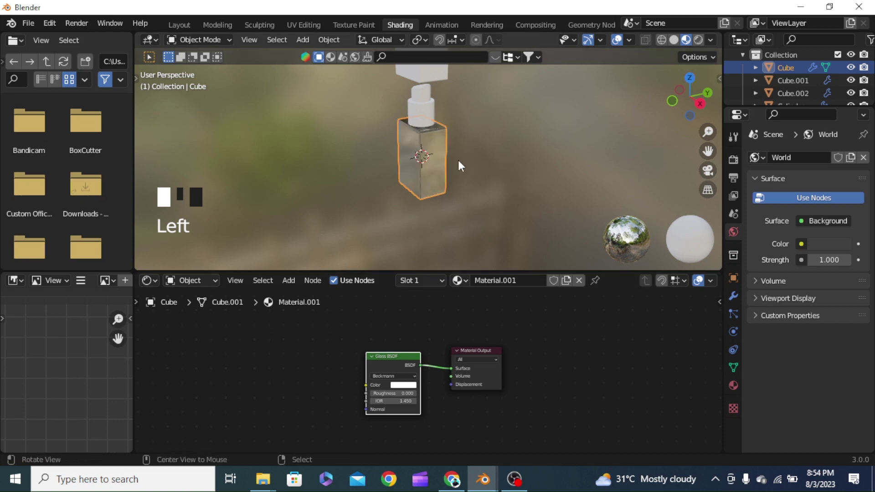
Step: Set the scene's render engine to Cycles
middle_drag(458, 160, 474, 160)
click(733, 159)
click(804, 158)
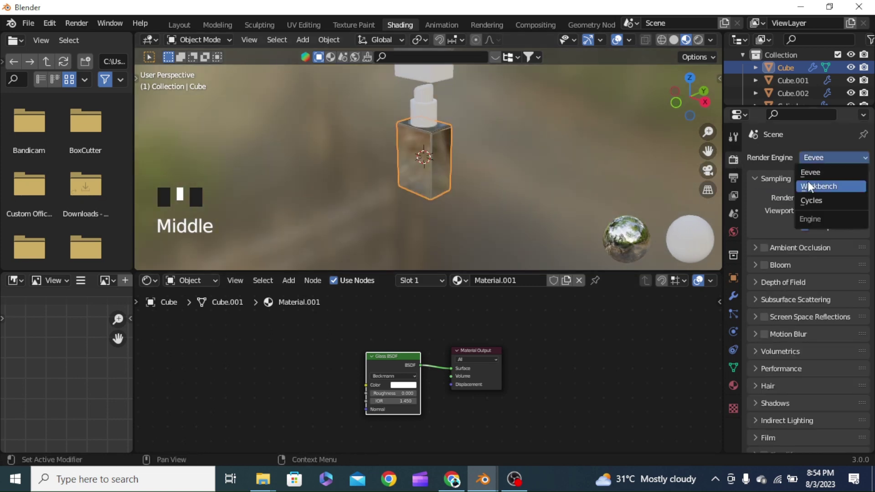
click(821, 159)
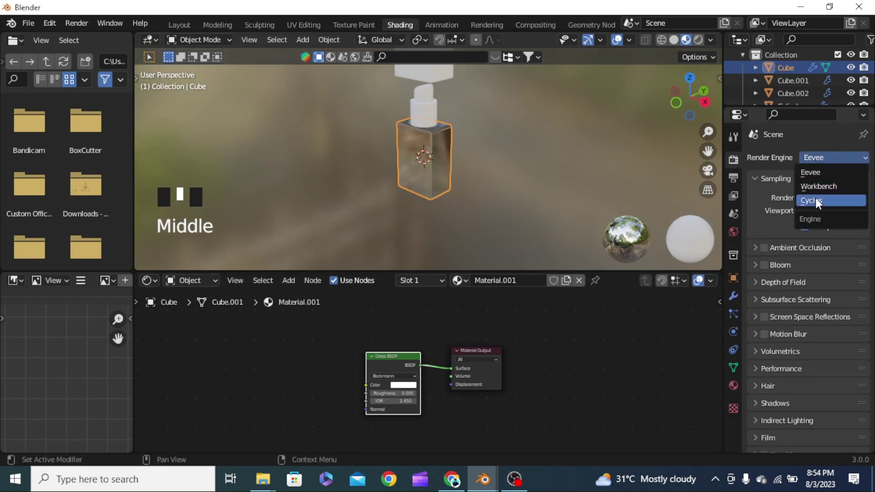
click(815, 199)
middle_drag(460, 158, 475, 157)
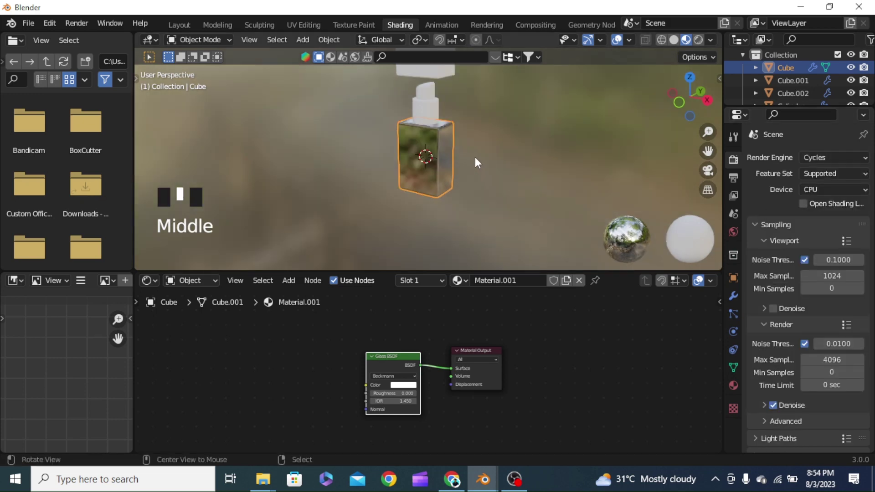
scroll(475, 157, up, 4)
scroll(416, 154, down, 3)
shift+middle_drag(416, 154, 458, 186)
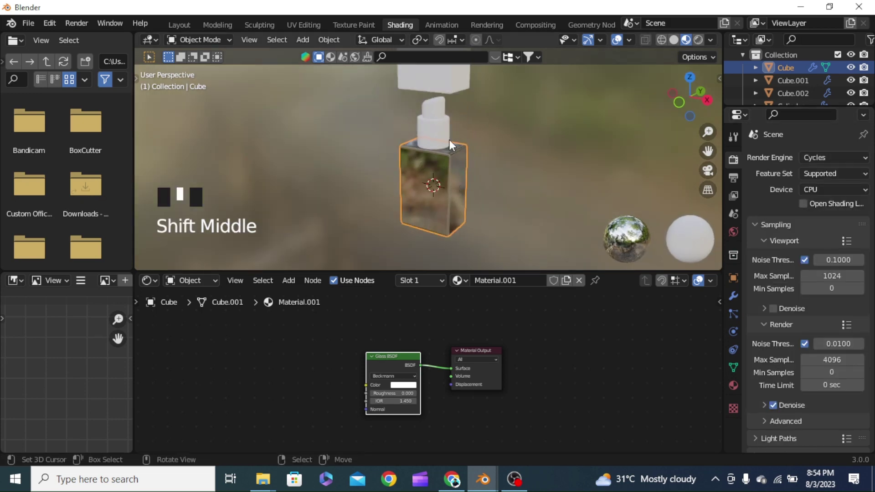
Step: Create a new material for the pump head
right_click(426, 132)
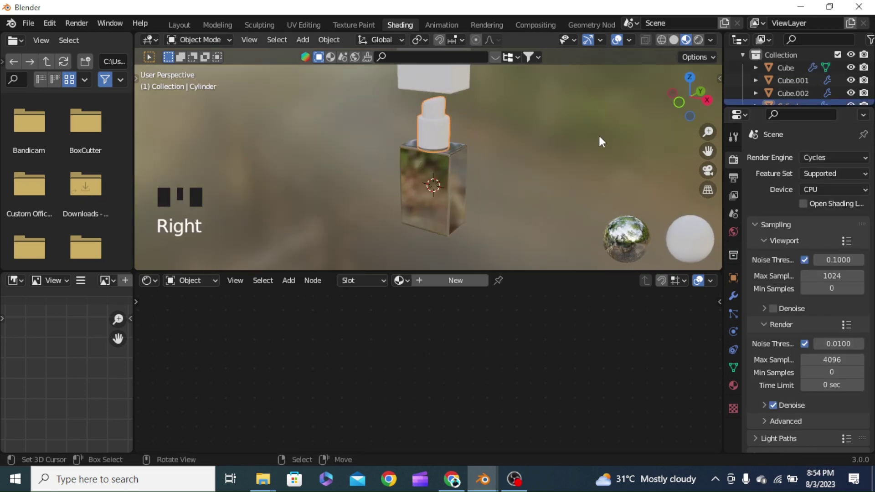
click(460, 280)
key(Home)
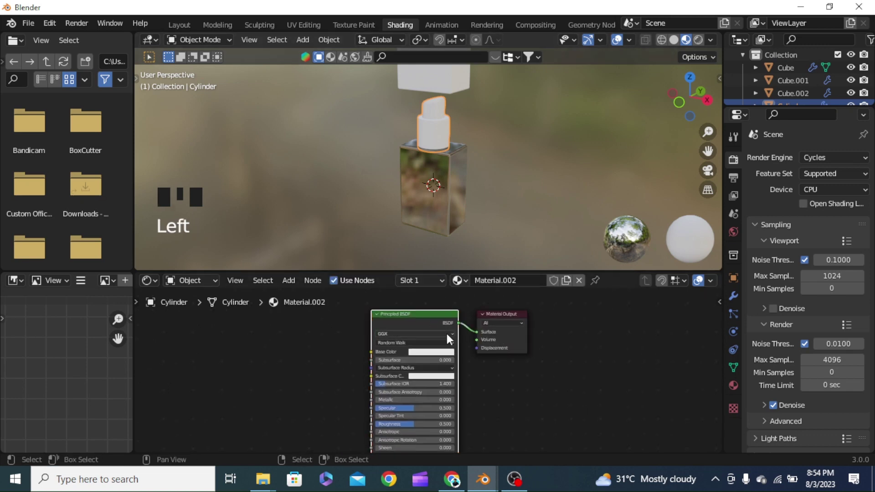
Step: Add a Noise Texture node to the pump head's material, with Mapping and Texture Coordinate nodes connected to it
scroll(446, 338, down, 5)
scroll(420, 412, left, 2)
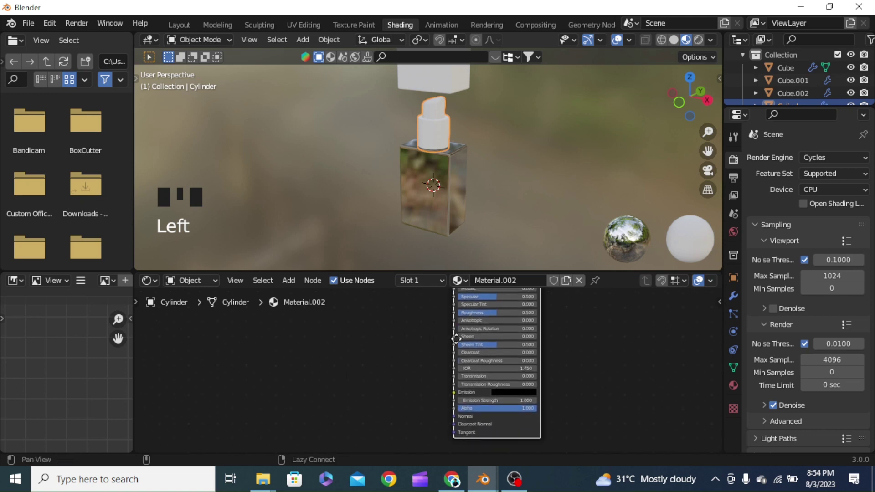
scroll(455, 338, up, 1)
key(shift+a)
click(362, 318)
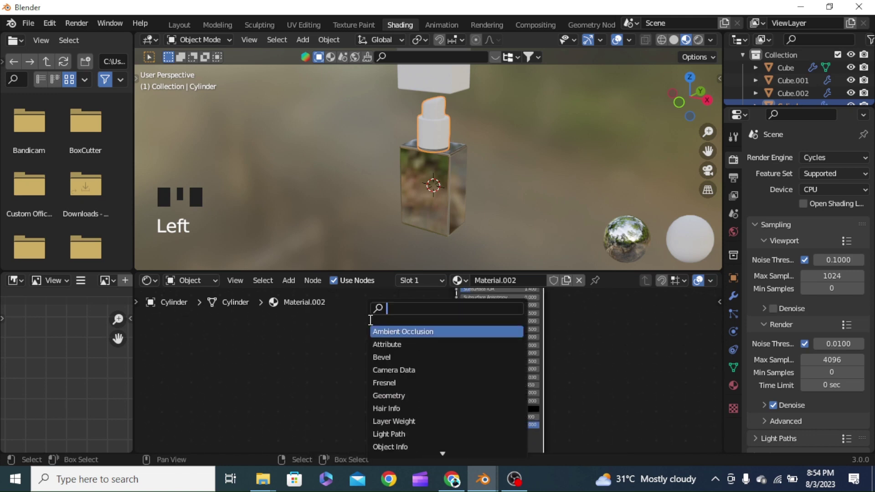
text(no)
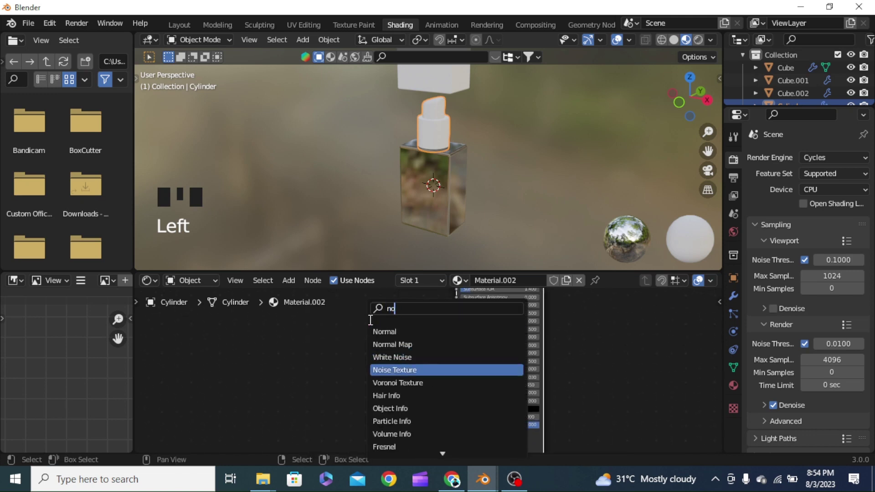
click(394, 370)
click(330, 346)
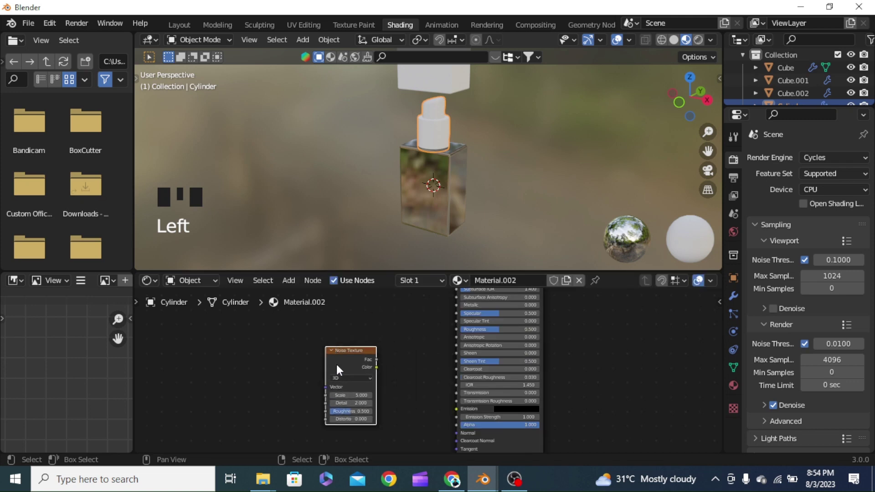
key(ctrl+t)
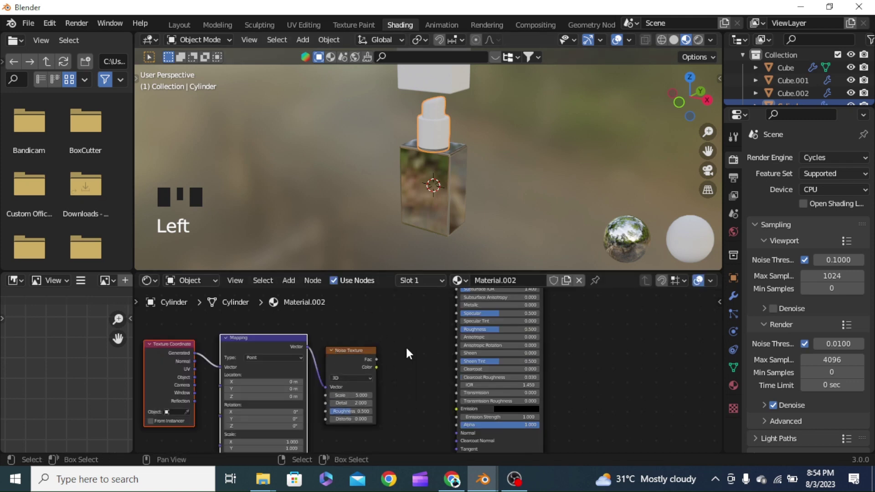
Step: Add a Bump node between the Noise Texture and the Principled BSDF
middle_drag(223, 316, 220, 311)
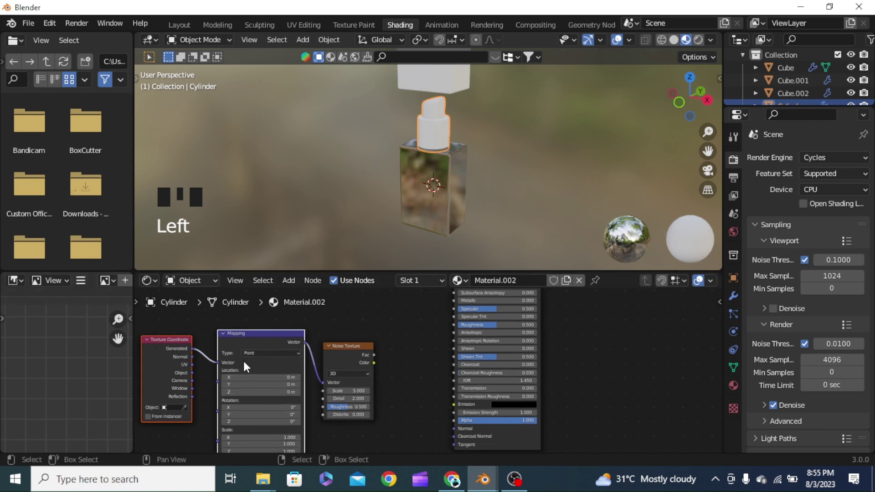
scroll(242, 359, up, 2)
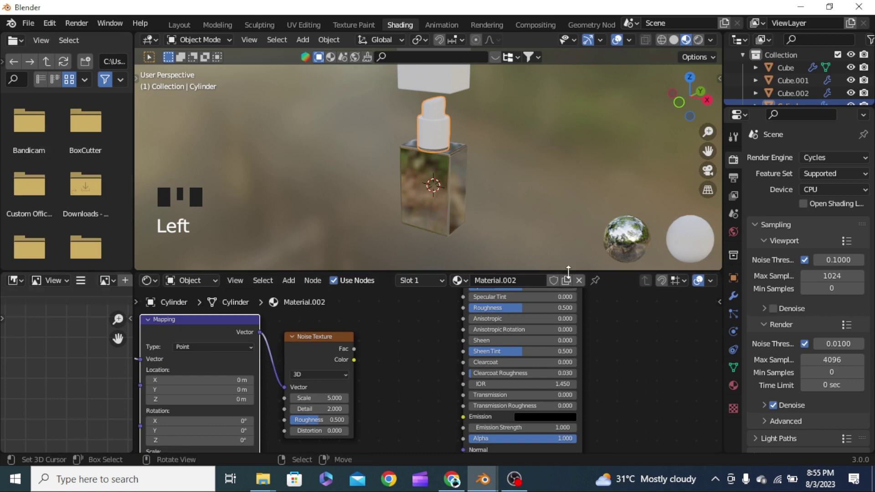
middle_drag(397, 397, 399, 371)
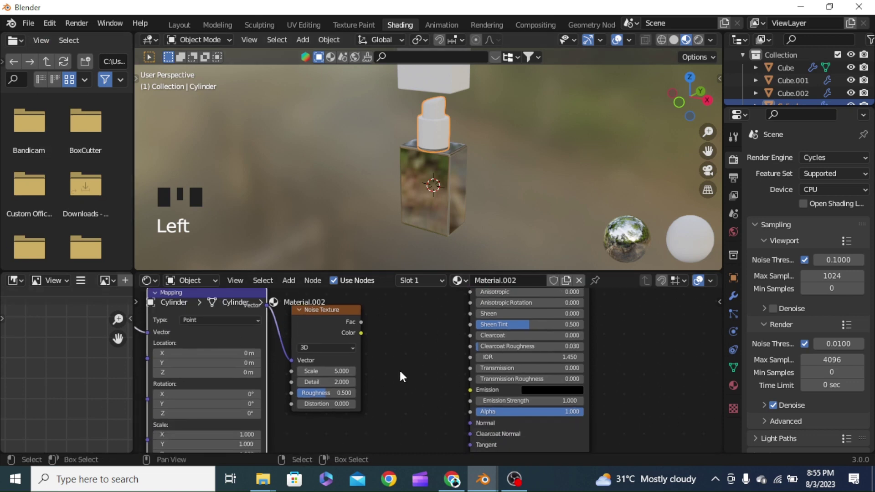
key(shift+a)
click(388, 311)
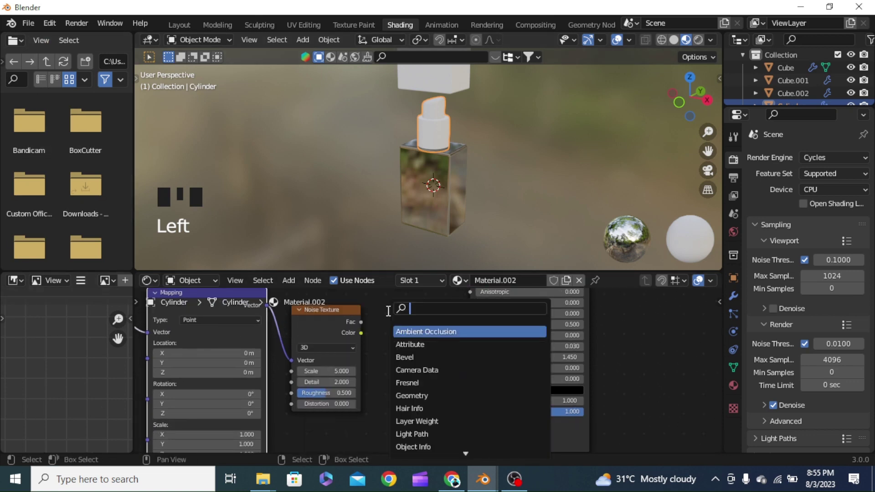
text(bump)
key(BackSpace)
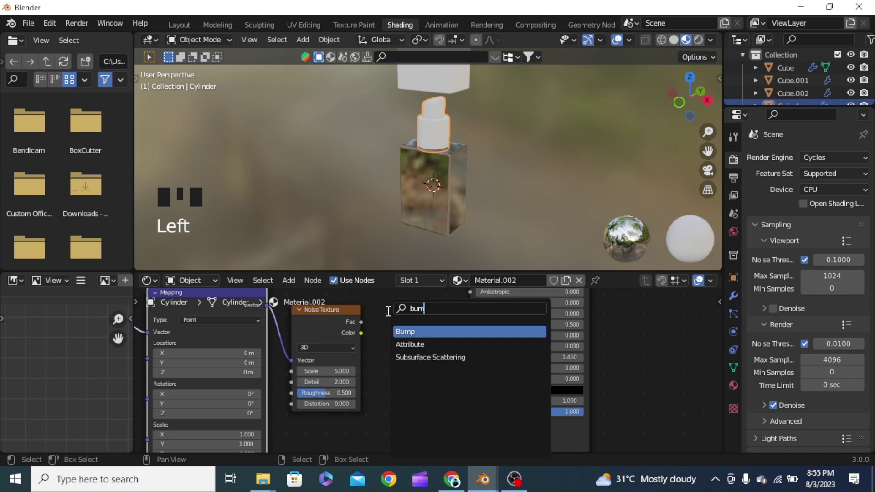
key(Return)
click(397, 350)
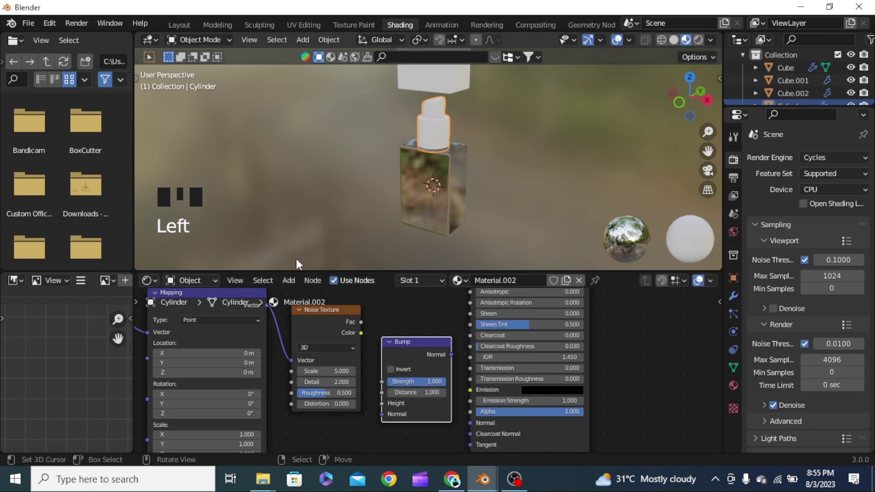
Step: Connect the noise Fac output to the Bump height and the Bump normal output to the Principled BSDF's Normal input
drag(362, 322, 382, 402)
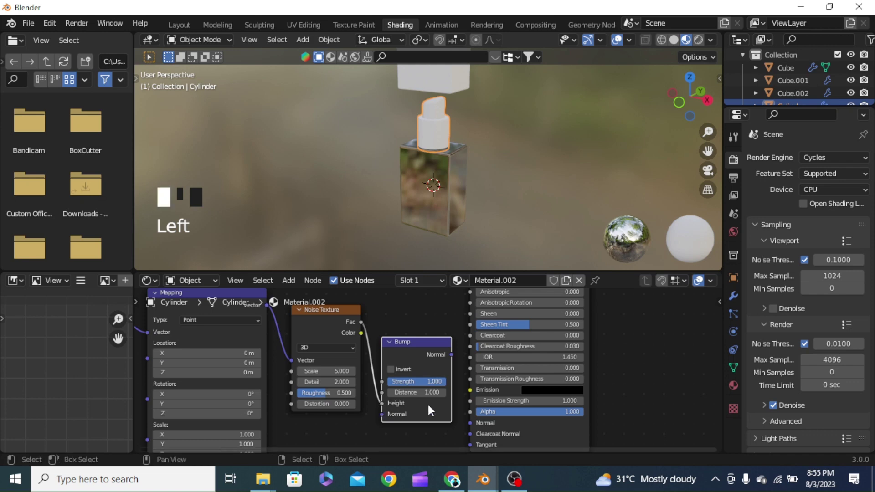
drag(450, 356, 466, 418)
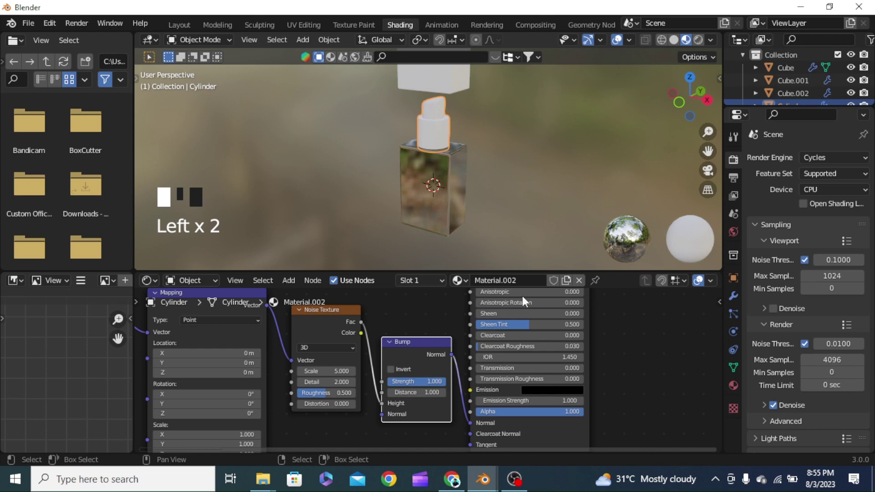
click(510, 176)
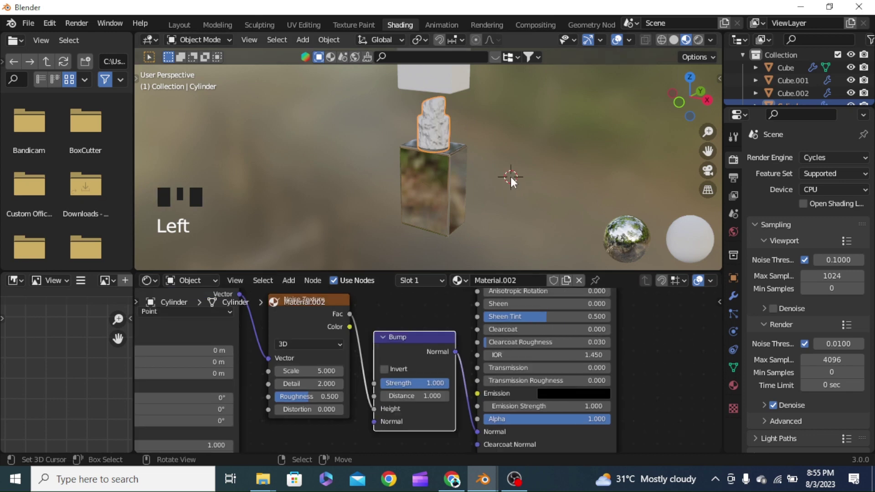
Step: Set the base color of the pump head's material to near black
scroll(510, 181, up, 3)
shift+middle_drag(492, 167, 530, 307)
click(531, 308)
click(578, 217)
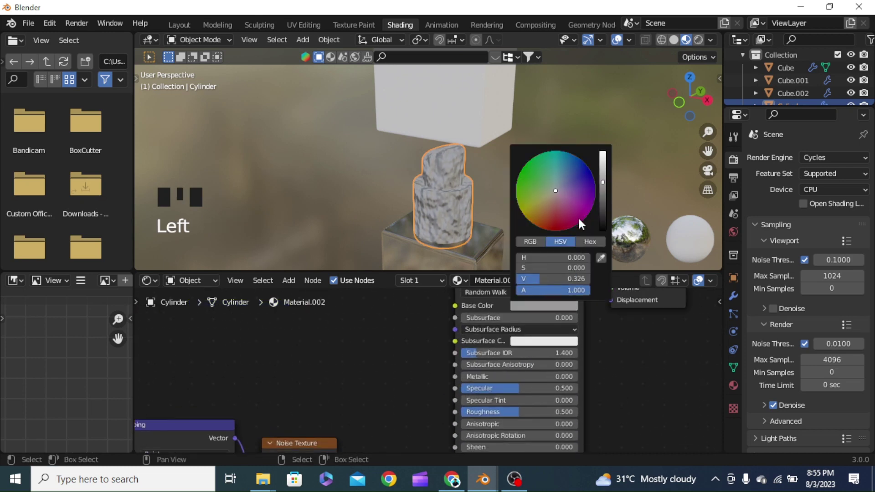
middle_drag(508, 374, 542, 255)
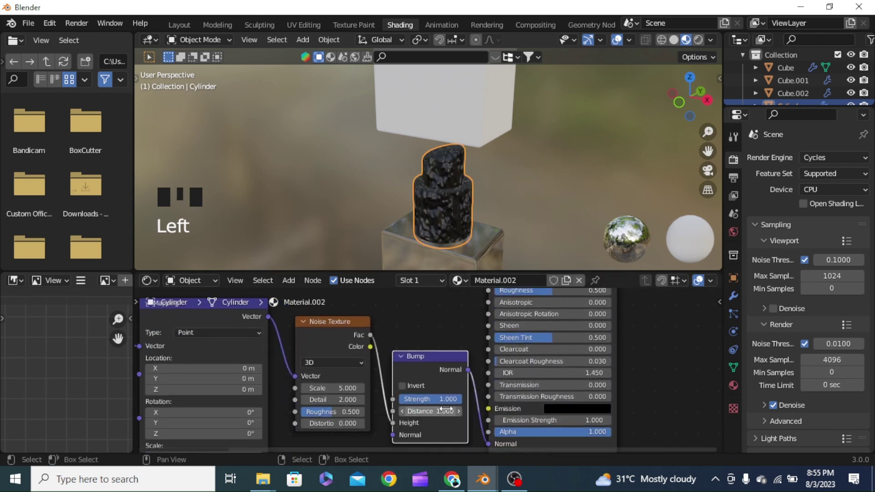
Step: Set the Bump node's strength to 0.2 and lower the Noise Texture's roughness to about 0.483
drag(465, 398, 403, 398)
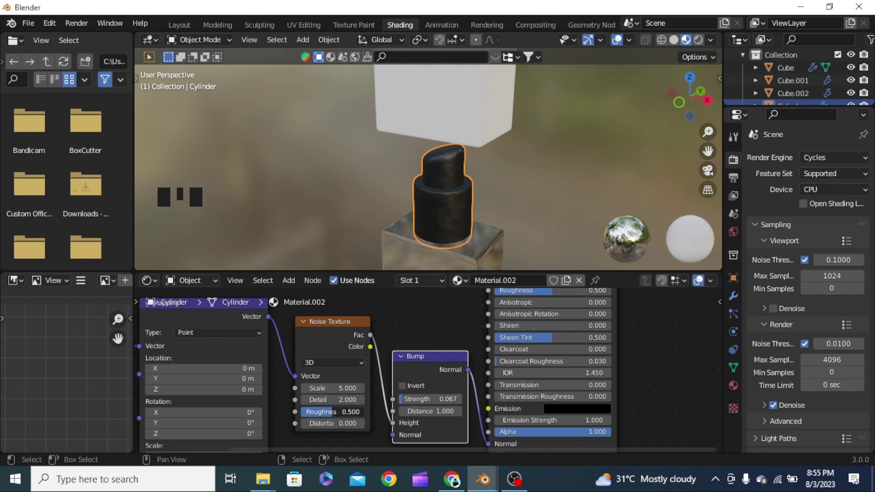
drag(333, 412, 327, 411)
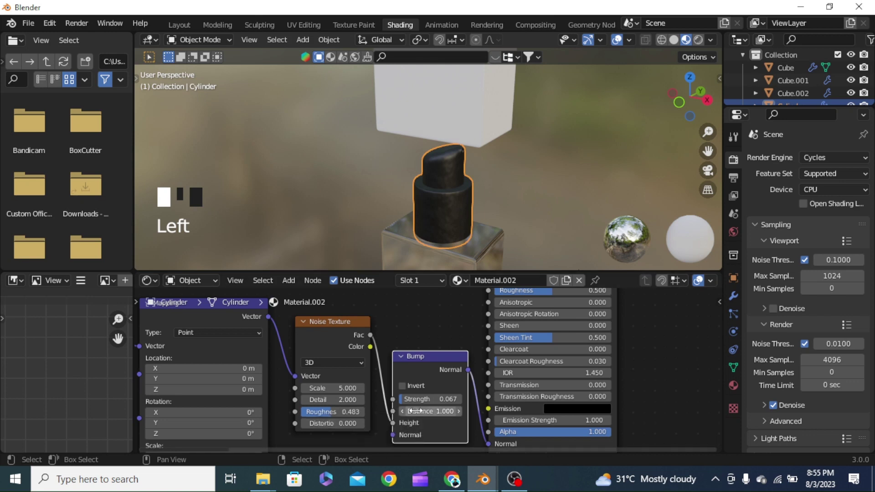
click(424, 399)
text(0.2)
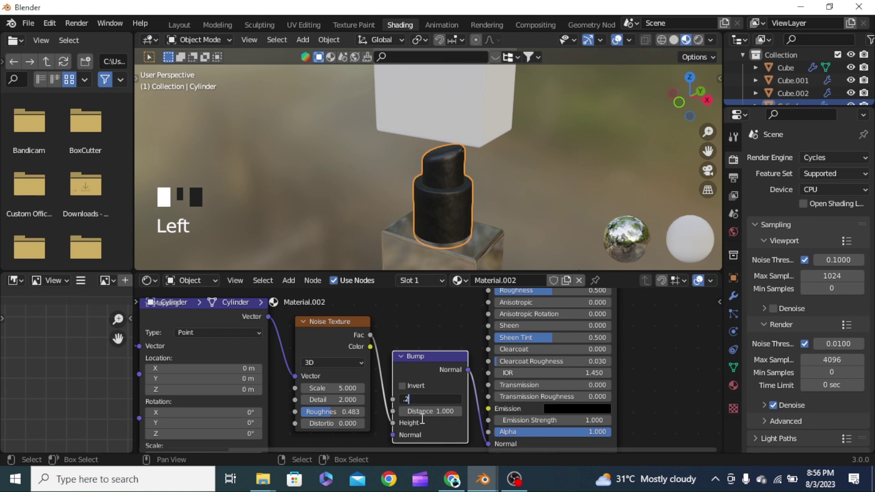
click(422, 422)
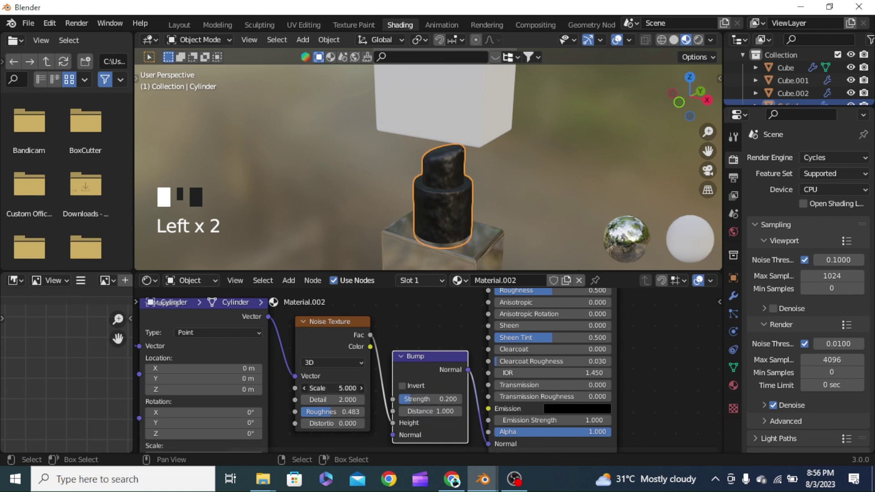
Step: Set the Noise Texture's scale to 200 and its detail to 15
drag(330, 388, 380, 388)
scroll(441, 230, up, 5)
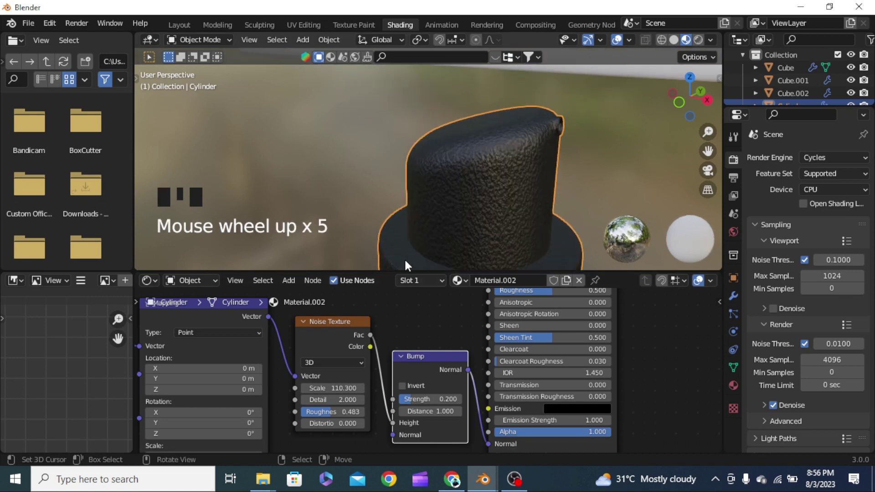
drag(303, 389, 323, 388)
click(304, 391)
text(200)
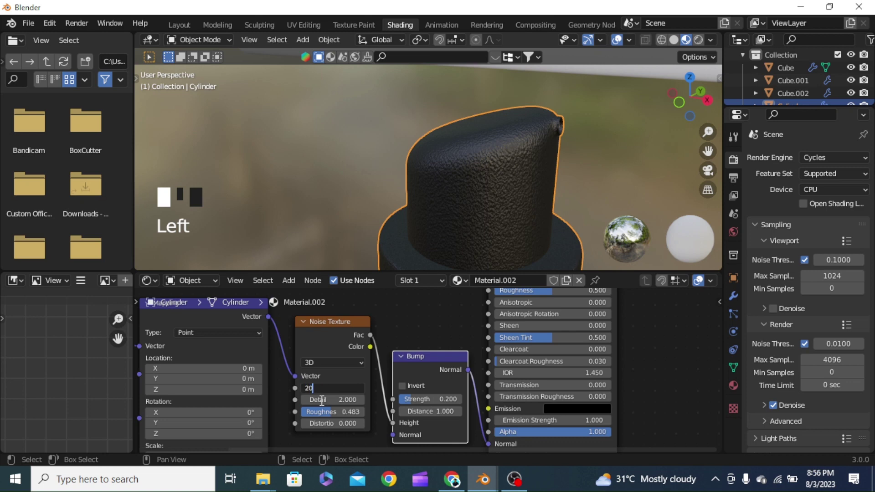
key(Return)
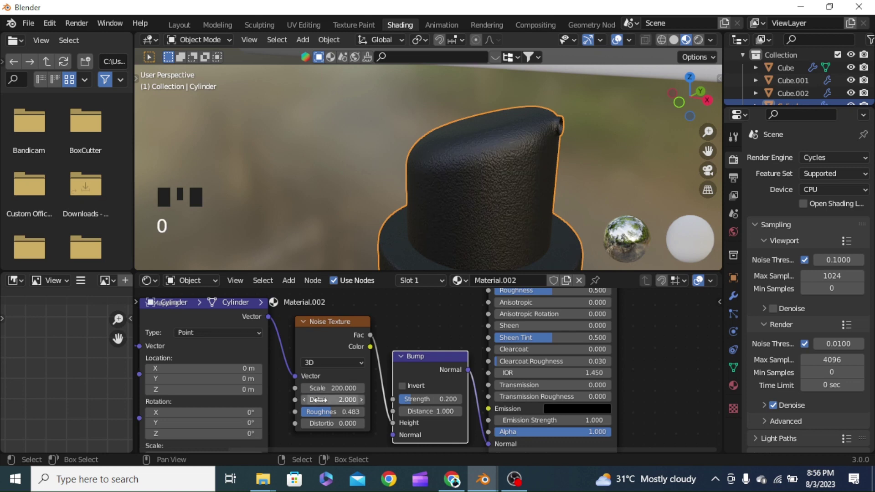
drag(318, 399, 346, 400)
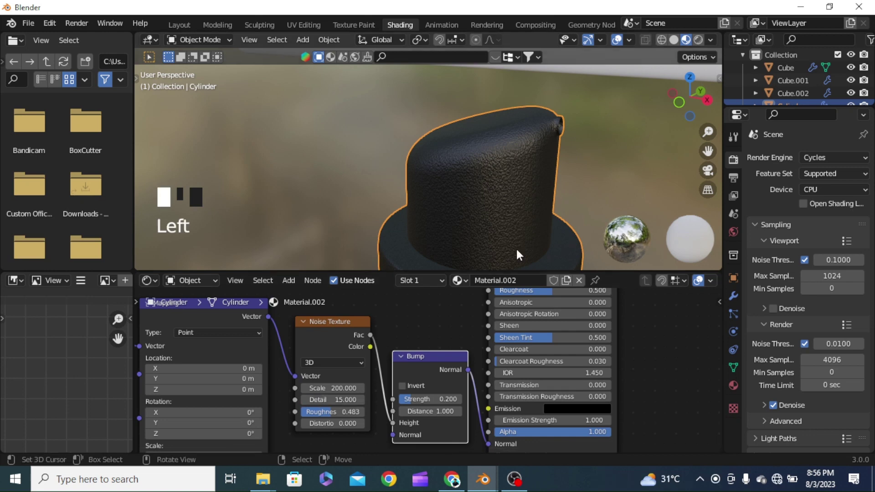
Step: Raise the Noise Texture's distortion to about 18.2 for a finer grain on the pump head
scroll(515, 248, up, 3)
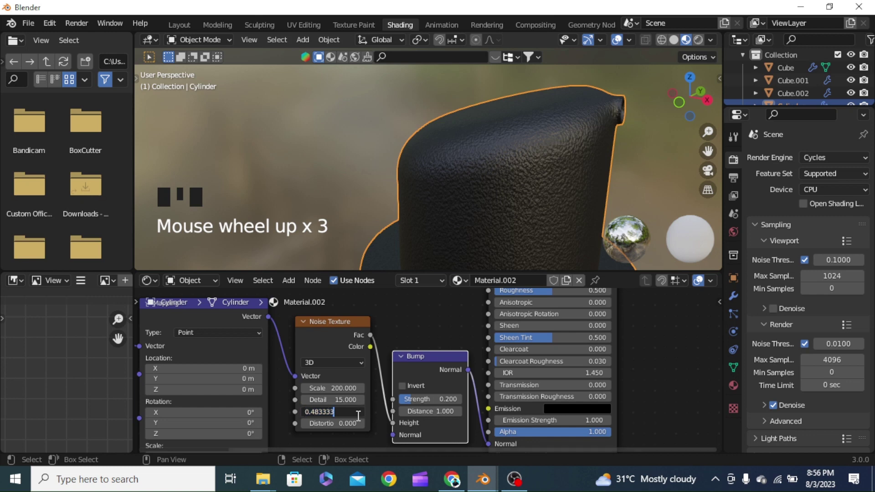
click(330, 438)
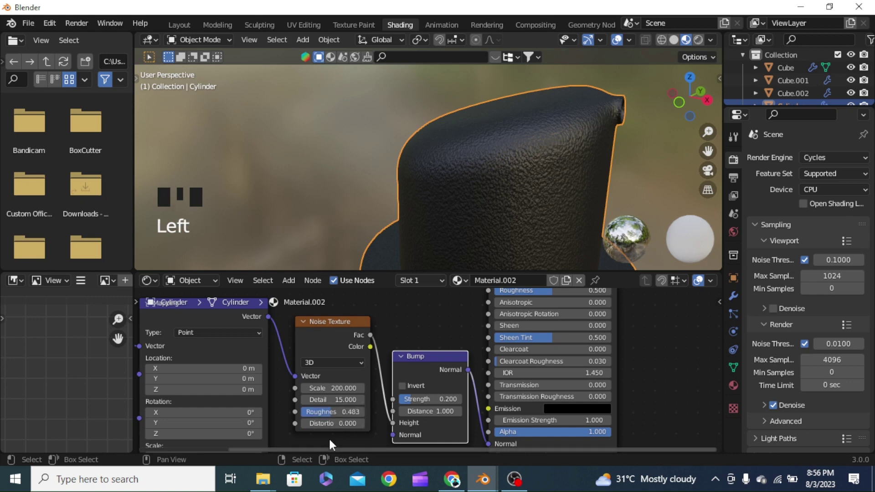
click(329, 426)
click(318, 436)
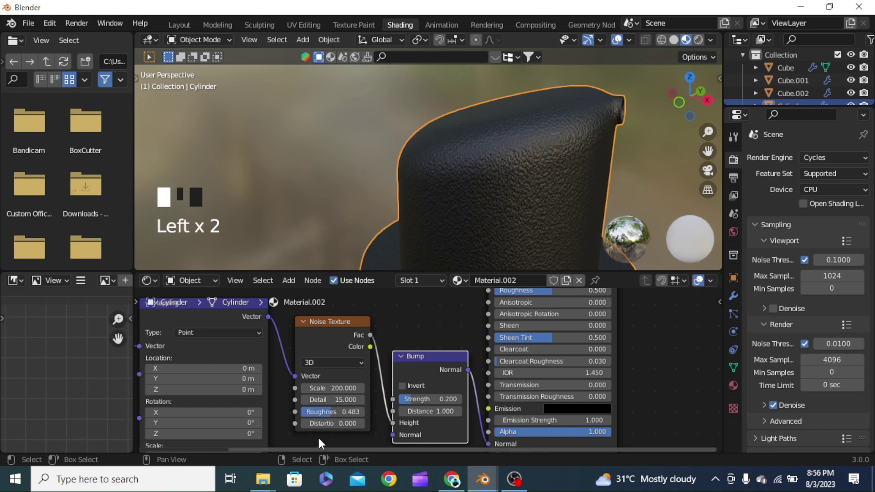
click(318, 436)
drag(332, 423, 415, 423)
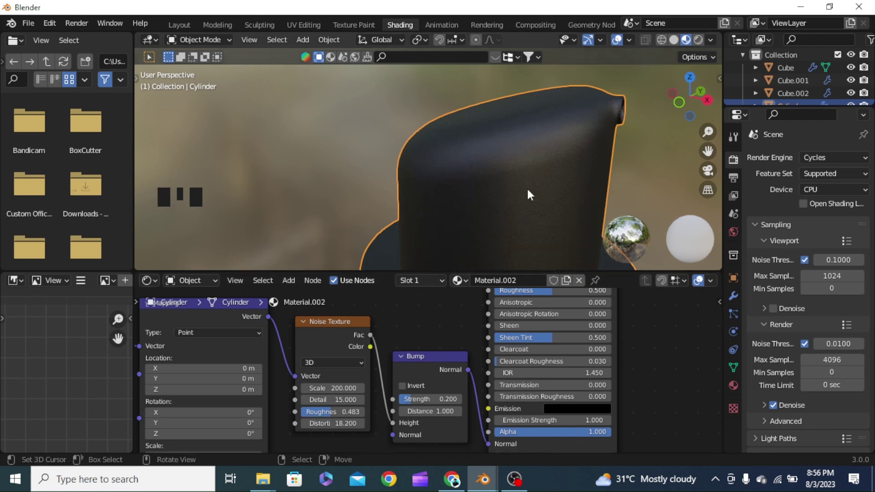
scroll(527, 189, up, 3)
scroll(527, 189, down, 1)
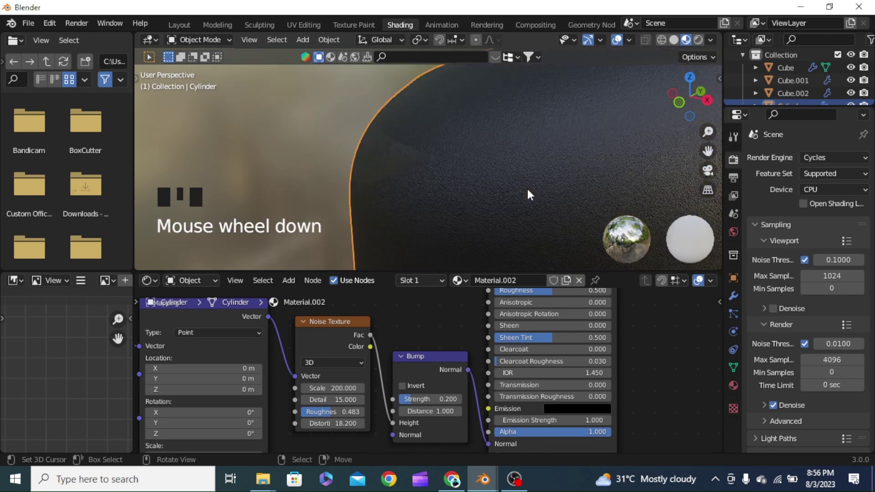
scroll(527, 191, down, 2)
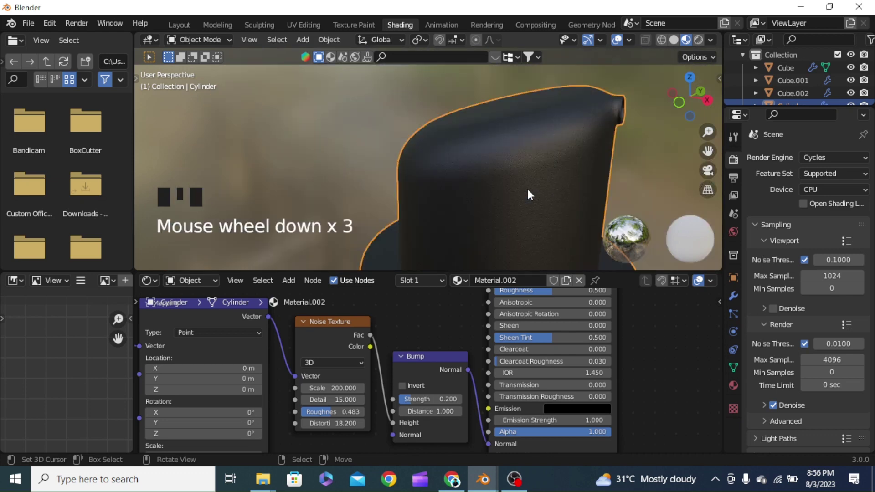
shift+middle_drag(549, 191, 543, 196)
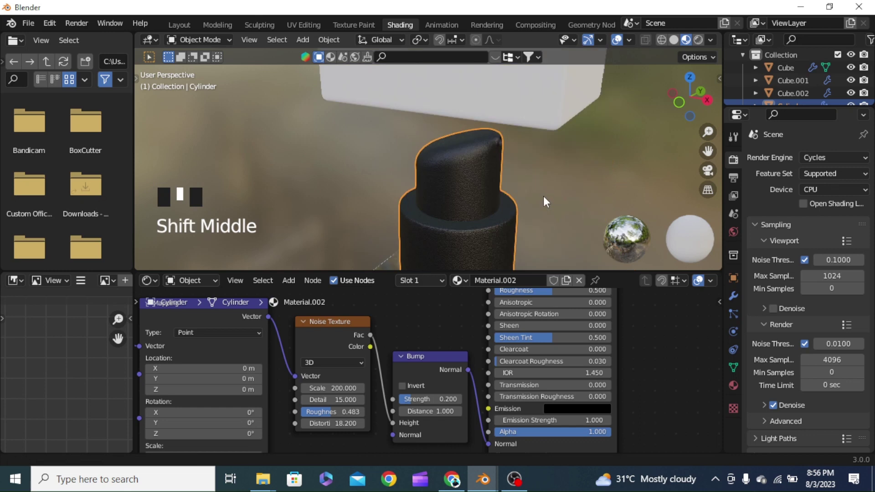
Step: Assign the pump head's Material.002 to the cap above the bottle
right_click(499, 114)
click(404, 280)
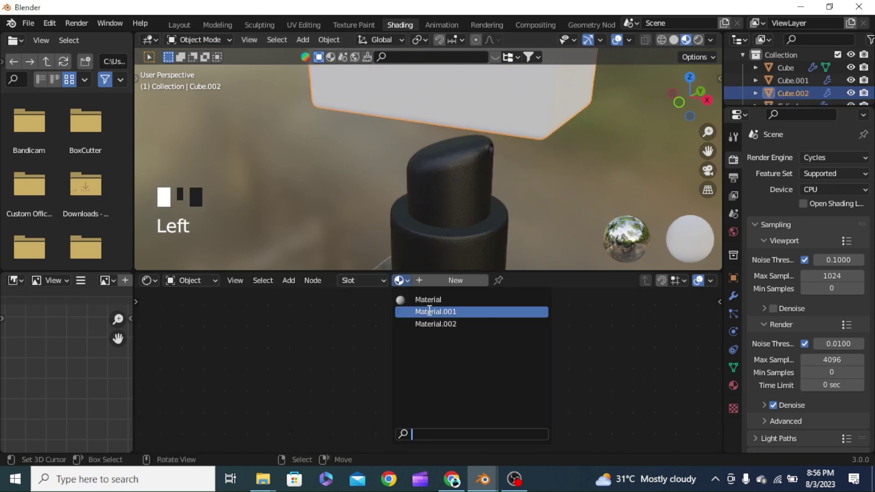
click(415, 313)
click(457, 281)
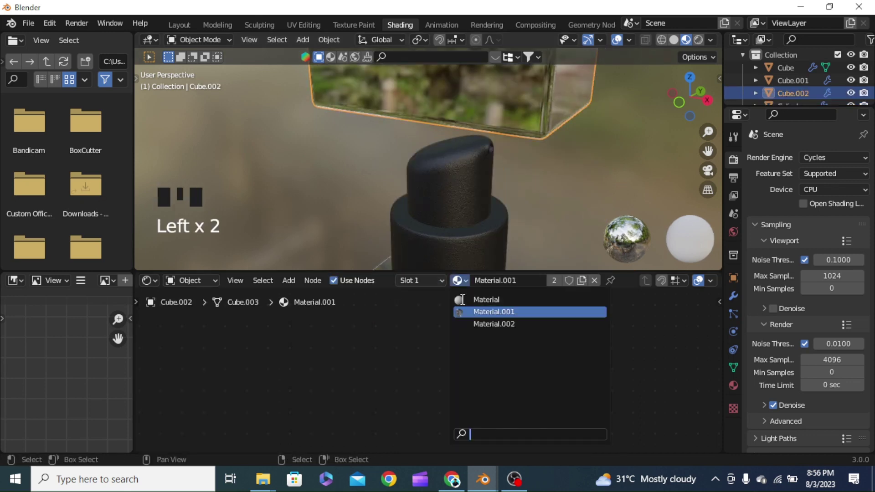
click(466, 323)
scroll(463, 243, down, 2)
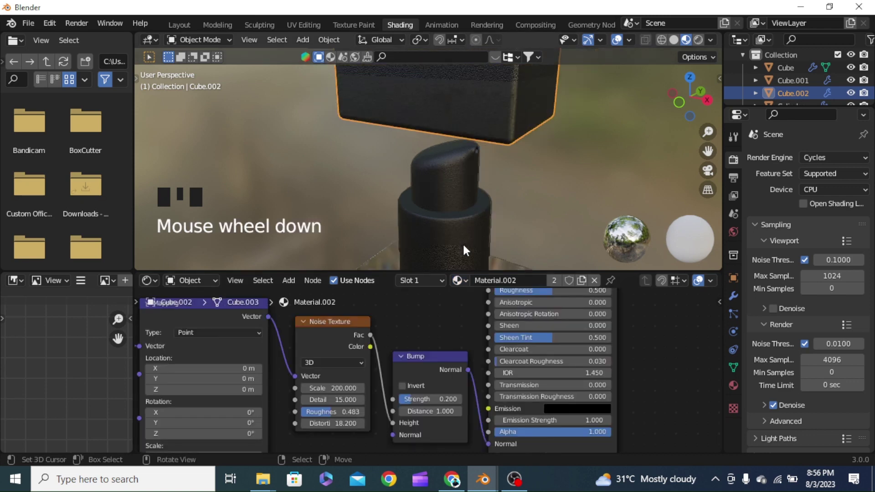
mouse_move(463, 243)
middle_down()
mouse_move(543, 175)
mouse_move(567, 178)
mouse_move(542, 171)
mouse_move(534, 202)
middle_up()
scroll(543, 185, down, 3)
scroll(535, 201, up, 1)
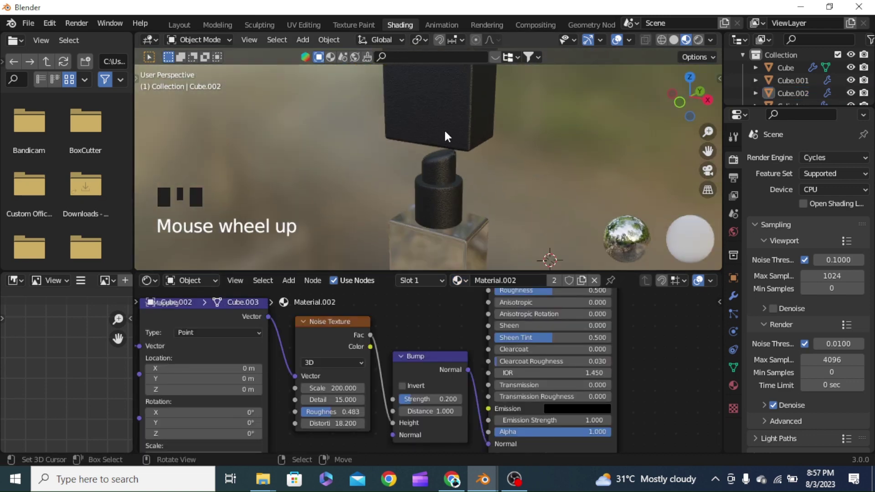
Step: Switch the viewport to rendered shading and disable Scene World so the bottle is lit by the preview HDRI
click(698, 39)
scroll(534, 149, up, 2)
click(694, 40)
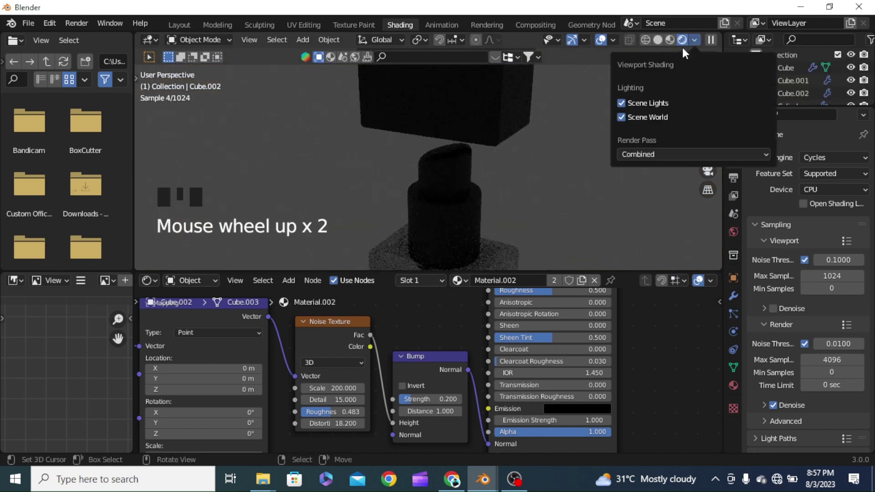
click(641, 117)
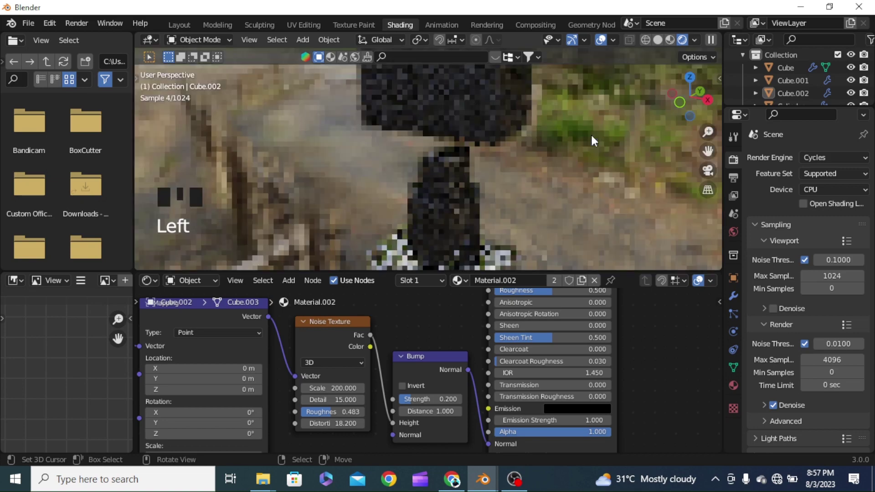
scroll(590, 133, down, 1)
middle_drag(590, 133, 571, 180)
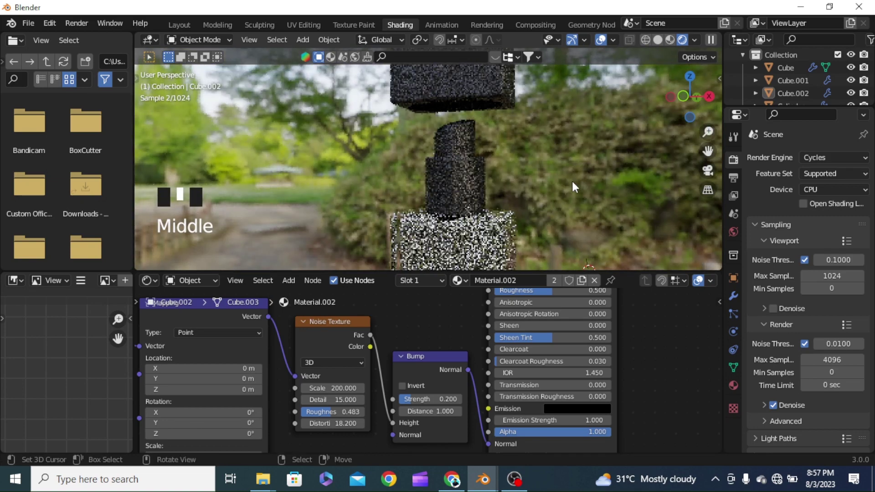
scroll(574, 136, down, 1)
middle_drag(573, 136, 530, 179)
scroll(531, 178, up, 4)
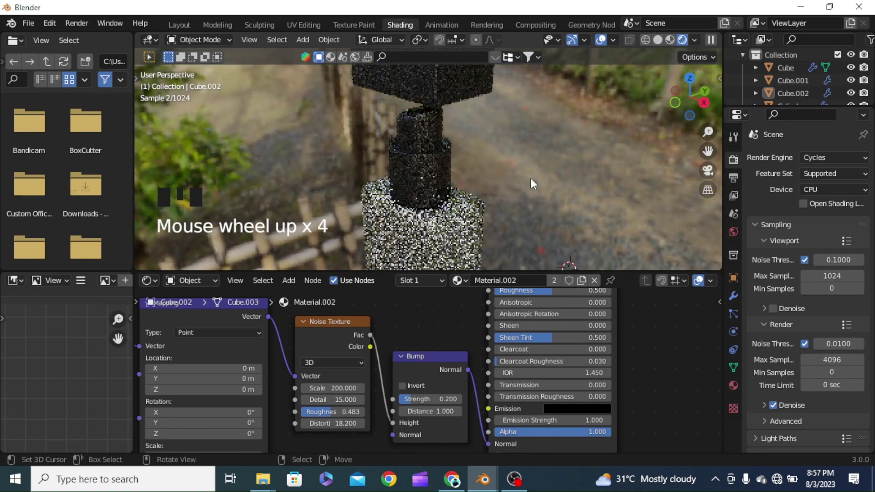
Step: Give the inner block inside the glass bottle a new material
right_click(440, 234)
right_click(441, 234)
mouse_move(440, 234)
middle_down()
mouse_move(530, 191)
mouse_move(363, 236)
mouse_move(440, 220)
middle_up()
scroll(441, 220, down, 1)
click(441, 277)
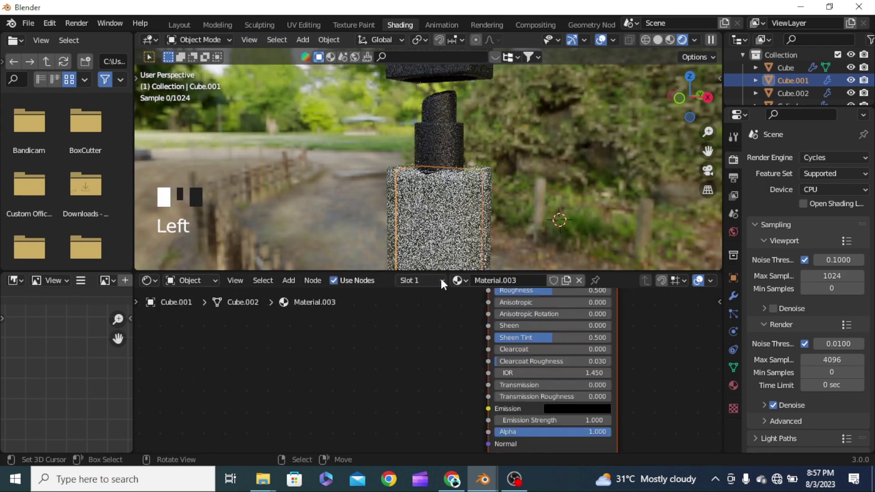
Step: Rename the inner block's material InnerLiquid
shift+middle_drag(441, 338, 422, 410)
click(509, 282)
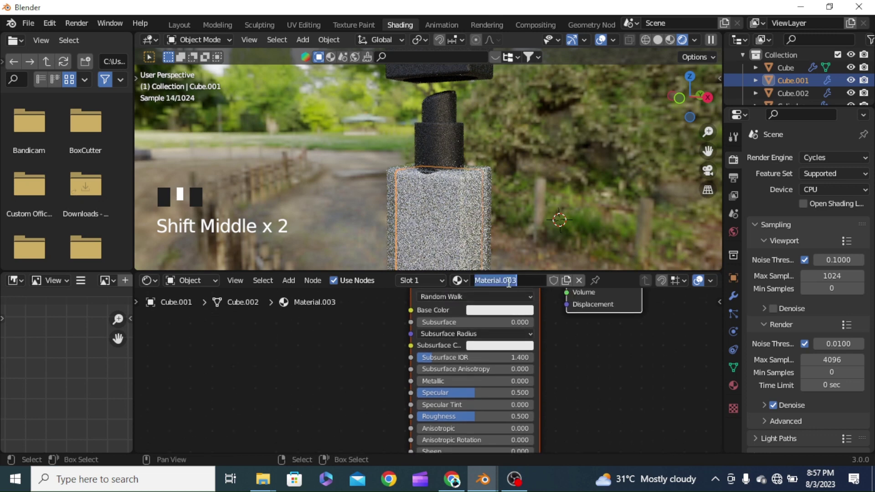
key(BackSpace)
text(Innerr)
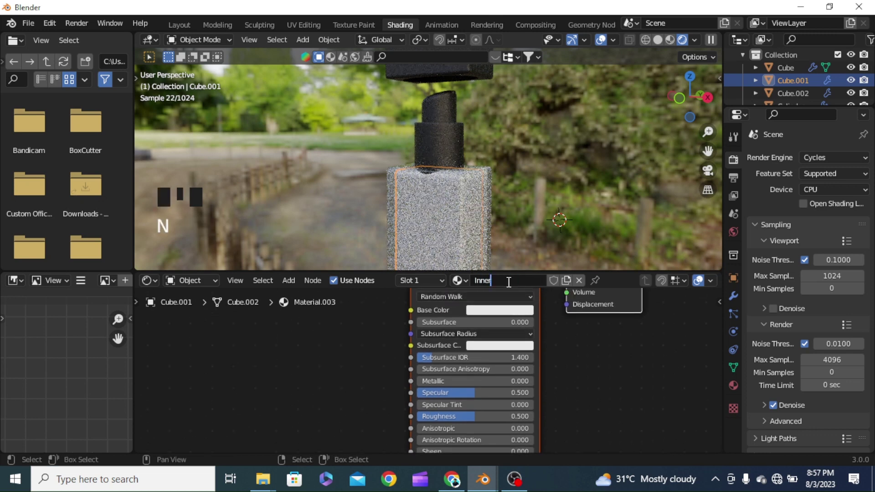
key(BackSpace)
text(Liquid)
key(Return)
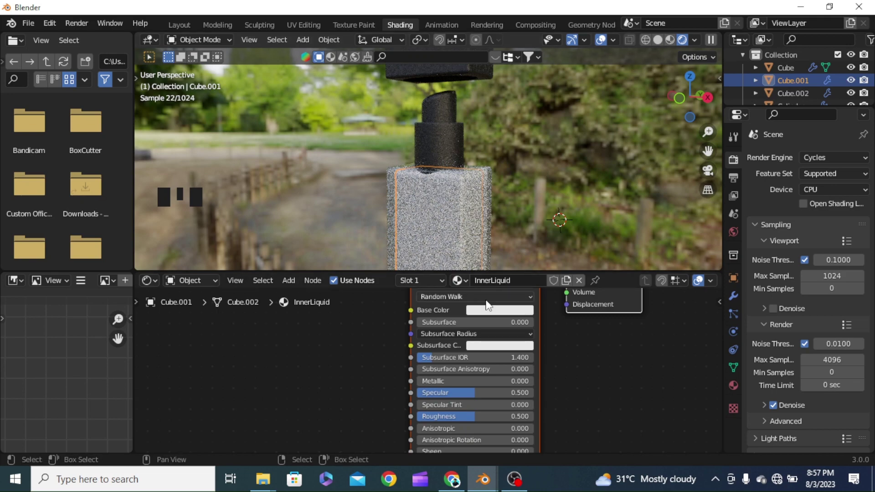
Step: Set the InnerLiquid base color to a skin tone with hue 0.09 and saturation 0.7
click(500, 310)
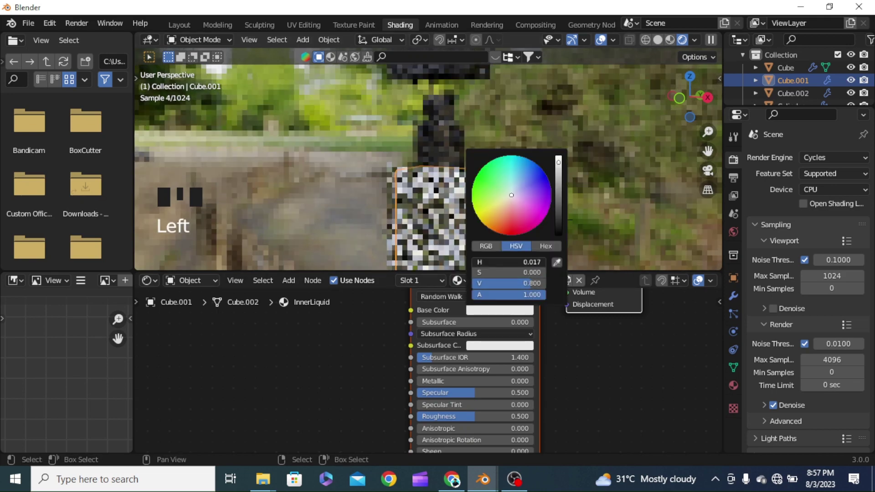
drag(487, 261, 491, 261)
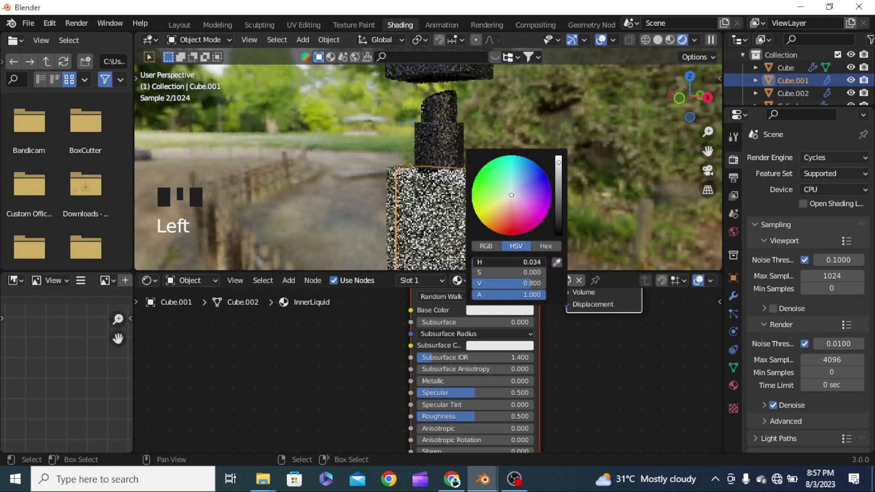
click(493, 262)
text(.09)
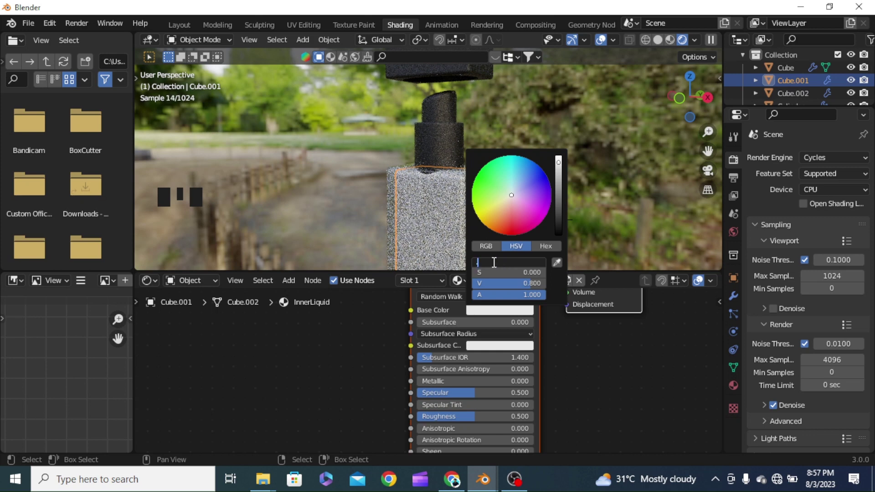
key(Tab)
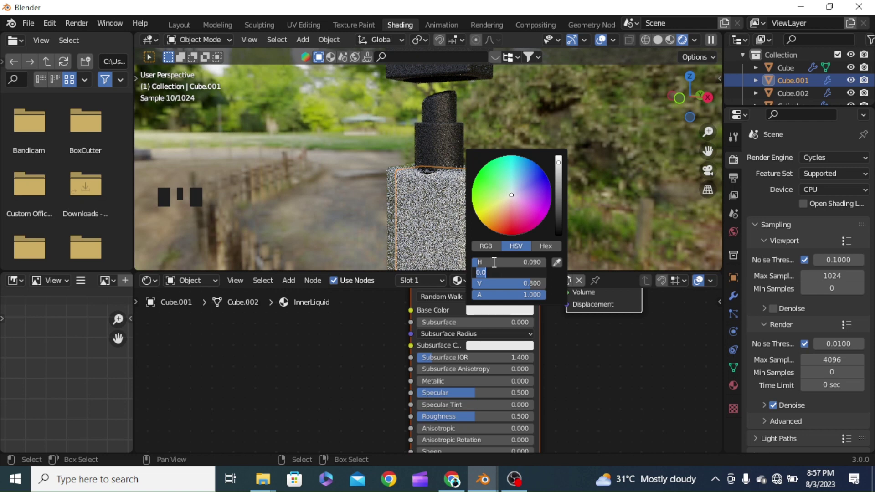
key(BackSpace)
text(.7)
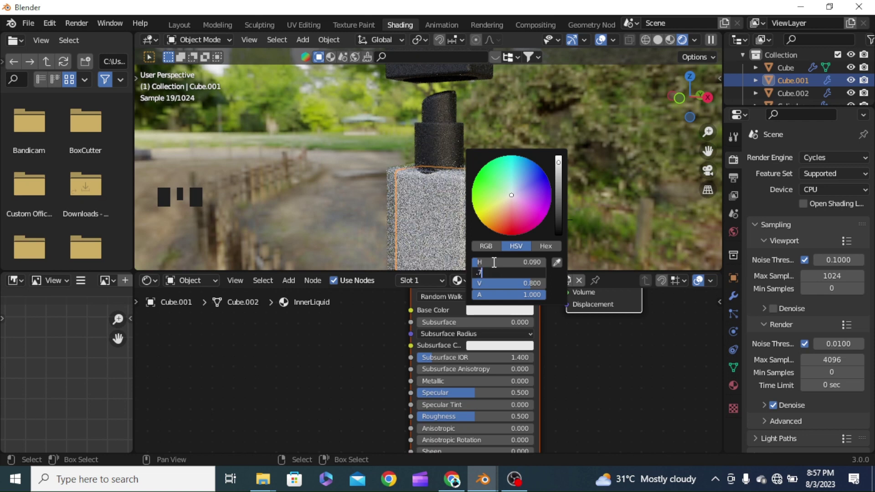
key(Return)
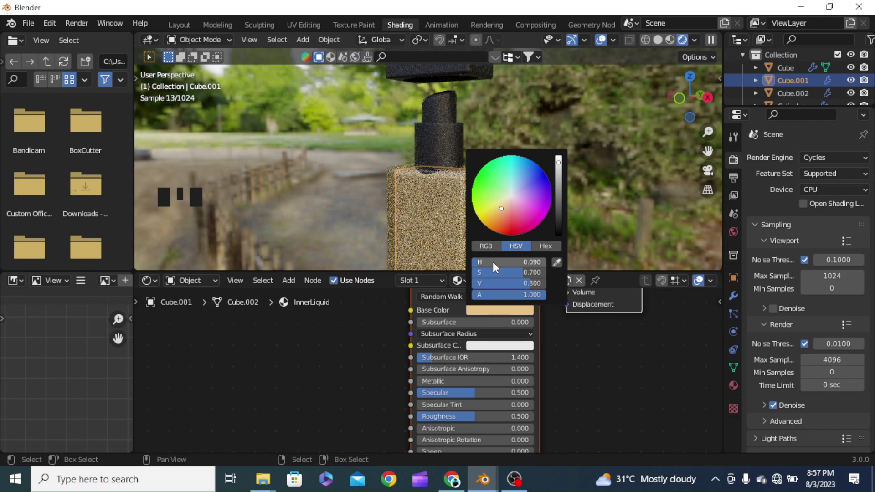
Step: Switch to the Layout workspace with the whole bottle in view
middle_drag(504, 190, 537, 165)
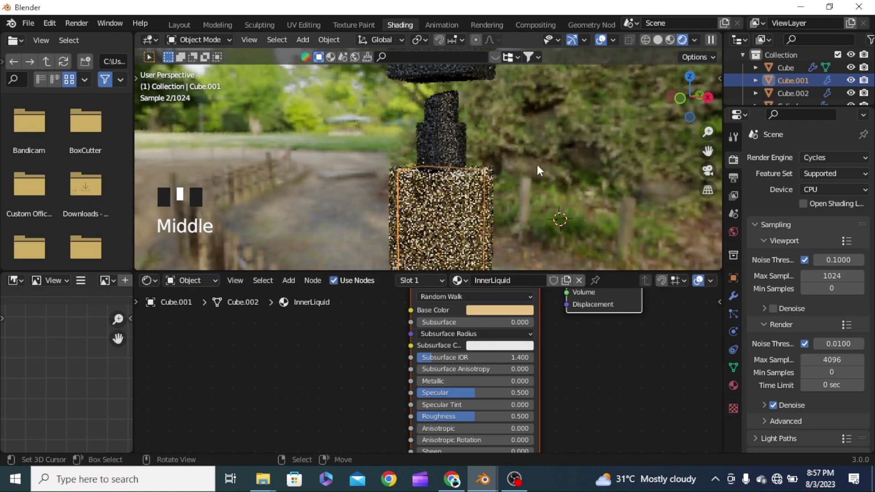
scroll(535, 160, down, 4)
click(179, 25)
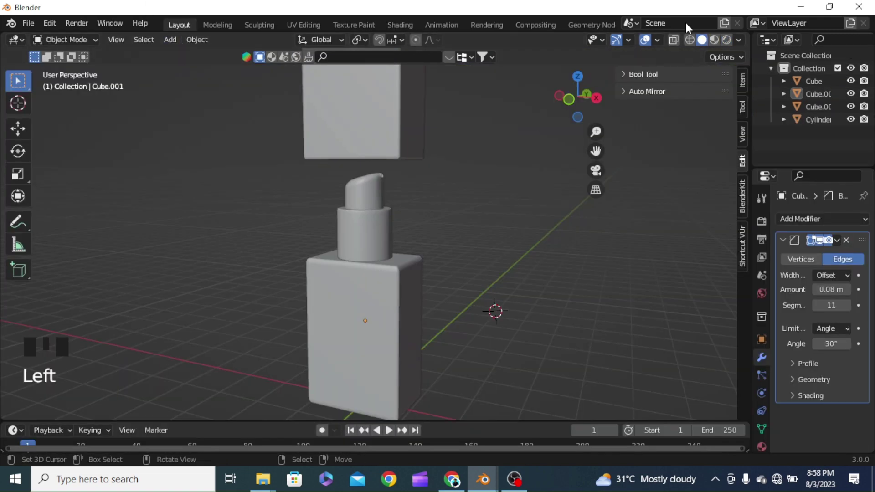
Step: Examine the bottle's glass, cap and liquid materials in rendered shading from several angles, hide the sidebar, and return to solid shading
click(716, 40)
click(727, 39)
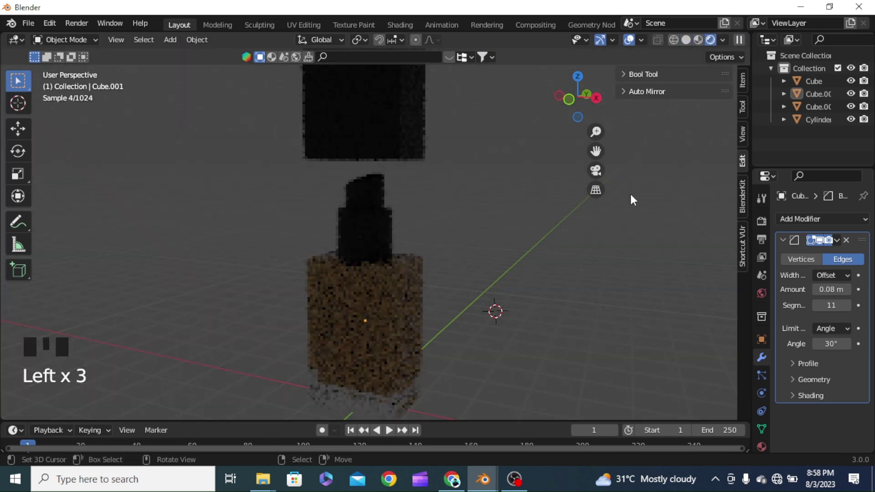
scroll(574, 246, down, 2)
middle_drag(573, 255, 508, 225)
scroll(559, 237, down, 2)
click(541, 261)
key(n)
scroll(541, 265, down, 2)
scroll(529, 260, up, 2)
scroll(477, 208, down, 1)
scroll(494, 196, up, 3)
scroll(494, 200, down, 2)
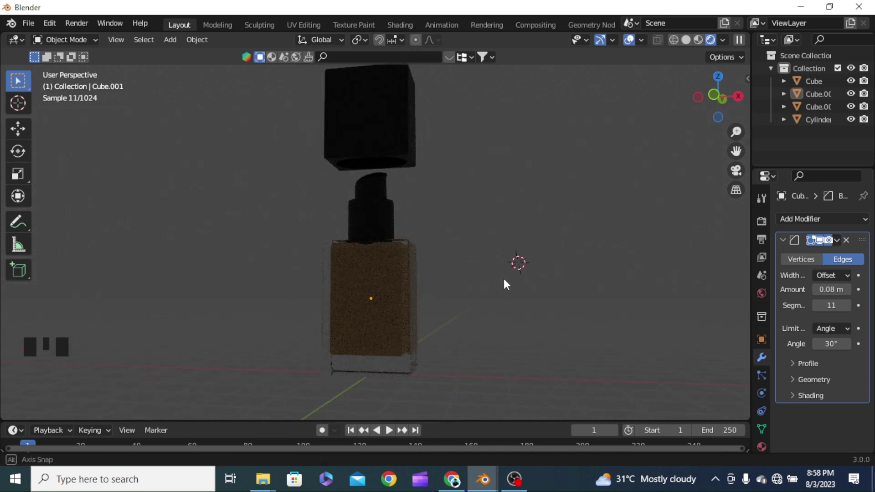
middle_drag(504, 280, 450, 315)
scroll(545, 287, down, 2)
middle_drag(545, 286, 662, 201)
click(686, 39)
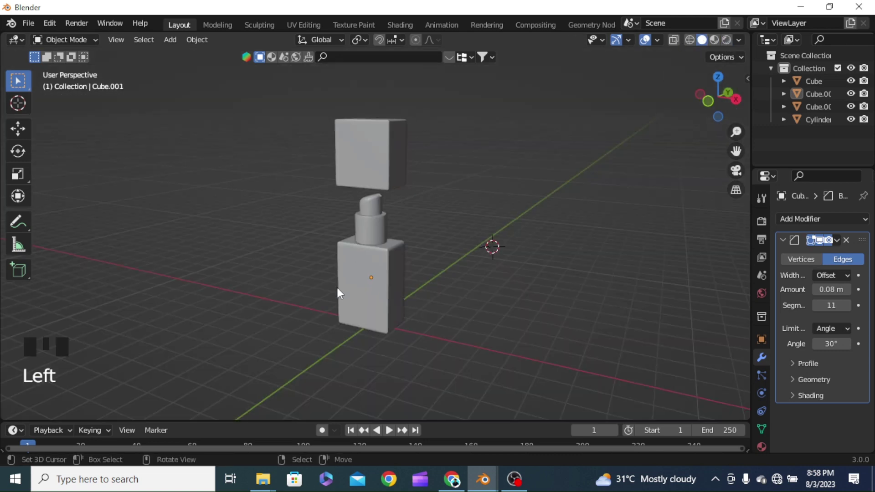
key(grave)
click(257, 278)
scroll(425, 284, down, 2)
middle_drag(429, 290, 465, 315)
scroll(477, 302, up, 4)
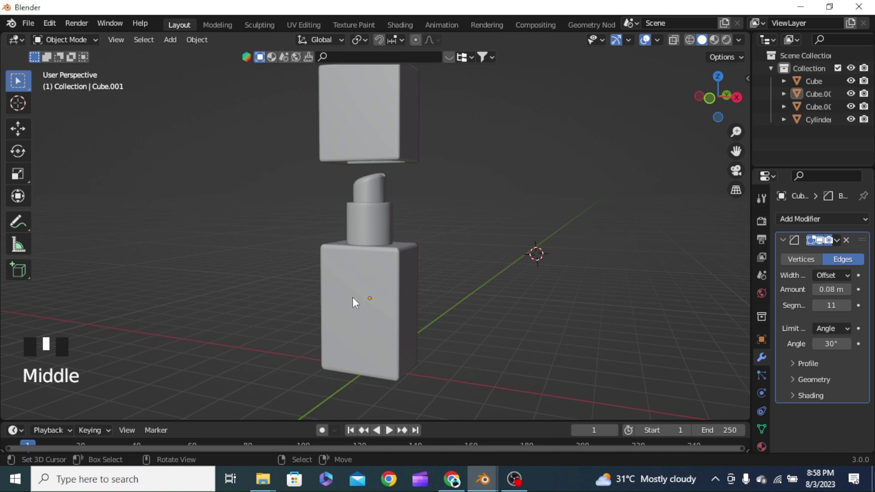
scroll(374, 301, down, 2)
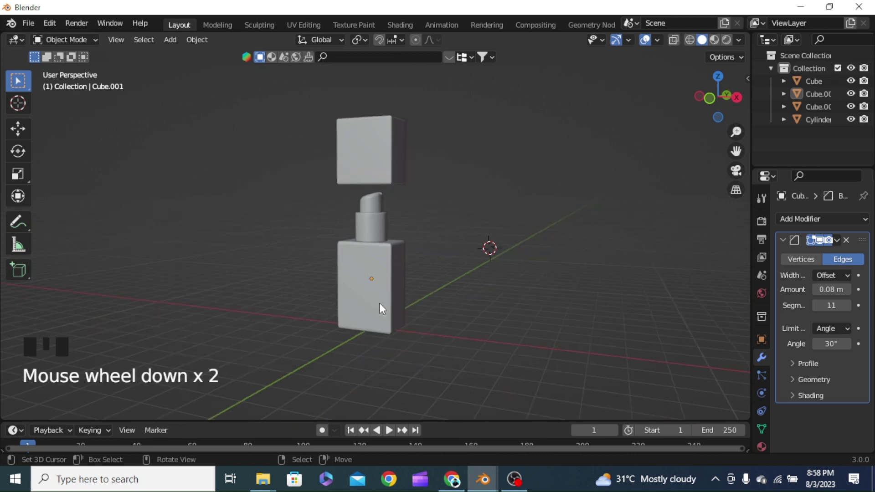
key(shift+a)
click(468, 211)
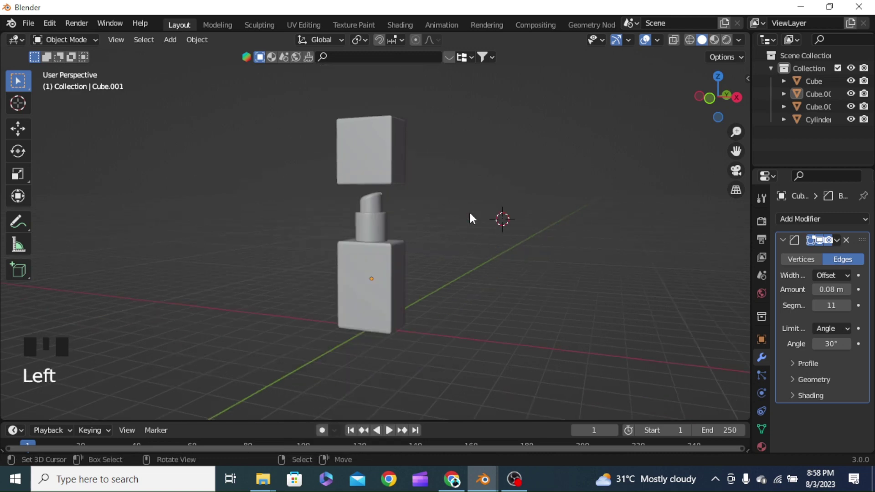
Step: Search the add-on preferences for "images" to check whether Import Images as Planes is enabled
click(48, 25)
click(95, 198)
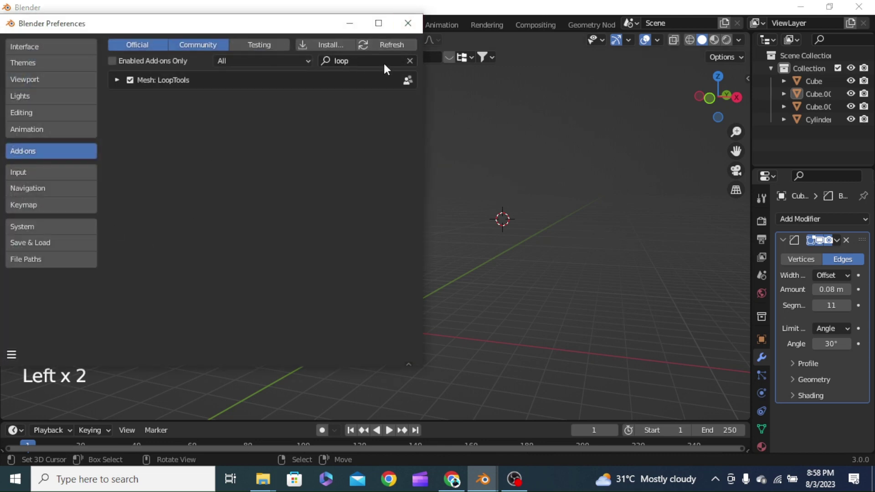
click(406, 61)
text(images)
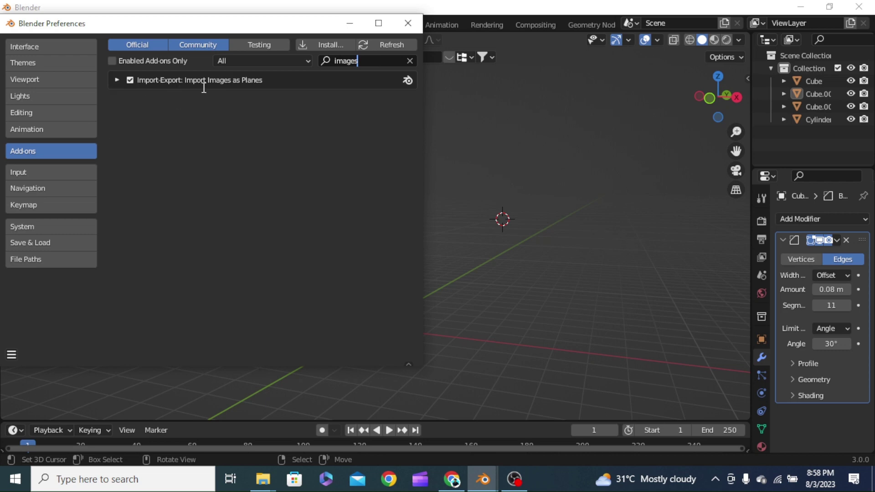
click(408, 24)
Step: Import Z-removebg-preview.png from the MyDesigns folder as an image plane
key(shift+a)
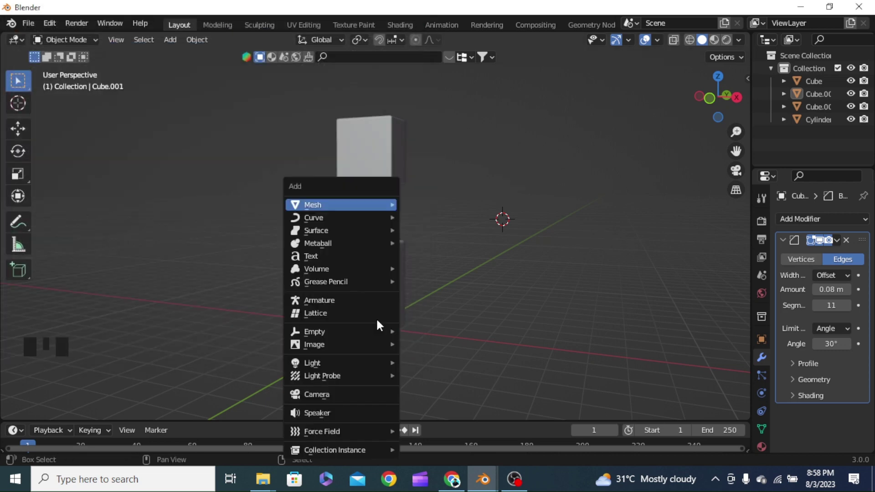
key(Escape)
key(shift+a)
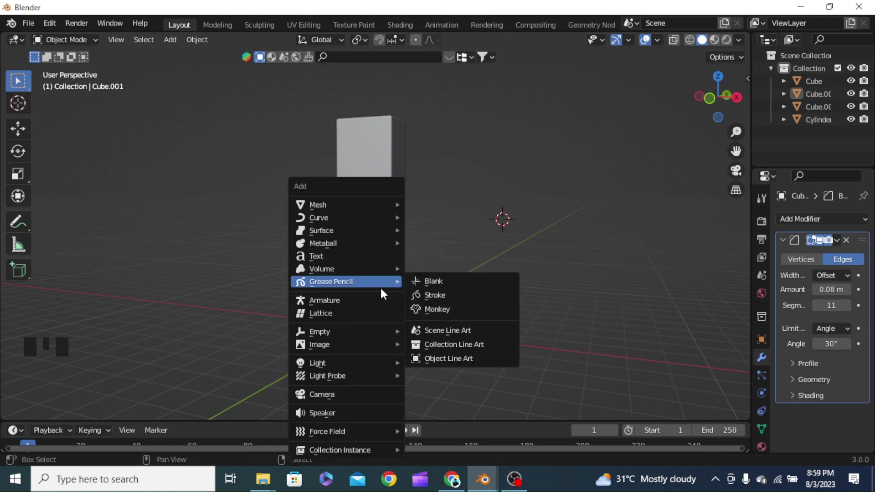
mouse_move(376, 346)
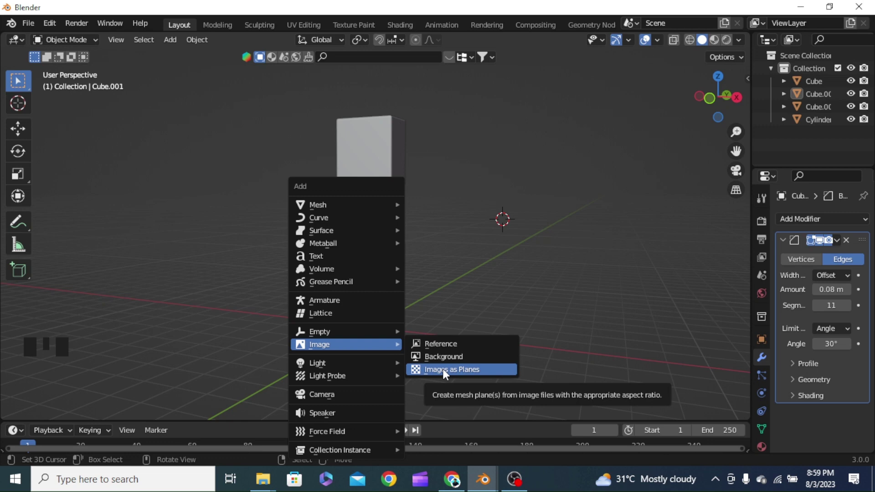
click(442, 369)
scroll(357, 234, down, 2)
scroll(357, 234, down, 4)
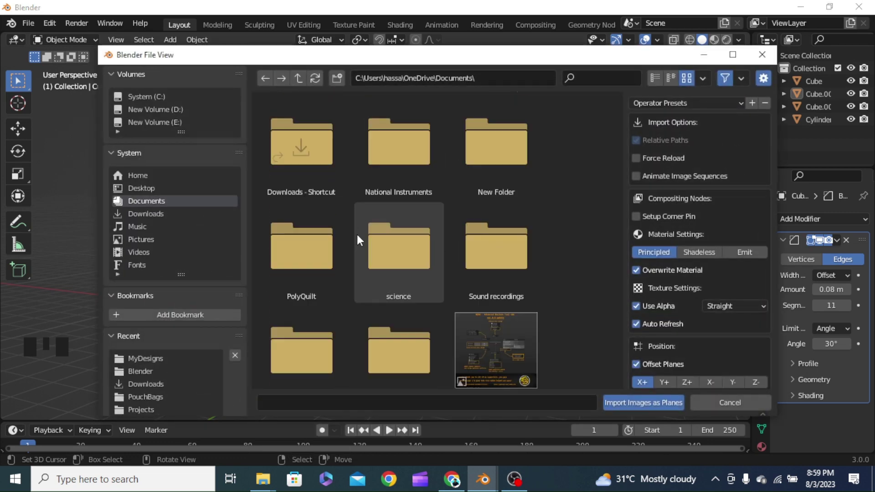
scroll(357, 234, up, 5)
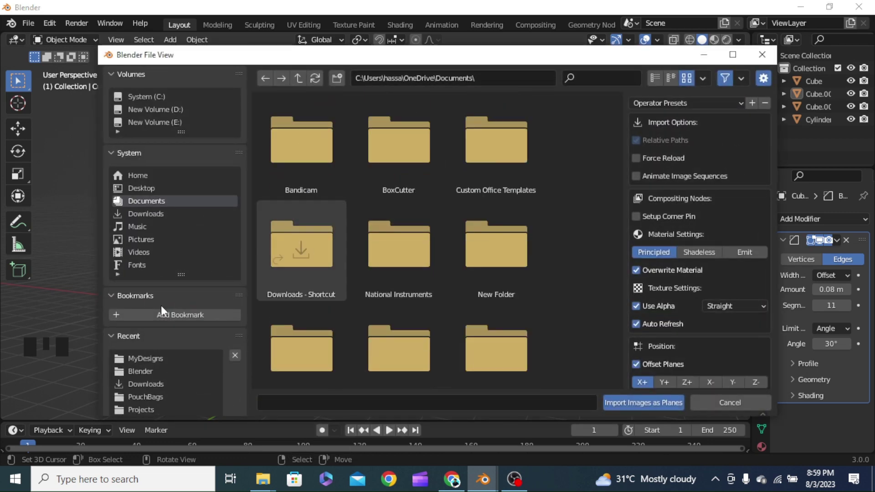
click(154, 358)
scroll(401, 288, down, 10)
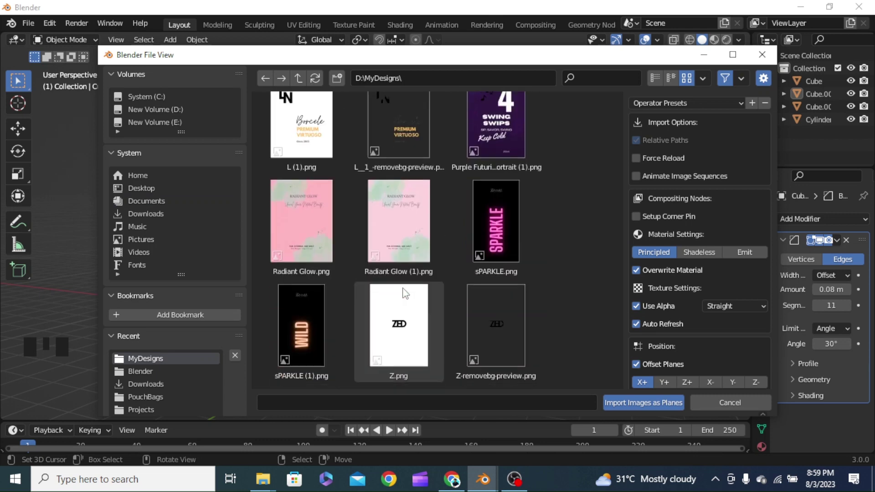
click(496, 326)
click(643, 403)
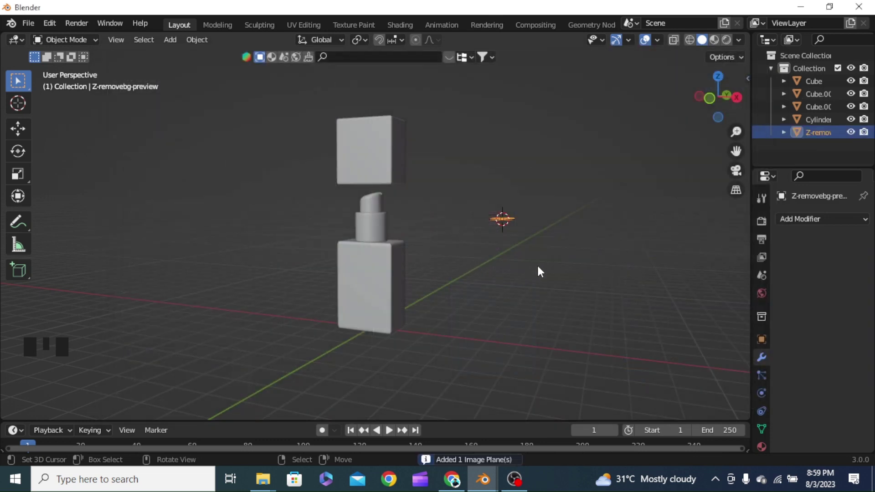
Step: Set the image plane's location to 0 m on X, Y and Z and its X rotation to 90°
middle_drag(538, 269, 445, 302)
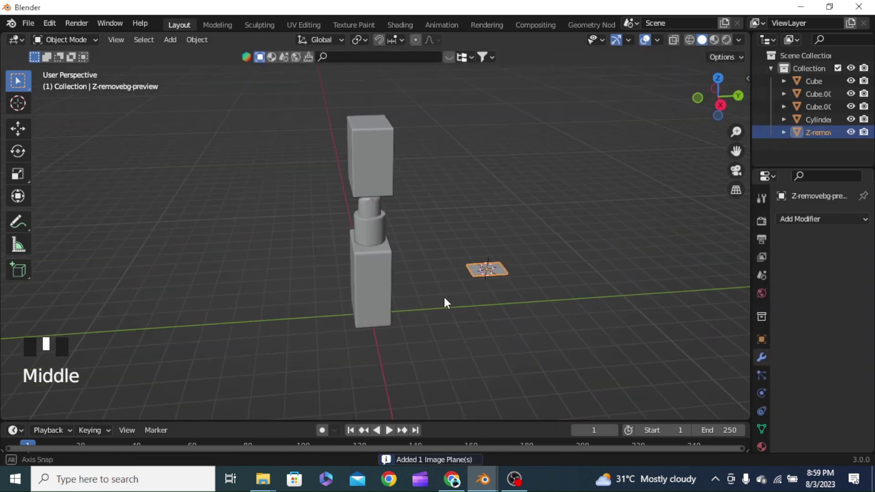
click(762, 339)
click(818, 256)
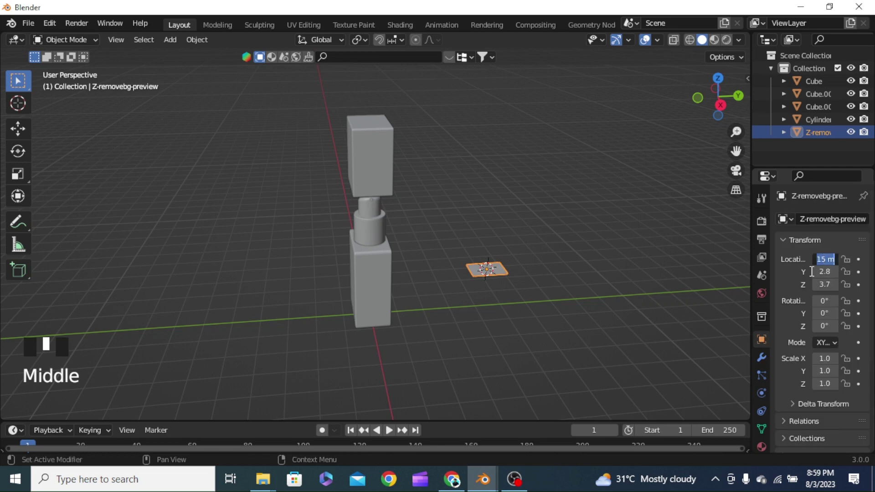
text(0)
key(Tab)
text(0)
key(Tab)
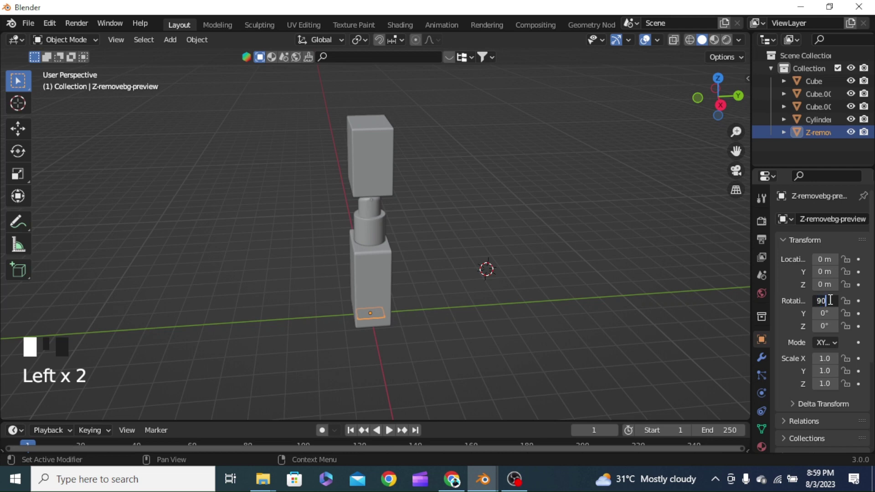
Step: Move the image plane along Y to about -0.7 m, just in front of the bottle
key(g)
key(y)
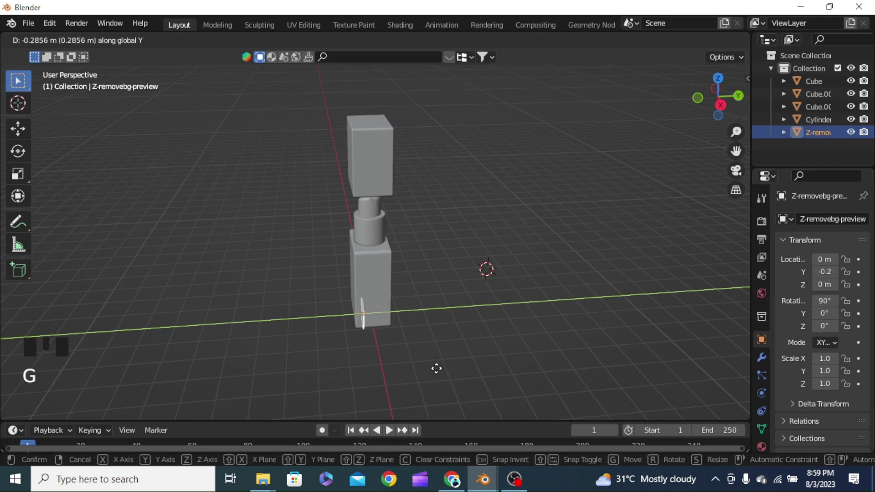
click(423, 369)
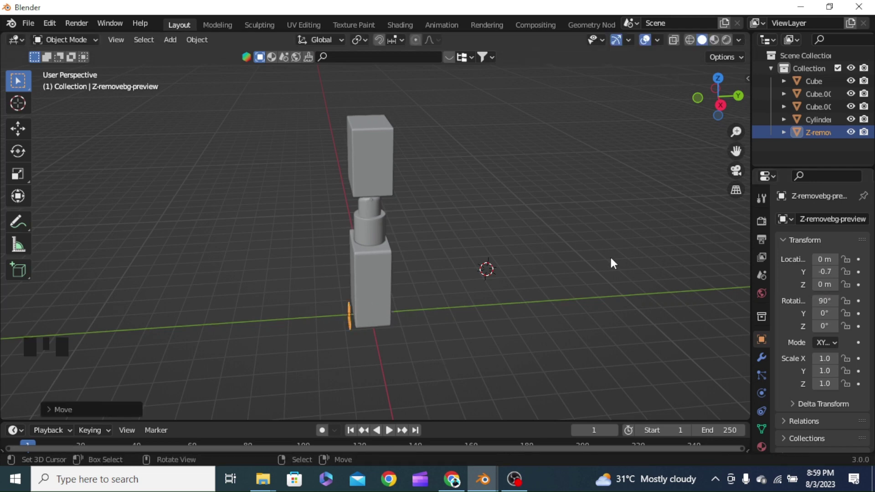
Step: In front view, raise the image plane to about Z 1.5 m and scale it to about 2.9 to cover the bottle's front
key(grave)
click(541, 210)
scroll(544, 212, down, 2)
scroll(580, 200, up, 4)
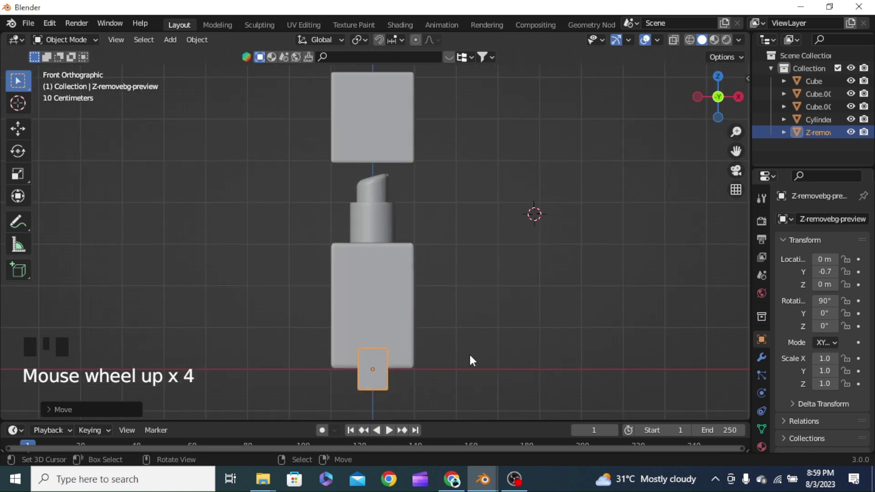
key(g)
key(z)
click(468, 313)
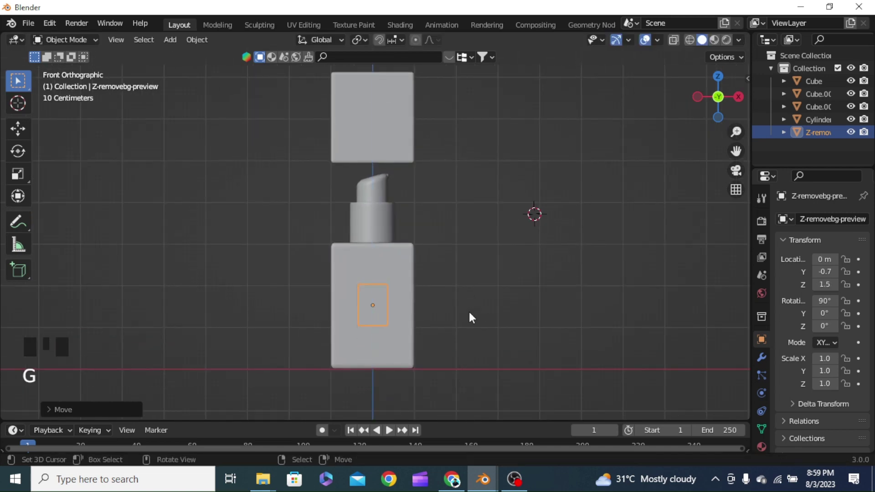
key(s)
click(661, 396)
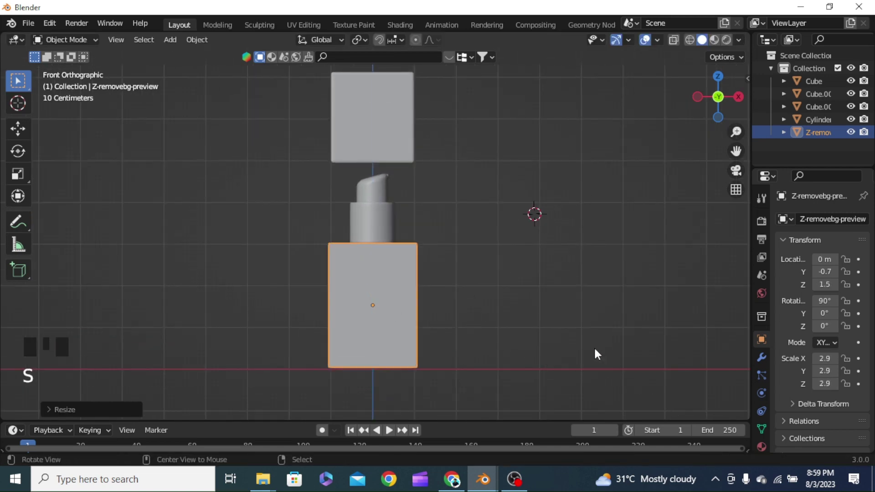
Step: Switch to rendered shading and enlarge the logo plane to a scale of about 3.2 in front view
middle_drag(595, 353, 444, 363)
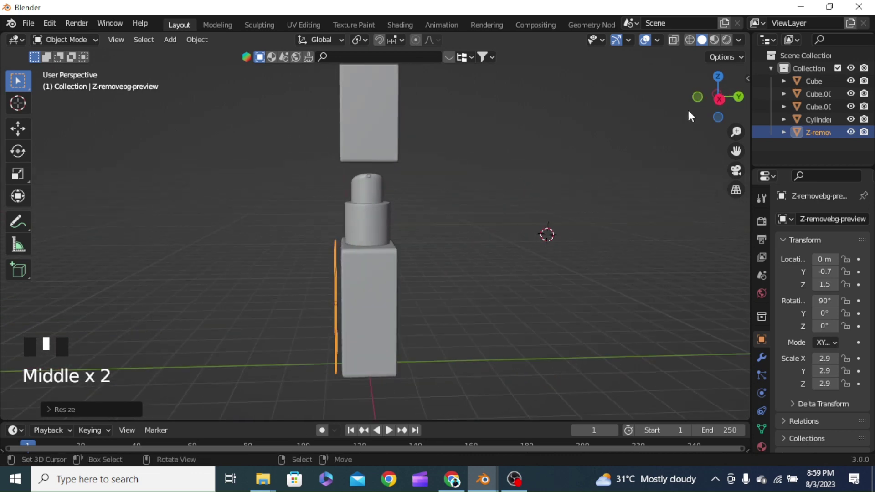
click(726, 40)
mouse_move(577, 231)
middle_down()
mouse_move(543, 307)
mouse_move(592, 306)
middle_up()
key(grave)
scroll(464, 288, up, 5)
shift+middle_drag(464, 288, 451, 273)
key(s)
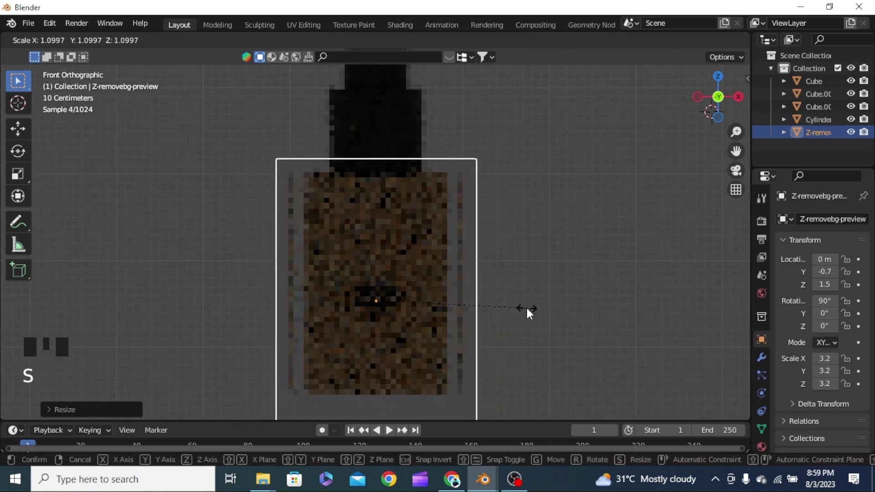
click(526, 308)
middle_drag(526, 308, 455, 220)
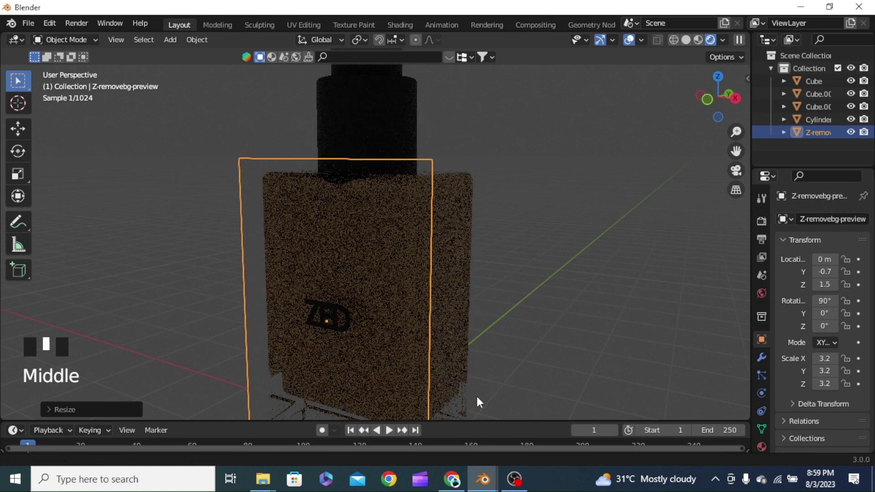
shift+middle_drag(477, 404, 422, 196)
scroll(455, 386, down, 2)
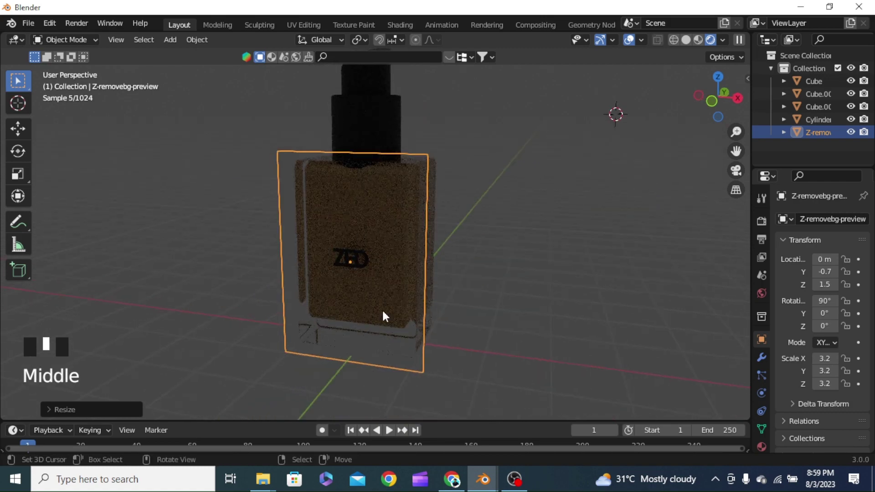
Step: Shrink the logo plane to a scale of about 2.8 and raise it to about Z 1.8 m in front view
key(grave)
scroll(465, 289, up, 2)
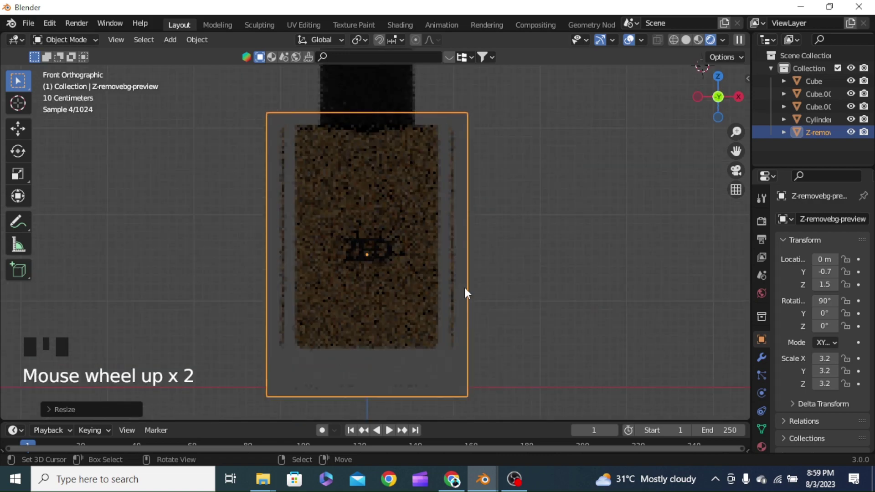
scroll(464, 288, down, 1)
key(s)
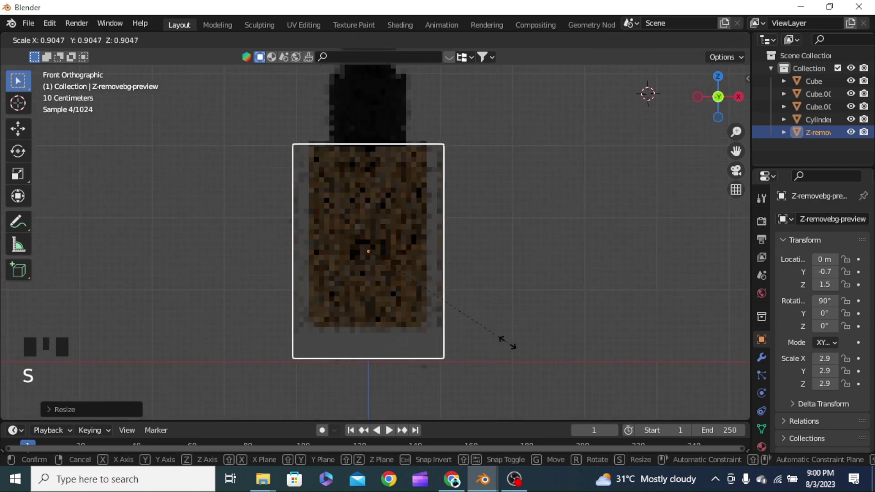
click(495, 341)
key(g)
key(z)
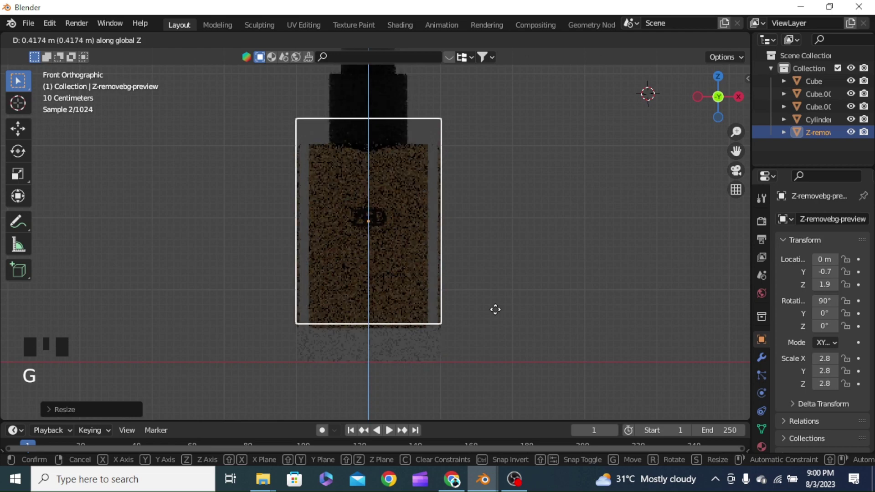
click(495, 318)
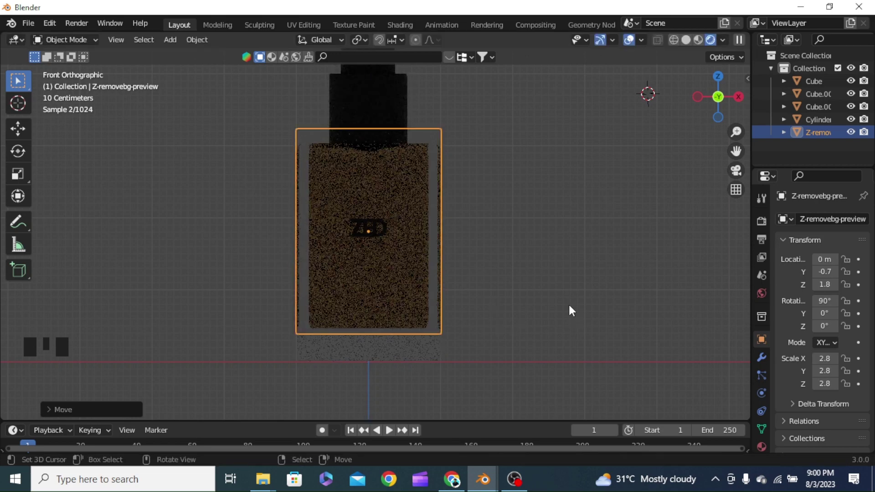
Step: Enlarge the logo plane to a scale of about 3.8 and check its placement on the bottle from an angle
key(s)
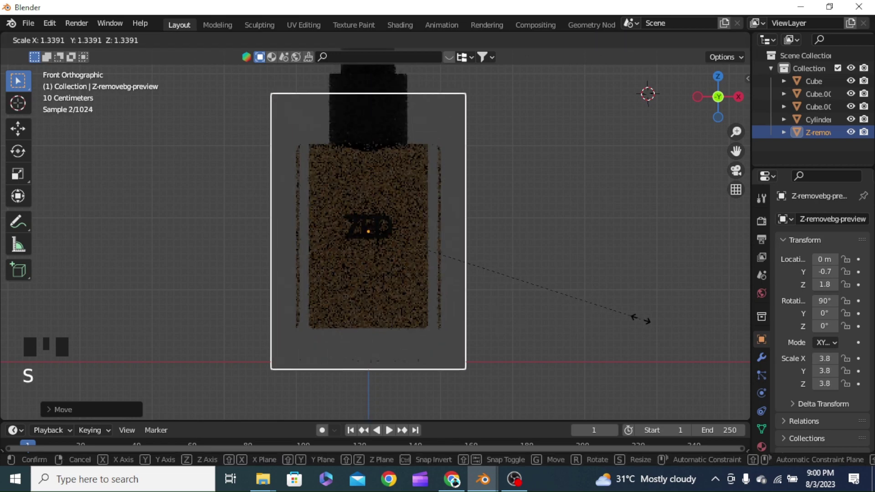
click(641, 319)
middle_drag(641, 319, 448, 250)
scroll(540, 364, down, 3)
scroll(490, 304, down, 1)
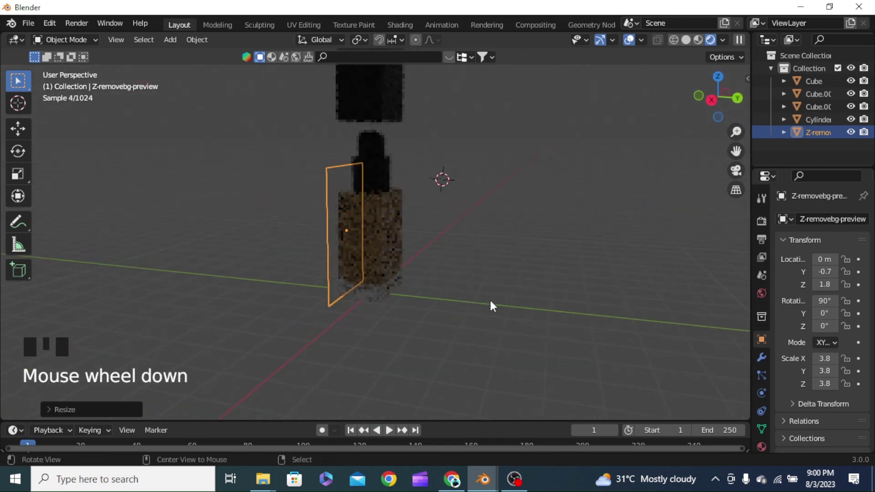
middle_drag(490, 305, 600, 316)
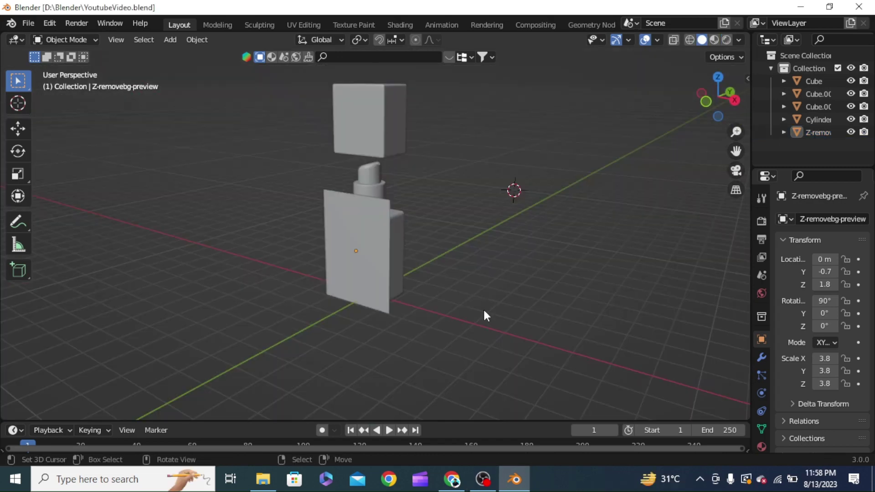
mouse_move(486, 273)
middle_down()
mouse_move(438, 272)
mouse_move(478, 266)
middle_up()
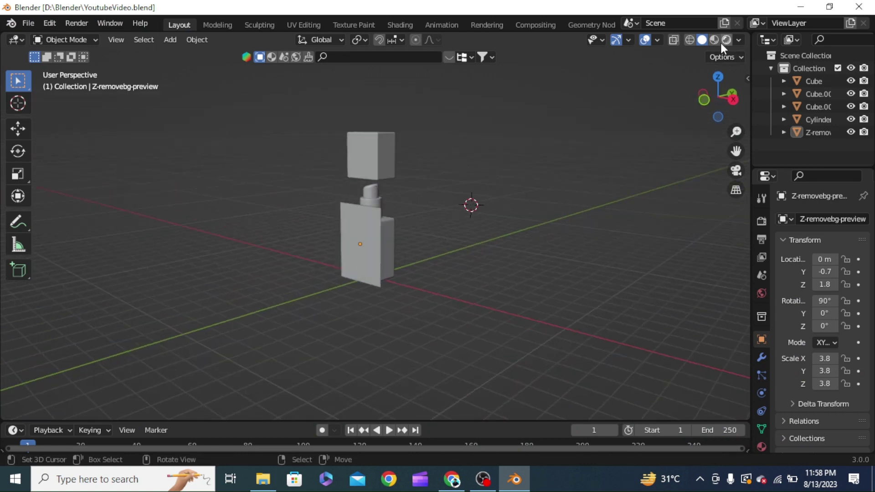
Step: Preview the bottle and the selected logo plane in rendered shading from the front
key(z)
mouse_move(433, 281)
middle_down()
mouse_move(461, 258)
mouse_move(462, 271)
mouse_move(394, 276)
middle_up()
click(394, 277)
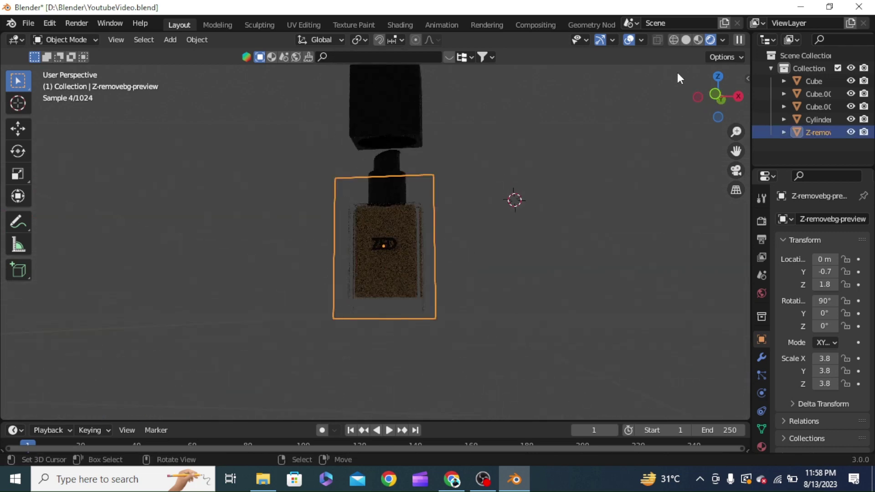
Step: Return to solid shading and select the bottle body
click(685, 40)
key(Tab)
middle_drag(490, 287, 446, 322)
key(Tab)
click(401, 276)
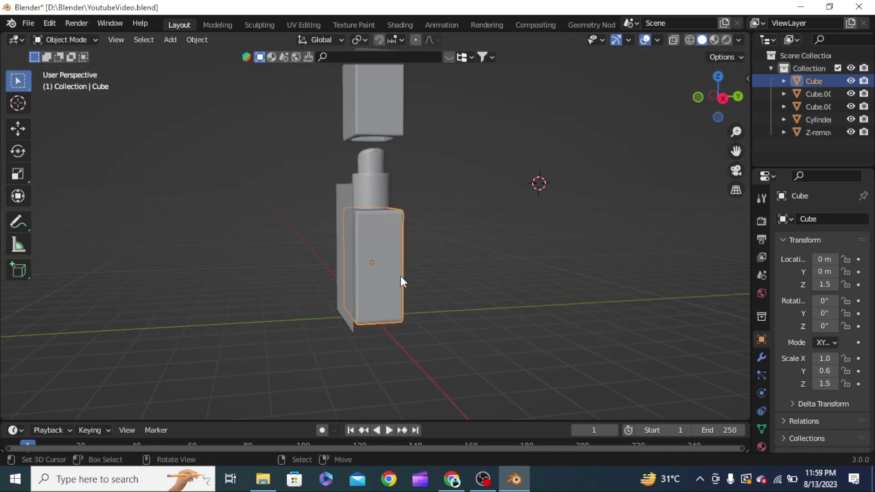
Step: Try to move the bottle body's bottom edges along the Z axis in wireframe shading
mouse_move(400, 277)
middle_down()
mouse_move(445, 373)
mouse_move(407, 353)
middle_up()
key(Tab)
scroll(434, 370, up, 2)
key(z)
click(428, 362)
scroll(428, 362, down, 2)
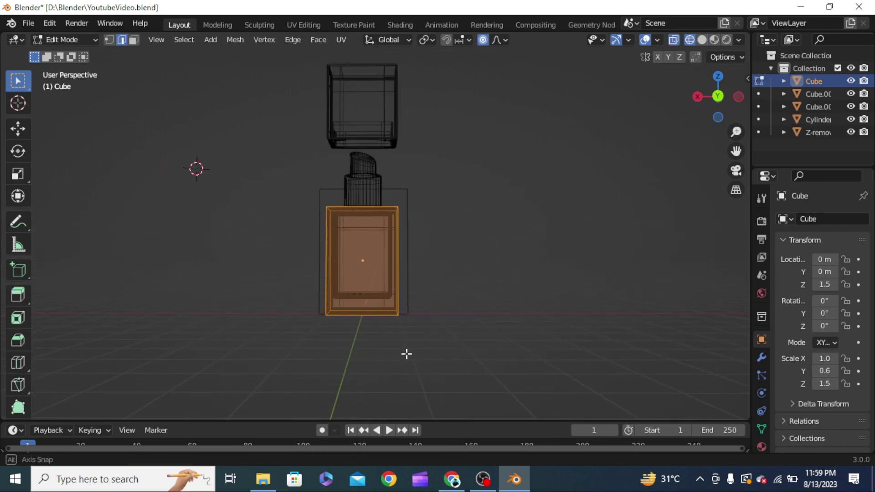
drag(305, 292, 408, 333)
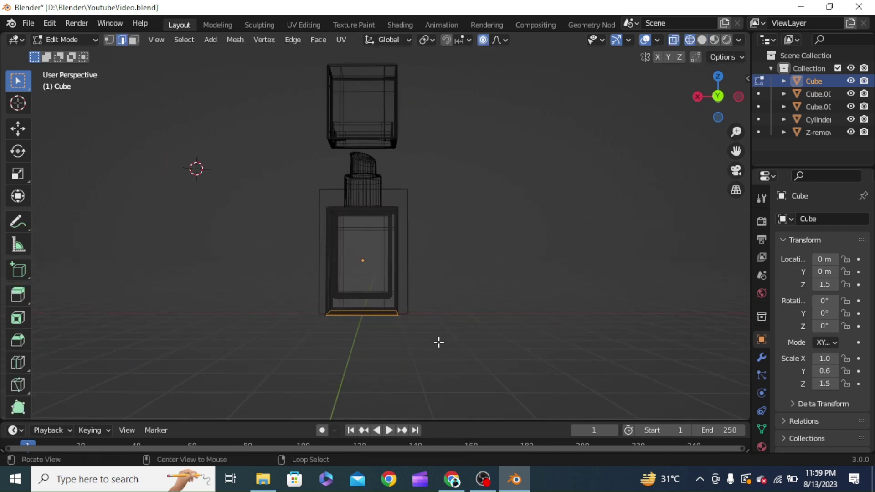
key(g)
key(z)
right_click(410, 295)
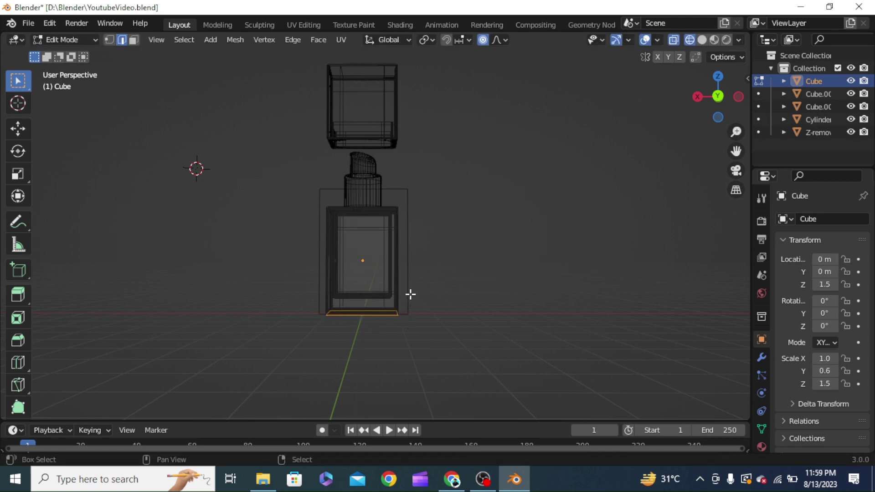
key(g)
key(z)
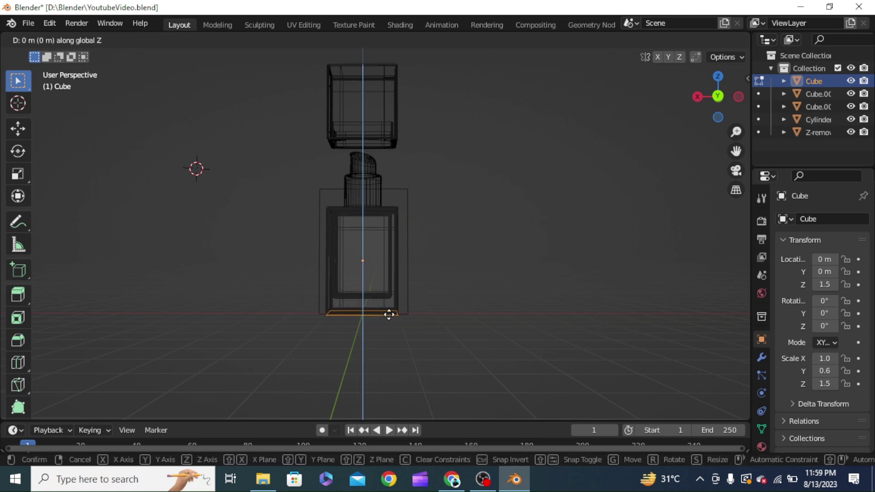
click(388, 277)
middle_drag(388, 277, 531, 341)
key(Tab)
middle_drag(555, 296, 679, 116)
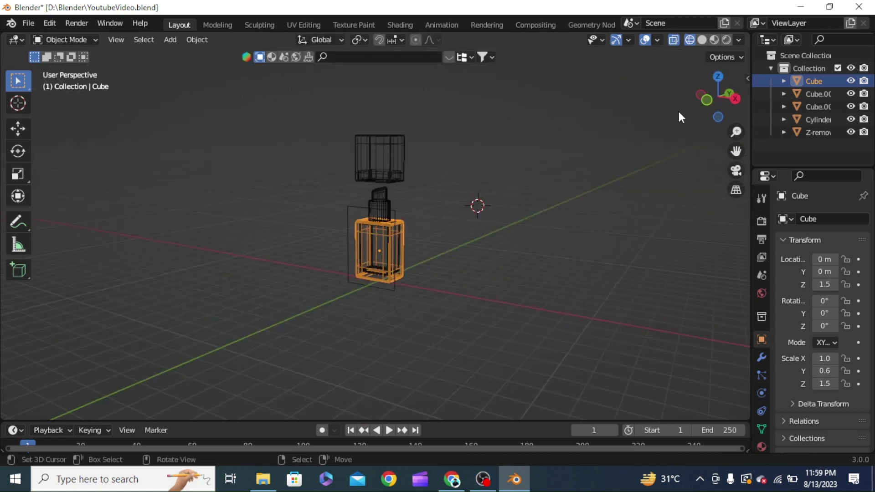
Step: Examine the bottle and its logo in rendered shading from an angle
click(726, 40)
middle_drag(591, 159, 571, 204)
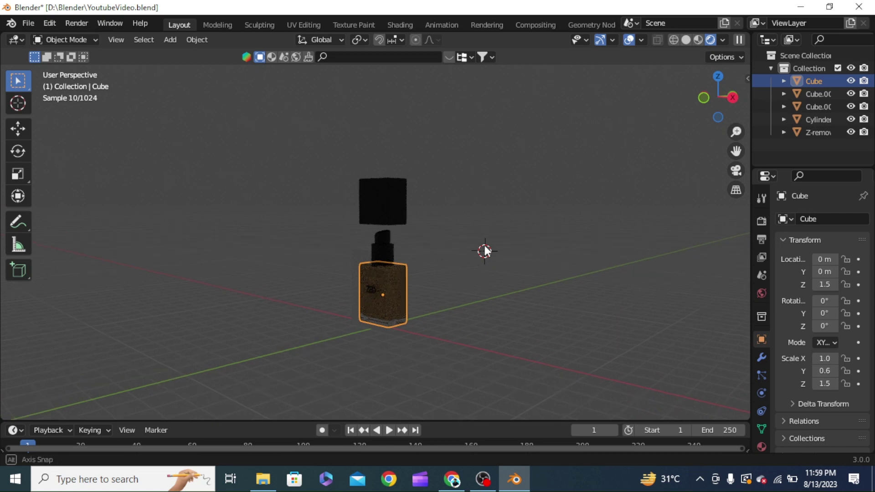
middle_drag(364, 241, 347, 241)
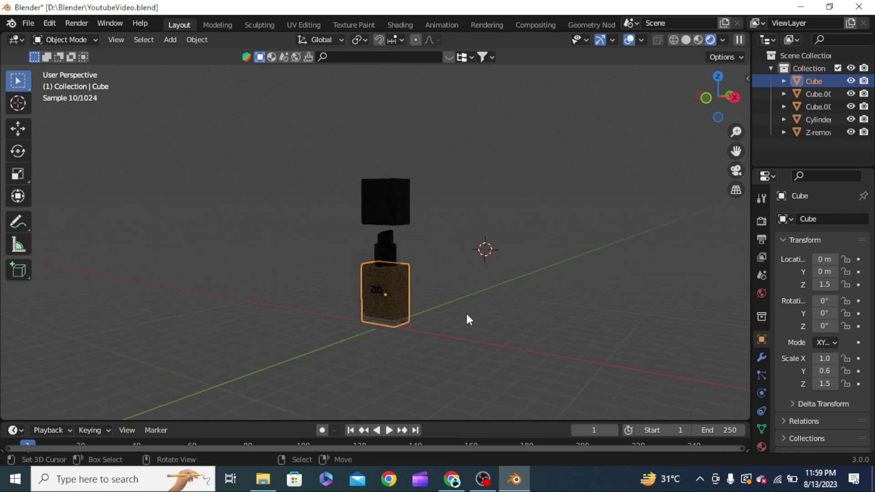
Step: Return to solid shading, deselect everything and snap the 3D cursor to the world origin
click(687, 40)
mouse_move(608, 220)
middle_down()
mouse_move(491, 246)
mouse_move(465, 313)
mouse_move(382, 306)
middle_up()
key(alt+a)
key(shift+s)
click(340, 358)
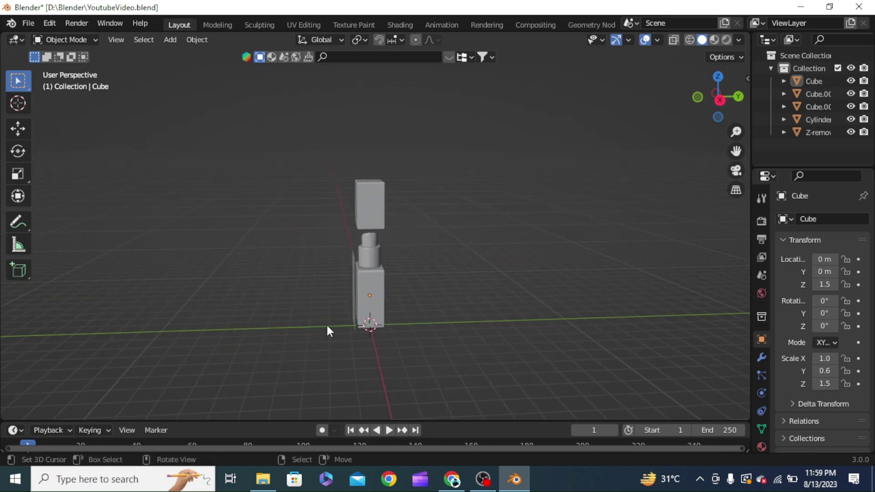
Step: Add a cube empty at the world origin, scale it by 1.5 and raise it to about Z 1.9 m
key(shift+a)
mouse_move(408, 345)
mouse_move(400, 365)
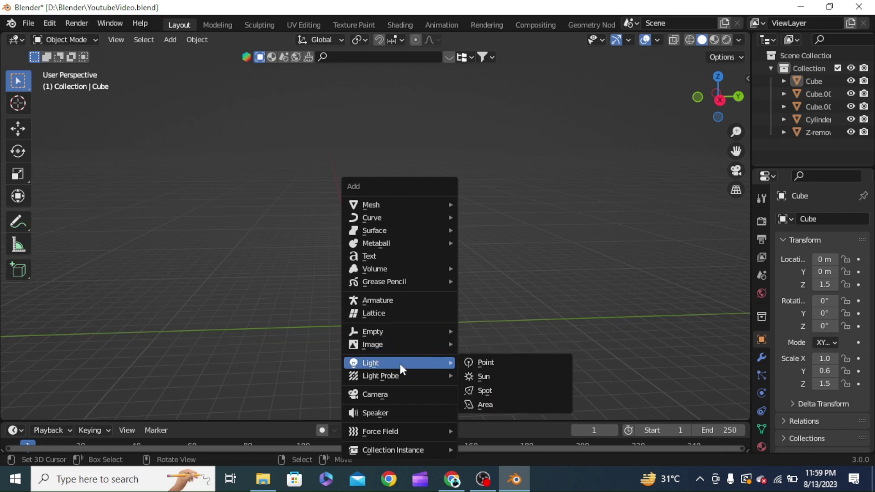
mouse_move(448, 332)
click(519, 387)
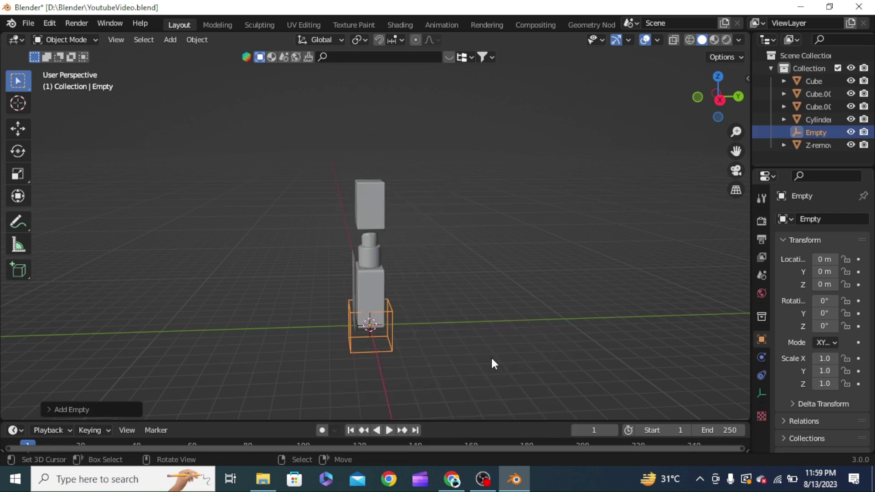
text(s1.5)
key(Return)
key(z)
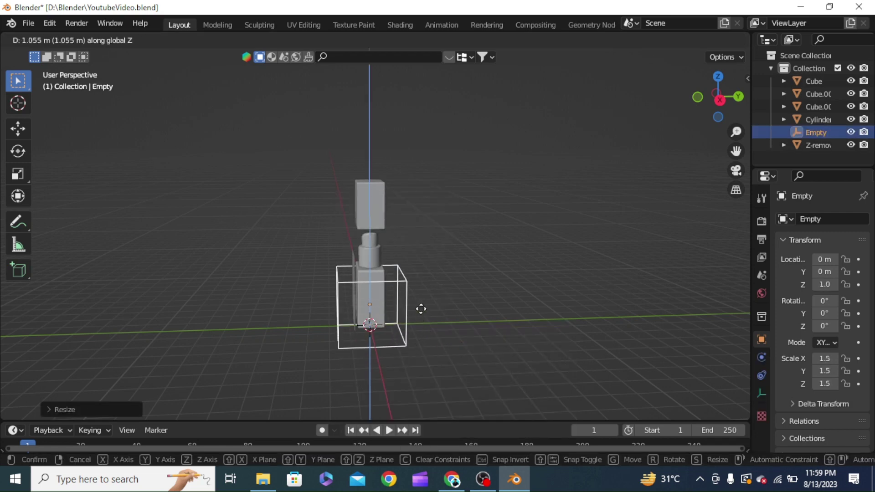
click(532, 324)
Step: Parent all bottle parts and the logo plane to the empty using Object (Keep Transform)
middle_drag(532, 324, 453, 302)
key(a)
scroll(442, 278, up, 2)
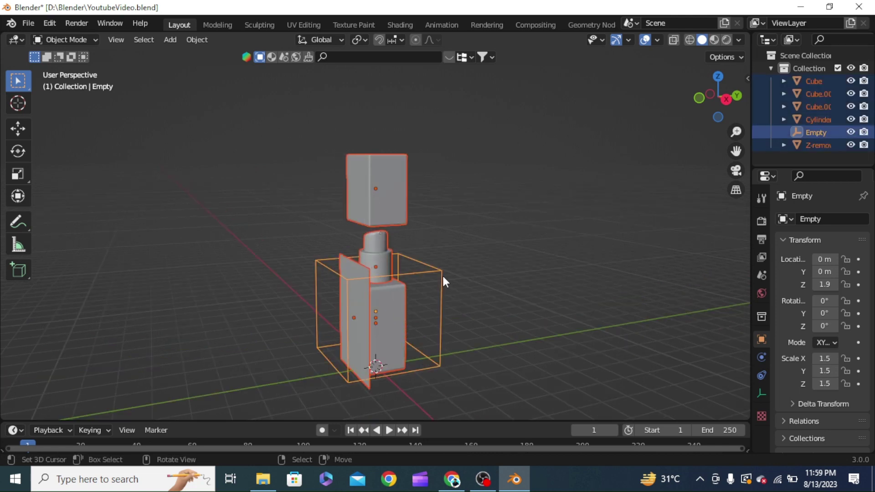
key(ctrl+p)
key(Down)
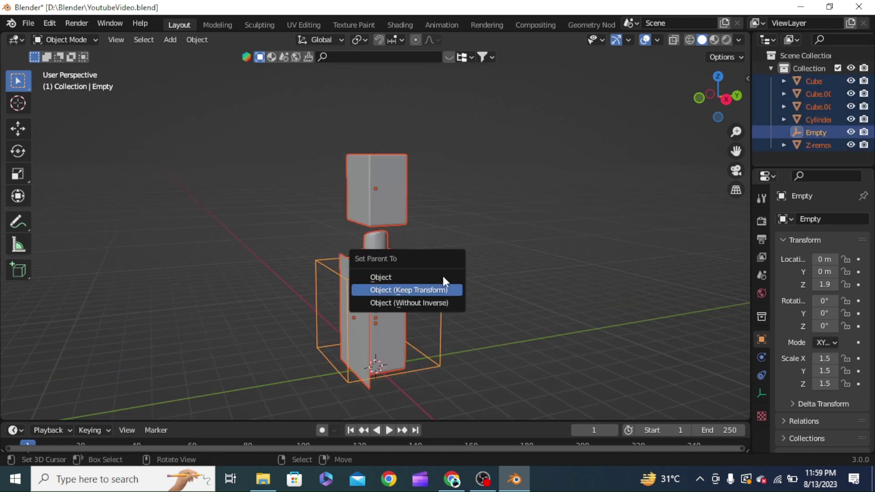
key(Return)
Step: Select only the empty and try moving the whole bottle assembly with it
click(444, 281)
key(g)
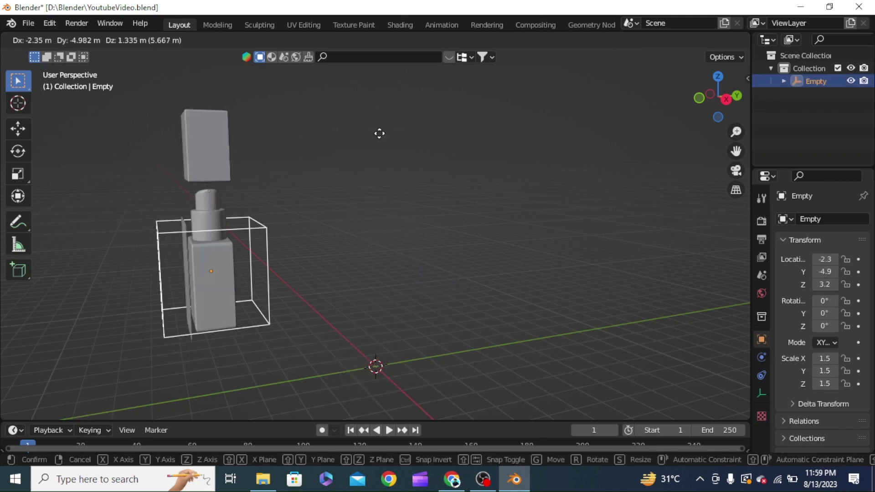
right_click(502, 305)
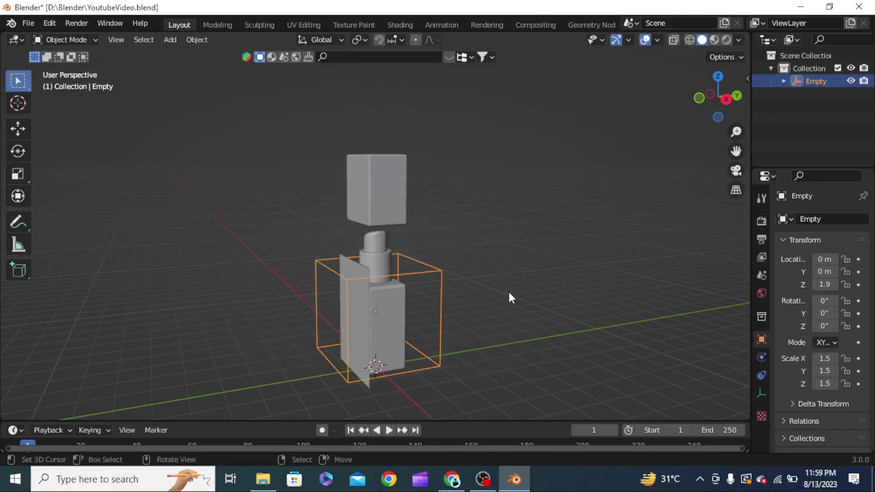
Step: Move the empty with the bottle assembly along the X axis to about X -17 m
middle_drag(507, 292, 543, 291)
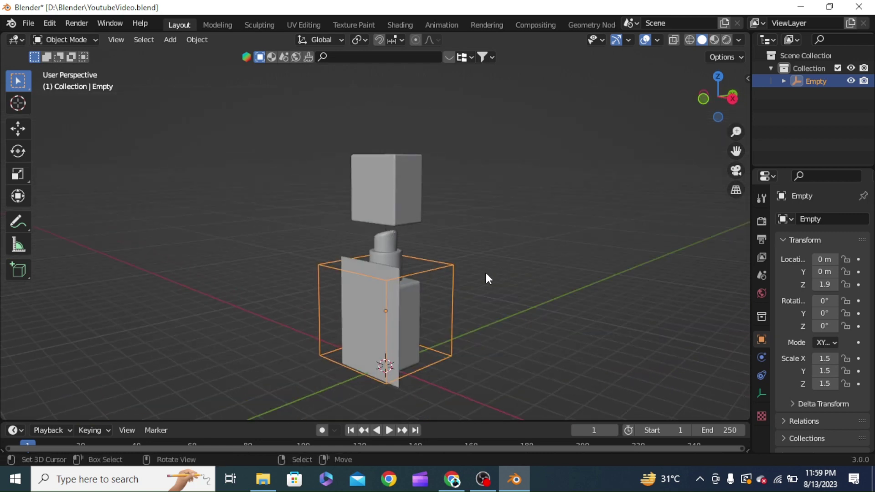
middle_drag(486, 277, 424, 248)
scroll(519, 300, down, 5)
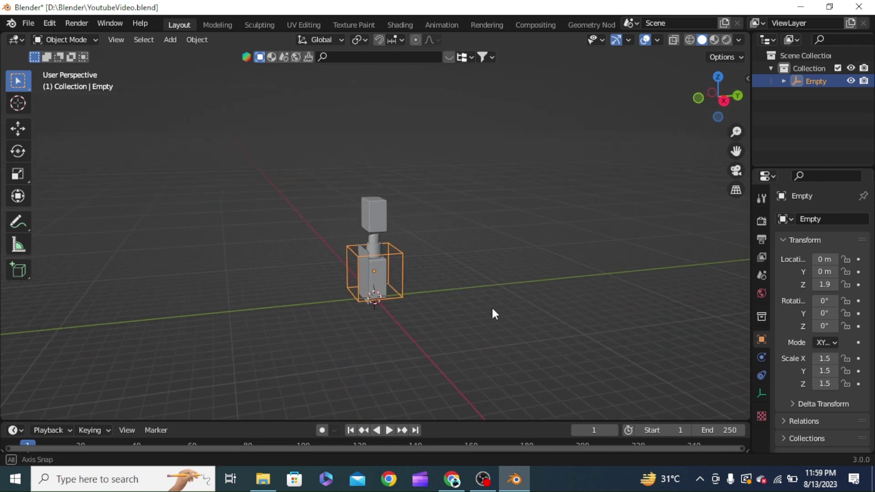
middle_drag(492, 313, 423, 245)
key(g)
key(x)
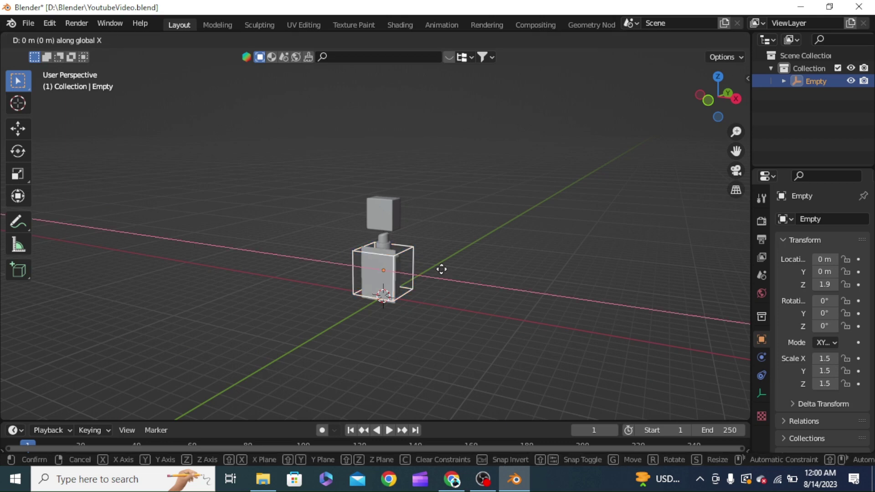
click(299, 280)
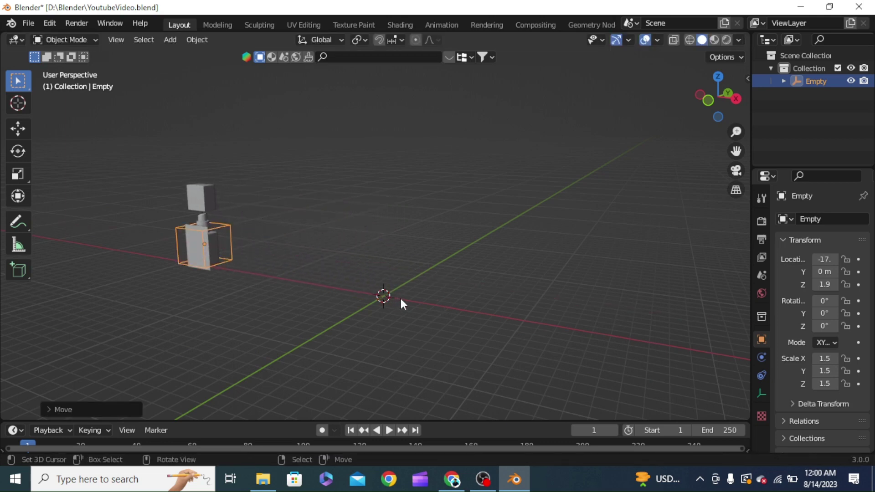
Step: Add an ico sphere at the world origin and shrink it to a scale of about 0.4
middle_drag(400, 301, 462, 323)
key(shift+a)
mouse_move(437, 180)
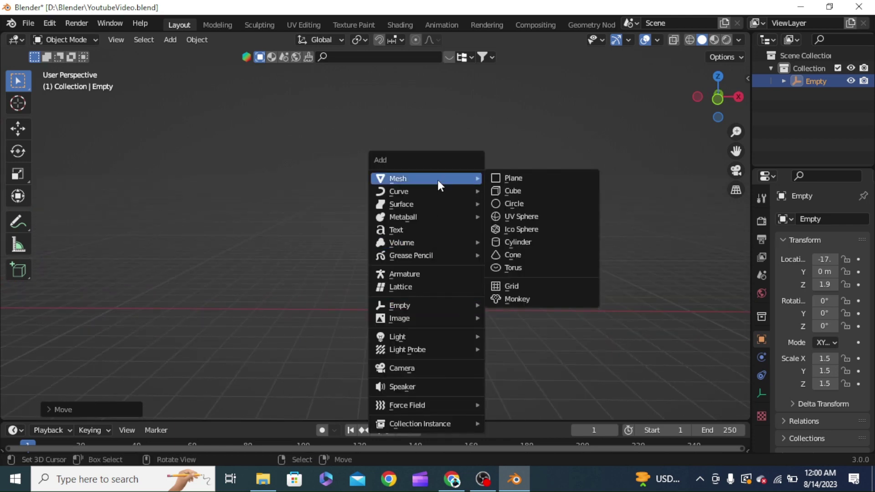
click(520, 228)
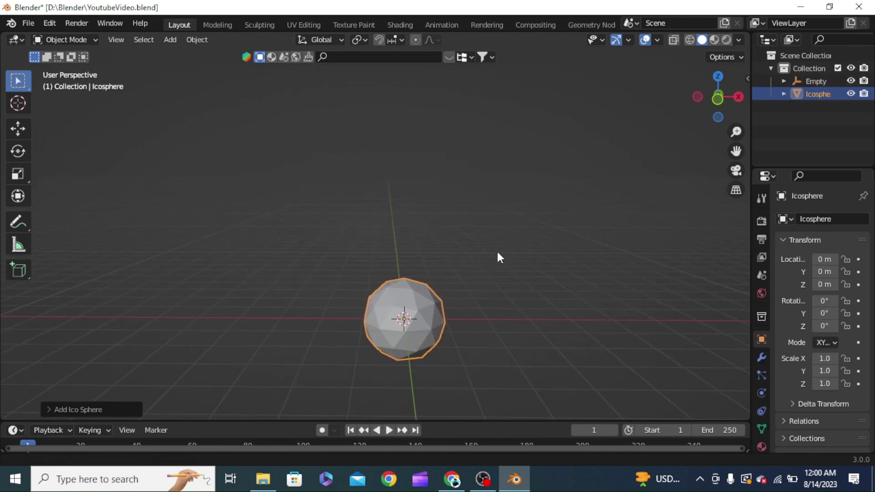
middle_drag(434, 327, 493, 287)
key(s)
click(461, 333)
Step: Add a second ico sphere with 1 subdivision at the origin and scale it down to about 0.43
key(shift+a)
mouse_move(437, 205)
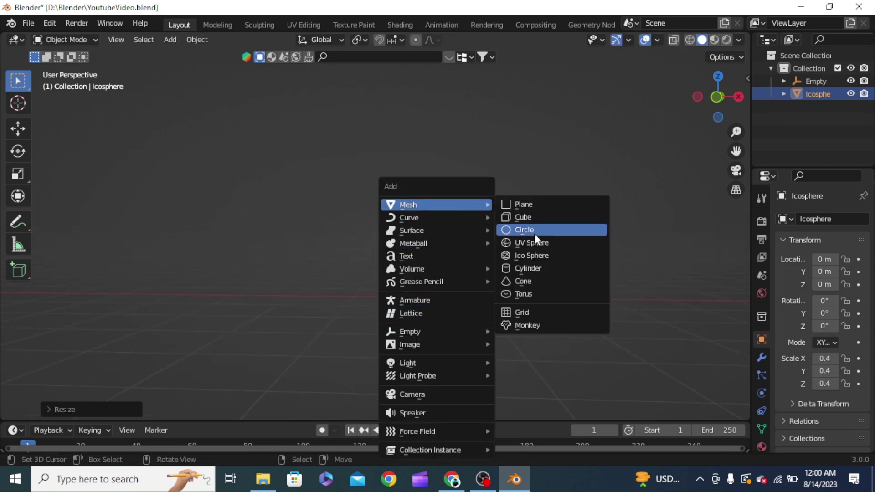
click(545, 255)
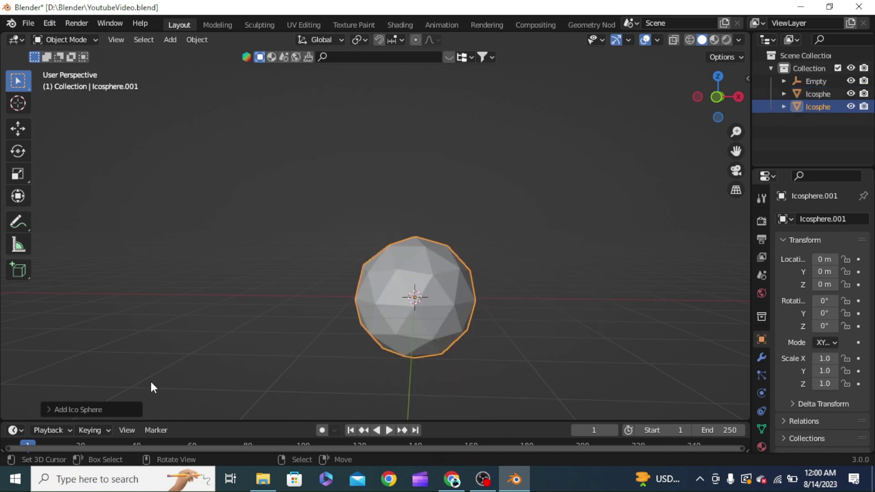
click(52, 410)
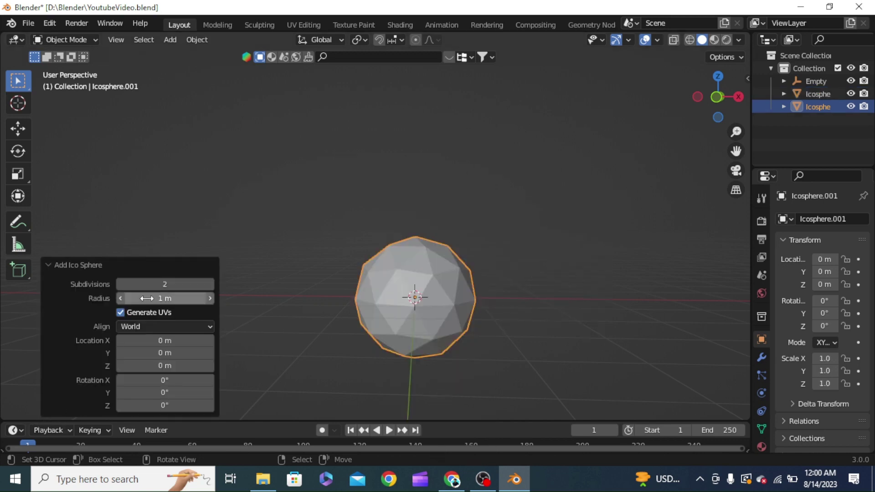
click(124, 284)
key(s)
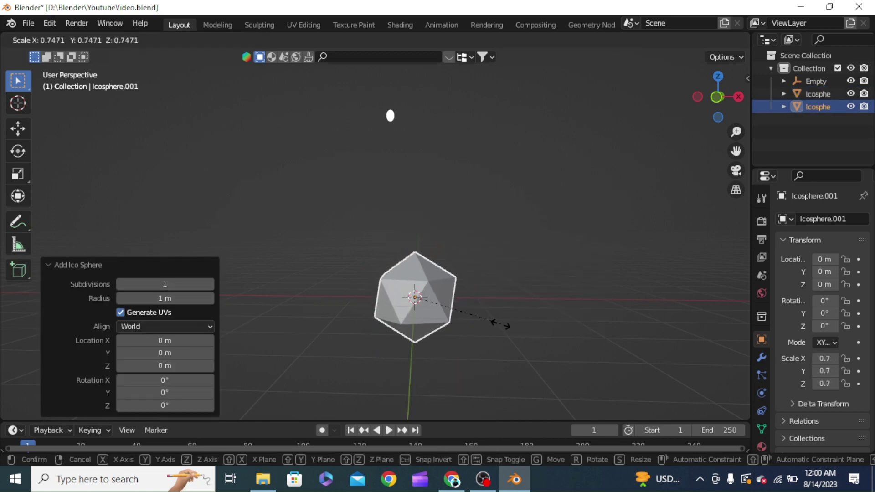
click(537, 340)
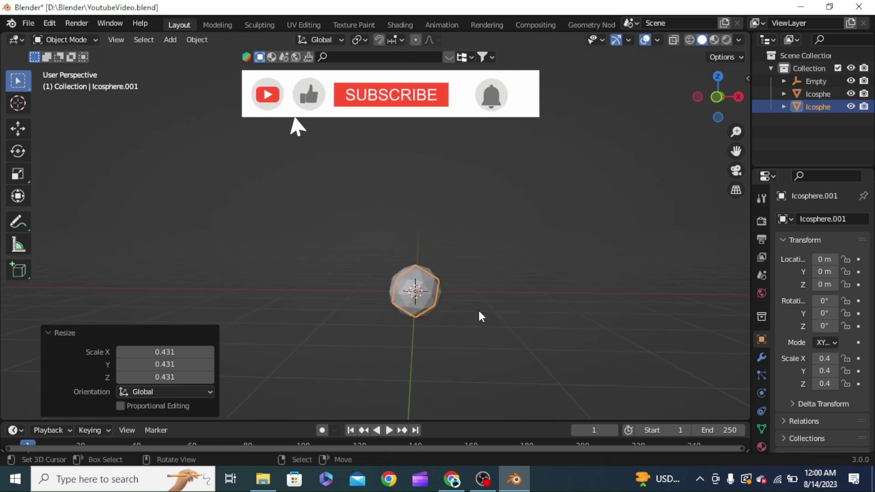
Step: Move the second ico sphere up and away from the first one
key(g)
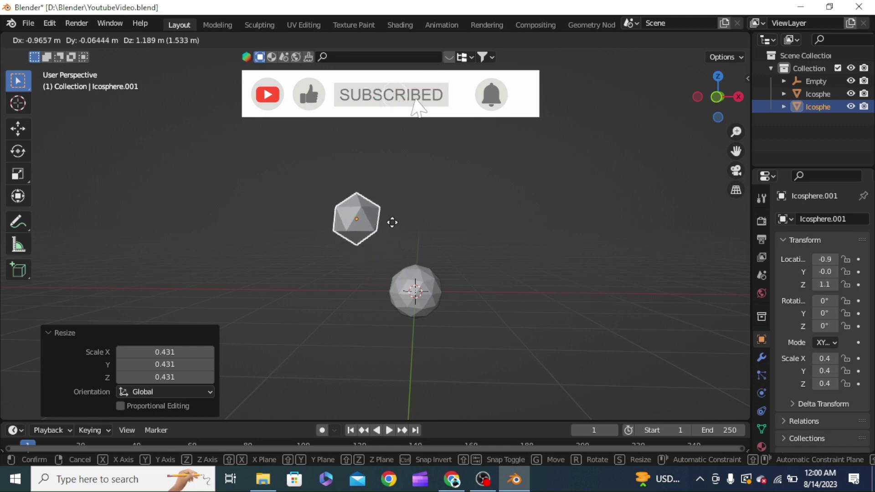
Step: Place the small icosphere above and beside the central sphere and make it a Fluid object of type Flow with flow type Liquid
click(389, 206)
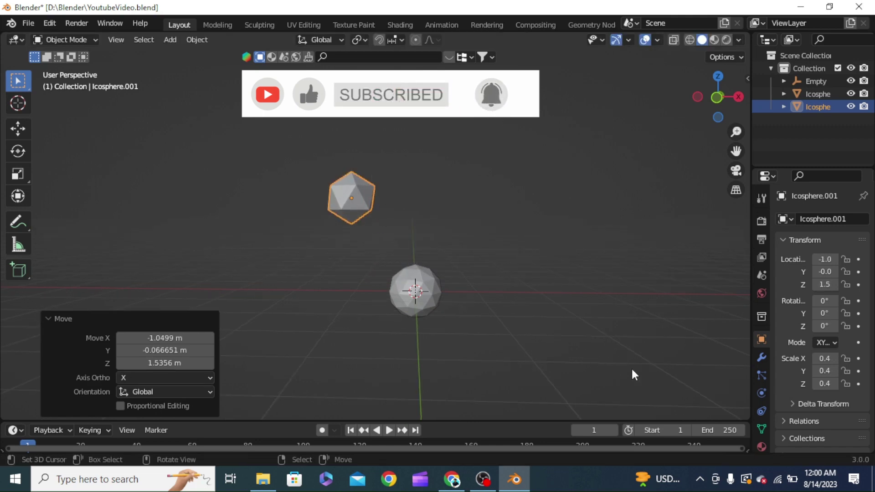
click(761, 392)
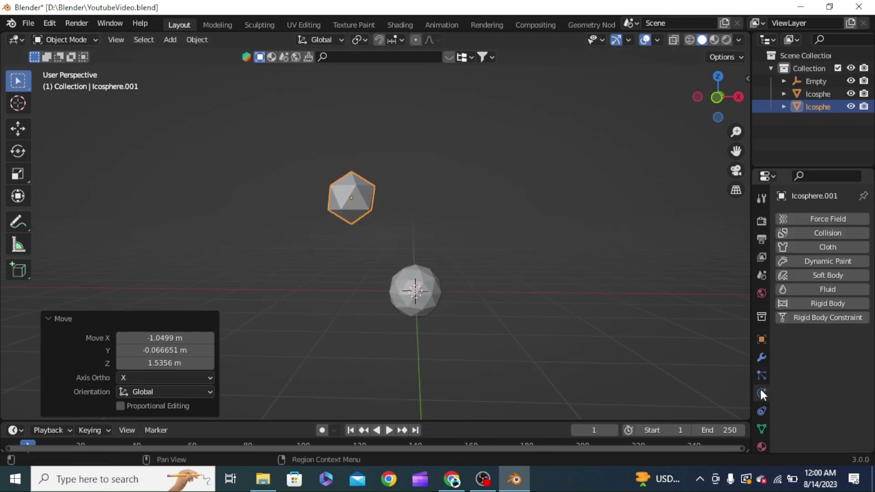
click(828, 287)
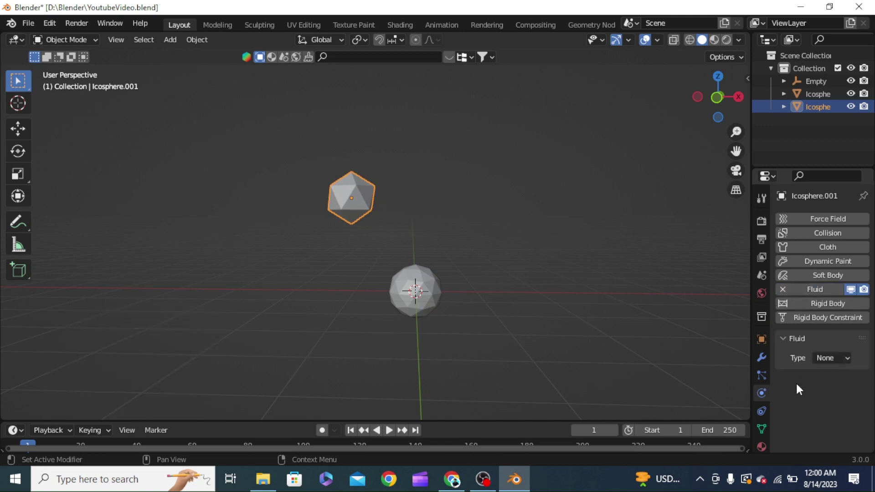
click(830, 359)
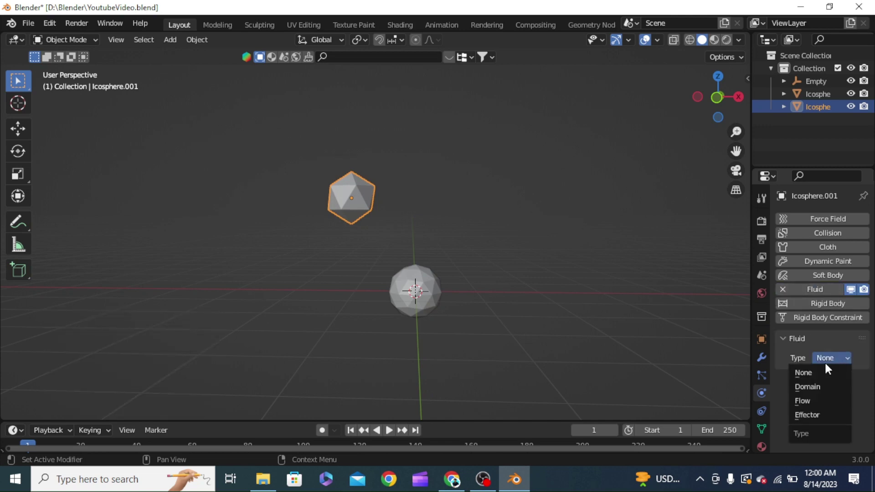
click(825, 401)
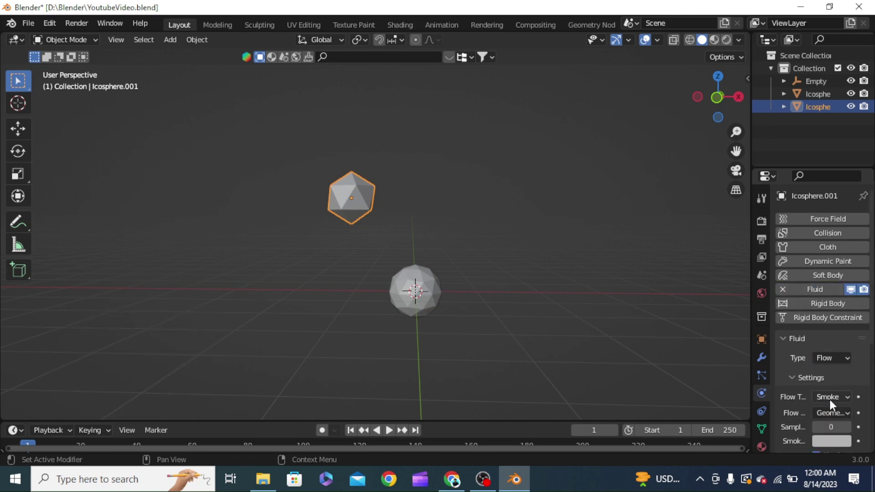
click(829, 400)
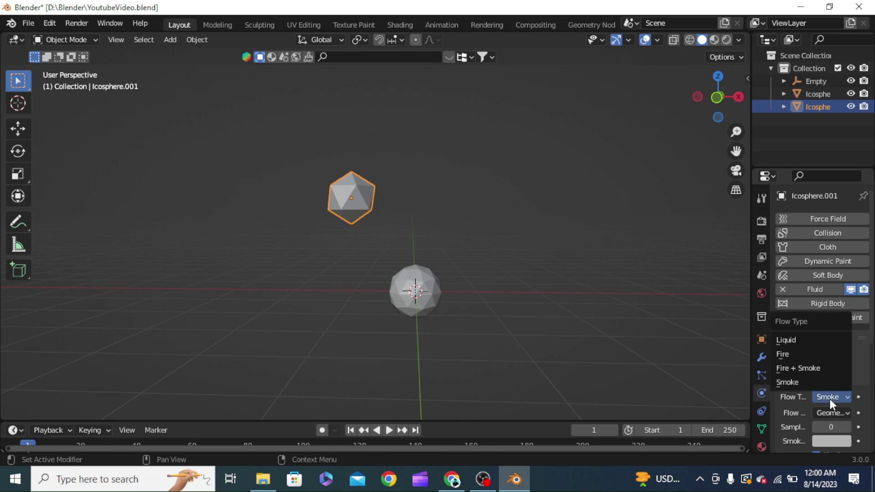
click(806, 343)
Step: Duplicate the small Liquid icosphere four times, spreading the copies around the central sphere
middle_drag(576, 291, 414, 206)
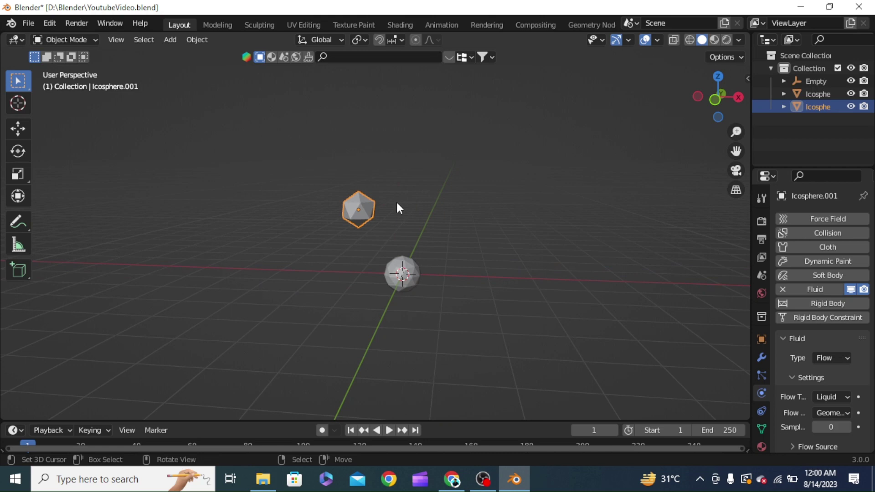
key(shift+d)
click(469, 203)
middle_drag(469, 203, 447, 297)
key(shift+d)
click(342, 296)
middle_drag(342, 296, 364, 273)
key(shift+d)
click(398, 328)
middle_drag(399, 328, 342, 318)
key(shift+d)
click(453, 289)
middle_drag(453, 290, 338, 273)
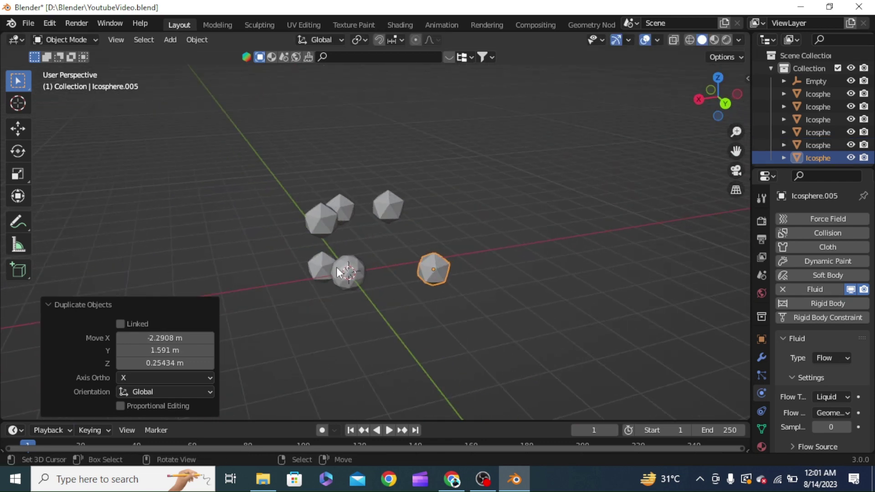
Step: Move the small icosphere that overlaps the central sphere slightly outward, away from it
click(321, 269)
key(g)
click(304, 269)
Step: Add three more duplicates of the Liquid icosphere at different heights and sides of the cluster
click(439, 276)
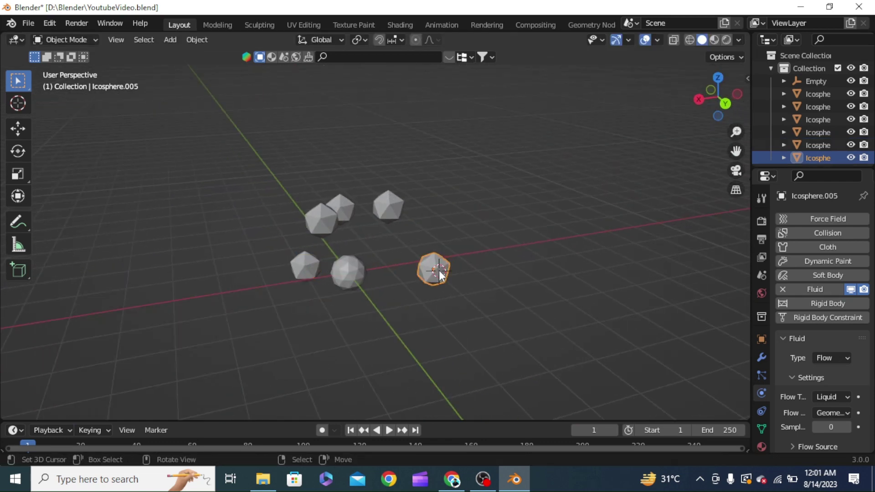
key(shift+d)
click(384, 250)
middle_drag(397, 287, 403, 260)
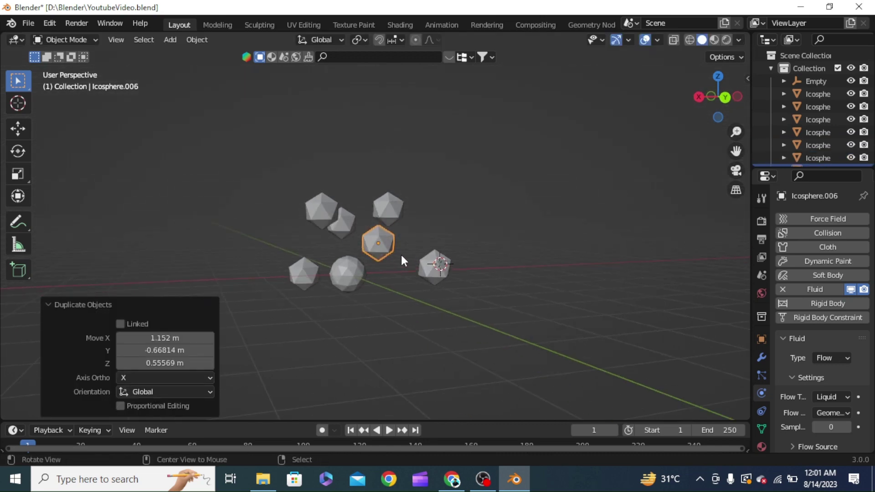
click(435, 267)
key(shift+d)
click(385, 321)
middle_drag(385, 321, 449, 321)
key(shift+d)
click(486, 306)
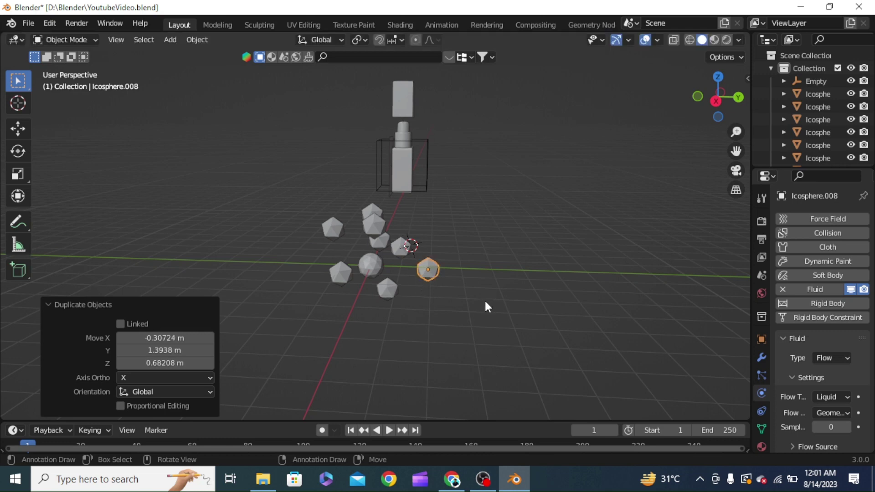
Step: Duplicate the icosphere twice more, one copy above and one below the cluster, and shift the lower copy slightly further out
key(shift+d)
click(469, 244)
middle_drag(468, 245, 417, 249)
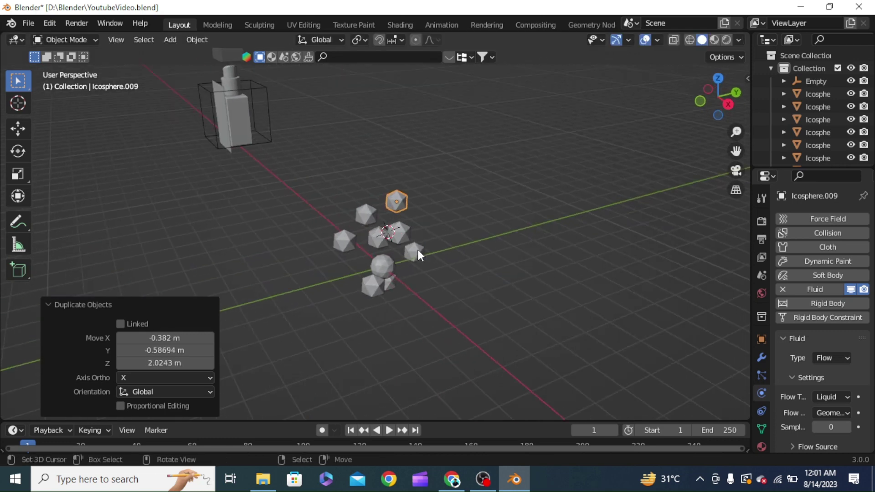
key(shift+d)
click(436, 282)
middle_drag(436, 282, 352, 291)
key(shift+d)
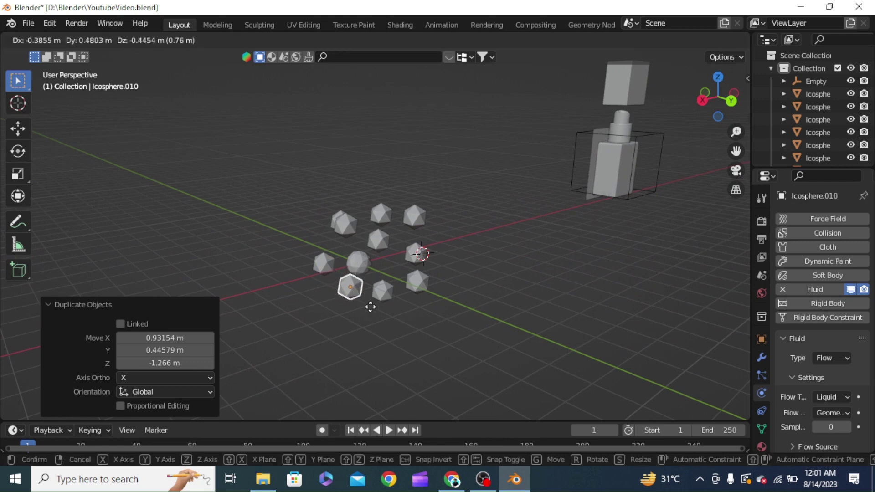
click(363, 309)
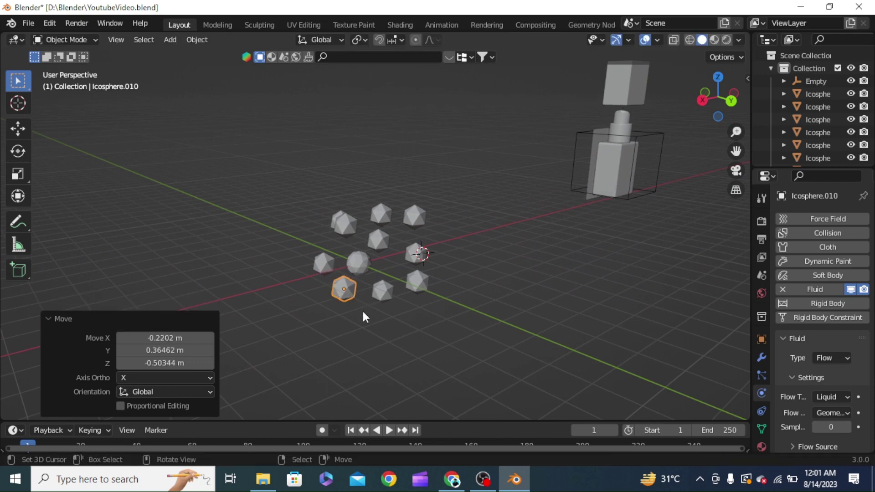
Step: Duplicate an upper icosphere to a lower spot in the cluster and nudge Icosphere.003 slightly
middle_drag(360, 212, 414, 214)
click(414, 213)
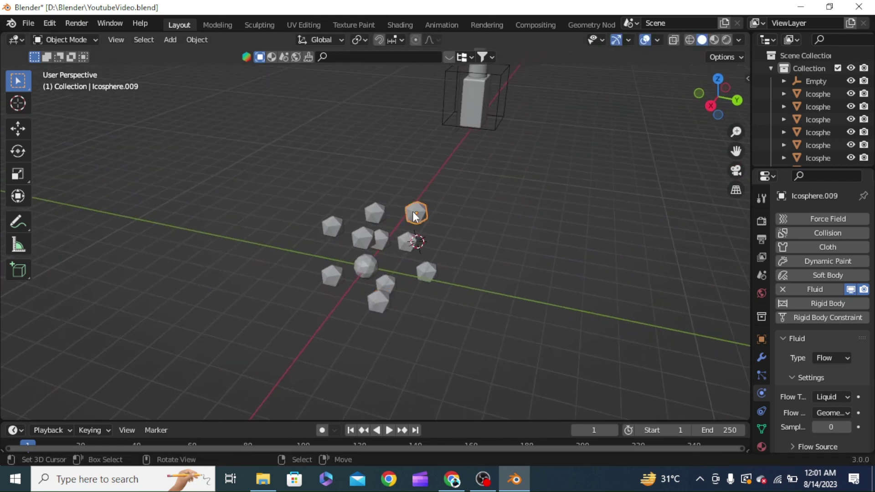
key(shift+d)
click(427, 327)
middle_drag(428, 327, 584, 289)
click(380, 227)
key(g)
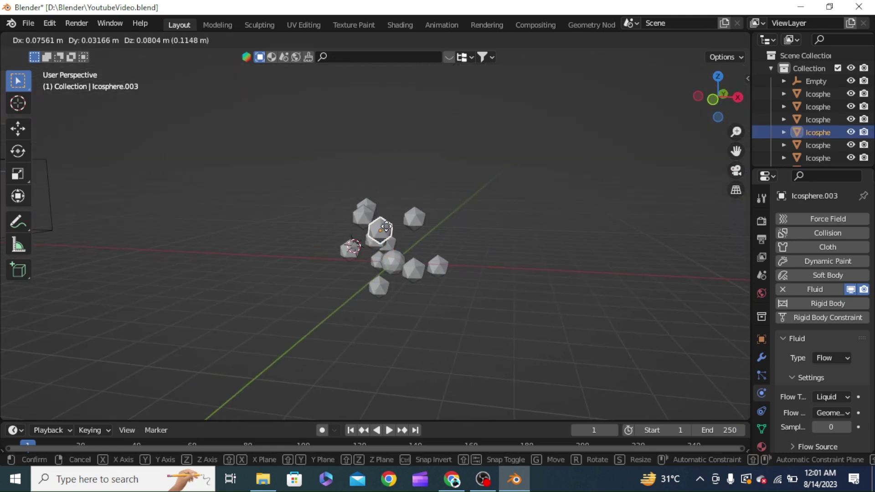
click(383, 229)
Step: Add a cube at the world origin, snapping the 3D cursor there first, and scale it up by about 3.77 around the icospheres
key(shift+s)
click(346, 297)
key(shift+a)
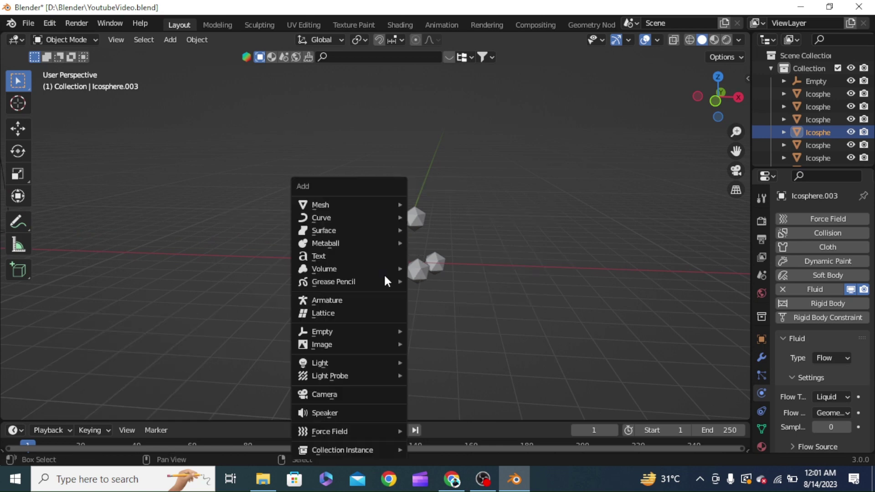
mouse_move(387, 205)
click(433, 215)
key(s)
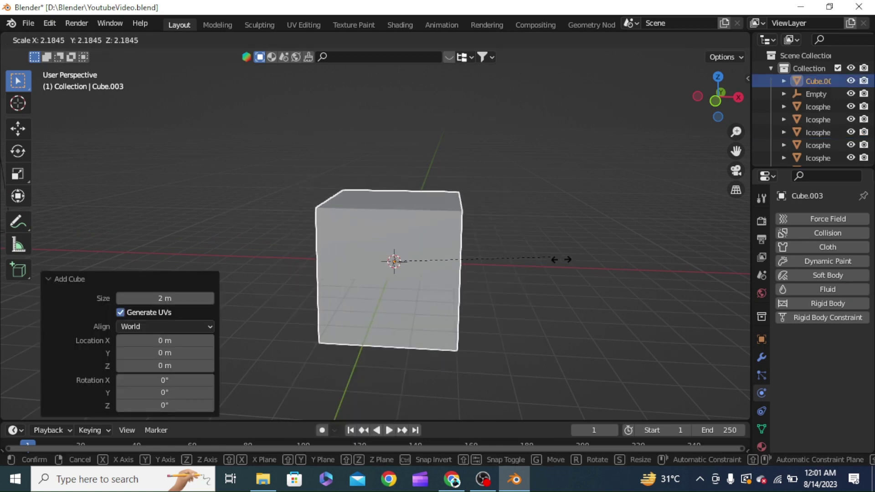
click(649, 287)
Step: With X-ray display on, adjust the cube's scale slightly and raise it about 0.99 m along Z so it encloses the icospheres
middle_drag(649, 287, 622, 283)
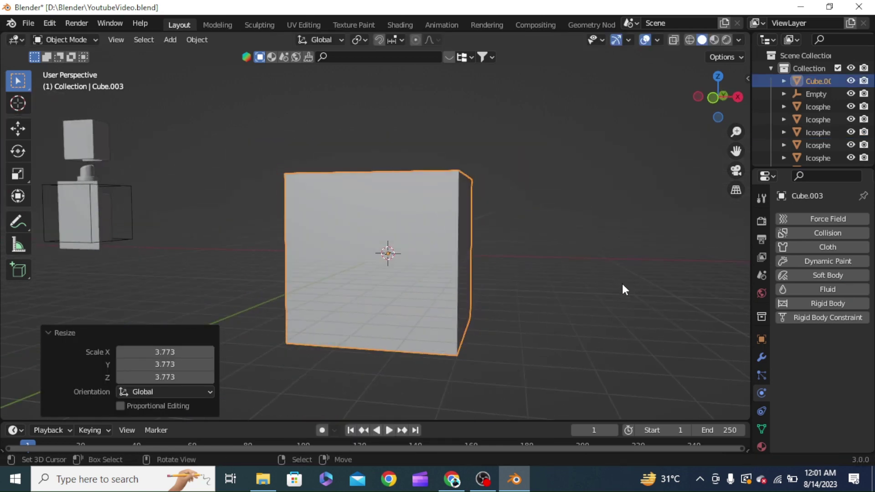
click(673, 41)
key(s)
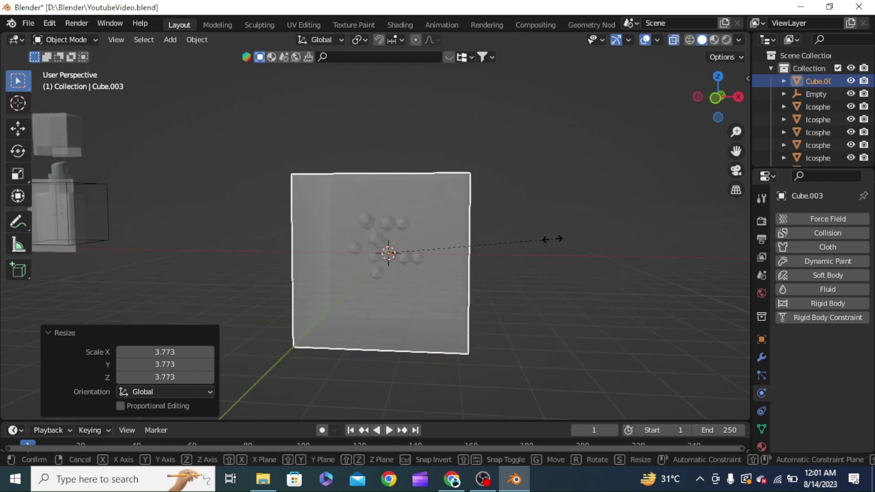
click(527, 263)
key(g)
key(z)
click(531, 239)
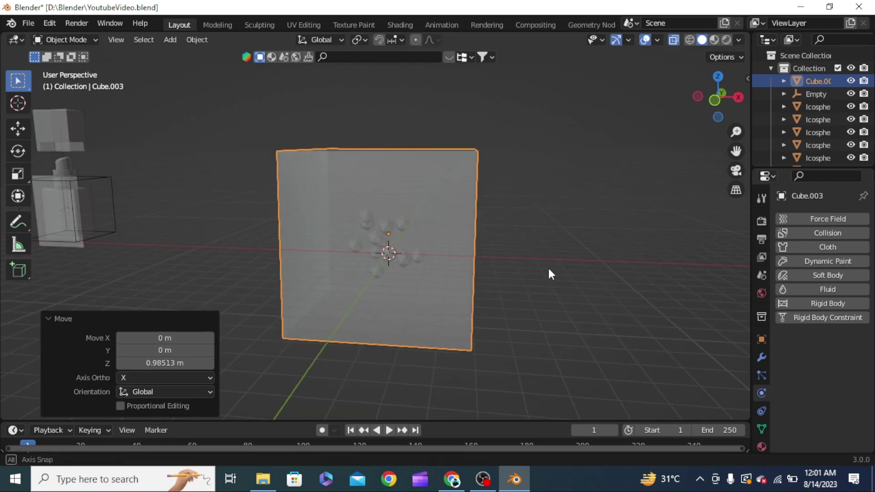
middle_drag(547, 267, 572, 267)
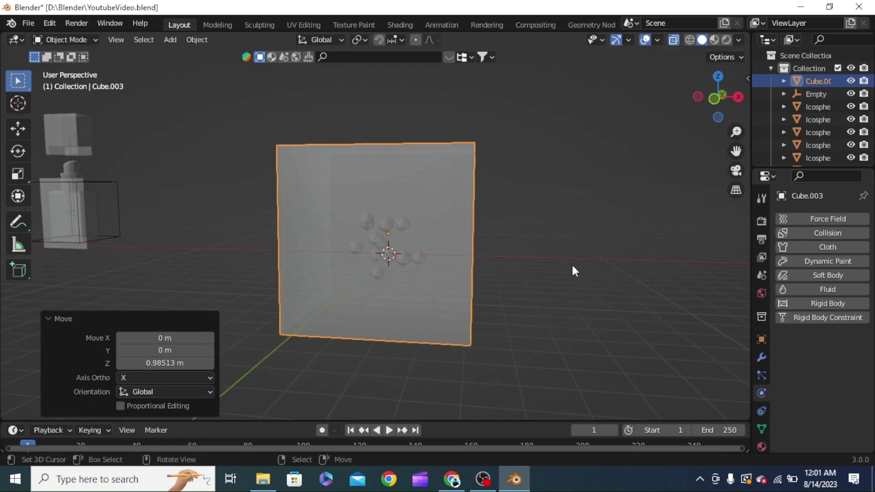
Step: Make the cube a Fluid object of type Domain and set its domain type to Liquid
click(833, 288)
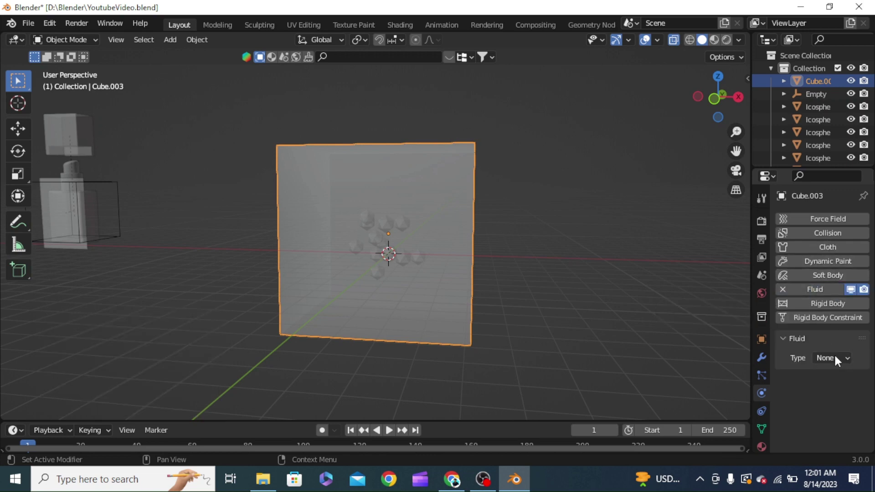
click(833, 357)
click(824, 388)
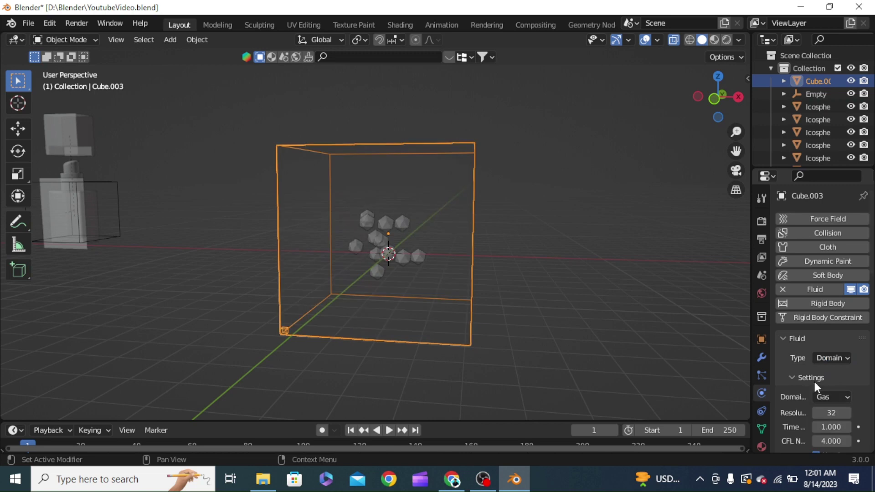
scroll(813, 379, down, 3)
click(832, 346)
click(820, 374)
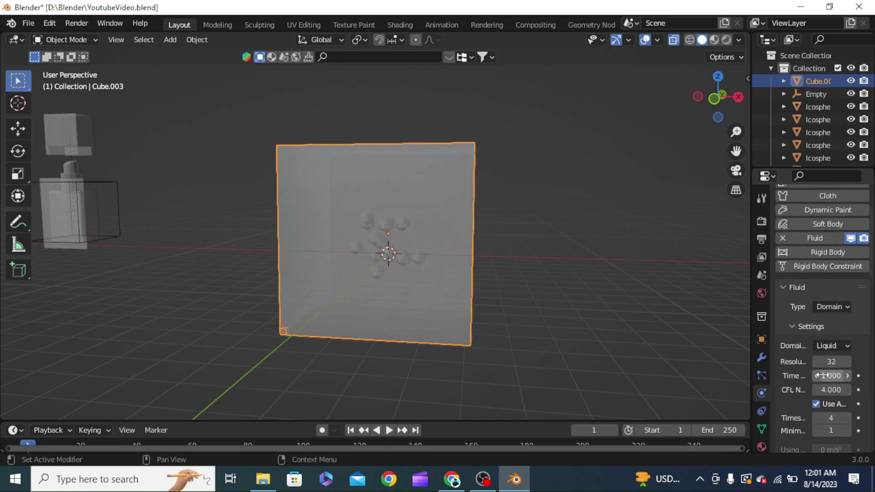
Step: Set the fluid domain's maximum resolution to 70
scroll(825, 346, down, 2)
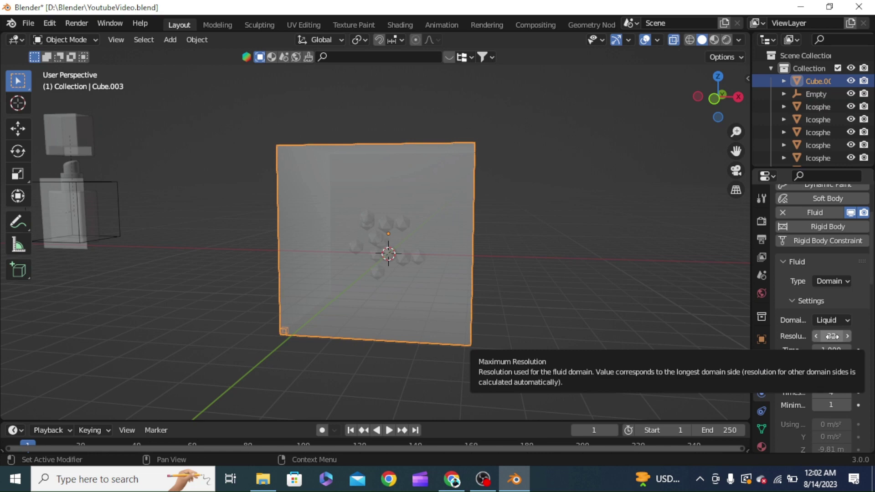
click(831, 336)
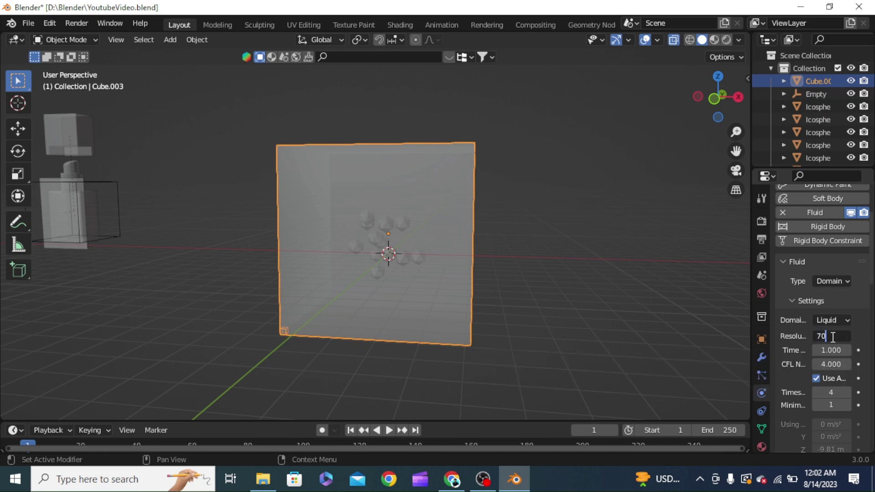
key(Return)
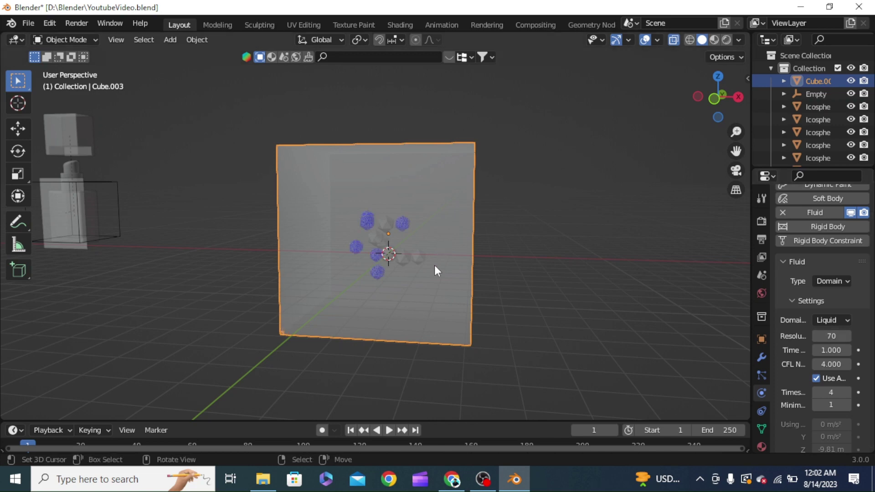
Step: Scale the domain cube down by about 0.702 and set its time scale to 0.2
key(s)
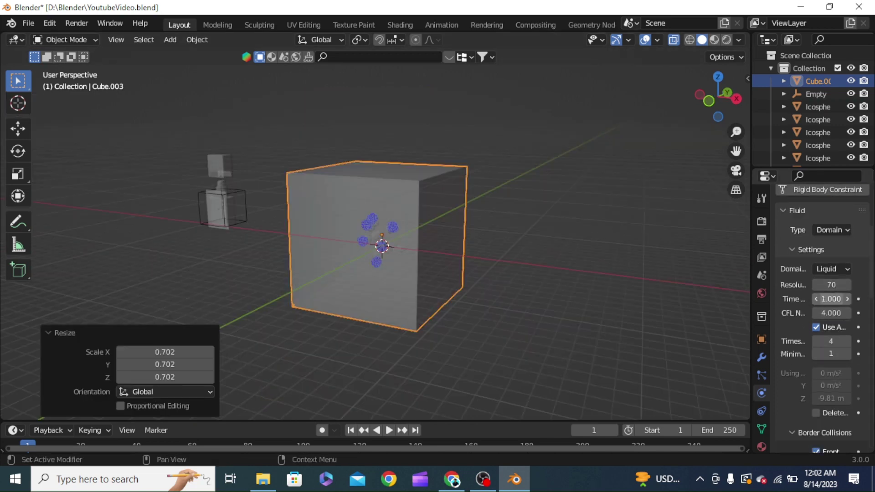
click(830, 299)
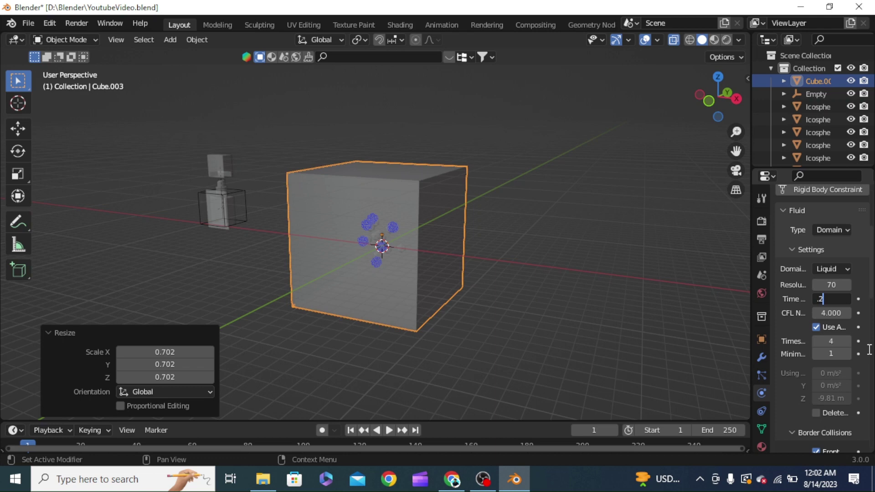
key(Return)
Step: Enable Mesh and Diffusion for the liquid domain and inspect the resulting fluid blobs around the central sphere
scroll(799, 310, down, 8)
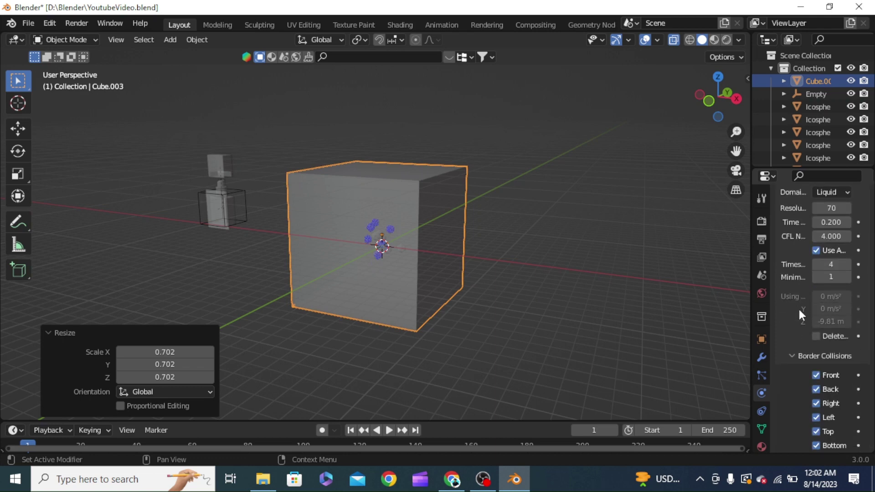
scroll(799, 310, down, 15)
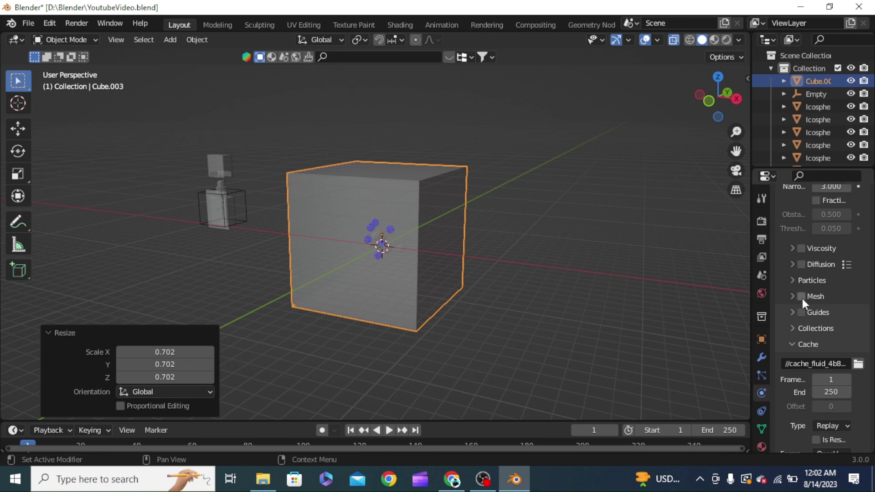
middle_drag(363, 303, 790, 265)
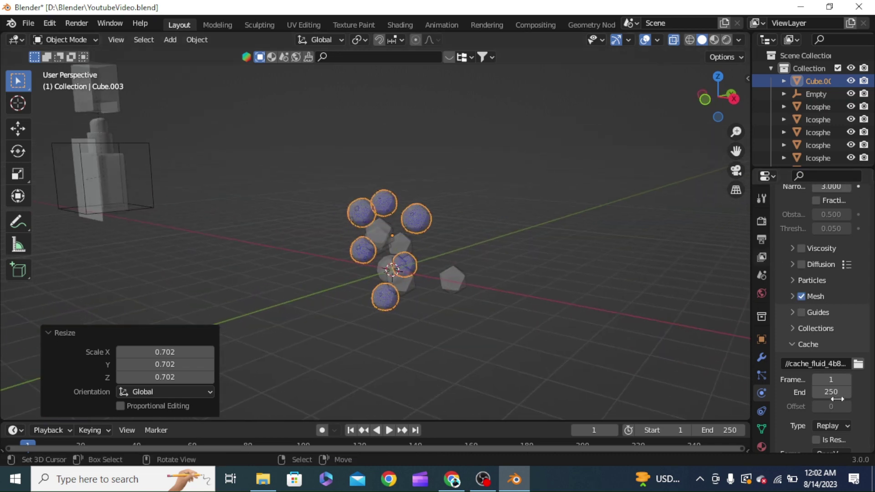
scroll(838, 302, up, 15)
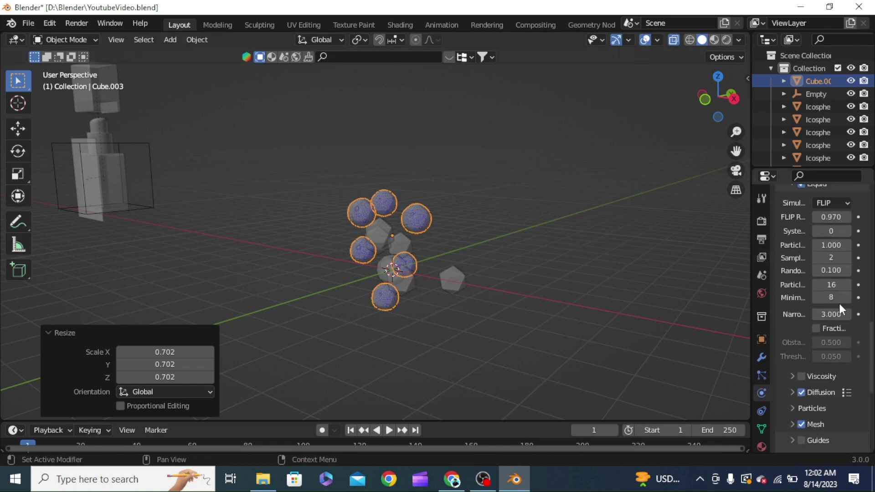
middle_drag(524, 292, 462, 283)
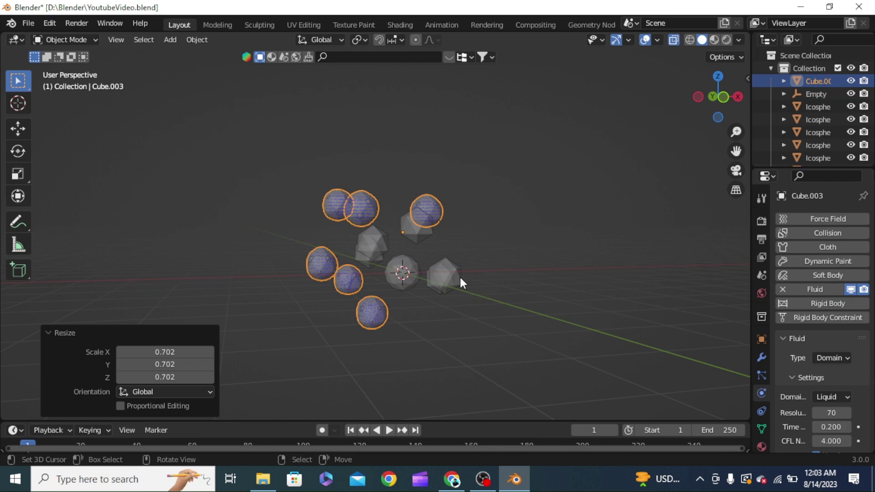
Step: Add a Force Field to the central icosphere and bring its strength and falloff settings into view
click(396, 269)
middle_drag(559, 294, 425, 313)
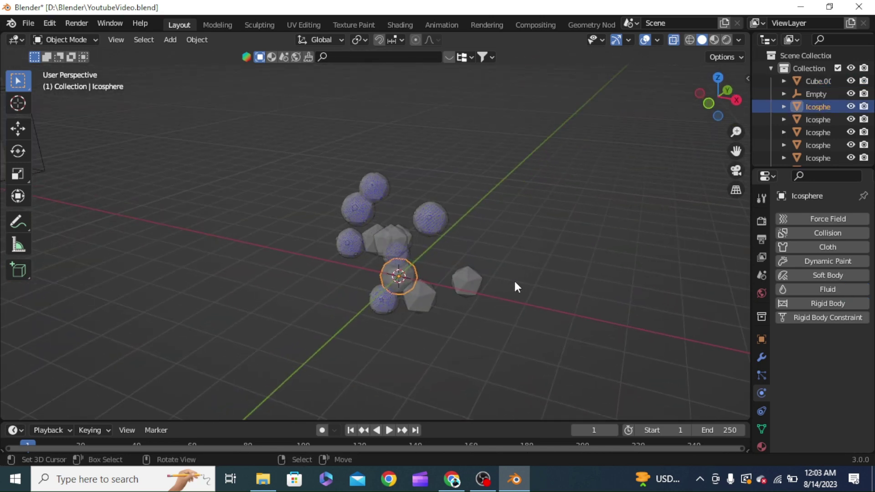
click(825, 223)
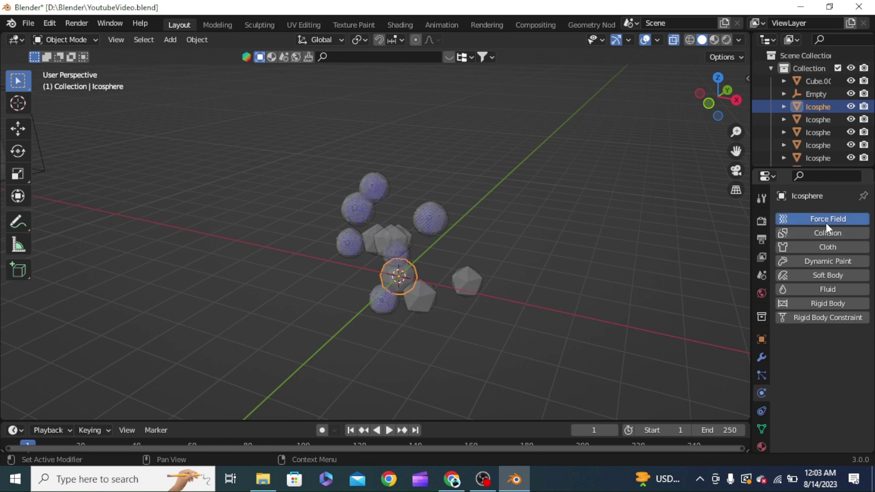
middle_drag(742, 248, 407, 197)
scroll(782, 299, down, 4)
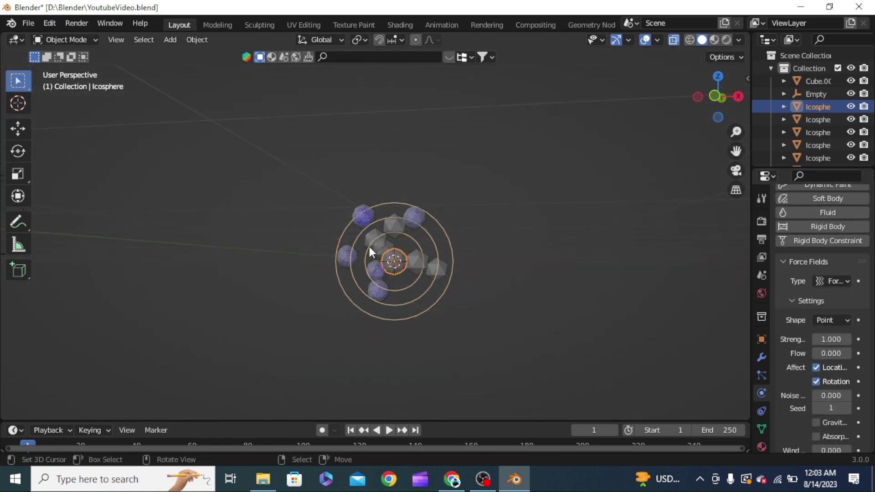
middle_drag(491, 271, 439, 255)
scroll(816, 252, up, 2)
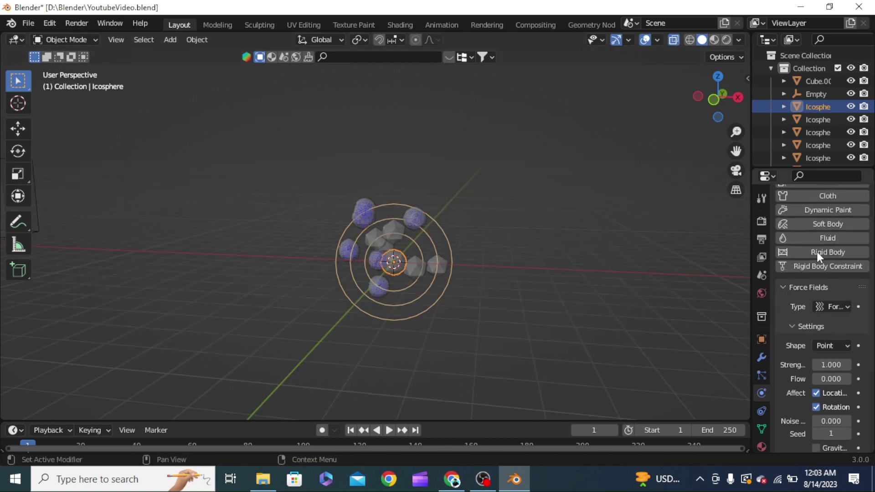
scroll(817, 251, down, 5)
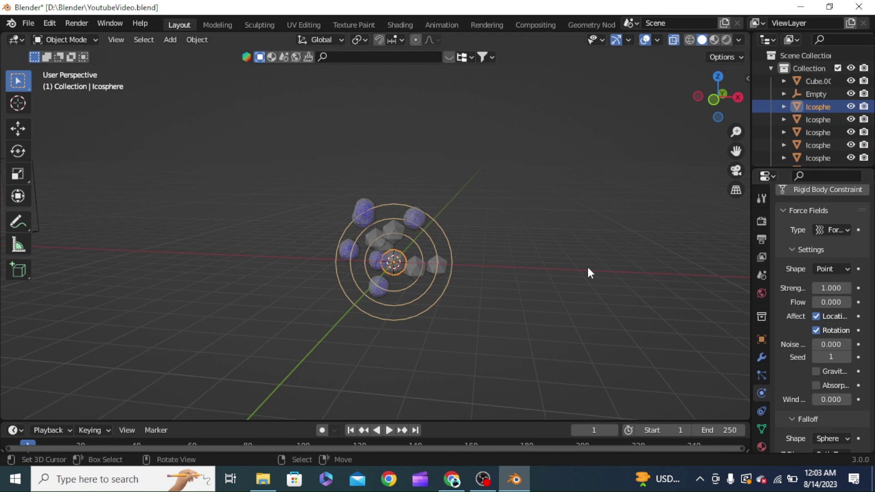
Step: Set the central icosphere's force field strength to -10
scroll(587, 267, up, 2)
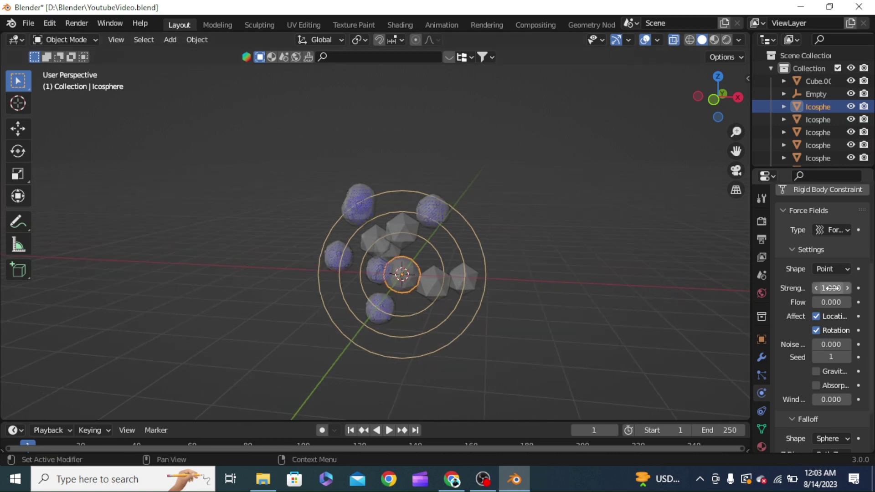
drag(831, 288, 820, 287)
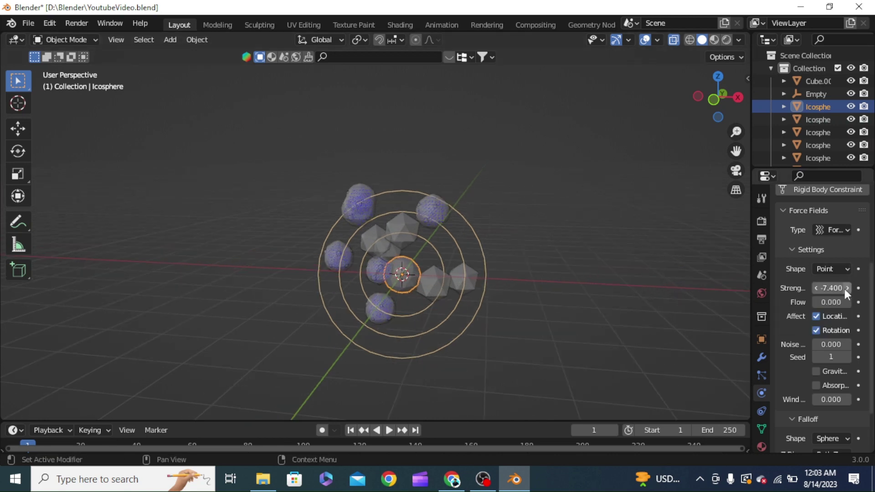
click(832, 288)
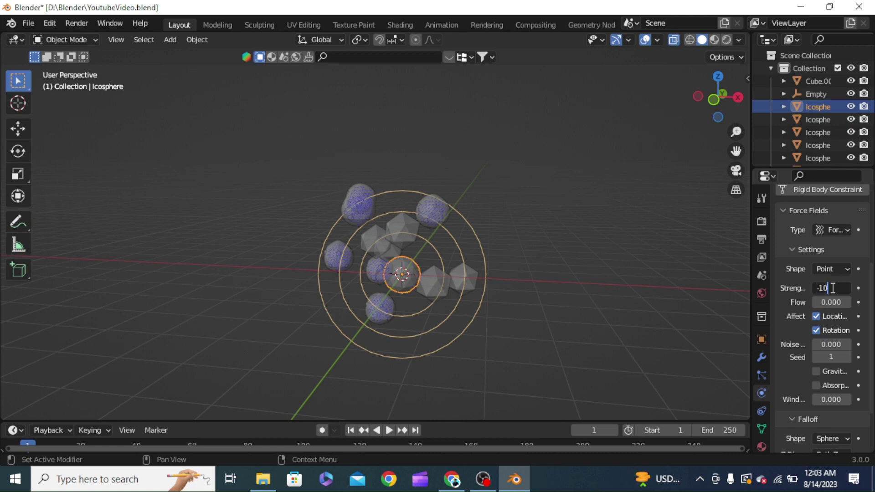
text(-10)
key(Return)
scroll(467, 247, up, 3)
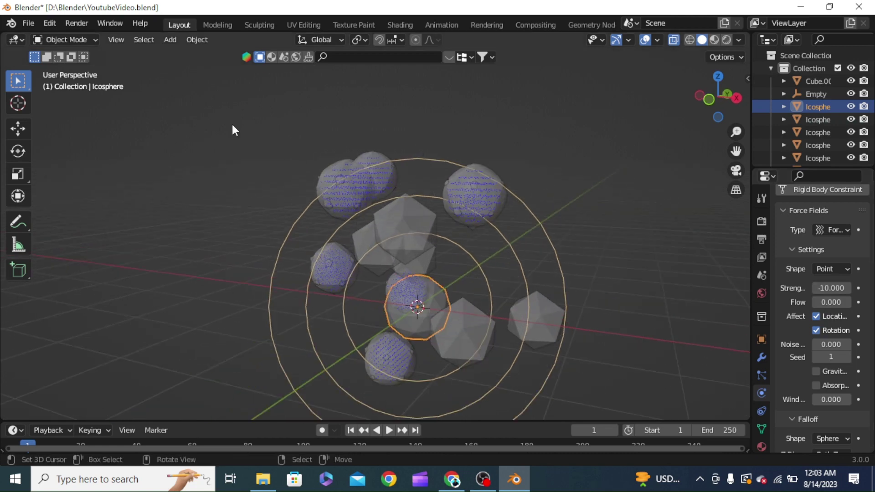
scroll(411, 245, down, 1)
scroll(512, 302, down, 2)
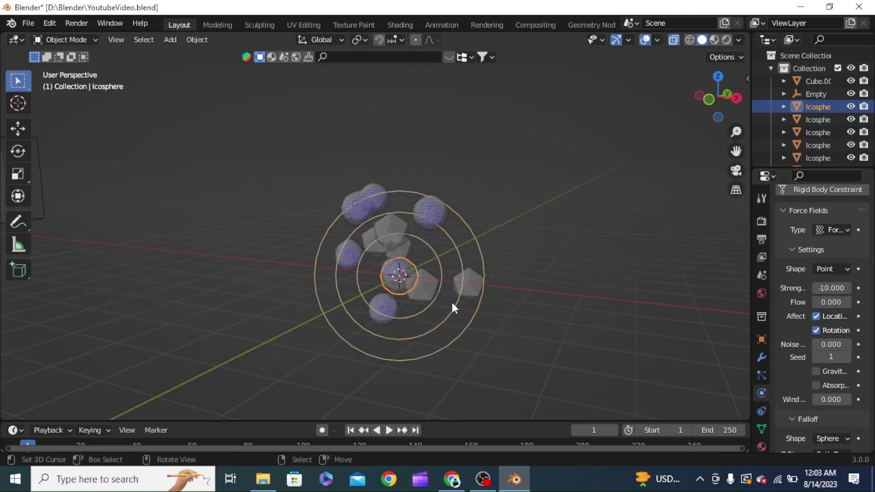
Step: Set the Gravity field weight of the fluid domain cube to 0
click(437, 282)
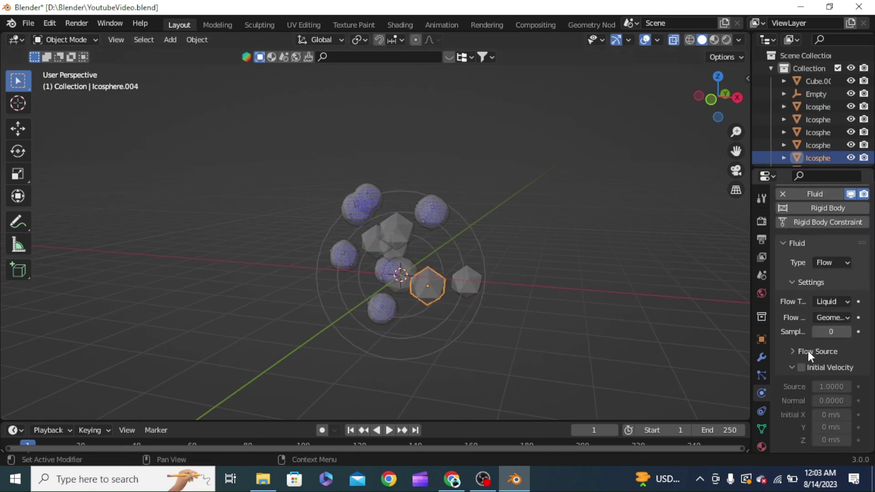
scroll(808, 351, up, 5)
click(819, 81)
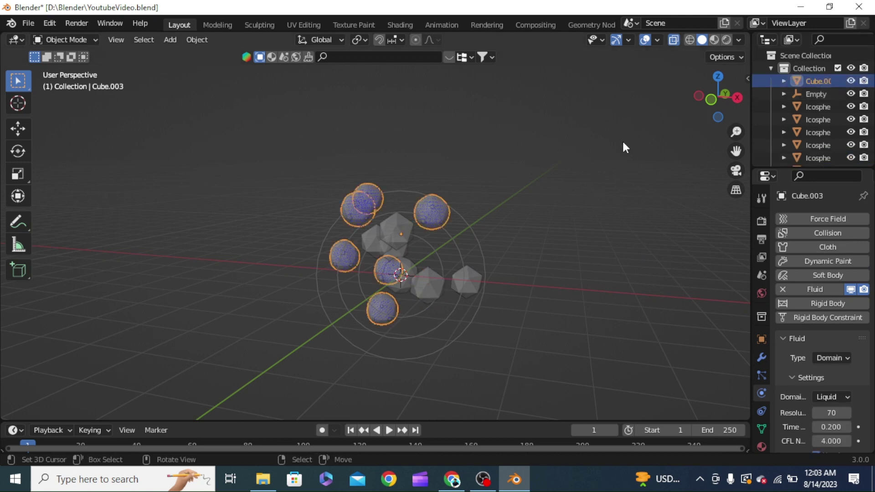
scroll(622, 139, down, 1)
scroll(843, 373, down, 8)
scroll(832, 360, down, 10)
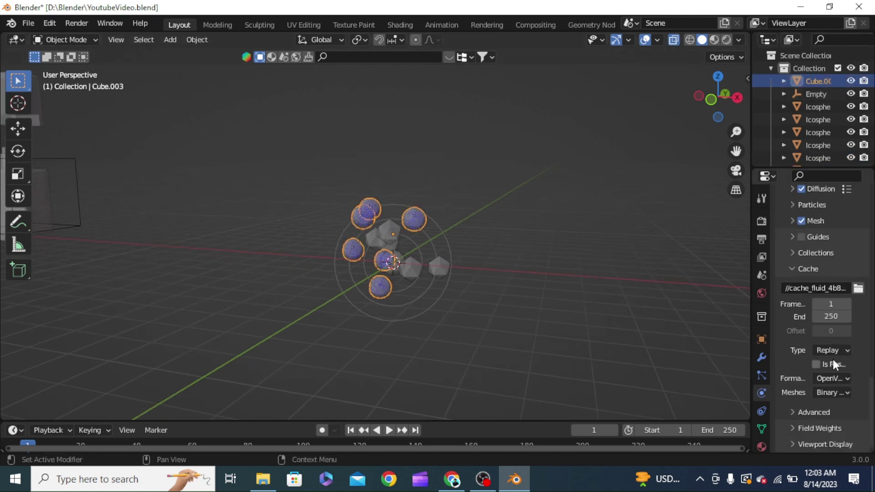
click(832, 425)
scroll(813, 374, down, 7)
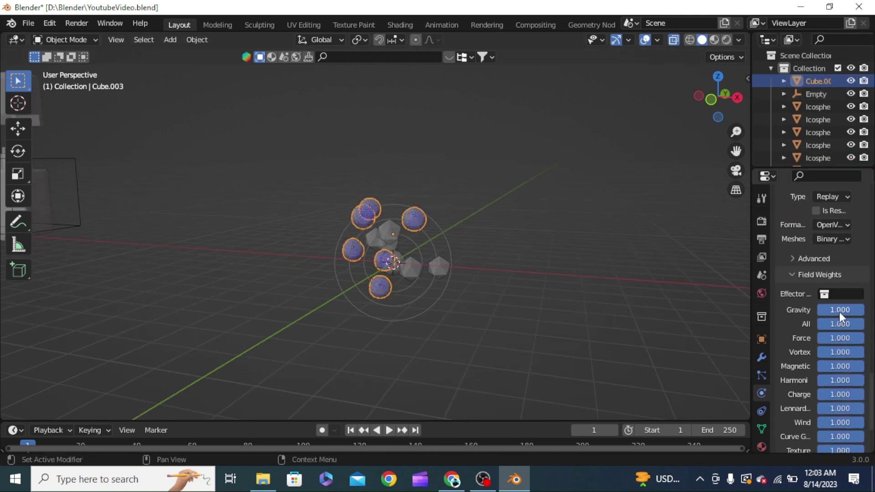
drag(840, 310, 820, 310)
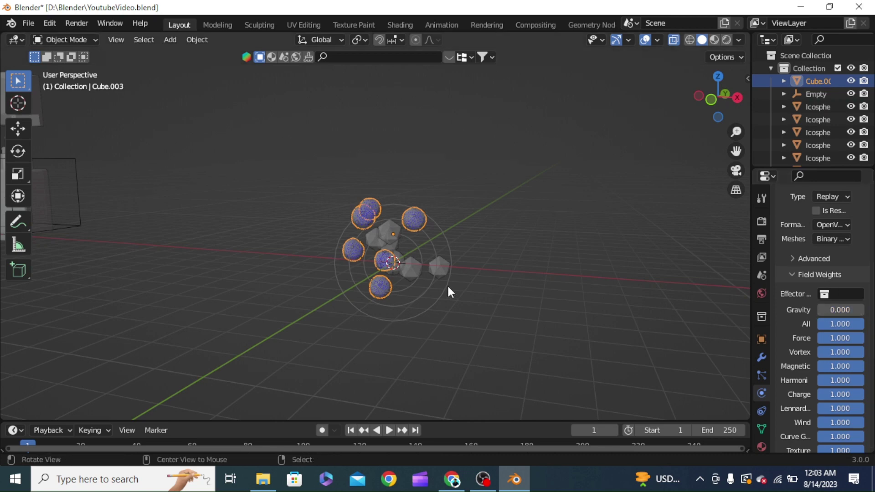
Step: Hide all the icospheres in both the viewport and renders, leaving the fluid domain visible
middle_drag(447, 285, 466, 286)
scroll(467, 285, up, 3)
scroll(843, 93, down, 2)
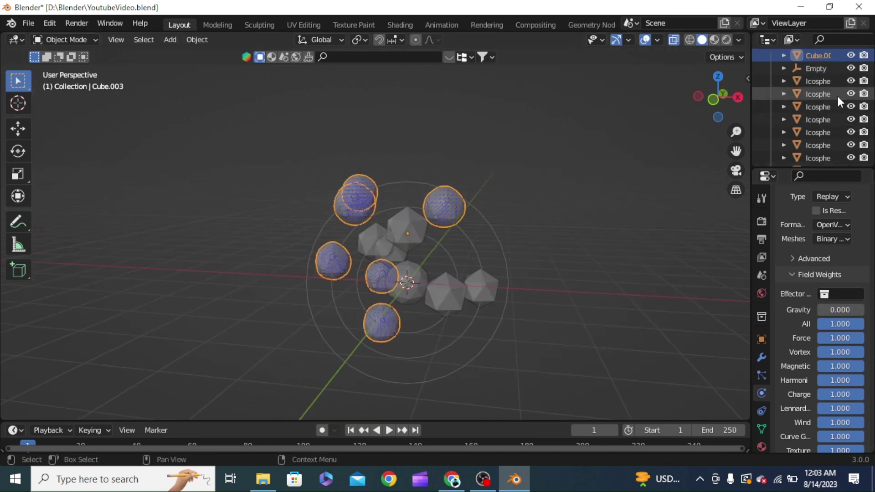
click(850, 81)
click(850, 94)
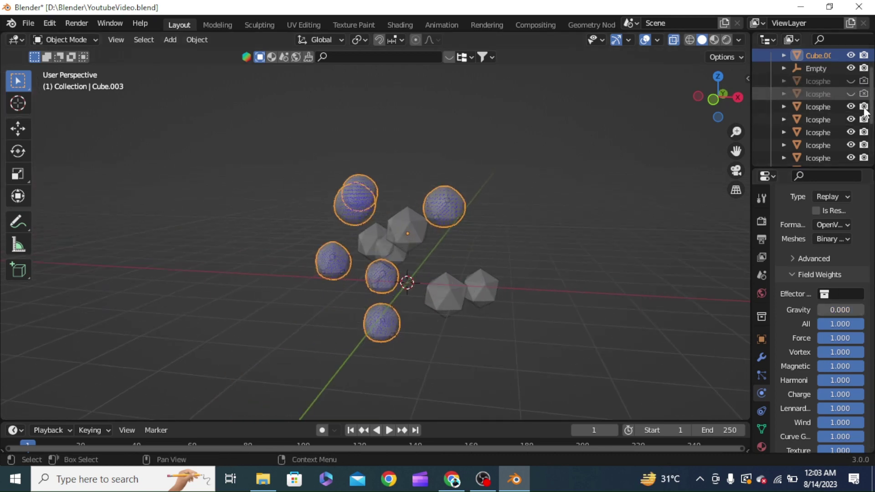
click(850, 107)
click(850, 119)
click(850, 133)
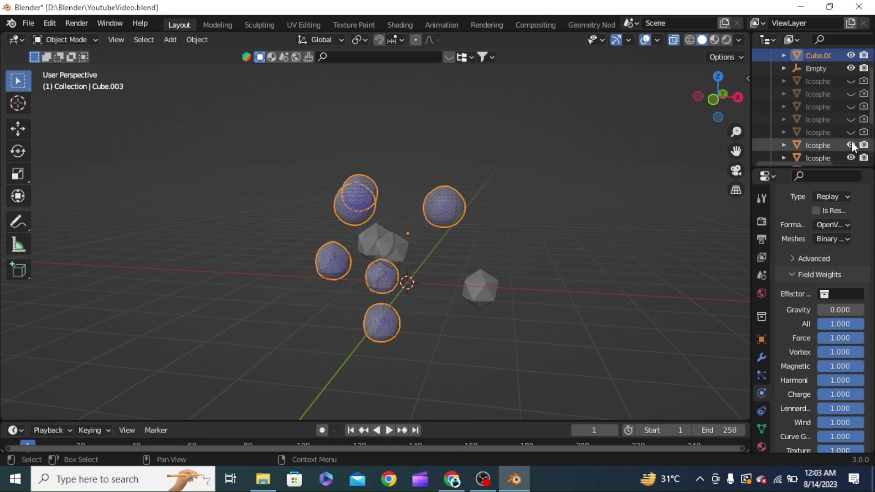
scroll(861, 137, down, 2)
click(850, 119)
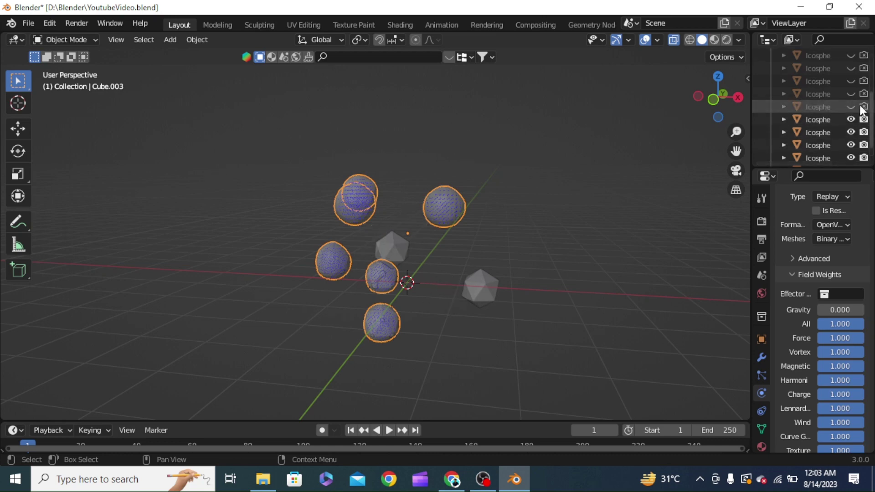
click(850, 132)
click(862, 145)
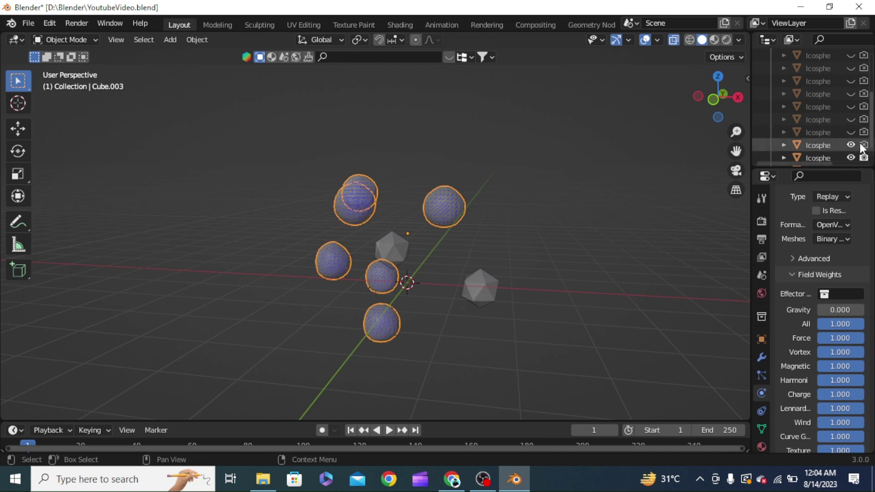
scroll(852, 145, down, 1)
click(850, 145)
click(850, 156)
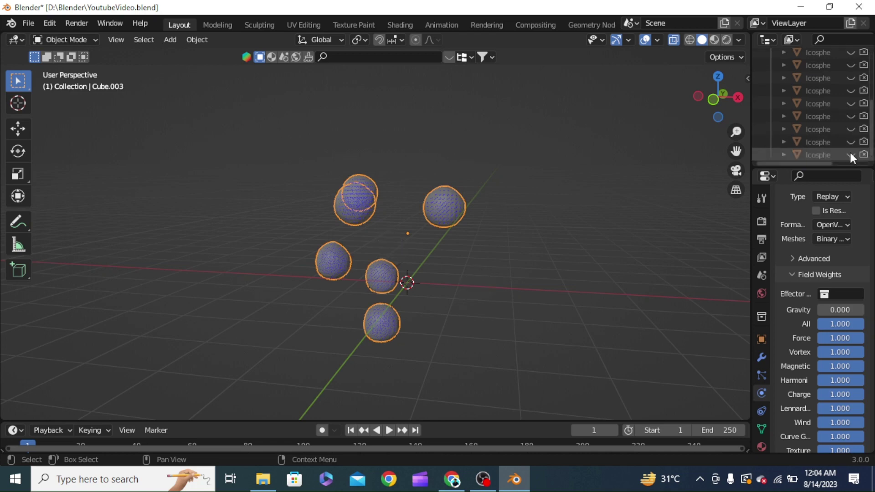
Step: Look through the fluid domain's settings and set the scene's end frame to 40
scroll(656, 297, down, 2)
scroll(829, 326, down, 5)
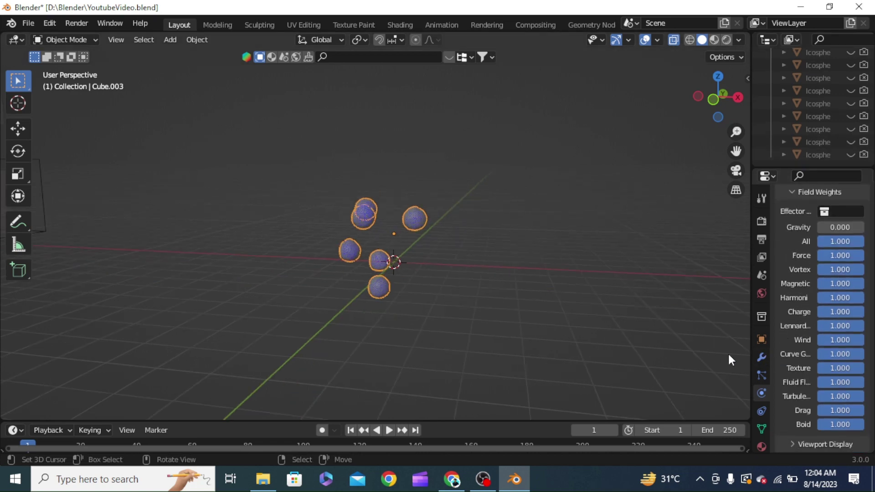
scroll(829, 302, up, 10)
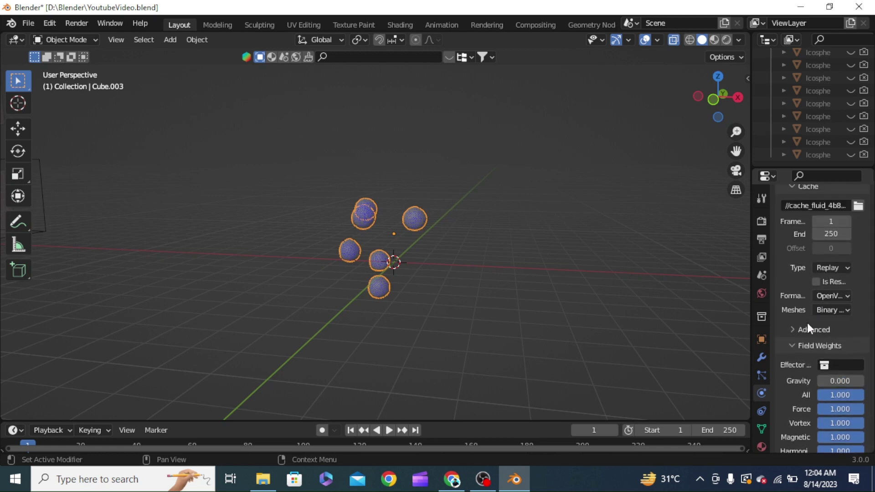
scroll(807, 323, up, 1)
scroll(808, 323, up, 15)
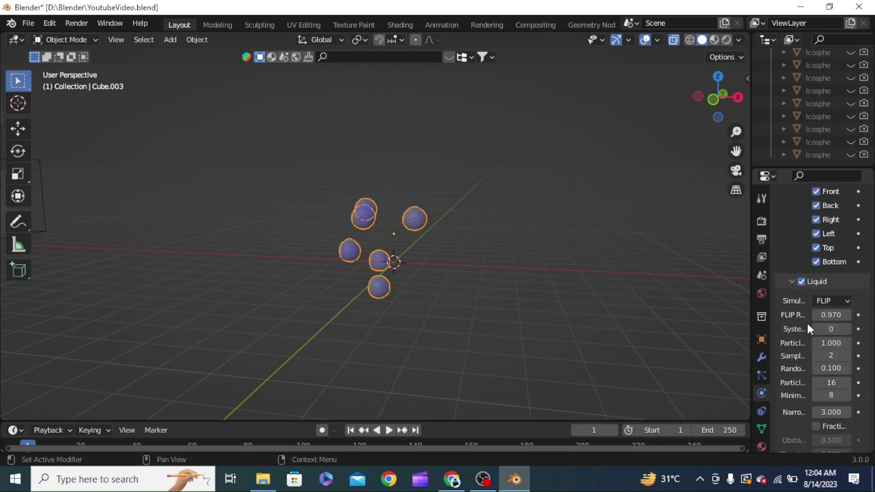
click(711, 430)
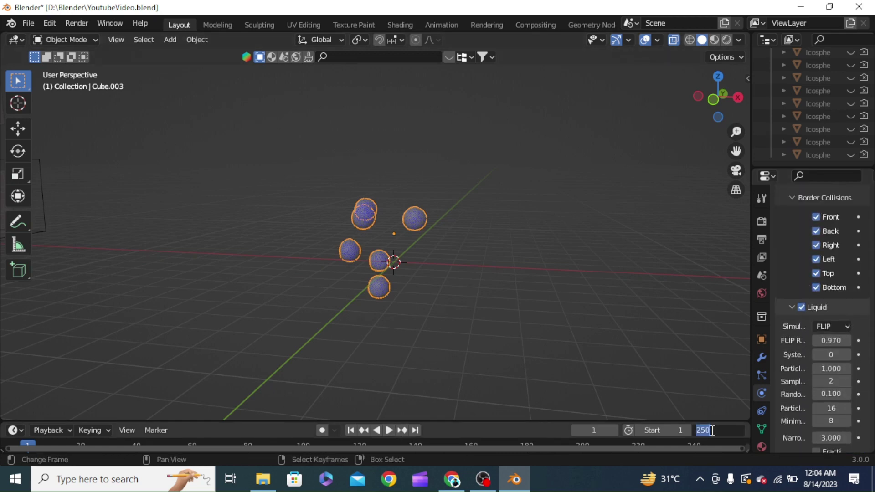
text(40)
key(Return)
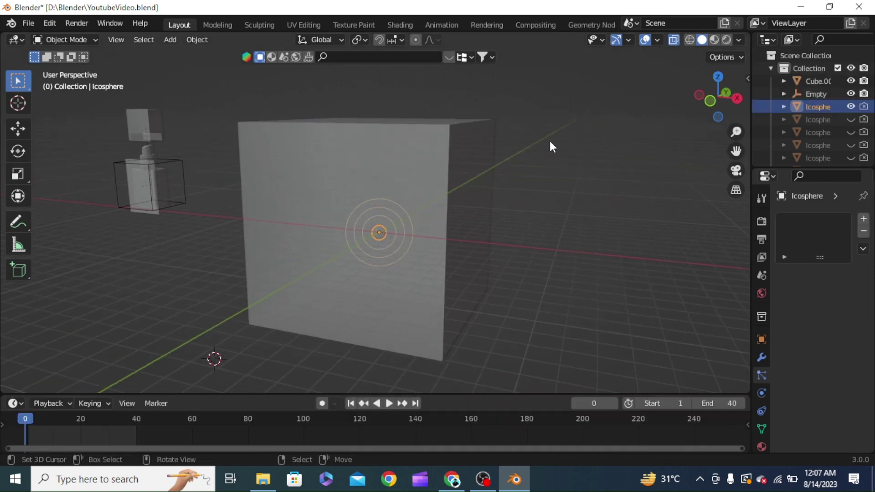
Step: Play the liquid simulation from the start and pause at frame 15, where the fluid has merged around the central sphere
middle_drag(552, 146, 384, 267)
click(389, 403)
scroll(483, 274, down, 1)
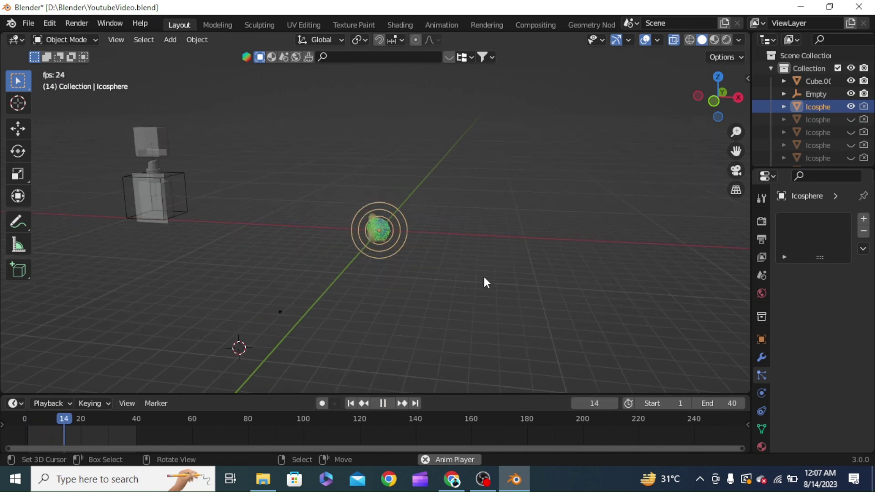
click(383, 403)
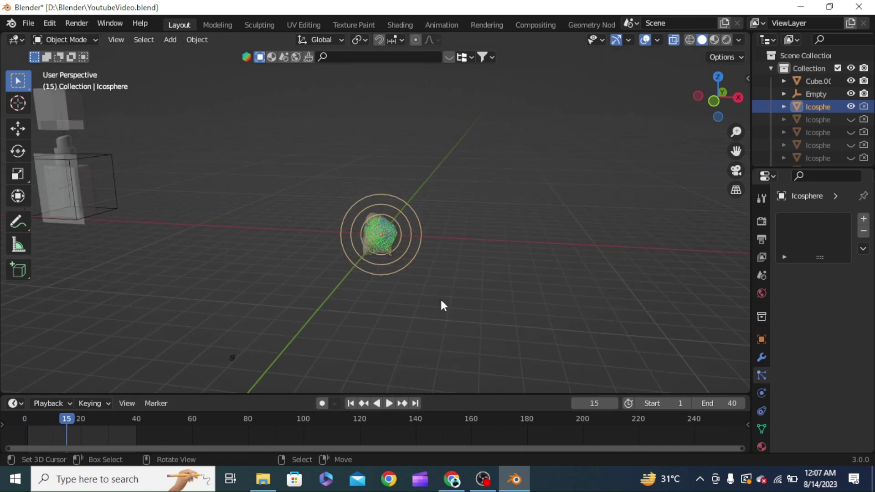
scroll(440, 298, up, 3)
scroll(465, 292, up, 4)
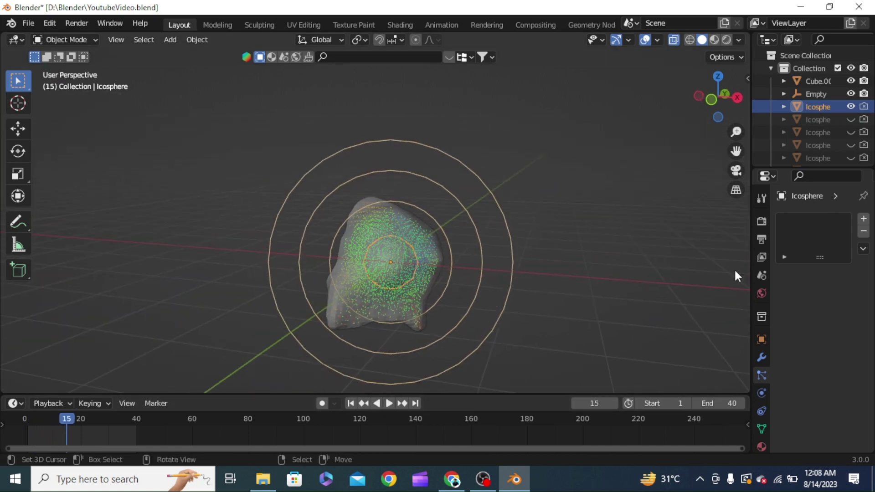
Step: Keyframe the central icosphere's force field strength of -10 at frame 15
click(763, 388)
scroll(792, 332, down, 2)
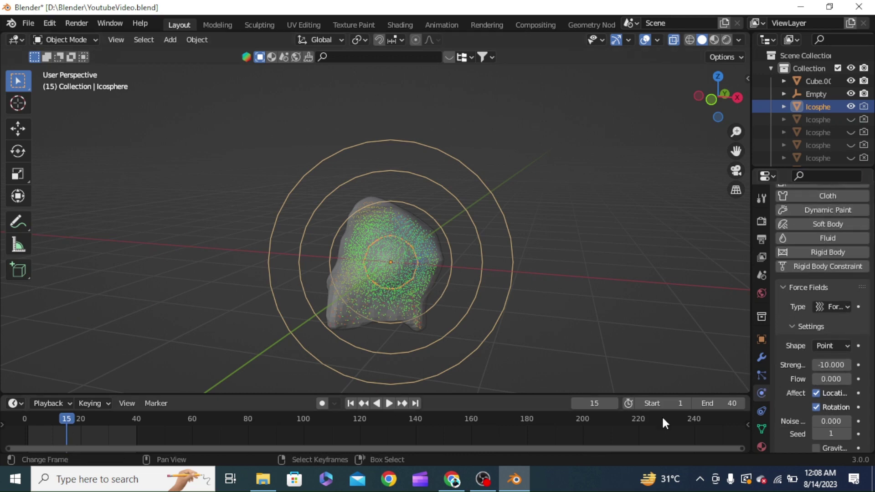
click(859, 365)
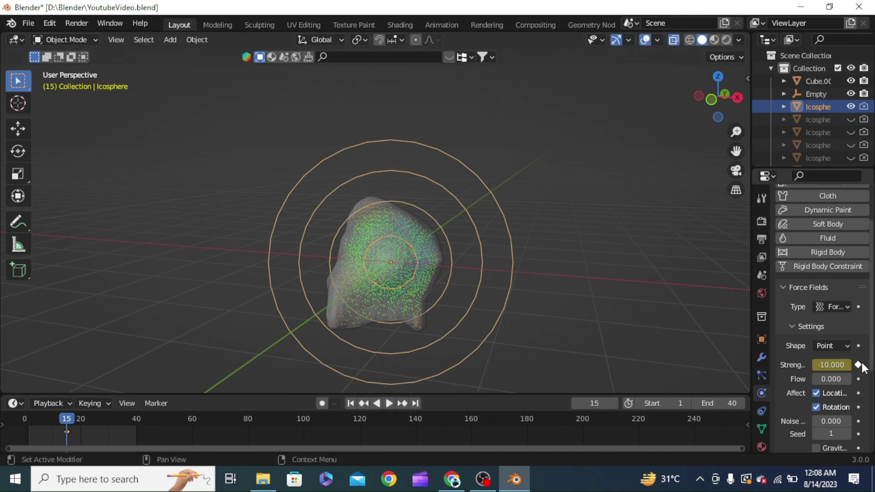
Step: Advance playback to frame 17 and keyframe the central icosphere's force field strength at 1
click(390, 403)
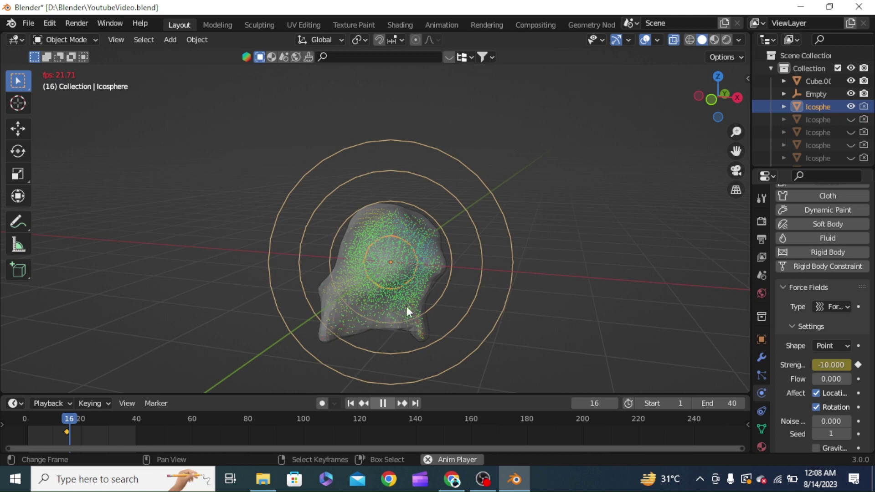
key(space)
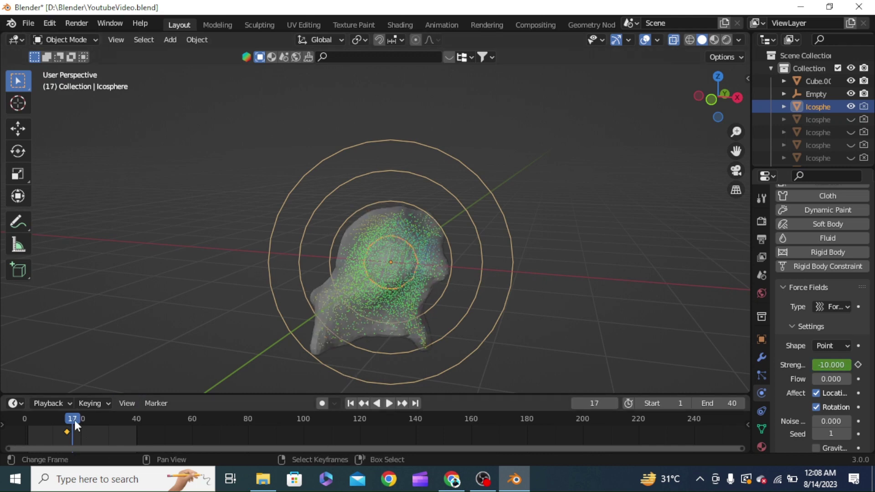
click(825, 366)
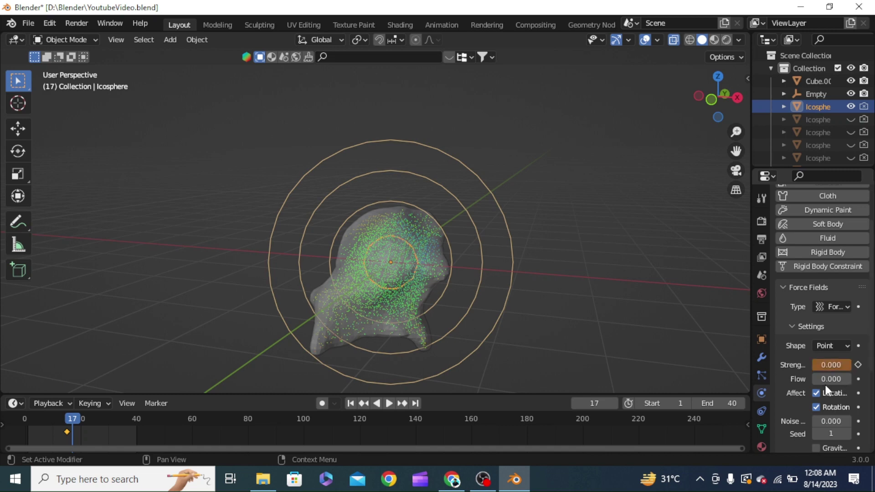
click(827, 365)
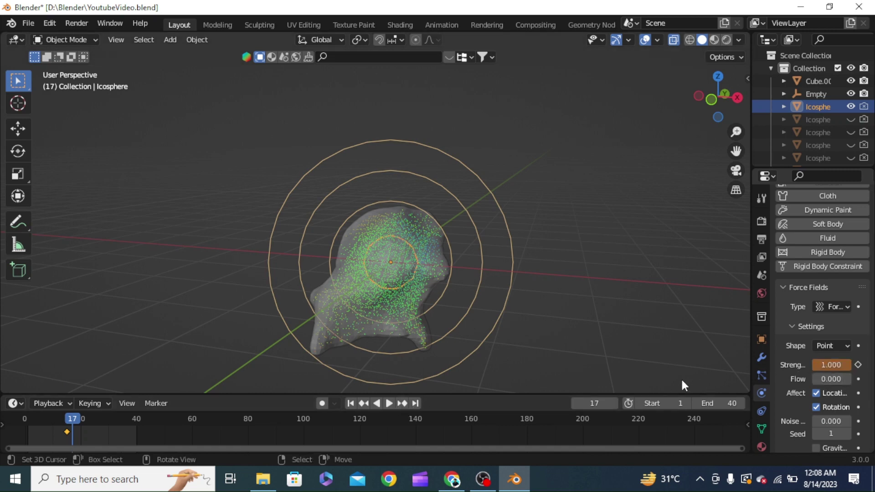
click(858, 364)
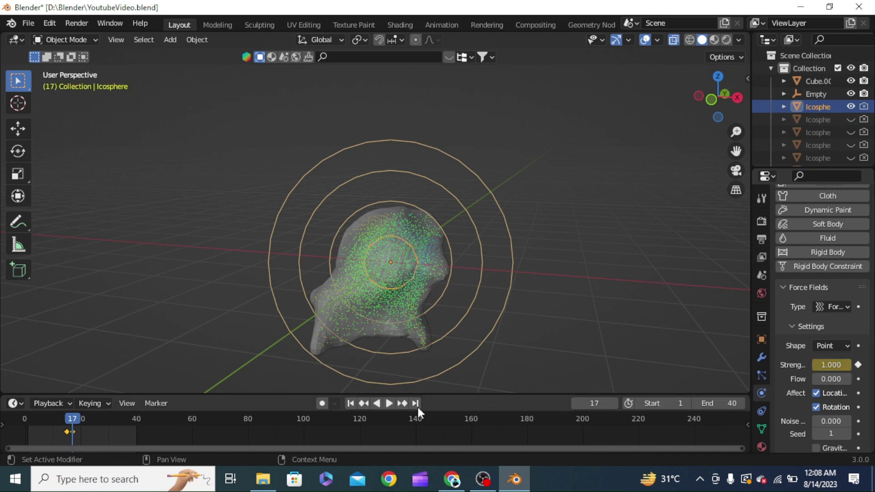
Step: Play the liquid simulation on to frame 27 and examine the fluid's motion around the central sphere
click(388, 403)
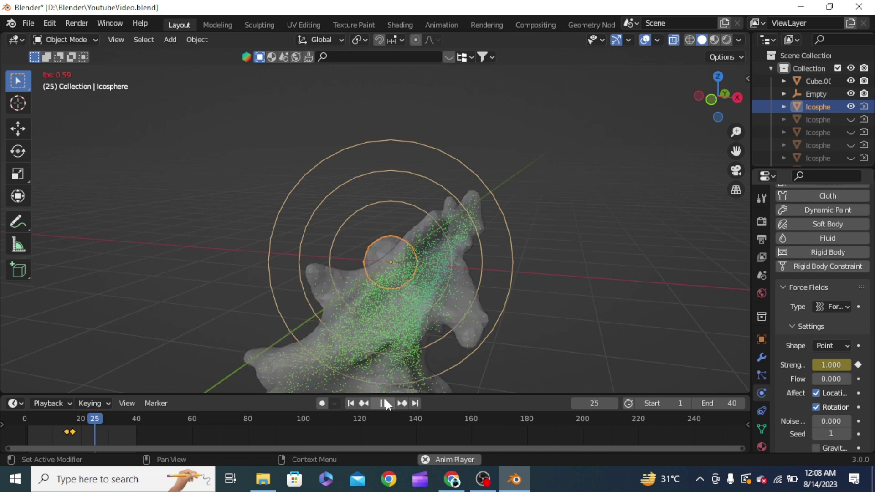
click(385, 404)
middle_drag(535, 286, 425, 378)
scroll(843, 351, down, 8)
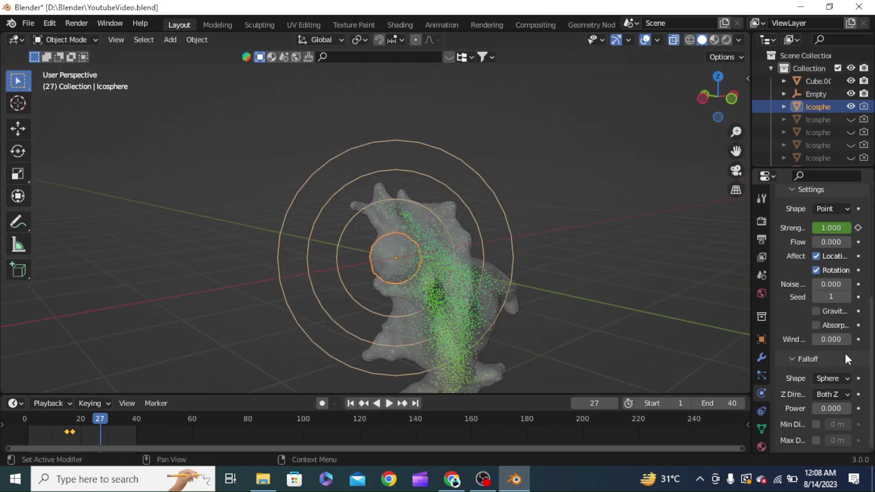
scroll(843, 354, up, 6)
Step: Select the fluid domain and play the simulation to frame 40 so the remaining frames are calculated
click(428, 265)
click(388, 403)
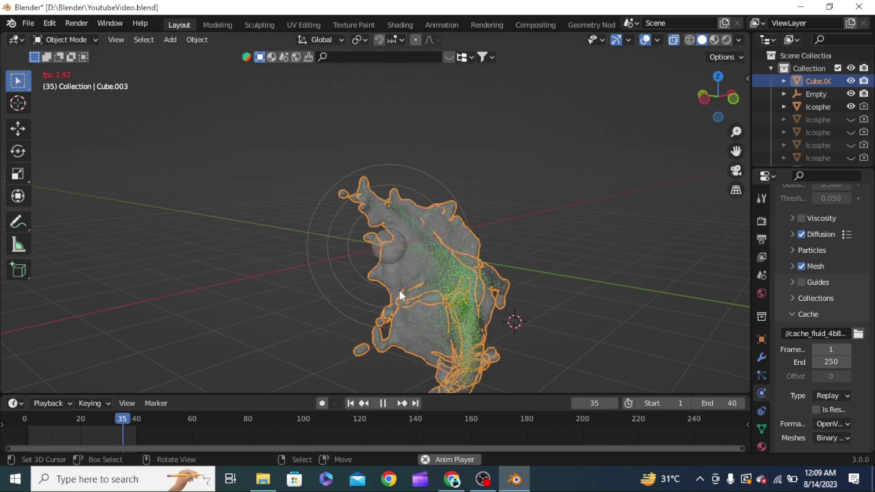
shift+right_click(527, 307)
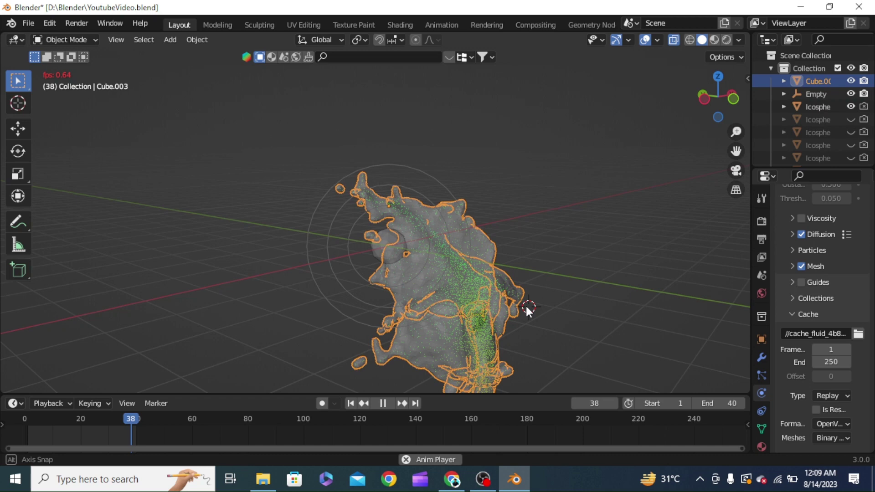
shift+right_drag(527, 310, 500, 306)
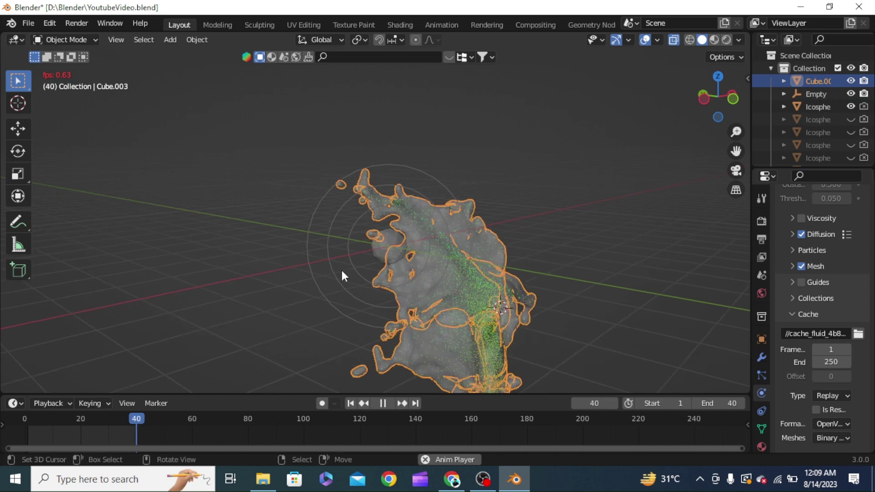
click(382, 403)
middle_drag(453, 290, 536, 267)
Step: Hide the central icosphere in the viewport and move the timeline to frame 31
click(371, 235)
click(850, 107)
scroll(522, 310, up, 5)
scroll(532, 261, down, 2)
mouse_move(119, 415)
mouse_down()
mouse_move(81, 415)
mouse_move(158, 420)
mouse_move(112, 421)
mouse_up()
middle_drag(179, 379, 150, 390)
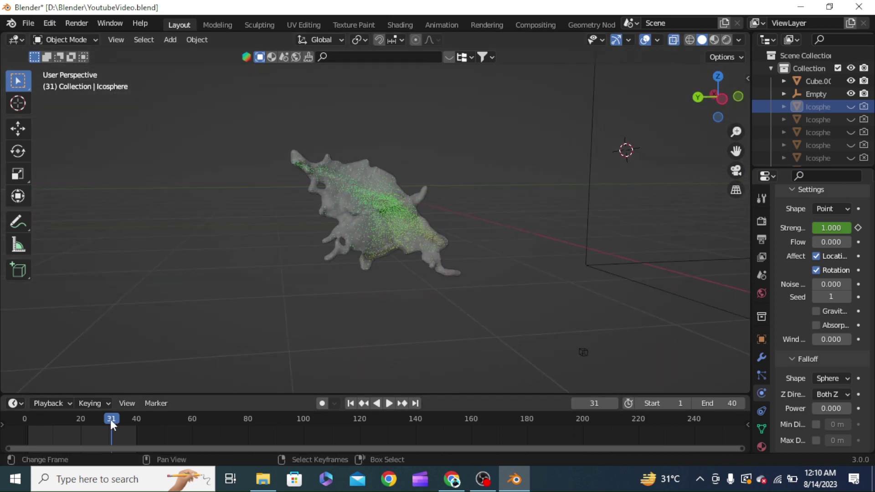
mouse_move(111, 419)
mouse_down()
mouse_move(99, 423)
mouse_move(112, 420)
mouse_up()
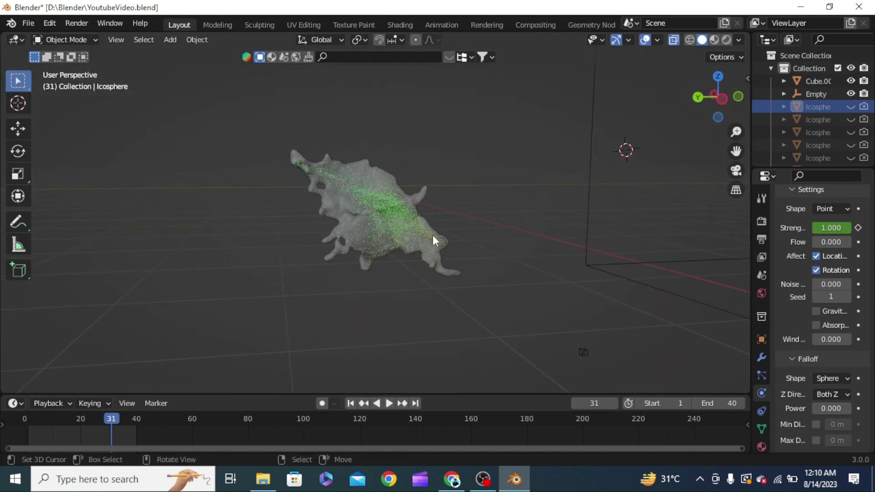
Step: Duplicate the fluid domain and place the copy beside it, about 1.24 m along X, 6.16 m along Y and 0.17 m along Z
click(391, 212)
scroll(391, 211, up, 3)
scroll(429, 228, down, 1)
key(shift+d)
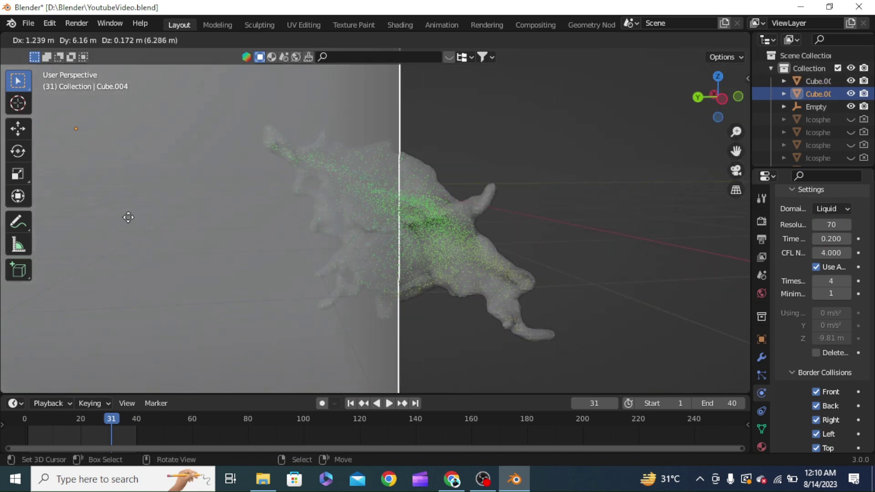
click(127, 217)
scroll(246, 222, down, 1)
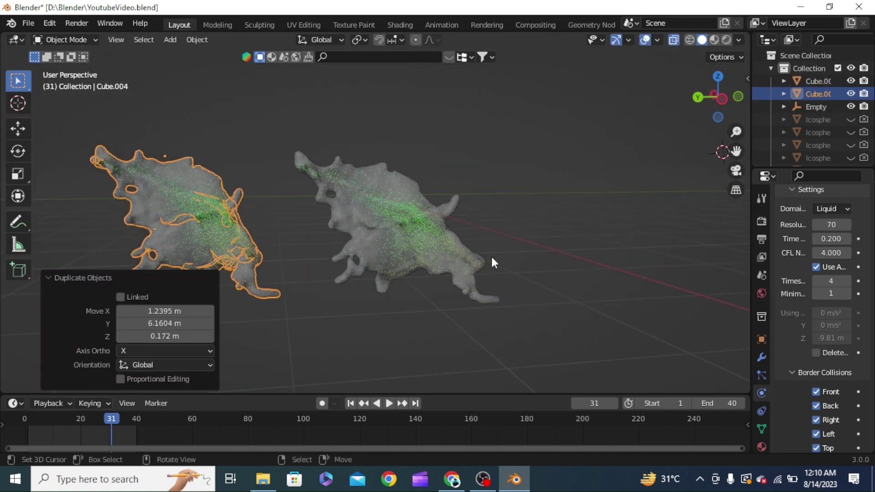
Step: Apply the fluid and liquid particle modifiers on the duplicated splash to turn it into a plain mesh
click(762, 340)
click(762, 357)
click(830, 238)
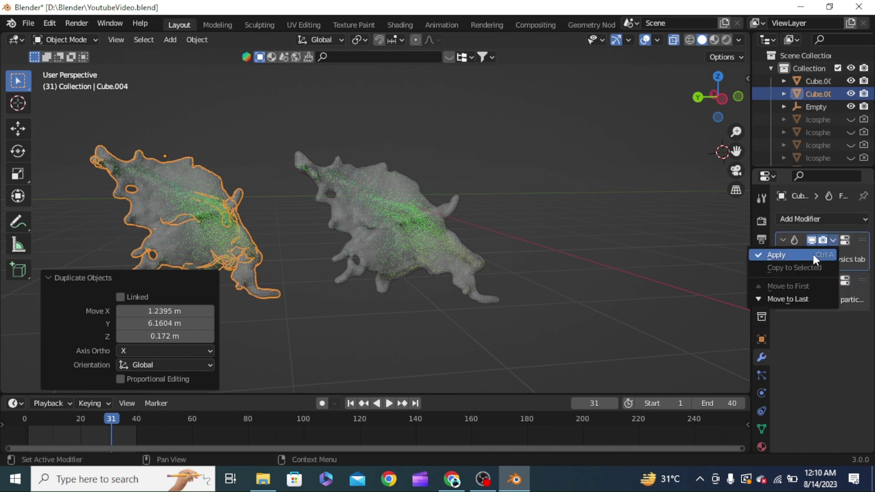
click(815, 254)
click(835, 240)
click(799, 272)
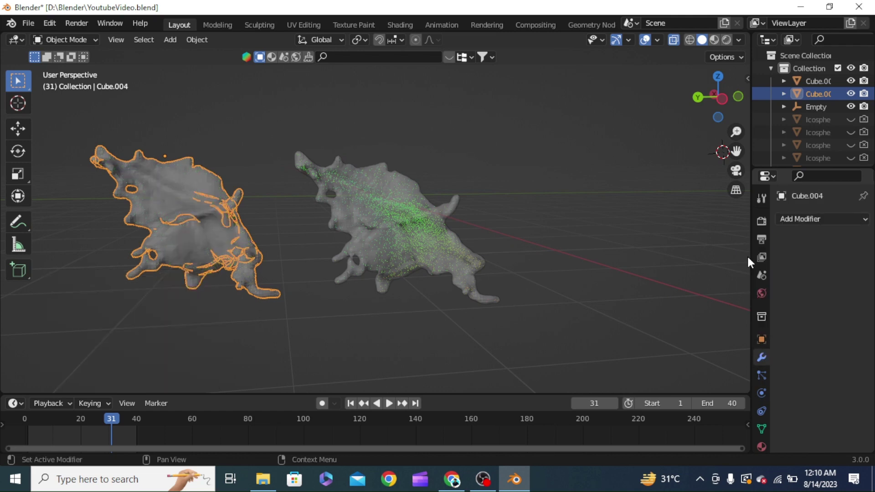
Step: Delete the original fluid domain, keeping only the duplicated splash mesh
scroll(451, 256, down, 1)
click(451, 256)
scroll(451, 255, down, 3)
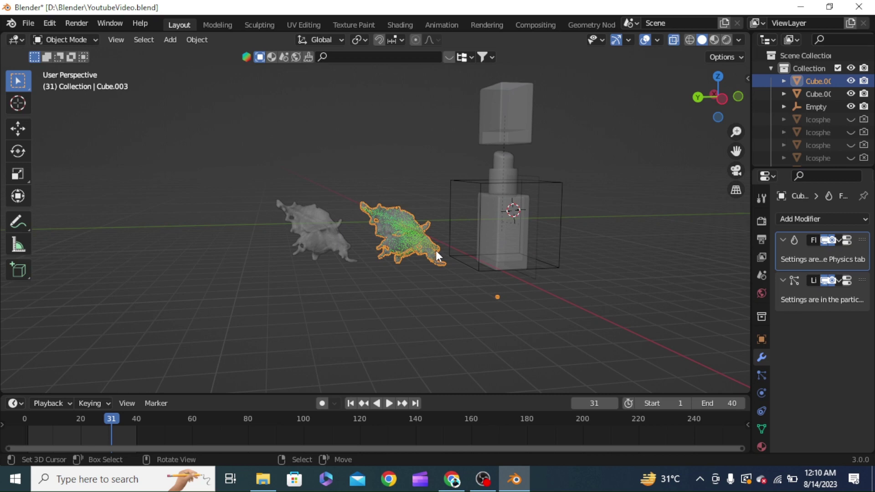
key(Delete)
Step: Apply Shade Smooth to the remaining splash mesh
click(328, 215)
scroll(329, 212, up, 2)
shift+middle_drag(330, 213, 578, 220)
scroll(578, 227, up, 1)
key(F3)
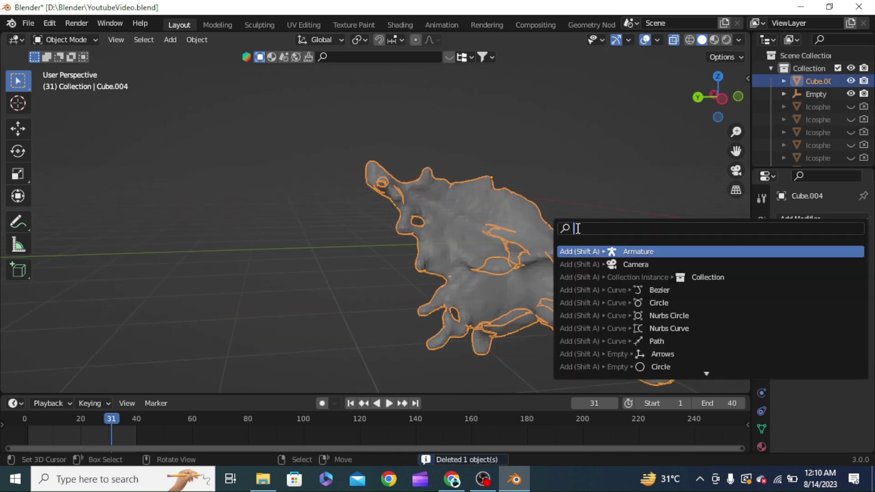
text(sha)
key(Down)
key(Return)
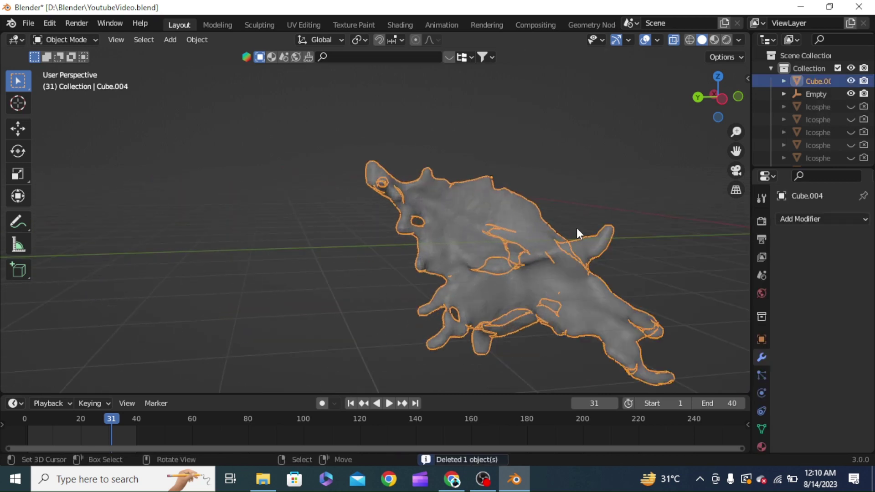
scroll(576, 230, up, 2)
scroll(472, 187, down, 5)
middle_drag(473, 187, 614, 240)
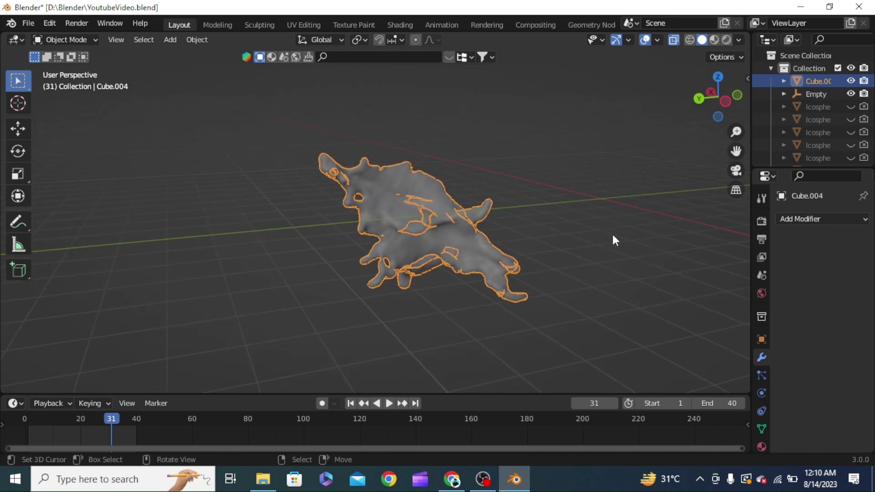
Step: Add a Decimate modifier to the splash mesh and set its collapse ratio to 0.8889
click(761, 339)
click(762, 357)
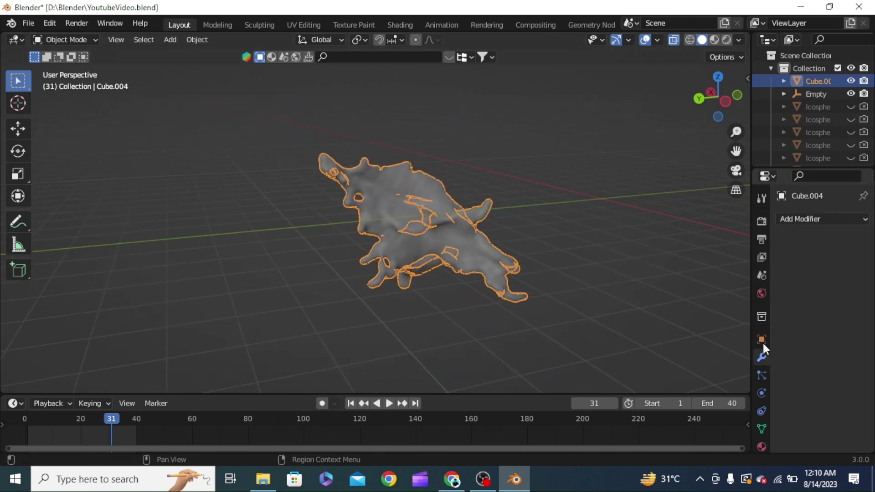
click(818, 218)
click(817, 218)
click(806, 219)
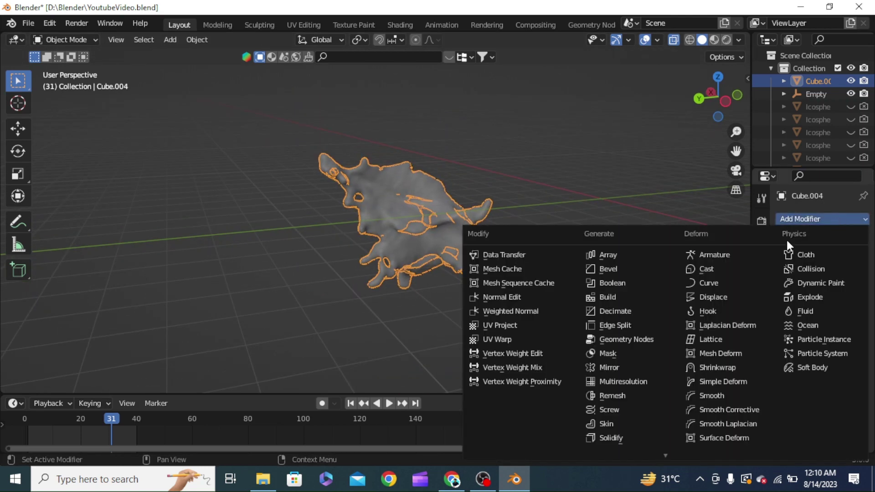
click(635, 310)
scroll(633, 302, up, 3)
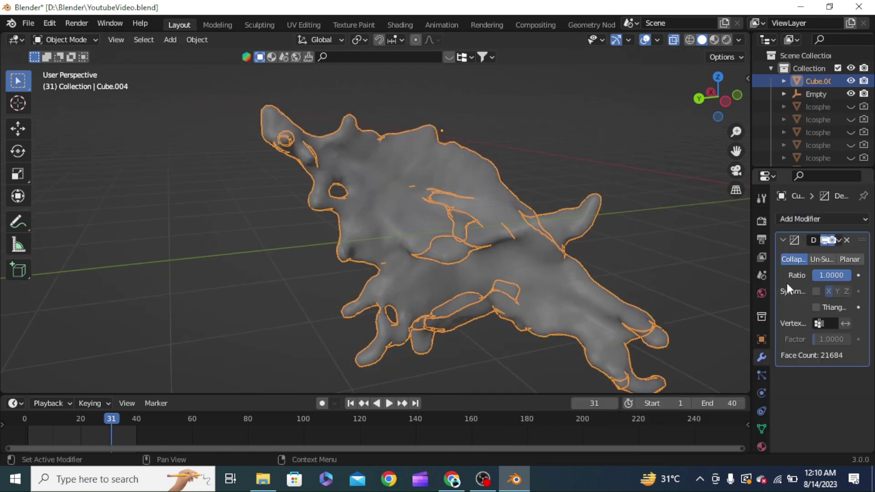
mouse_move(833, 275)
mouse_down()
mouse_move(815, 275)
mouse_move(827, 275)
mouse_up()
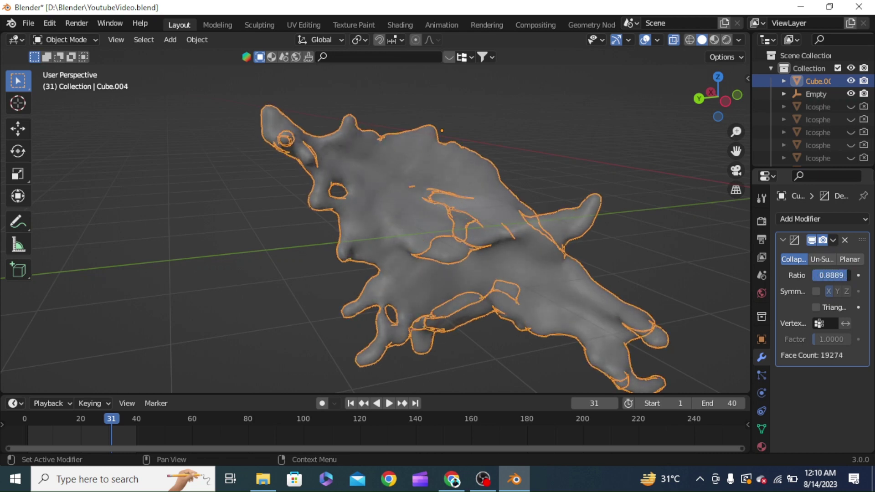
Step: Apply the Decimate modifier and inspect the splash mesh up close
click(831, 240)
click(805, 256)
middle_drag(657, 256, 575, 244)
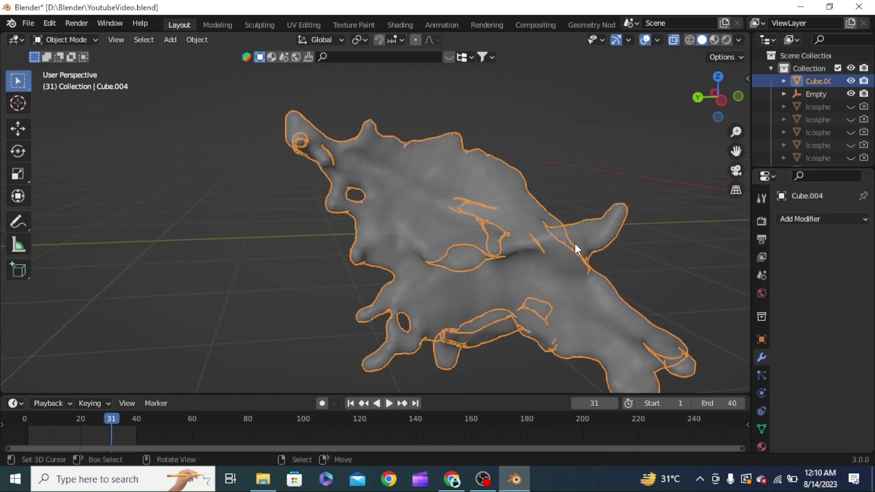
scroll(652, 175, up, 5)
click(690, 65)
scroll(507, 197, down, 3)
click(507, 197)
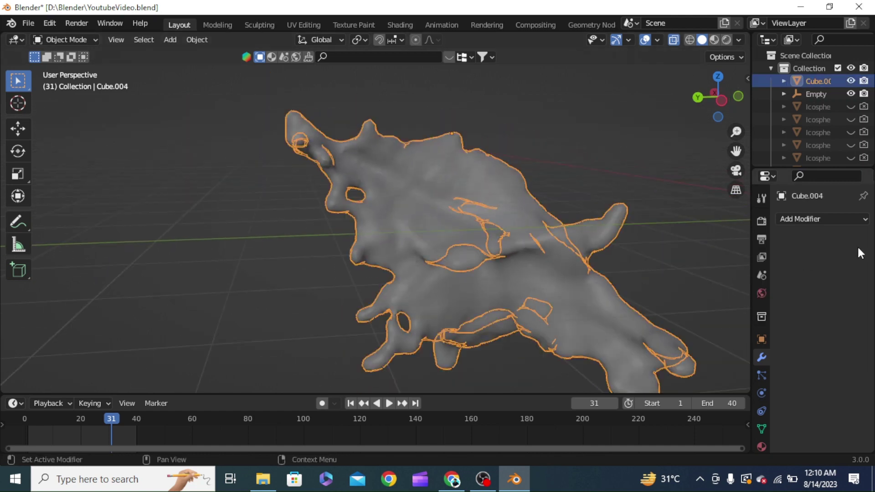
Step: Add a Subdivision Surface modifier to the splash mesh
click(808, 218)
scroll(634, 438, down, 3)
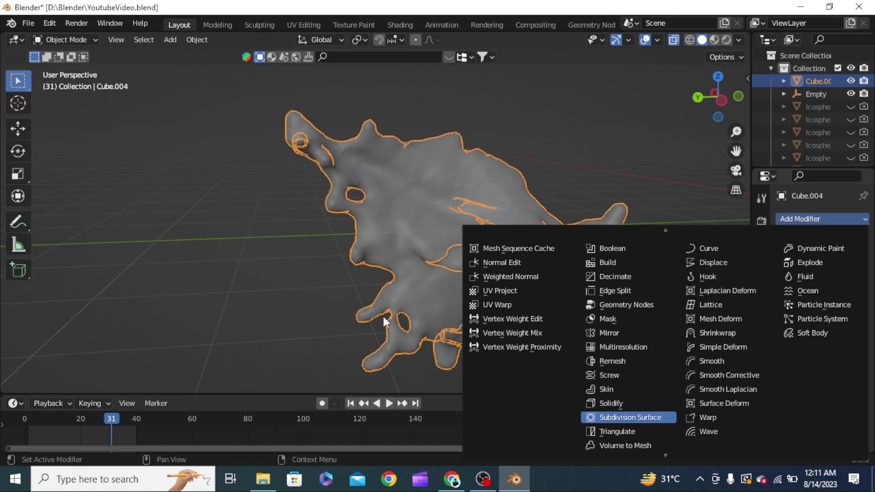
key(Return)
middle_drag(381, 316, 437, 318)
scroll(549, 293, down, 5)
middle_drag(549, 294, 426, 250)
Step: Set the splash mesh's X, Y and Z location to 0 m
key(g)
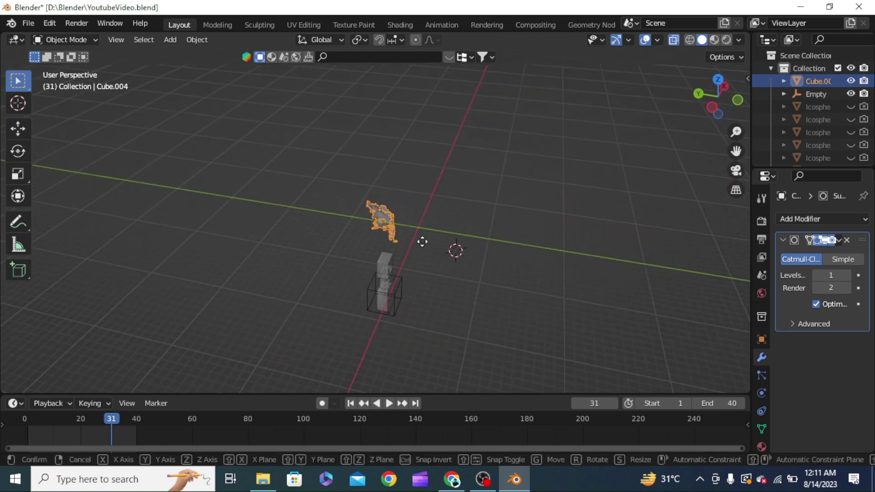
key(Escape)
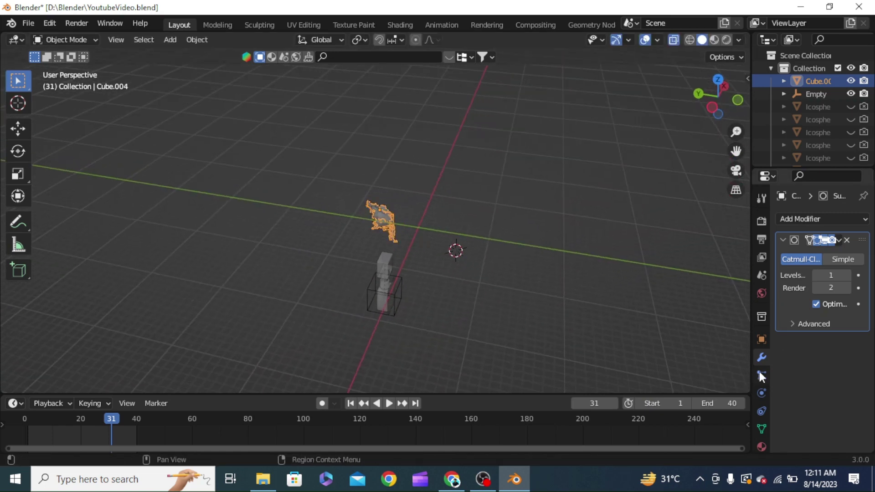
click(762, 339)
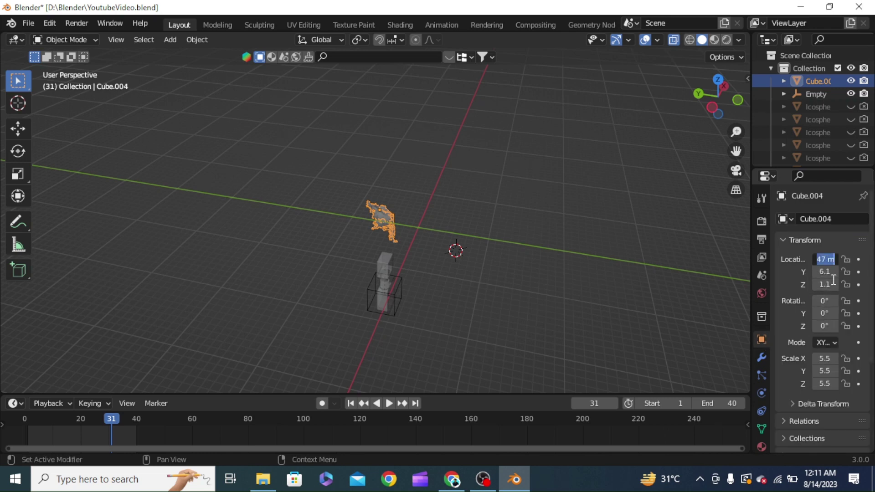
key(Tab)
text(0)
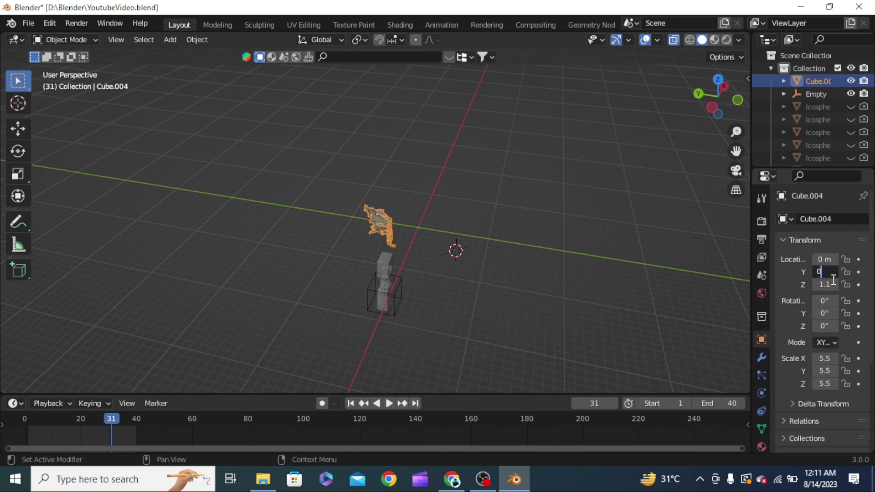
key(Tab)
text(0)
key(Return)
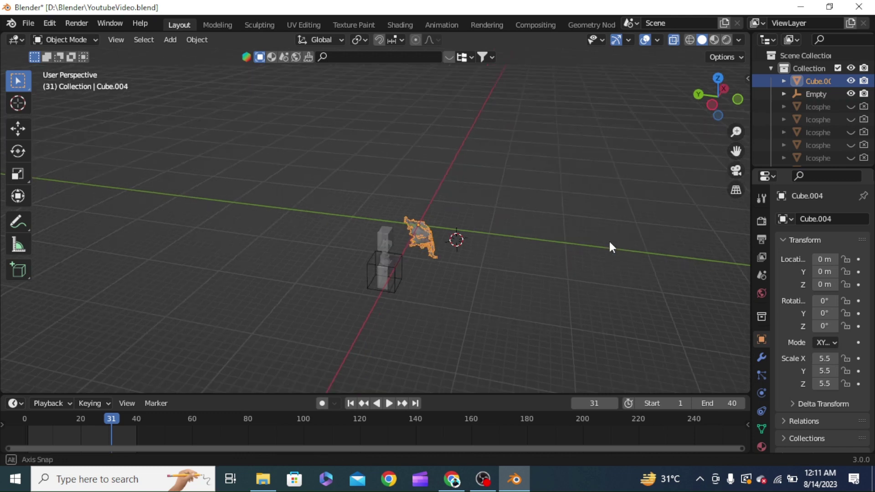
Step: Shrink the timeline to enlarge the viewport and scale the splash mesh up uniformly by about 3.12
drag(496, 394, 497, 430)
middle_drag(506, 364, 512, 277)
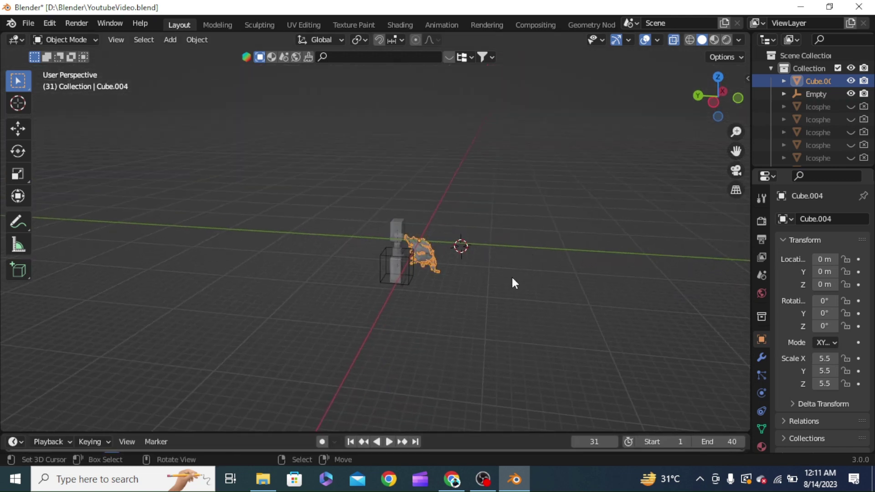
key(s)
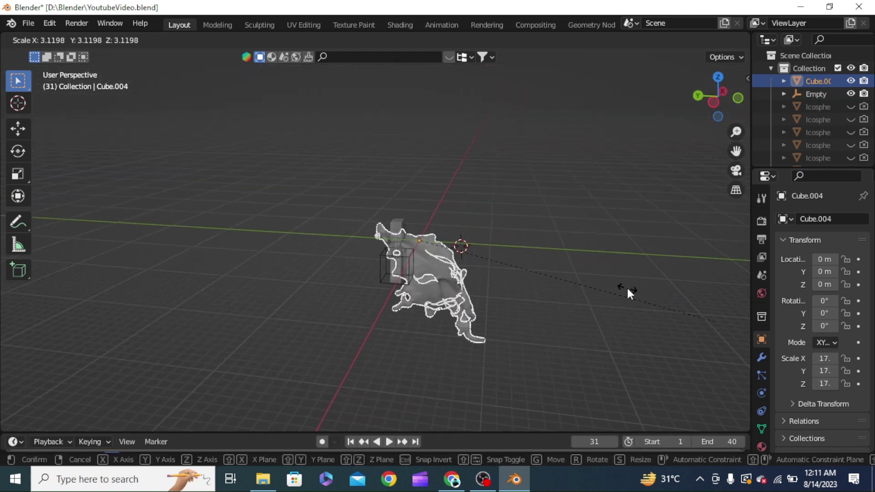
click(628, 291)
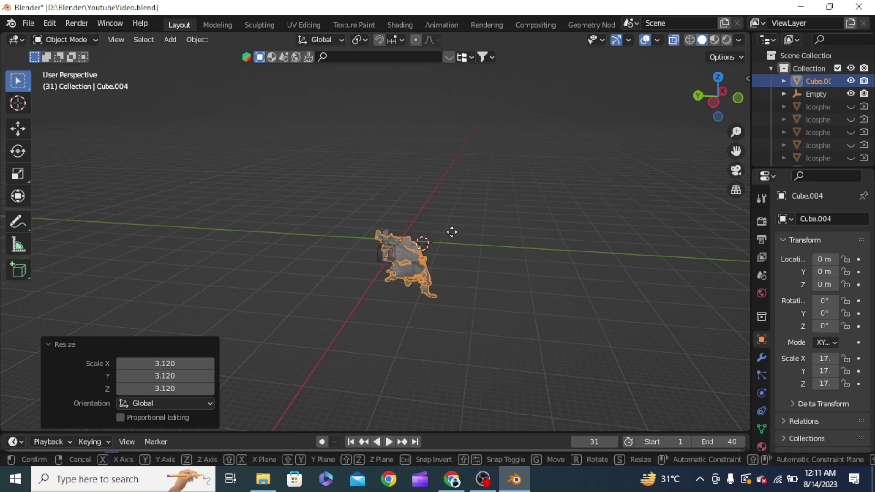
Step: Move the splash mesh up along the Z axis by about 6.61 m
key(g)
key(z)
click(636, 192)
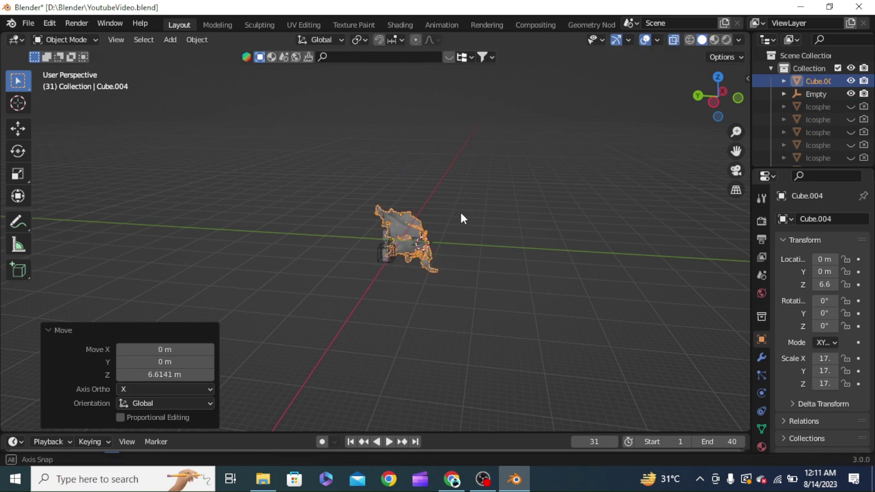
Step: Move the Empty holding the bottle along the X axis closer to the splash, and select the splash mesh
key(grave)
click(406, 170)
scroll(409, 216, up, 2)
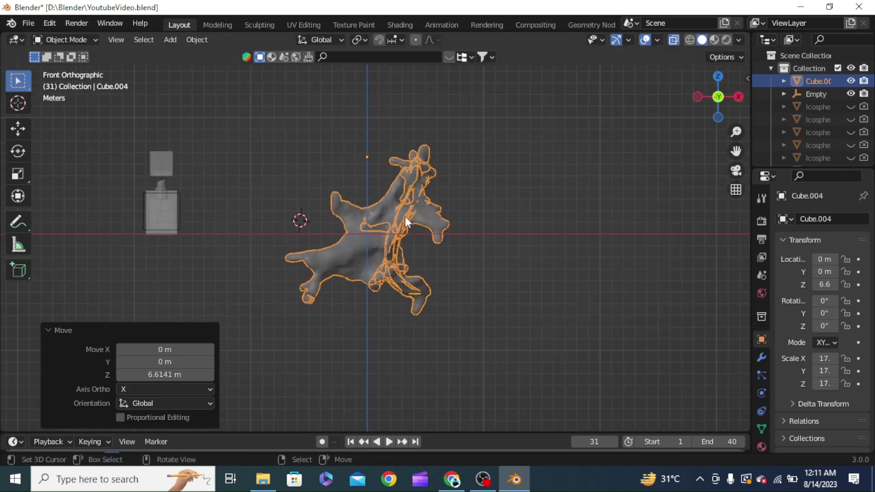
middle_drag(406, 217, 471, 226)
key(grave)
click(412, 194)
middle_drag(412, 194, 408, 277)
click(439, 250)
key(g)
key(x)
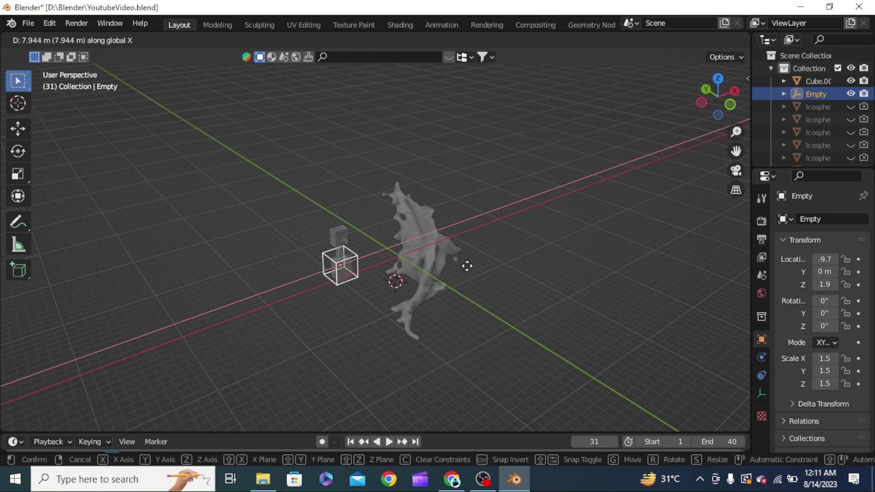
click(492, 258)
mouse_move(492, 258)
middle_down()
mouse_move(578, 247)
mouse_move(592, 230)
mouse_move(498, 254)
middle_up()
scroll(606, 230, up, 5)
click(498, 249)
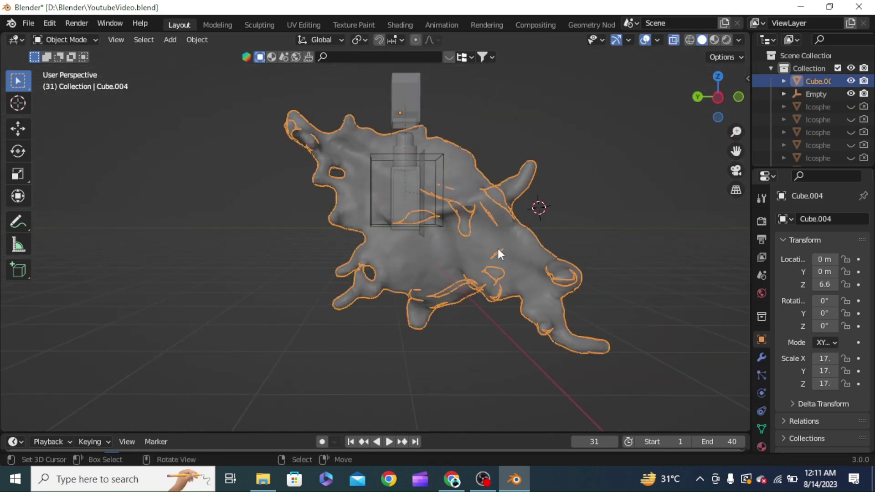
key(r)
text(z)
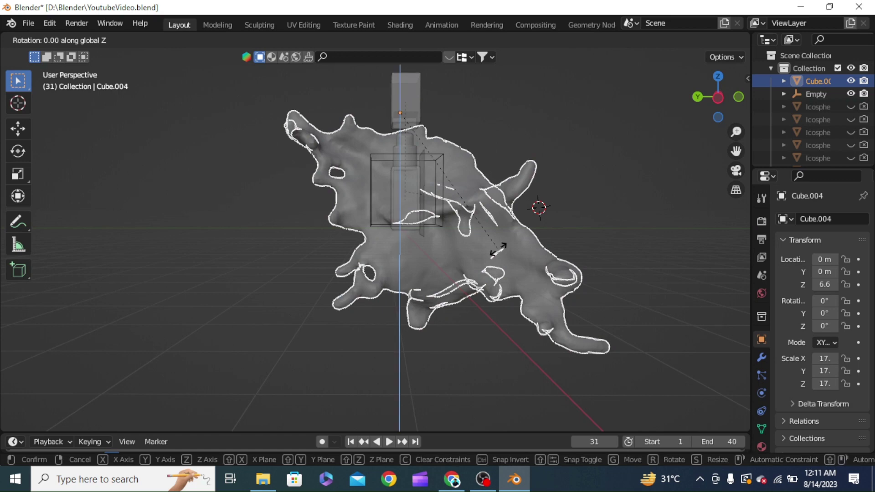
text(780)
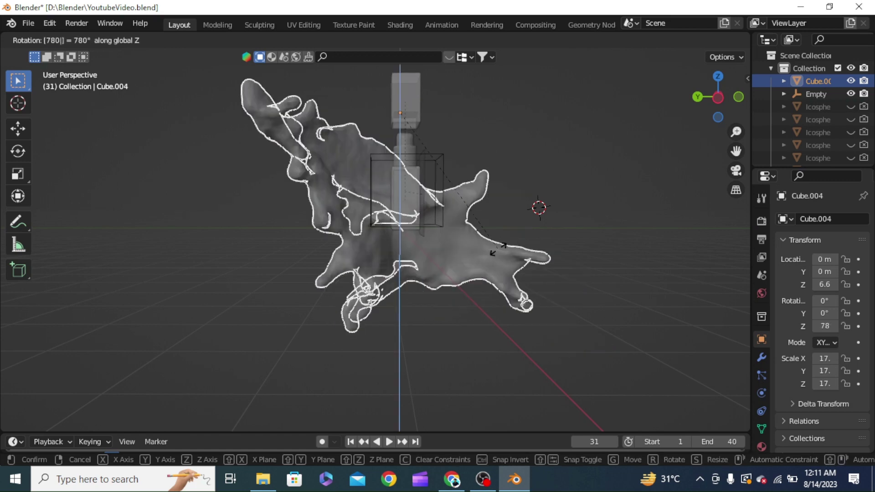
key(Escape)
Step: Switch to the Shading workspace and create a new material for the splash mesh
middle_drag(498, 285, 565, 256)
click(400, 25)
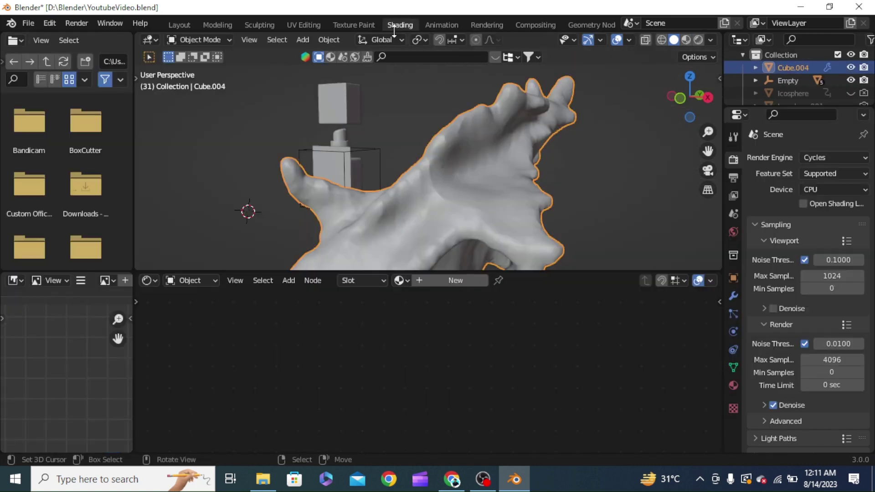
middle_drag(475, 211, 419, 179)
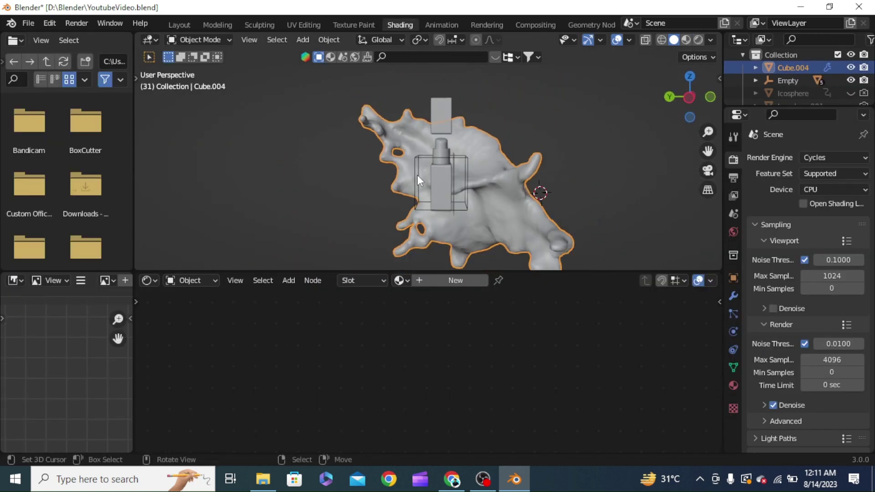
click(459, 280)
scroll(387, 100, up, 3)
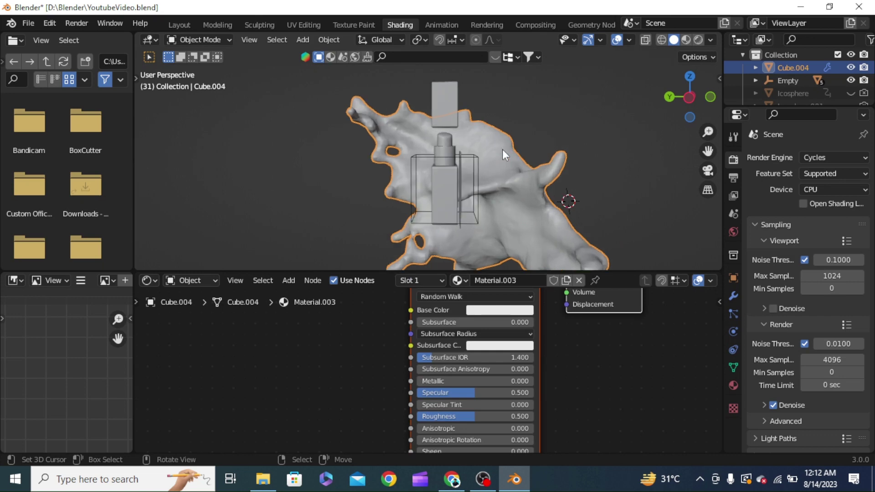
Step: Check the bottle's materials and assign the existing InnerLiquid material to the splash mesh
middle_drag(502, 149, 370, 223)
click(370, 223)
middle_drag(485, 217, 508, 226)
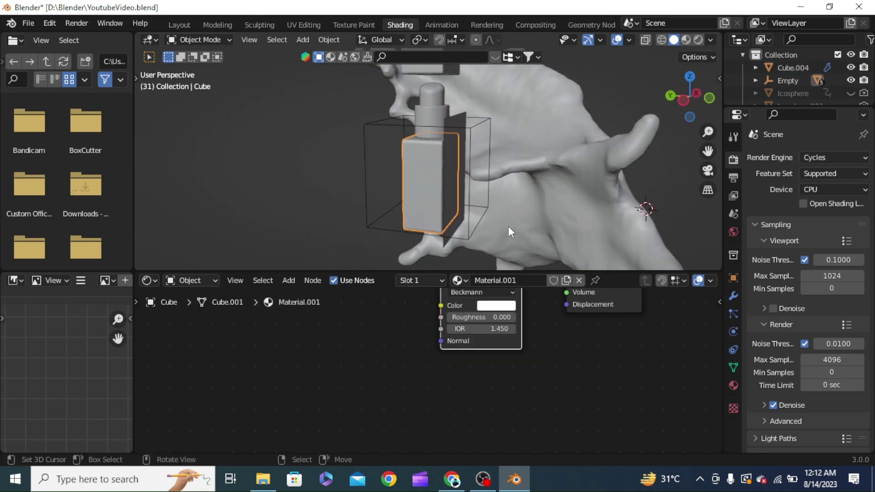
click(510, 204)
click(407, 179)
click(512, 207)
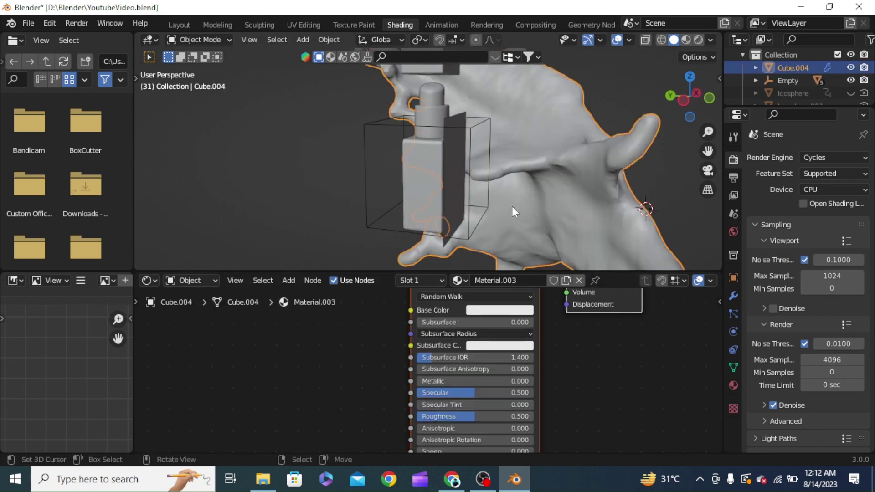
click(469, 280)
click(441, 171)
click(508, 178)
click(459, 280)
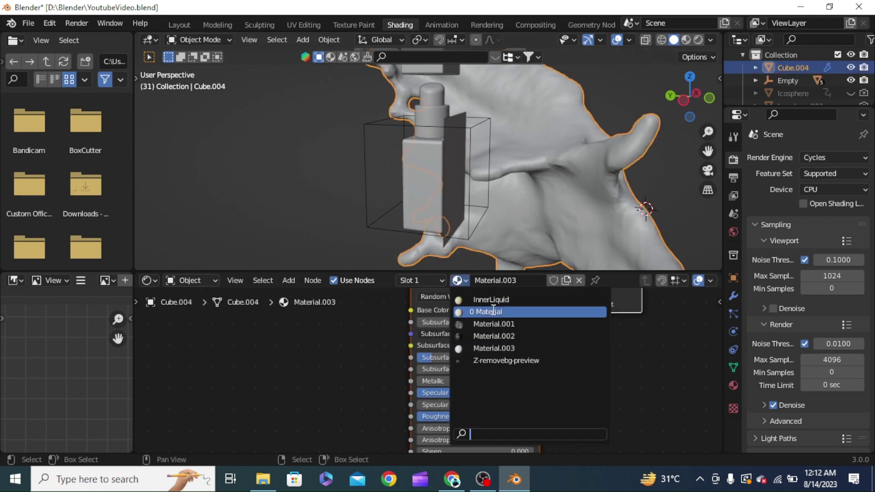
click(495, 297)
Step: Make an independent copy of the splash mesh's InnerLiquid material and name it Simulation
scroll(522, 216, down, 1)
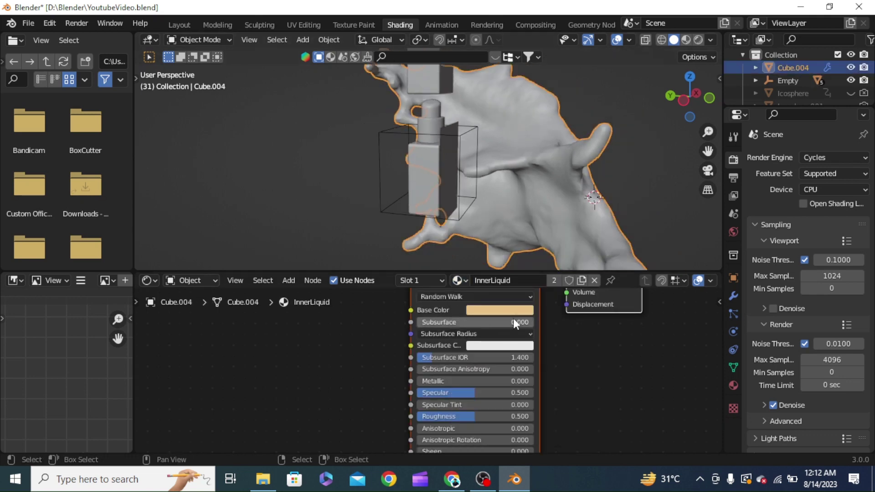
click(583, 280)
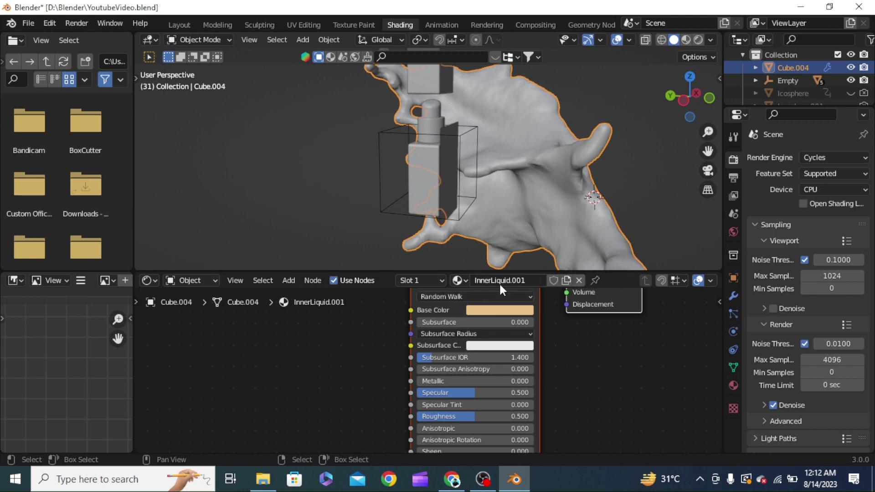
text(Simulation)
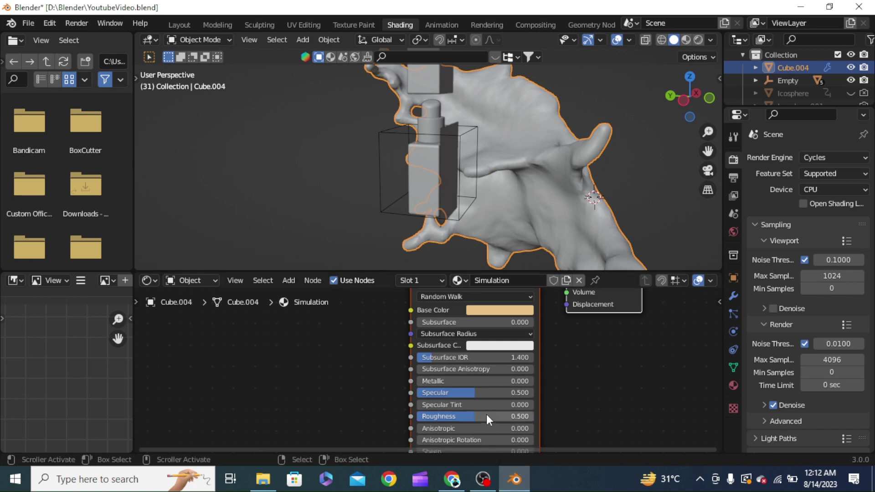
Step: Lower the Simulation material's roughness to about 0.191 and shift its base color slightly towards yellow
drag(440, 416, 436, 416)
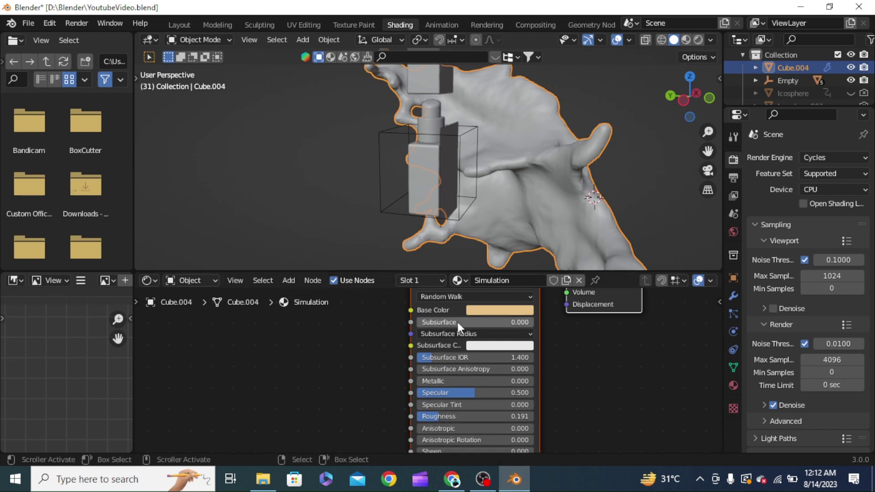
click(483, 310)
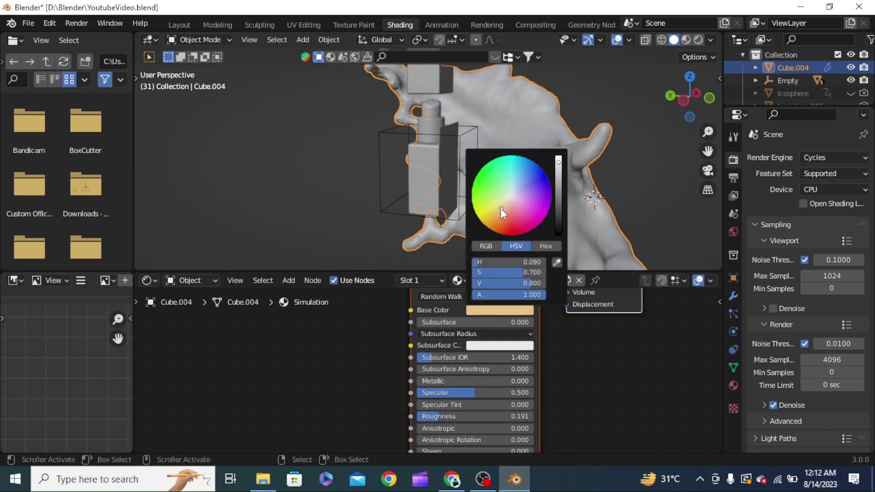
drag(500, 209, 496, 209)
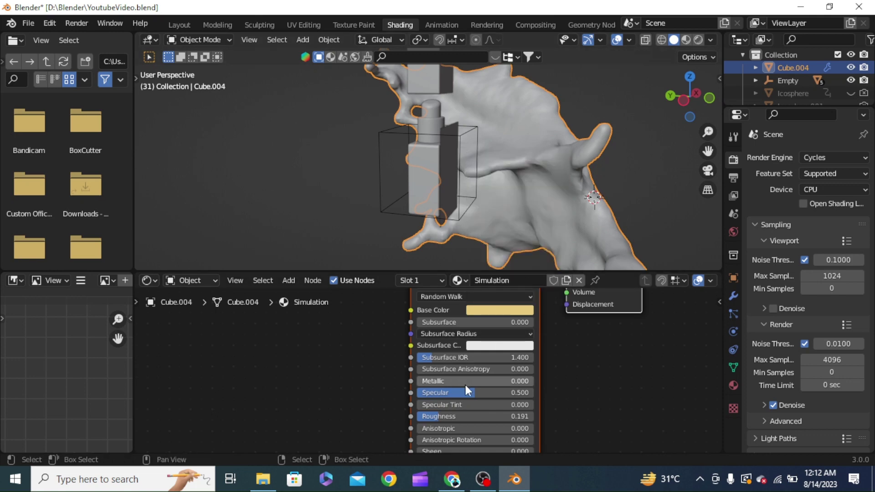
click(453, 415)
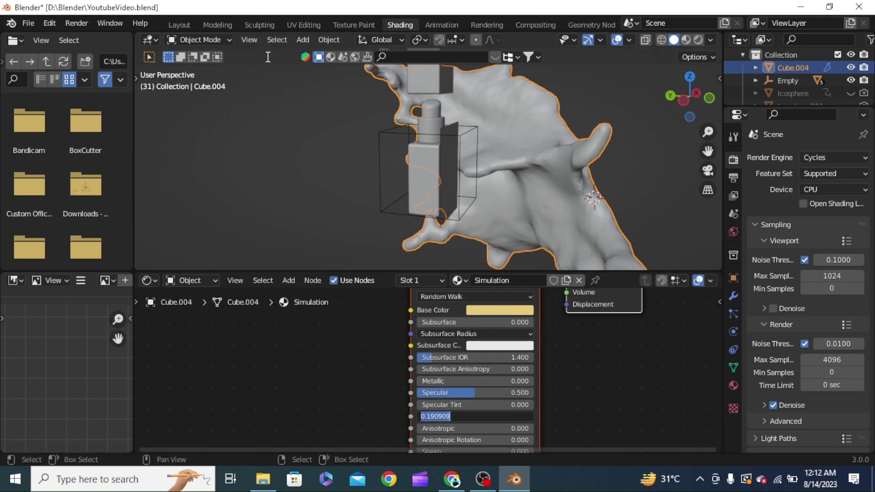
Step: Return to the Layout workspace and snap the 3D cursor to the world origin
click(190, 23)
scroll(543, 287, down, 3)
middle_drag(543, 287, 444, 275)
key(shift+s)
click(363, 318)
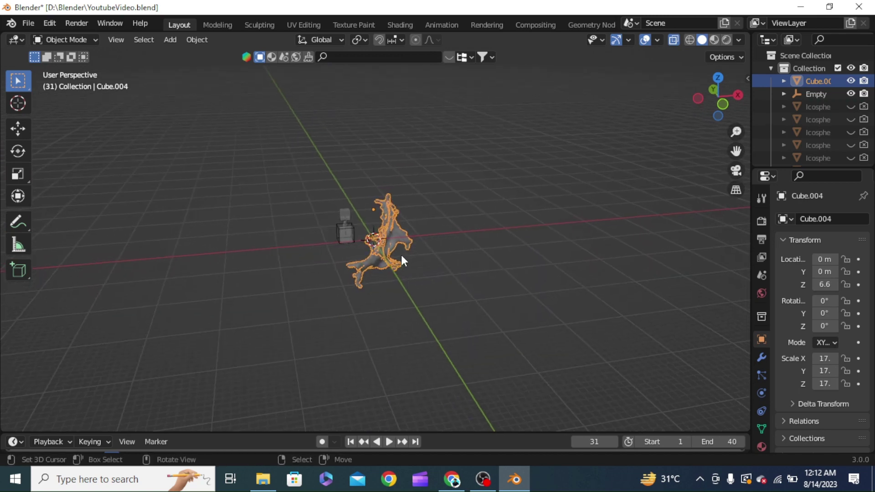
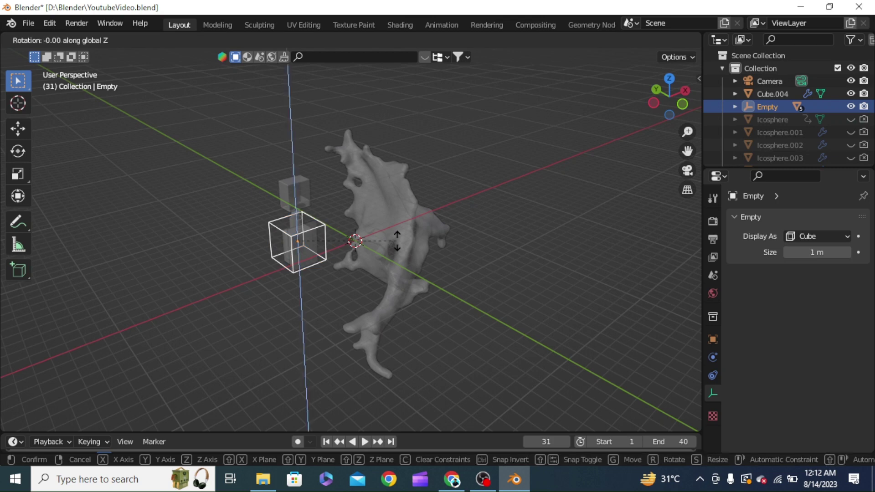
Step: Rotate the Empty holding the bottle by -90° around the global Z axis
key(Escape)
text(rz)
text(-90)
key(Return)
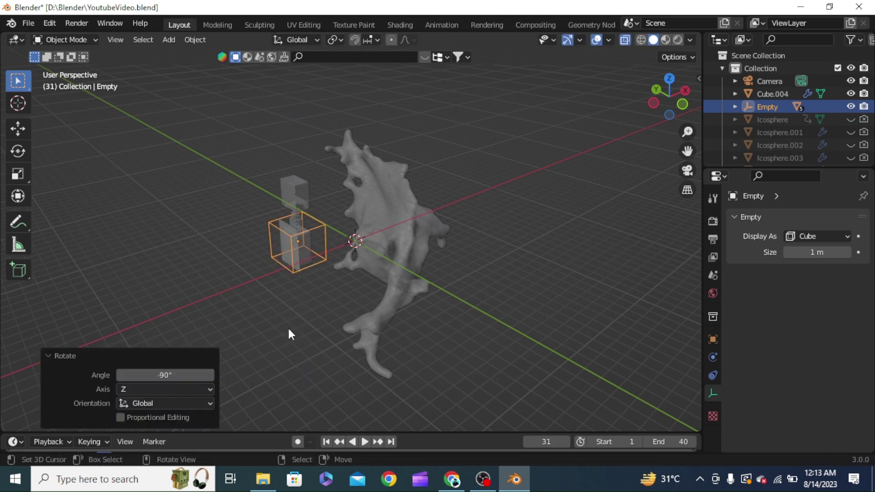
Step: Enable depth of field on the camera and pick the bottle body as its focus object
middle_drag(289, 332, 430, 303)
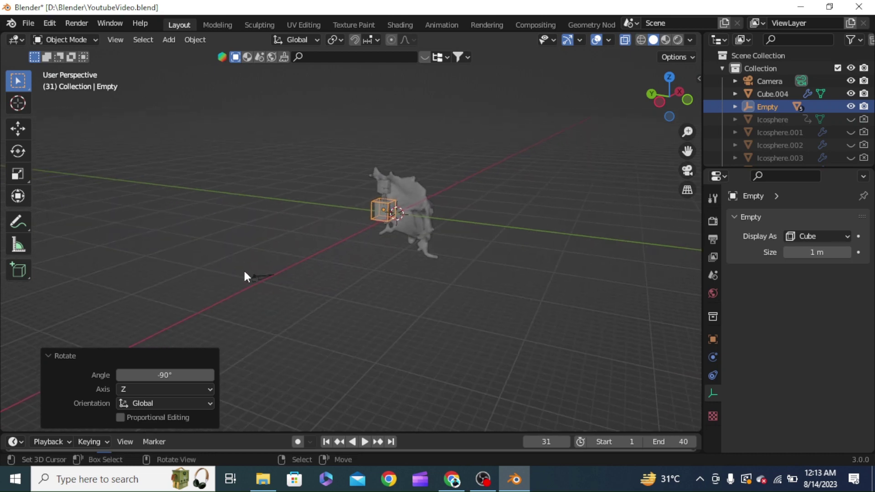
click(244, 274)
key(KP_Decimal)
scroll(431, 286, down, 5)
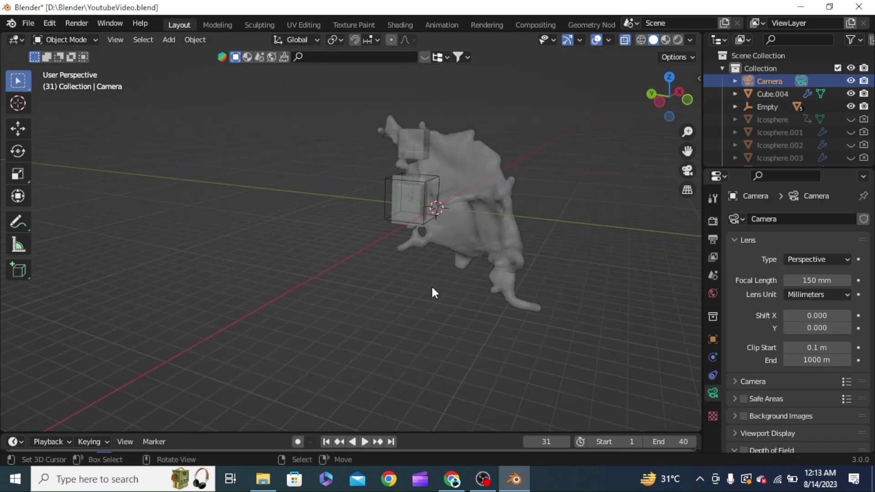
scroll(858, 356, down, 4)
click(747, 371)
click(844, 393)
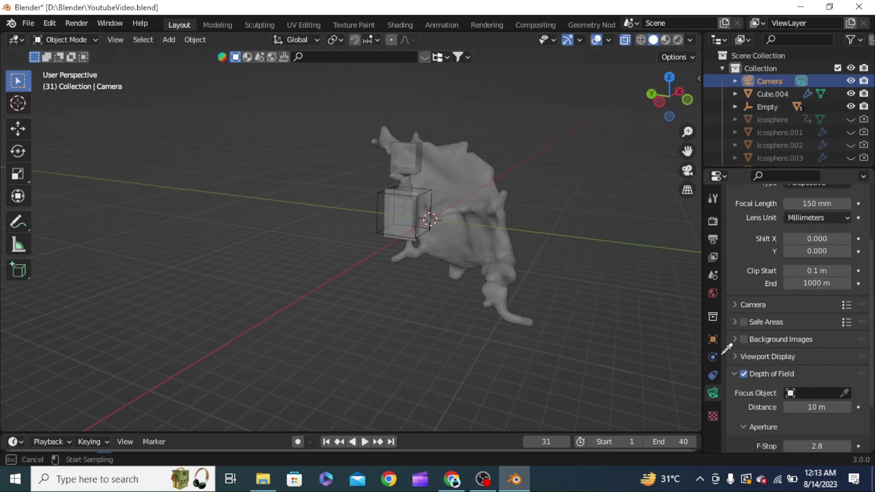
click(403, 207)
mouse_move(402, 207)
middle_down()
mouse_move(441, 225)
mouse_move(496, 224)
mouse_move(447, 224)
mouse_move(414, 201)
middle_up()
scroll(413, 200, down, 2)
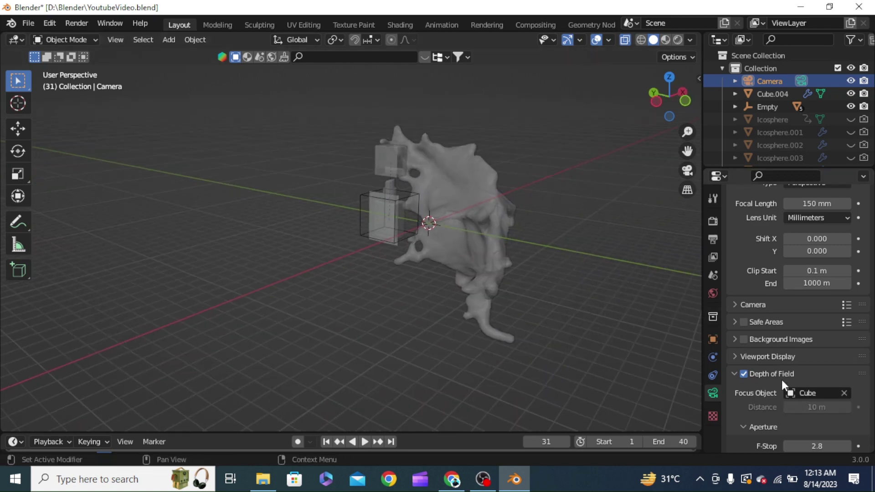
Step: Set the camera's X rotation to 90°
scroll(468, 315, down, 4)
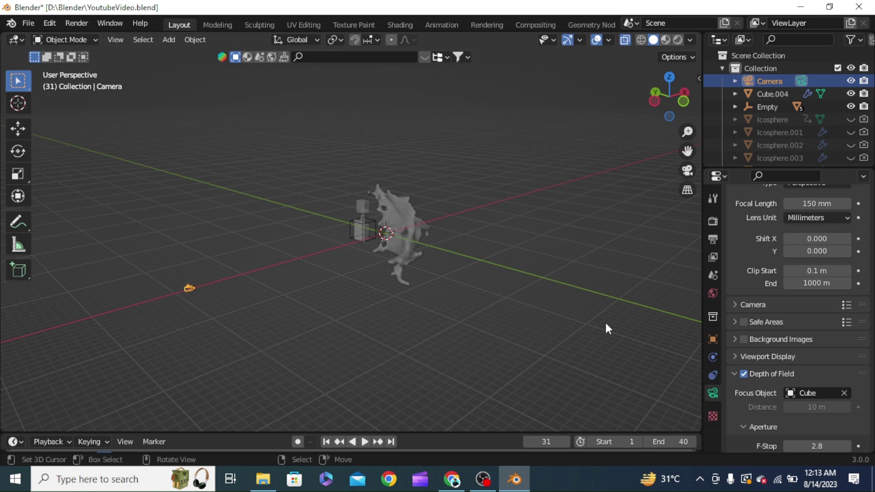
click(712, 339)
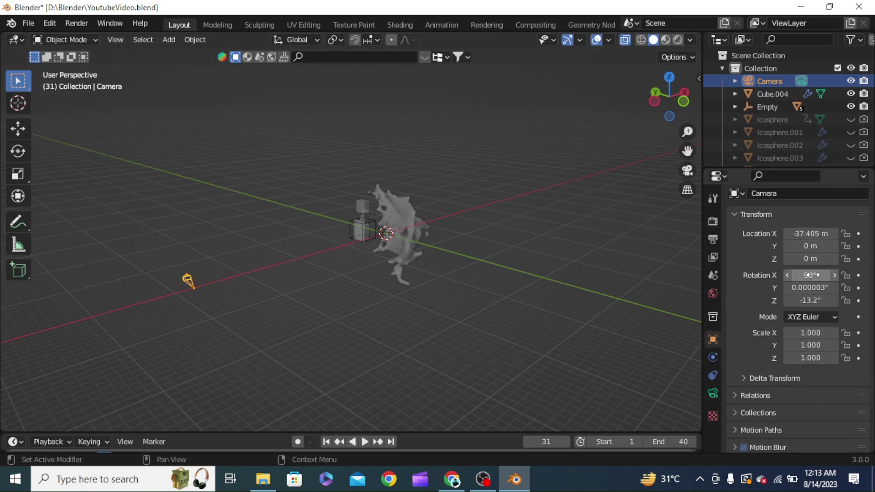
key(Return)
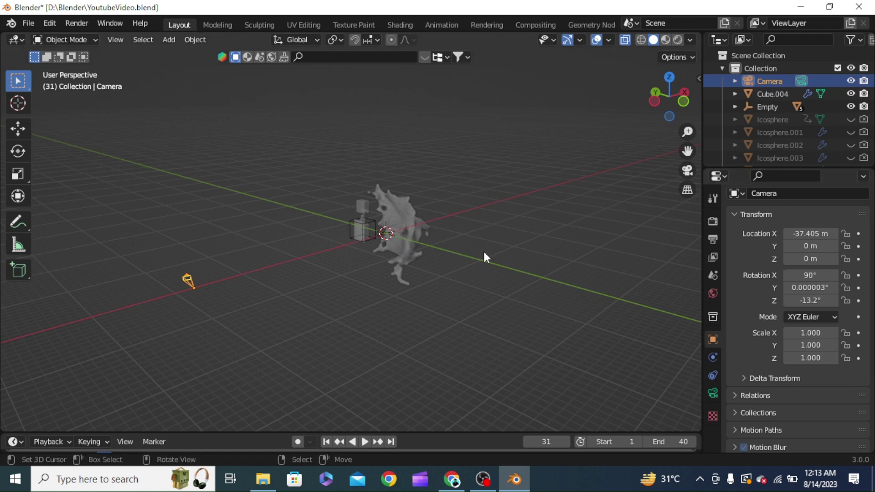
Step: Turn the camera around the global Z axis to face the bottle and set its Z rotation to -100°
key(r)
key(z)
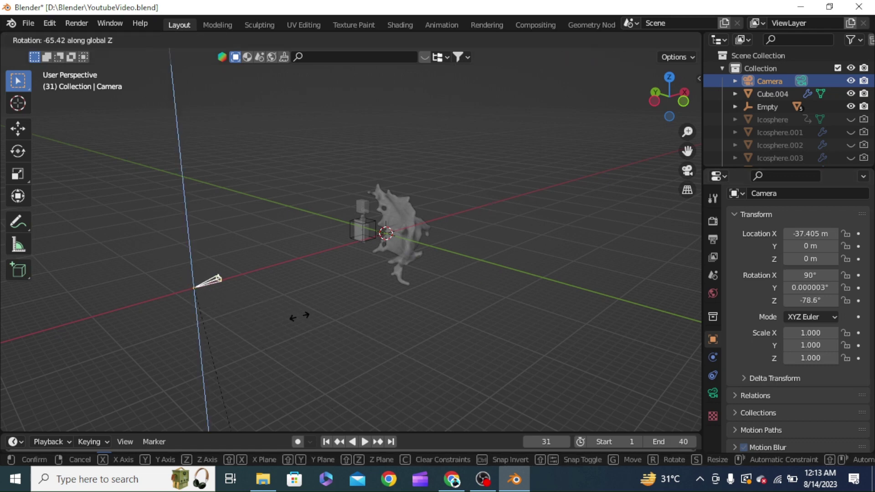
click(314, 318)
middle_drag(330, 318, 412, 300)
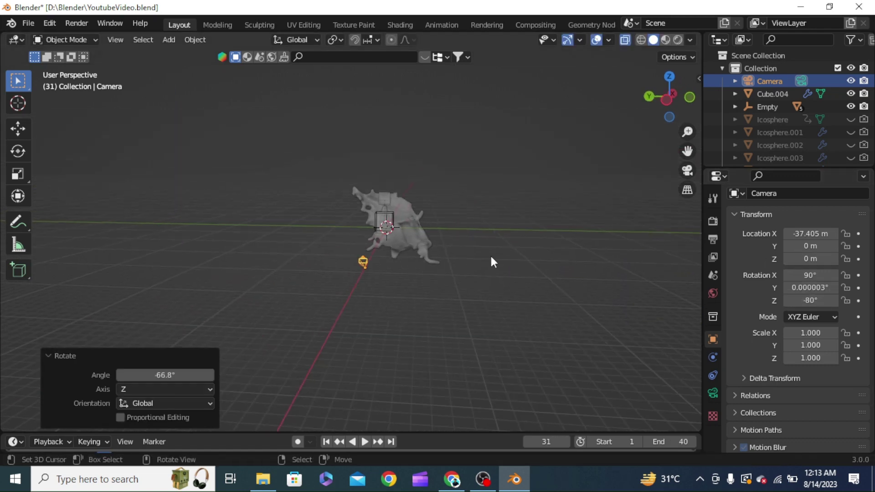
key(r)
key(z)
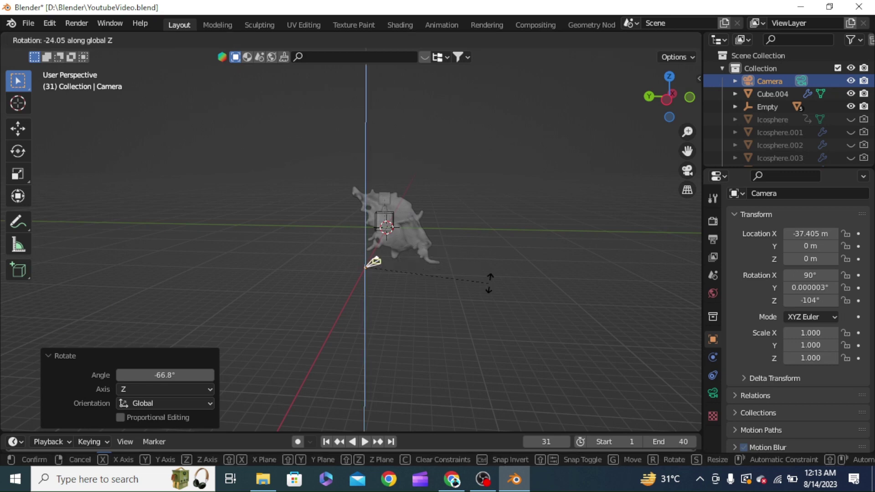
click(489, 283)
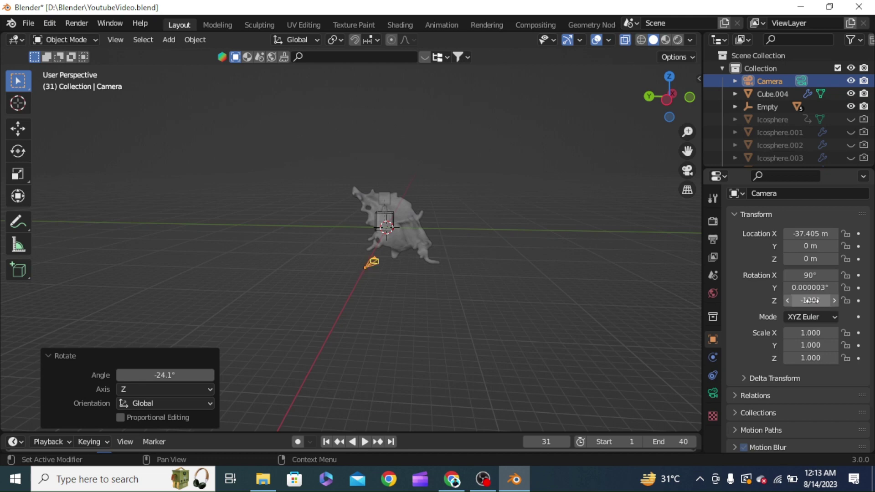
Step: Look through the camera, lock it to the view, and pull it back to frame the bottle and splash
key(KP_0)
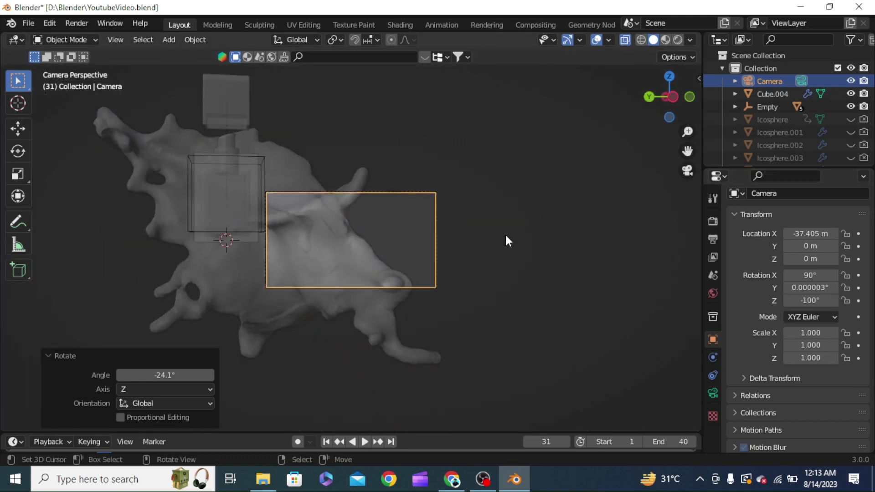
key(n)
click(695, 140)
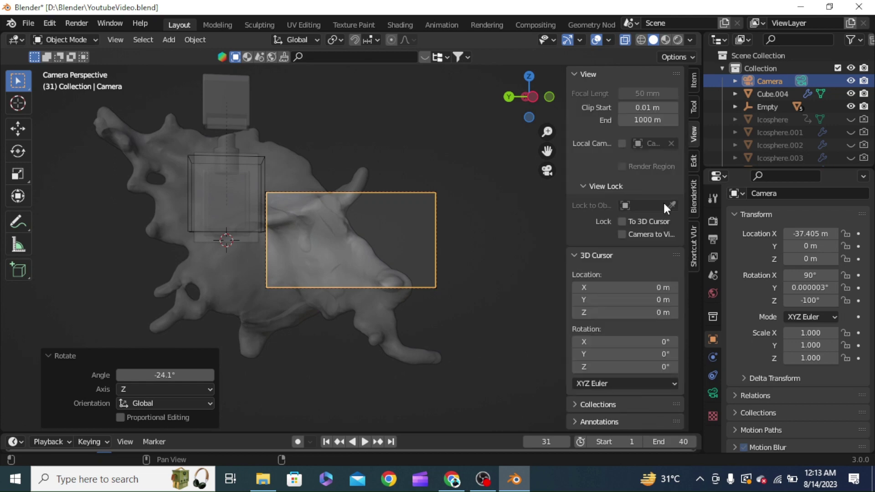
click(622, 234)
key(n)
scroll(424, 222, down, 3)
shift+middle_drag(422, 220, 474, 248)
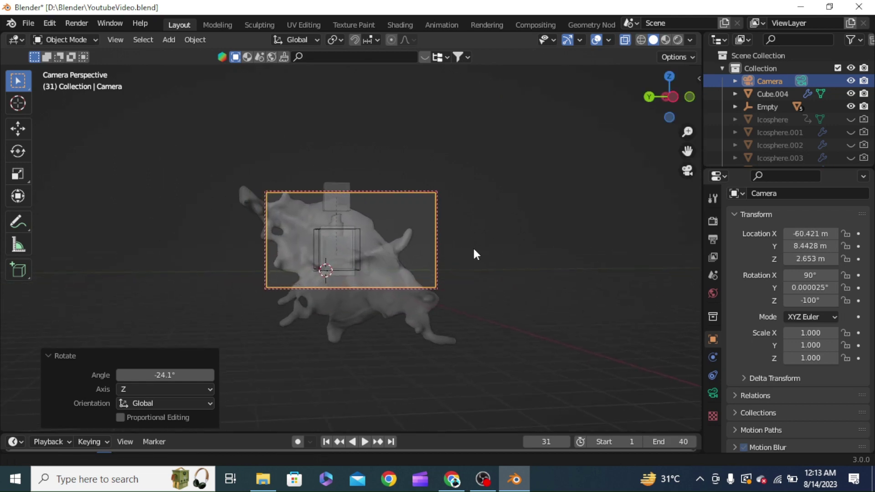
middle_drag(693, 250, 552, 246)
Step: Set the output resolution to 2048 × 2048 px
click(713, 221)
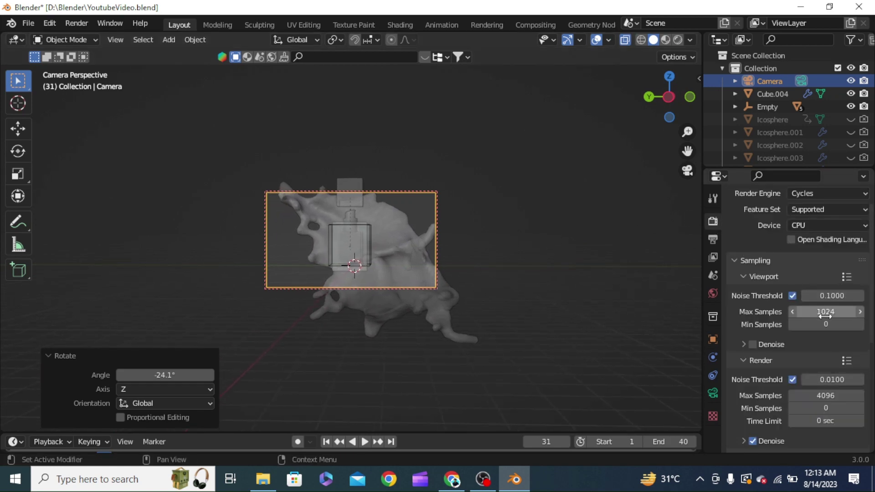
scroll(825, 315, down, 1)
scroll(808, 301, up, 2)
click(713, 240)
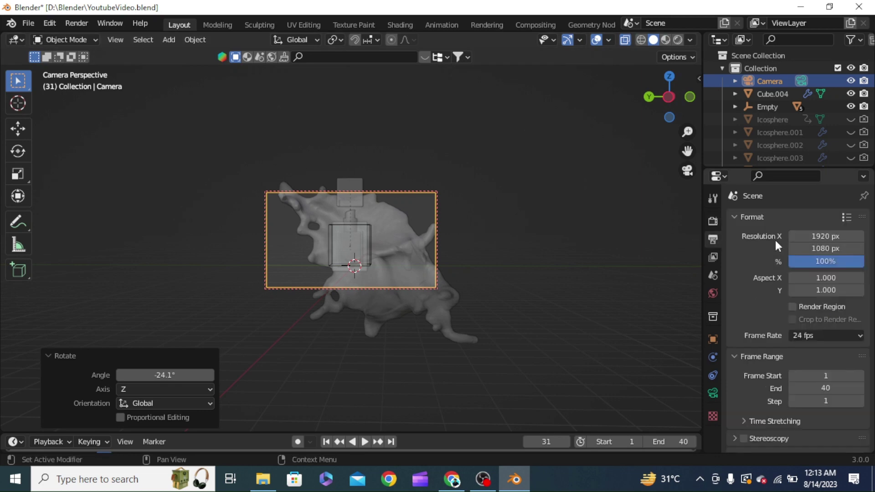
click(828, 240)
text(2048)
key(Tab)
text(2048)
key(Return)
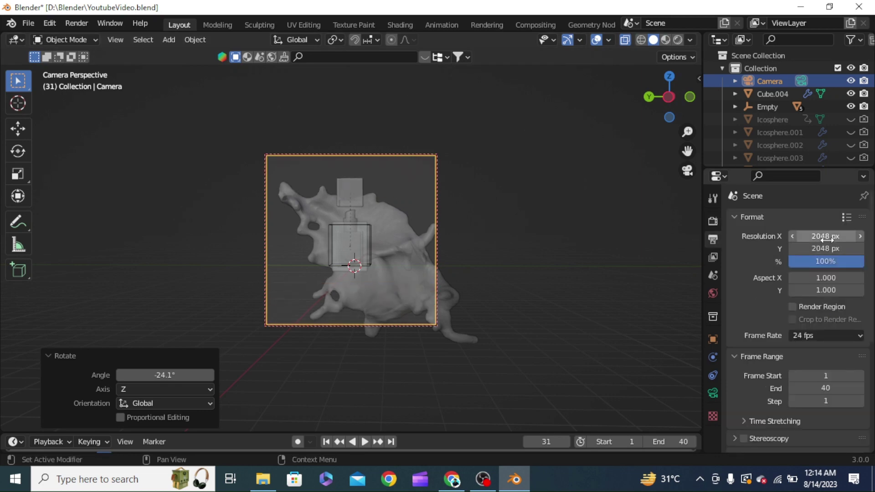
Step: Raise the splash mesh about 2.96 m along the global Z axis
key(g)
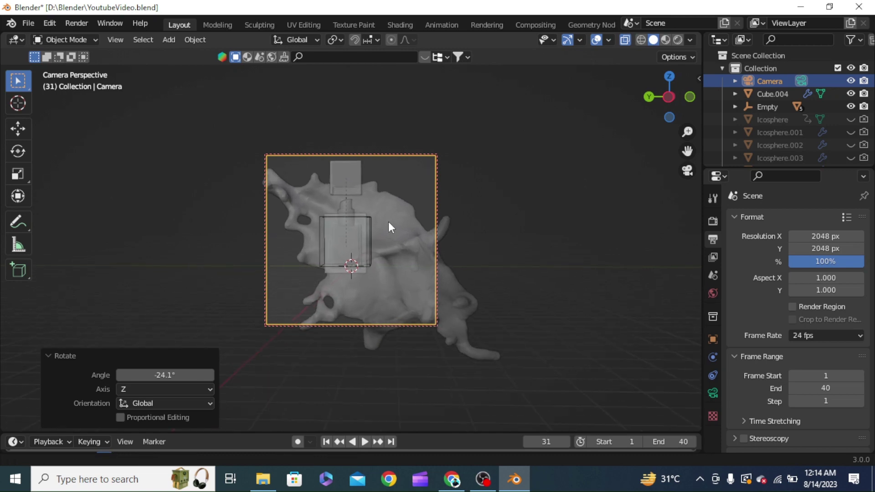
click(466, 308)
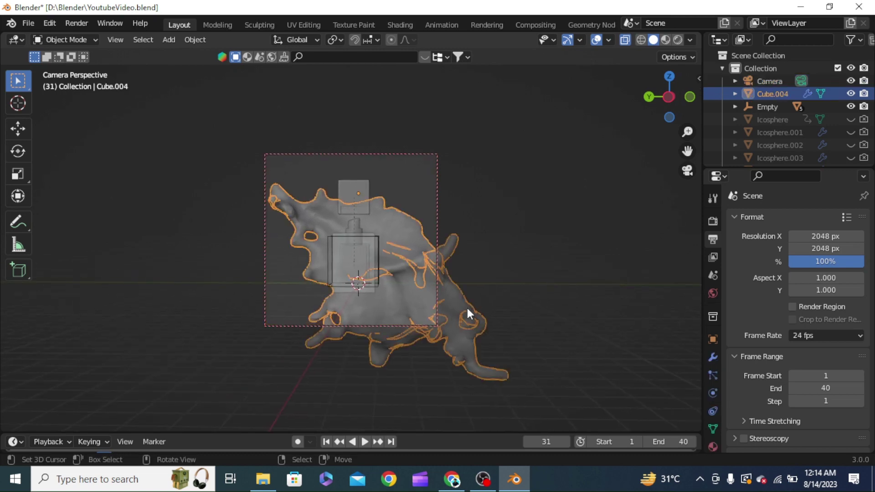
key(g)
key(z)
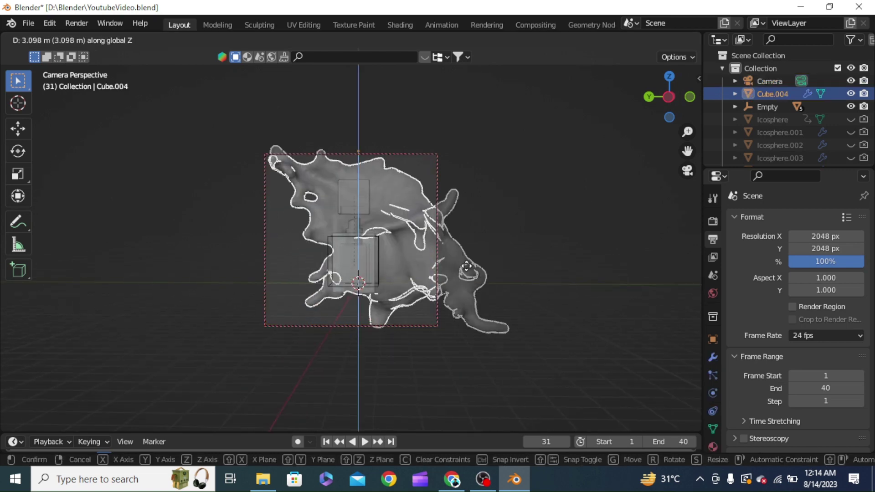
click(467, 273)
Step: Shift the splash mesh about 0.64 m along the global Y axis
key(g)
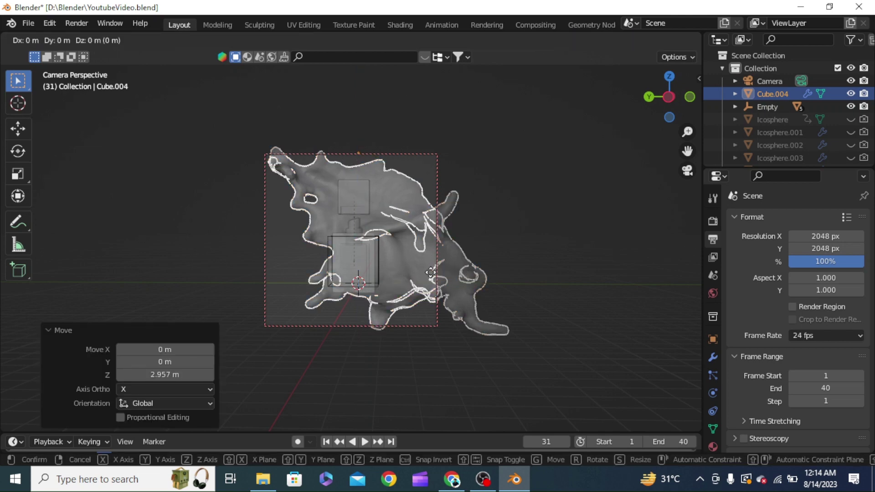
key(x)
key(Escape)
key(g)
key(y)
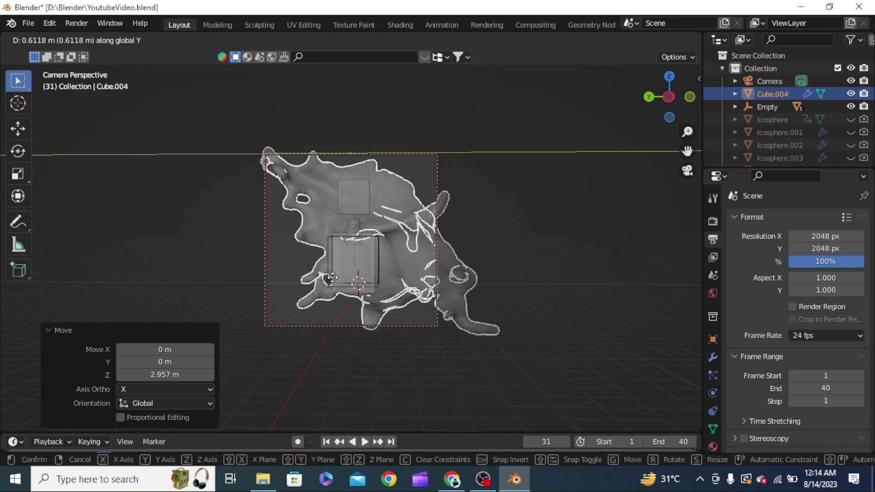
click(434, 297)
Step: Scale the splash mesh to about 0.81 and lower it about 1.56 m along the global Z axis
key(s)
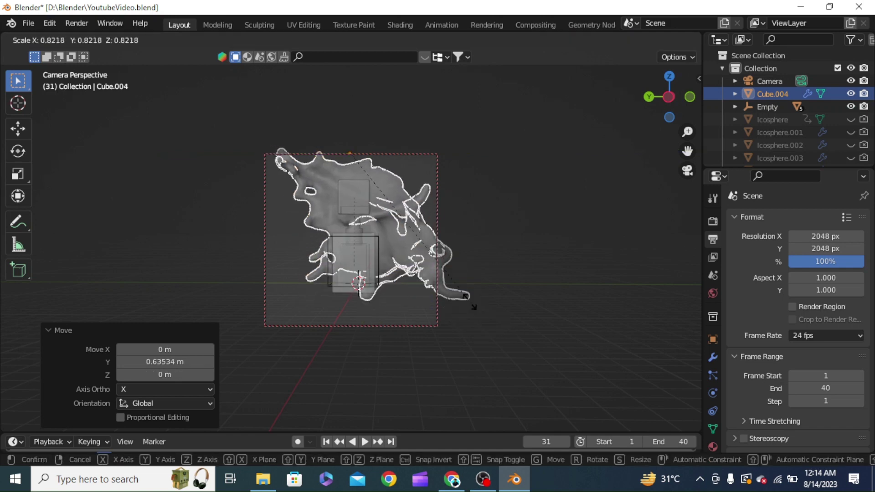
click(472, 302)
key(g)
key(z)
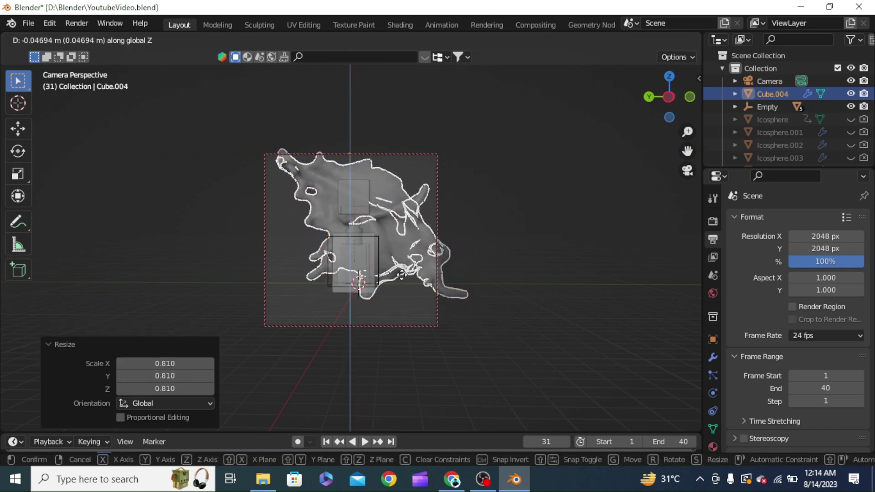
click(401, 261)
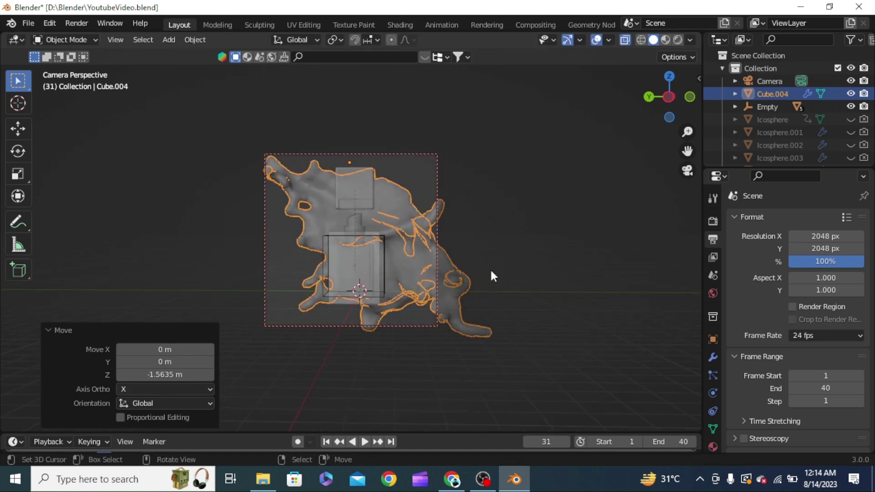
Step: Unlock the camera from the view and snap the 3D cursor to the world origin
key(n)
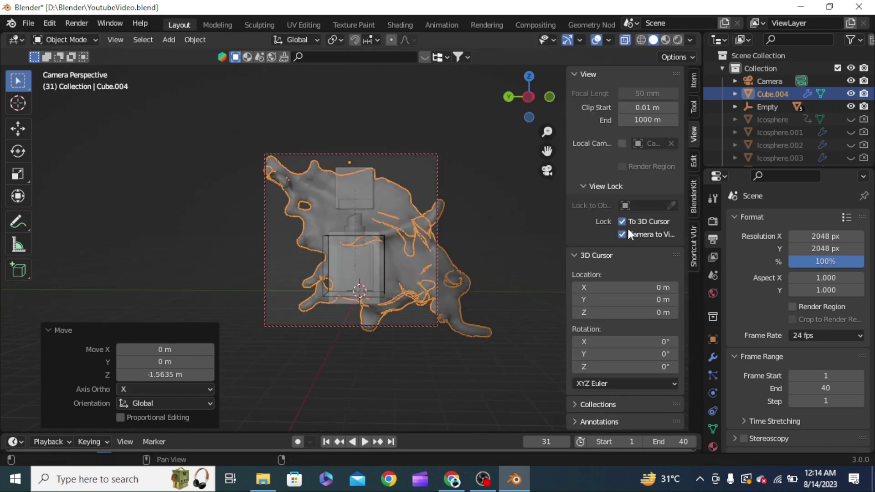
key(n)
middle_drag(542, 219, 444, 245)
key(shift+s)
click(340, 309)
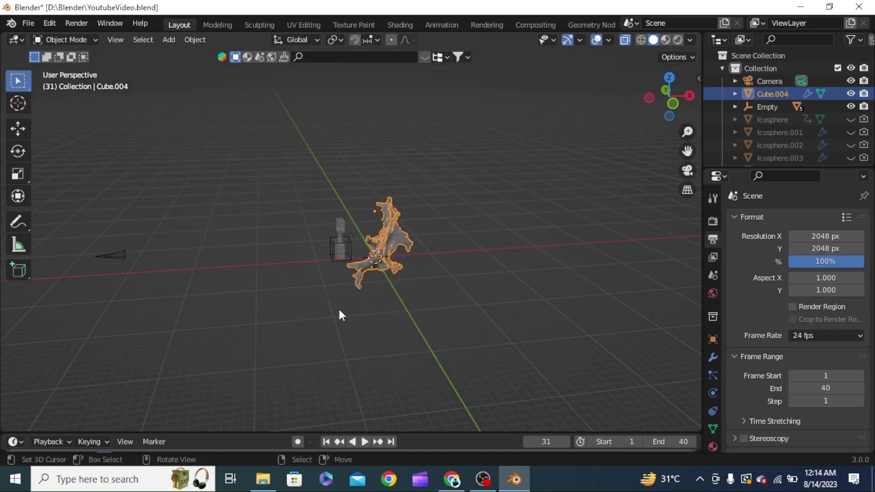
Step: Add a plane at the world origin and rotate it 90° around the global Y axis
key(shift+a)
mouse_move(379, 97)
click(429, 94)
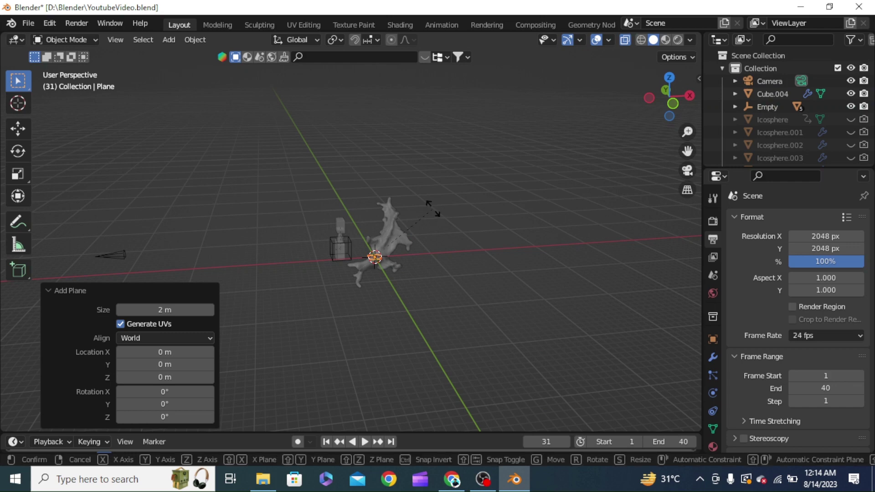
key(r)
key(x)
key(y)
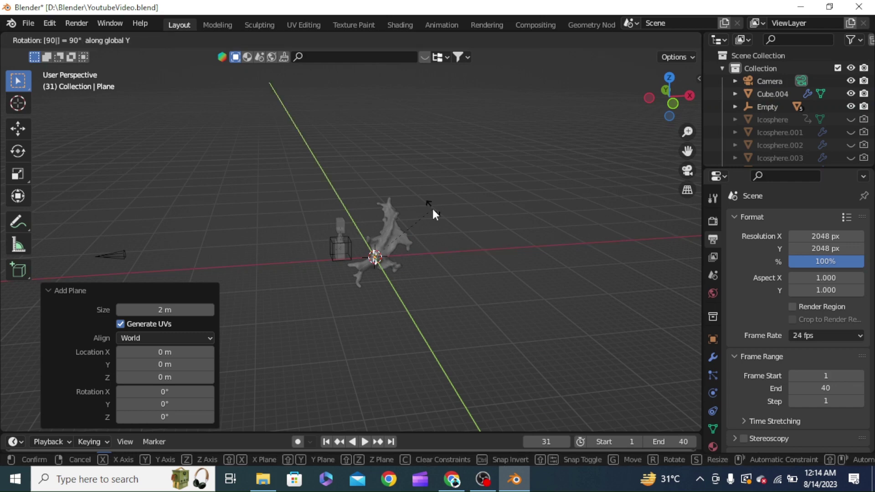
key(Return)
Step: Move the plane along the global X axis behind the splash and scale it up about 22 times as a backdrop
key(g)
key(y)
key(x)
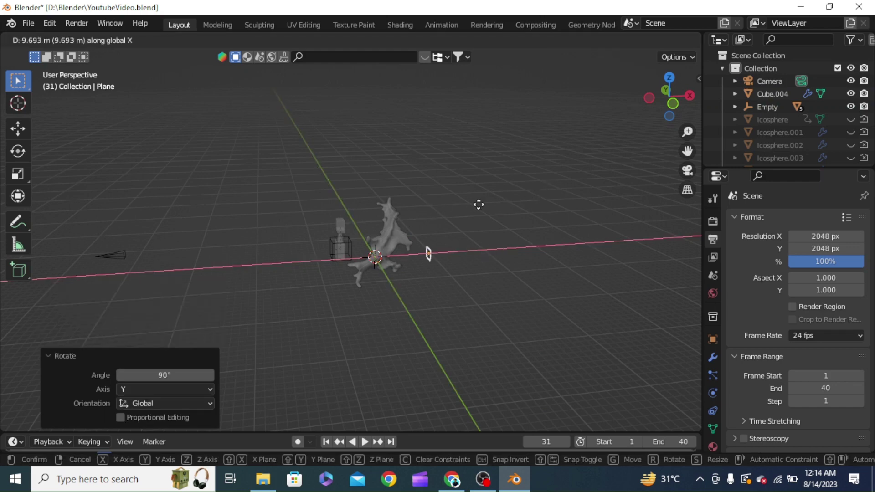
key(Return)
key(s)
key(Return)
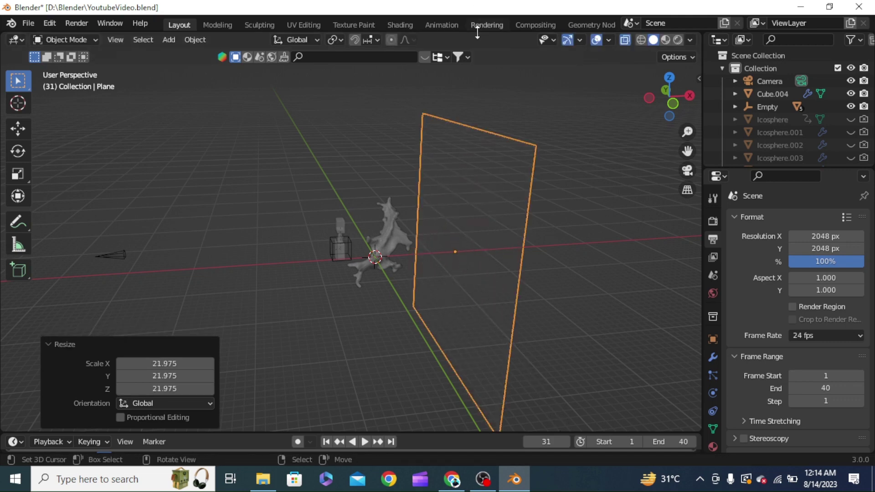
Step: Raise the backdrop plane about 5.3 m along the global Z axis
middle_drag(524, 228, 546, 292)
key(g)
key(z)
key(Return)
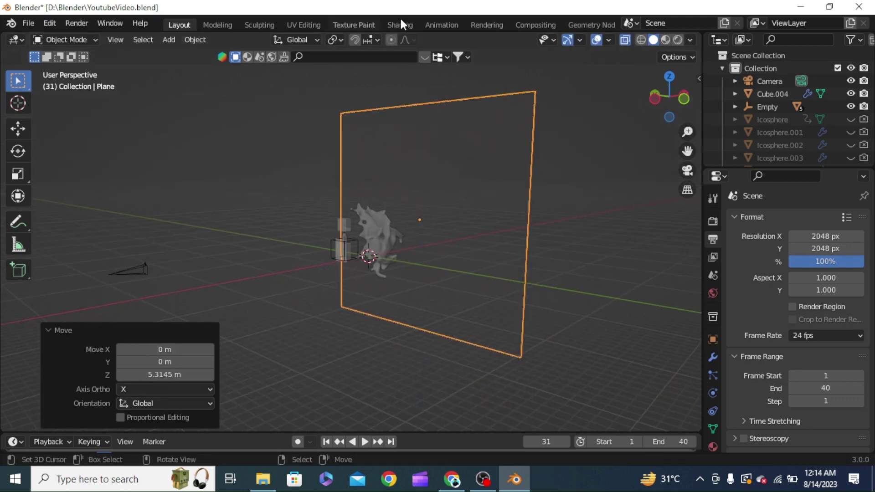
Step: Give the backdrop plane a new material with a dark grey base color (value about 0.053), metallic 0.082 and roughness 0.427
click(400, 25)
click(437, 280)
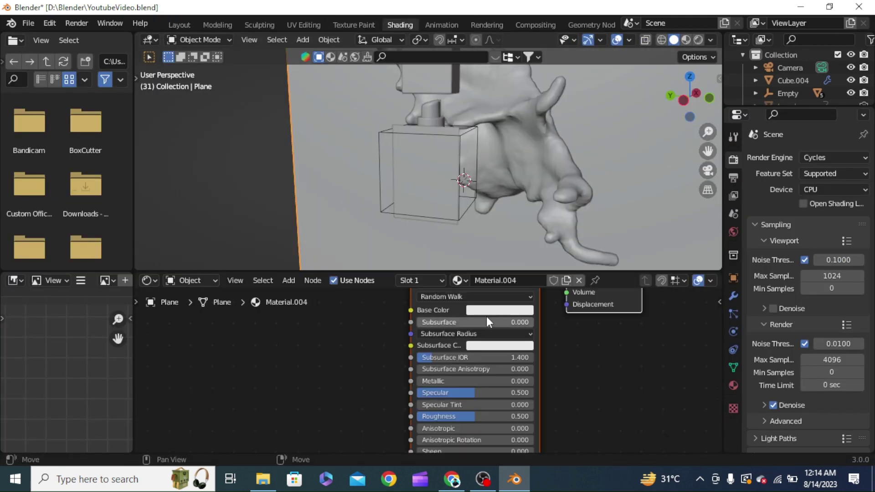
click(485, 313)
scroll(508, 211, down, 15)
scroll(511, 211, down, 3)
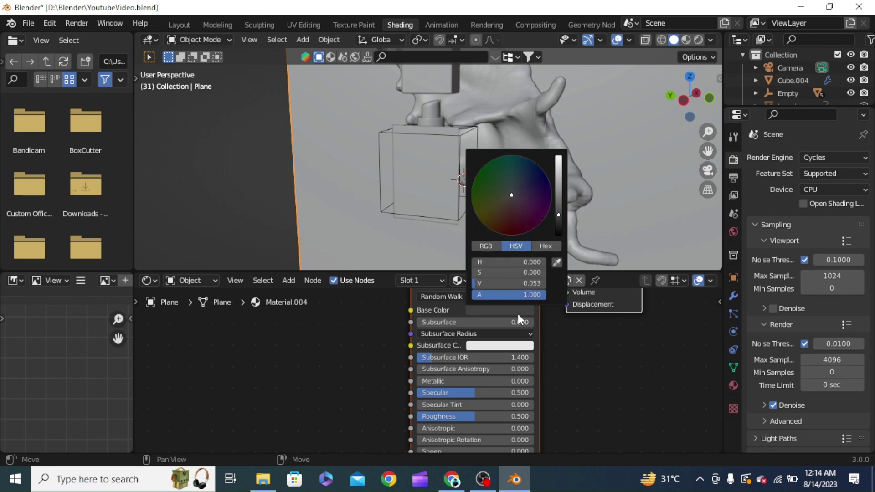
scroll(565, 345, down, 2)
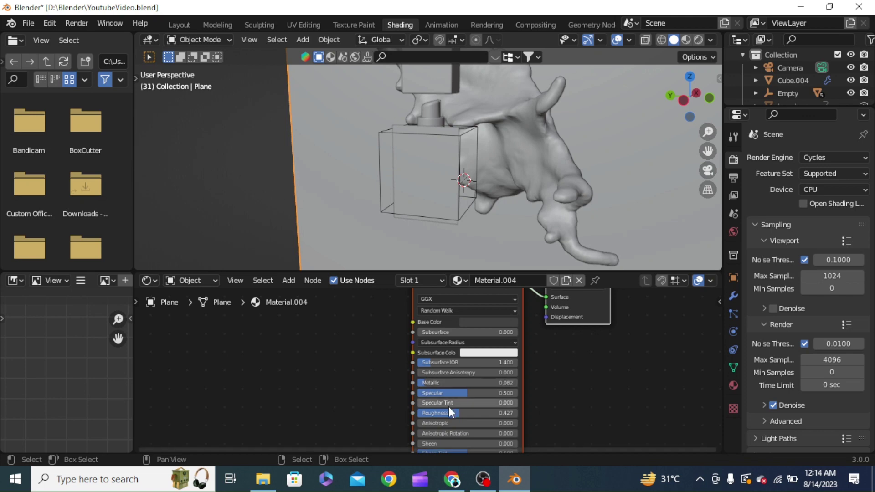
Step: Add an area light to the scene and raise it about 24.6 m along the global Z axis
click(178, 24)
middle_drag(319, 205, 395, 278)
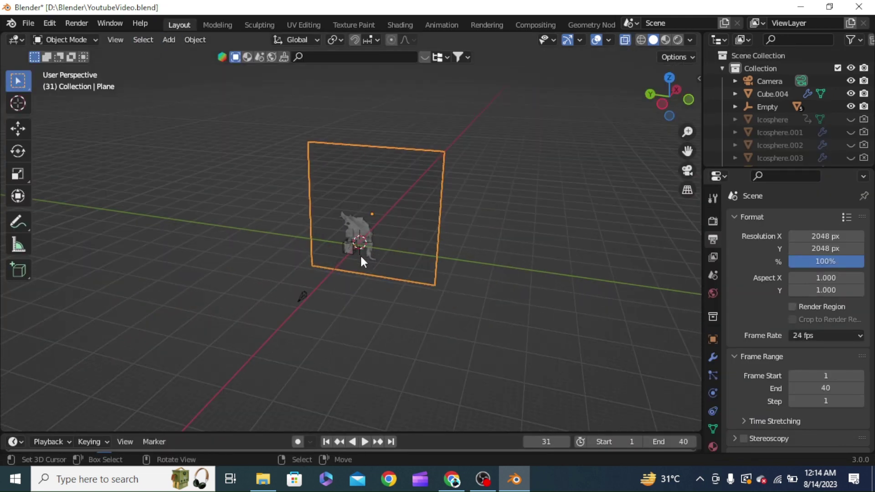
key(shift+a)
mouse_move(346, 365)
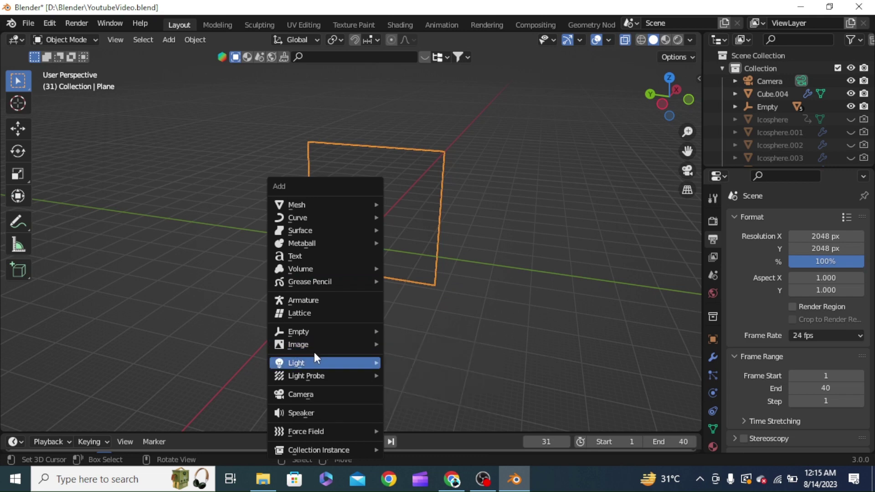
click(455, 405)
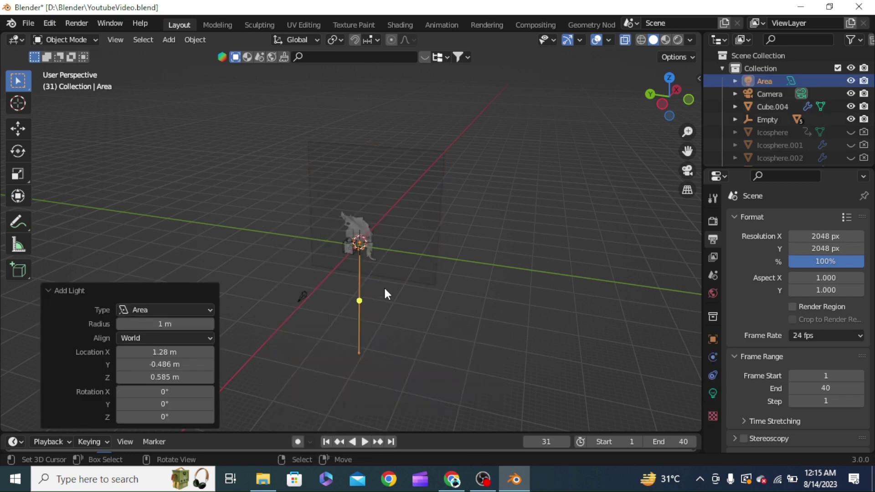
key(g)
key(z)
click(368, 206)
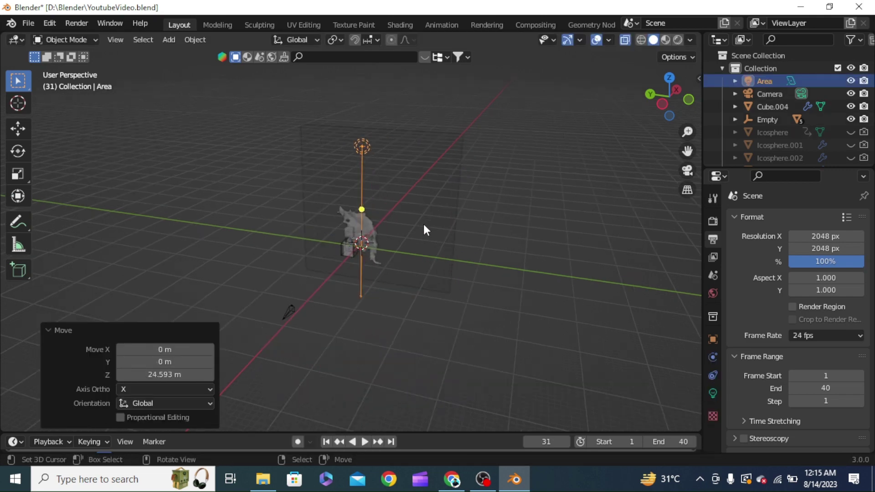
Step: Scale the area light up about 20.8 times and move it about -14.2 m along the global X axis
key(s)
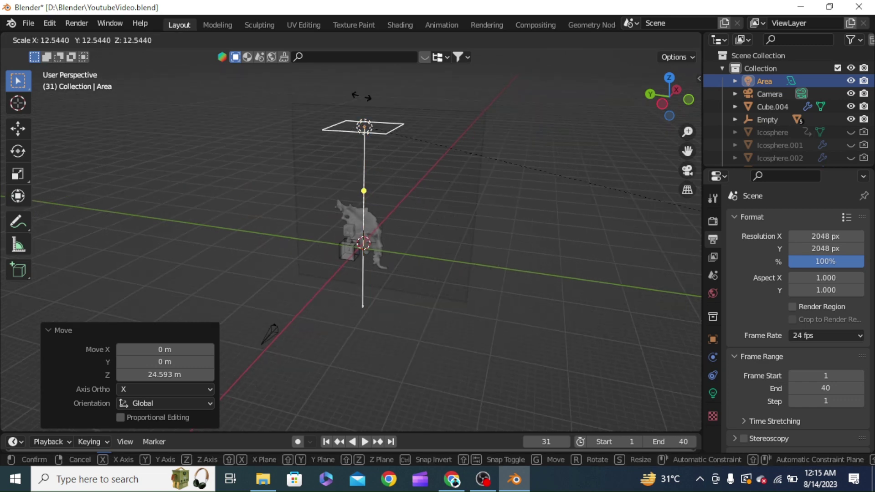
click(493, 344)
middle_drag(485, 343, 471, 143)
key(g)
key(y)
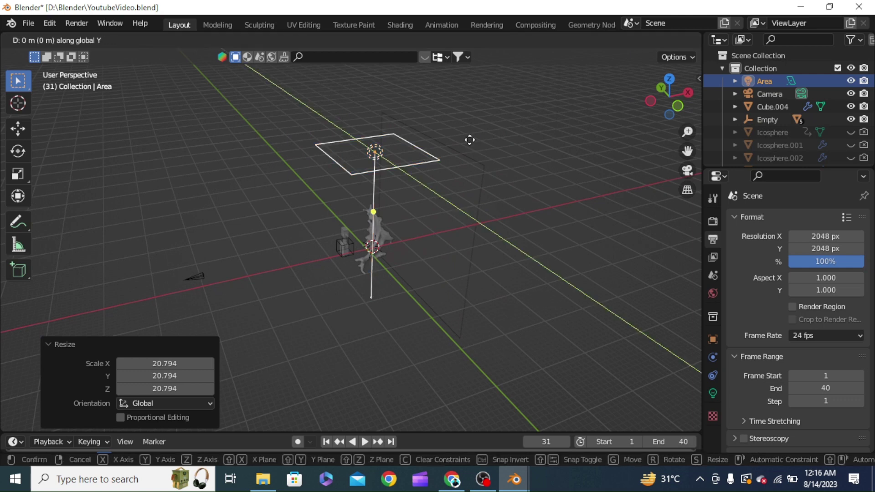
key(x)
click(415, 171)
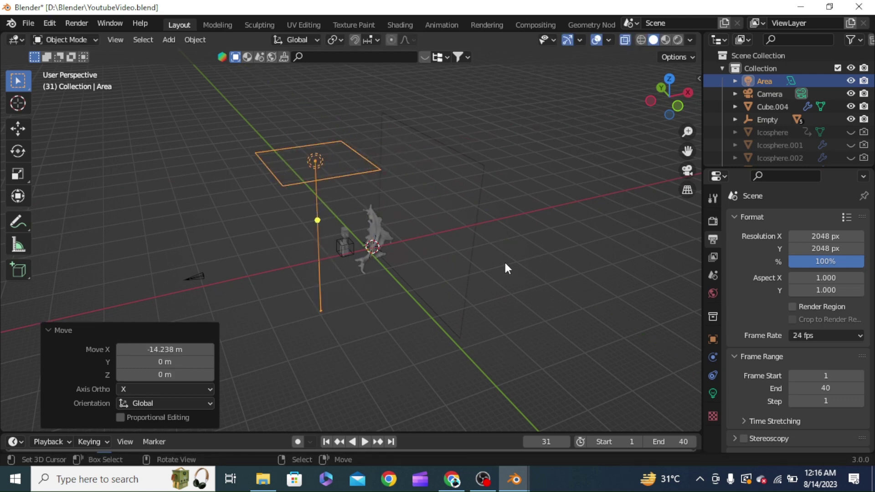
Step: Tilt the area light about -18.9° around the global Y axis and lower it about 6 m along Z
key(r)
key(y)
click(499, 217)
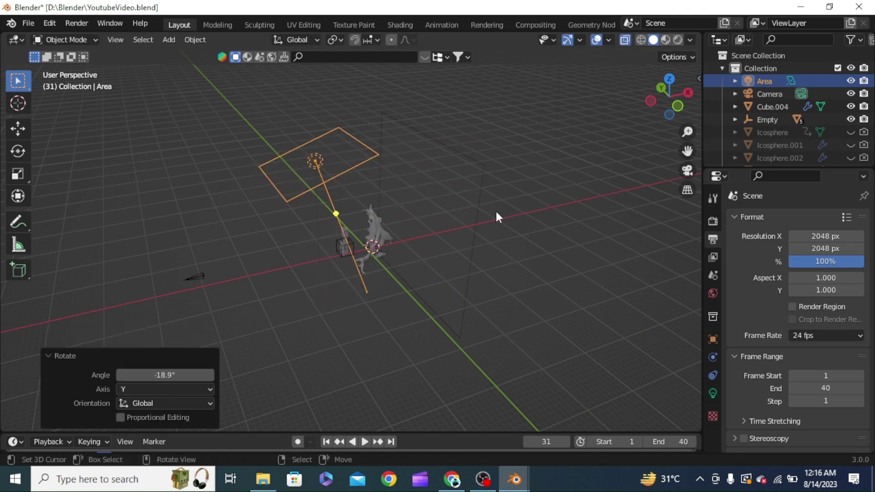
key(g)
key(z)
click(521, 244)
Step: Tilt the area light another -11.1° or so around global Y and move it about 6.6 m along its local Z axis
key(r)
key(y)
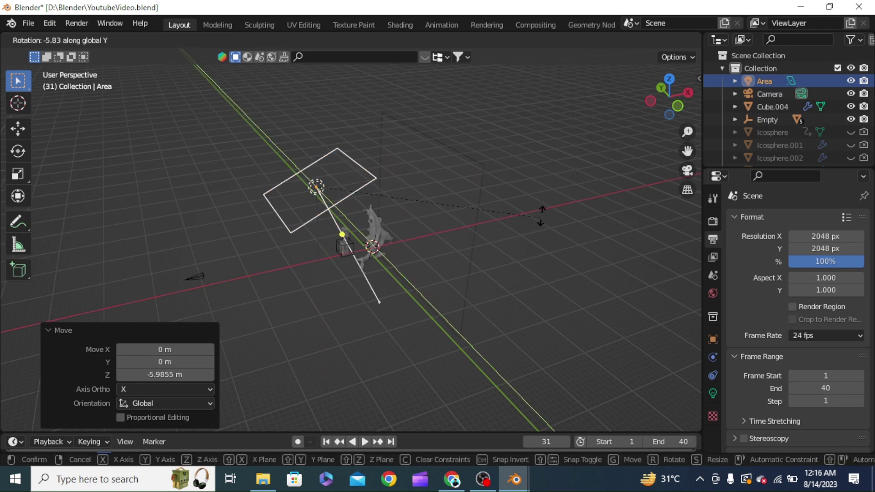
click(554, 203)
key(g)
key(z)
key(z)
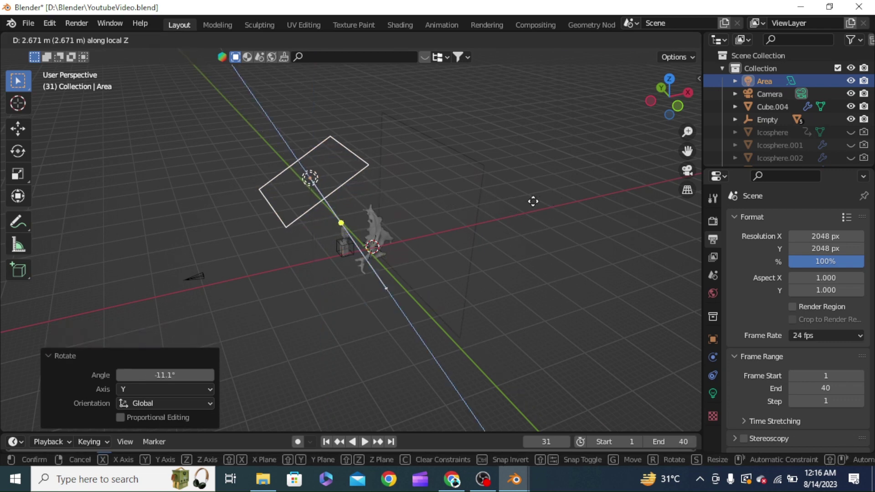
click(490, 204)
Step: Move the area light about -2.6 m along the global X axis and set its power to 1000 W
key(g)
key(x)
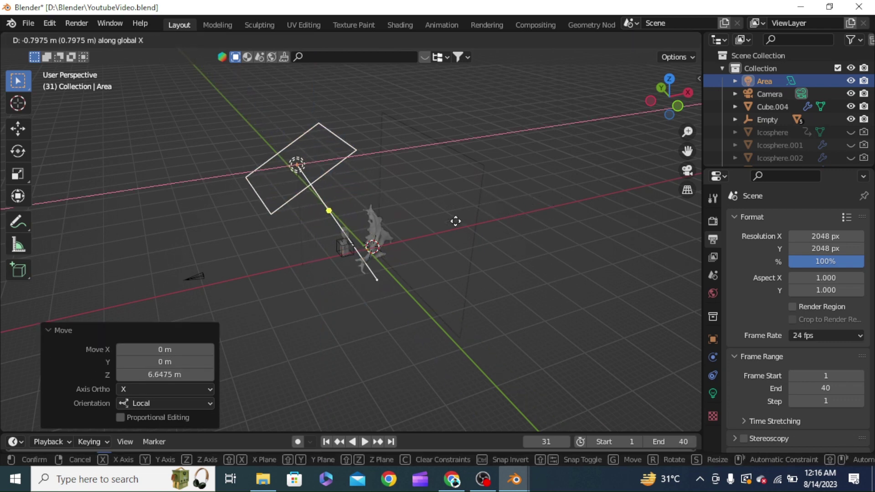
click(438, 228)
click(713, 393)
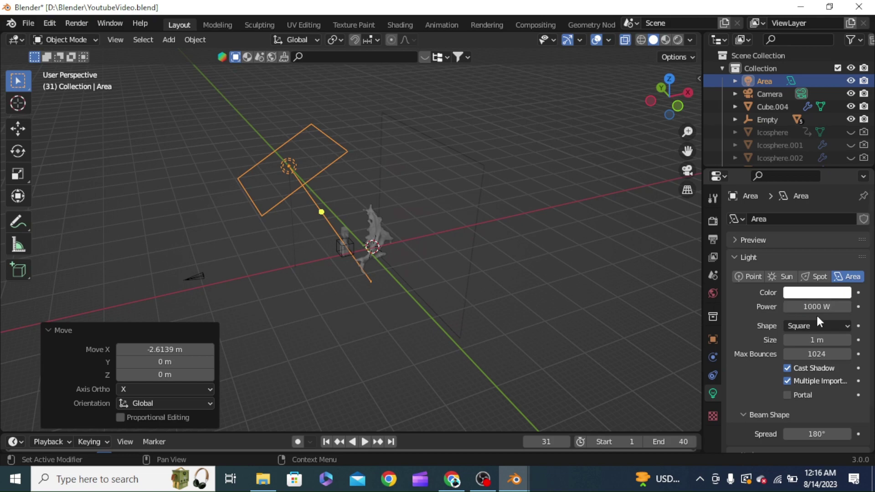
Step: Duplicate the area light about 33 m downward along Z and rotate the copy about -98.1° around global Y to face the bottle
middle_drag(492, 263, 316, 254)
key(shift+d)
key(z)
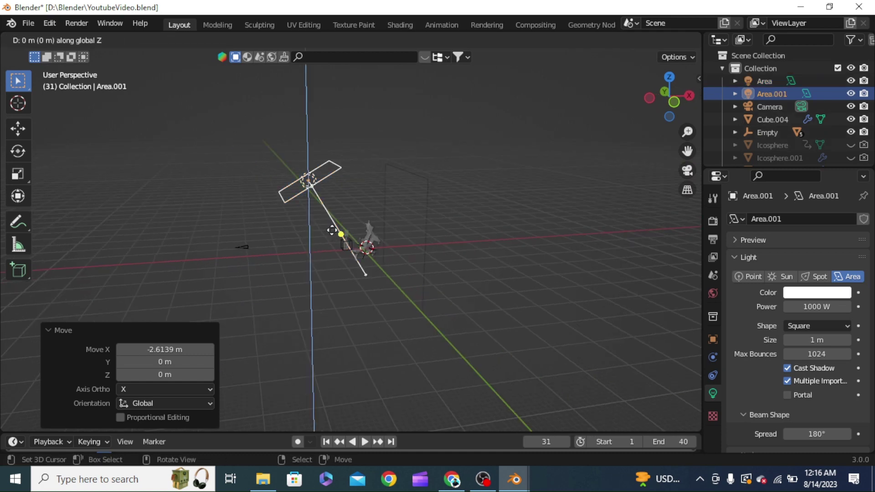
click(341, 321)
key(r)
key(y)
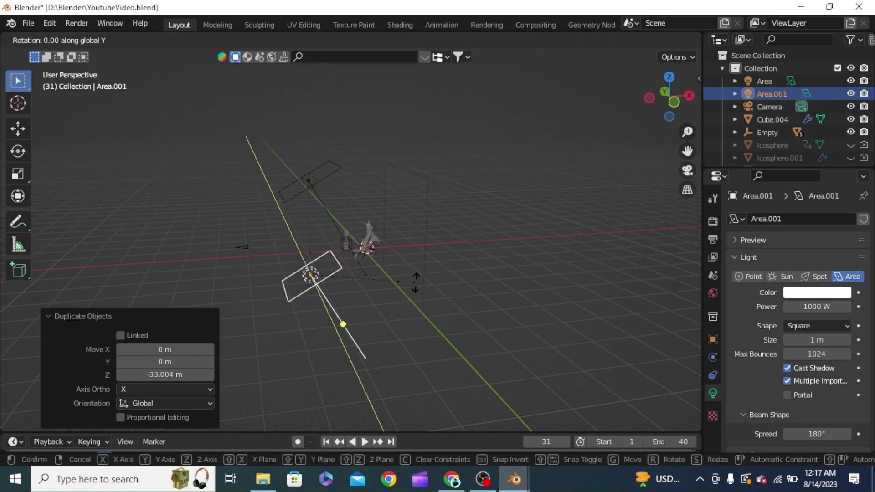
click(328, 336)
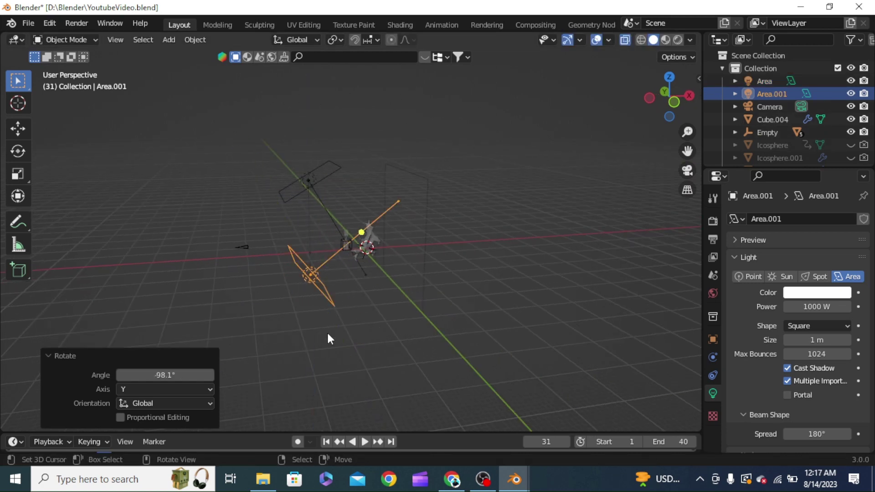
Step: Move the lower area light about 1.7 m along its local Z axis and set its power to 500 W
key(g)
key(z)
key(z)
click(312, 357)
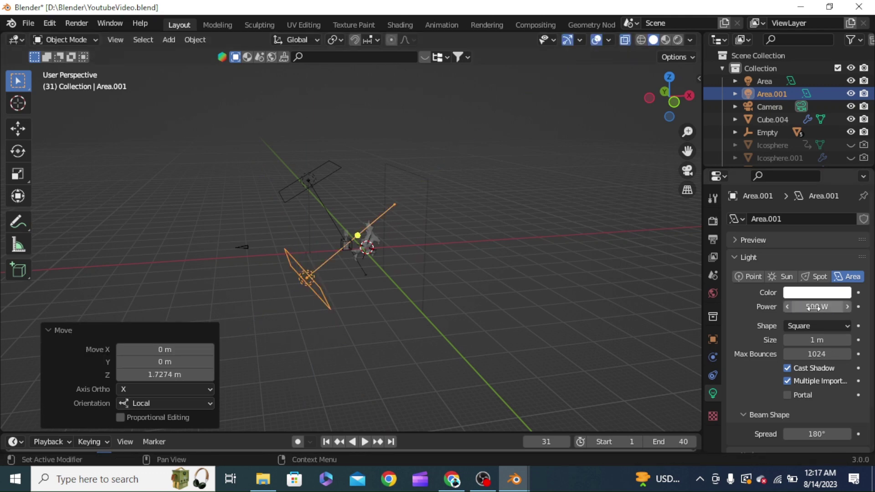
Step: Snap the 3D cursor to the world origin and add an area light there, rotated 90° around global X
middle_drag(146, 194, 264, 236)
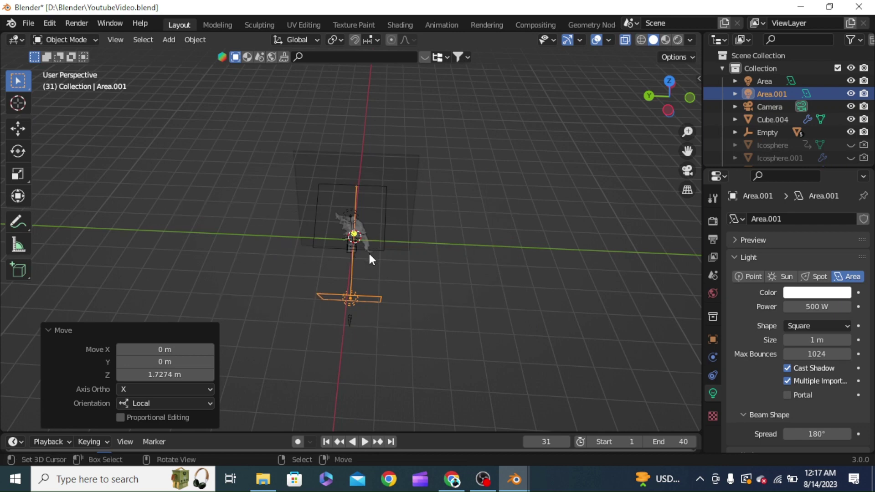
key(shift+s)
click(303, 292)
key(shift+a)
mouse_move(297, 294)
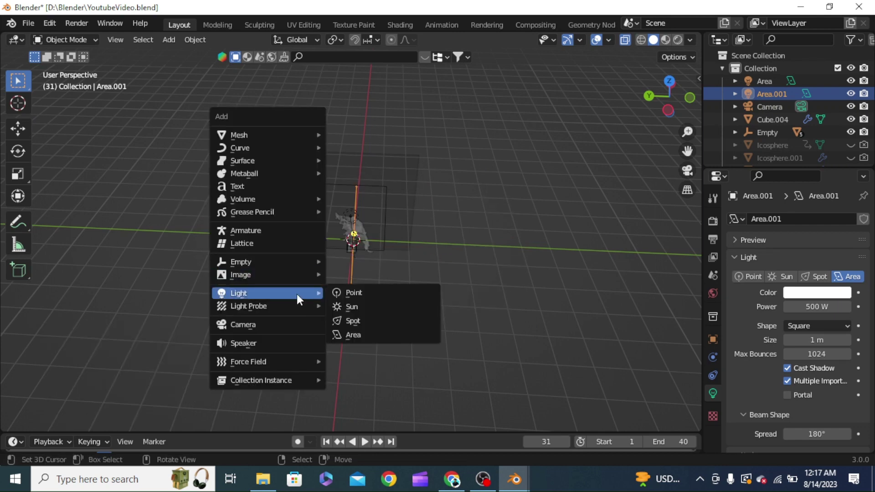
click(370, 335)
text(rx90)
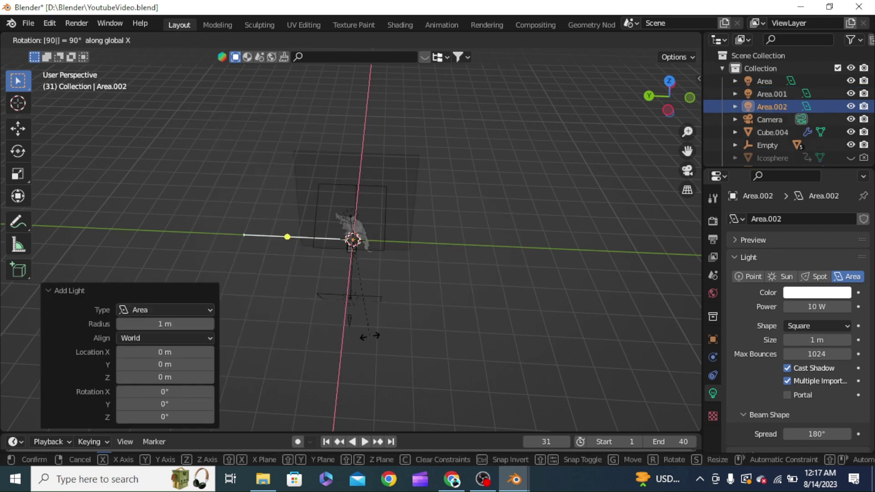
key(Return)
Step: Move the new area light about -33.5 m along global Y and scale it up about 45 times
key(g)
key(y)
click(449, 297)
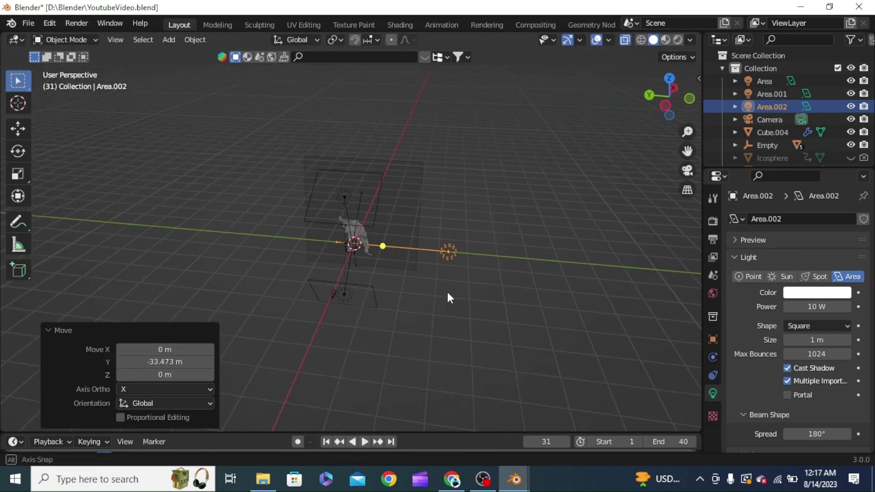
middle_drag(449, 297, 451, 273)
key(s)
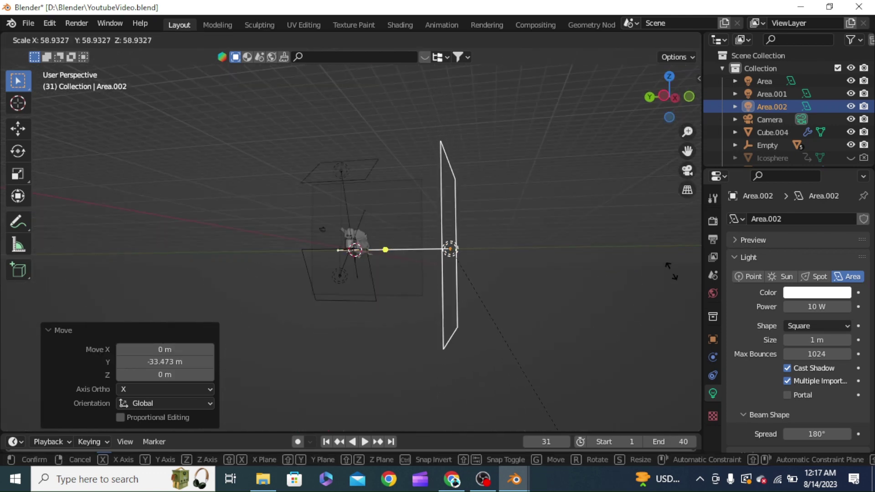
click(502, 266)
Step: Move the large side light about 6.9 m along global Y toward the bottle and set its power to 1000 W
middle_drag(502, 266, 500, 262)
key(g)
key(x)
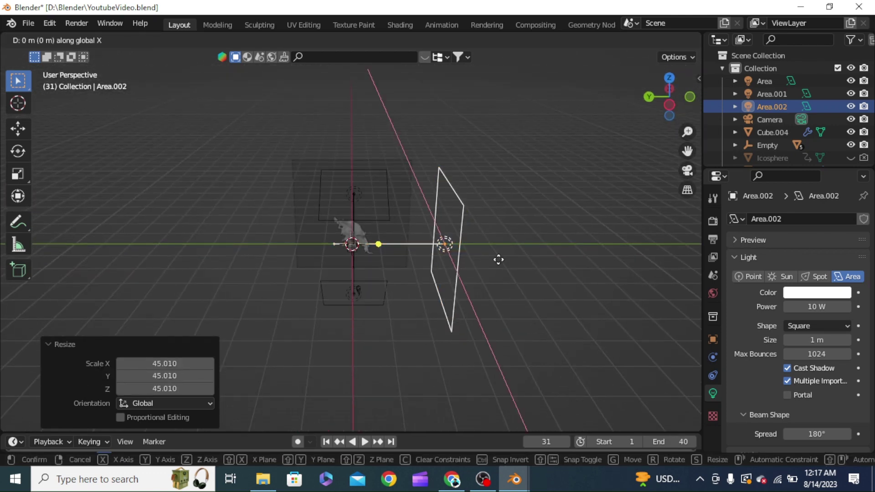
key(y)
click(348, 247)
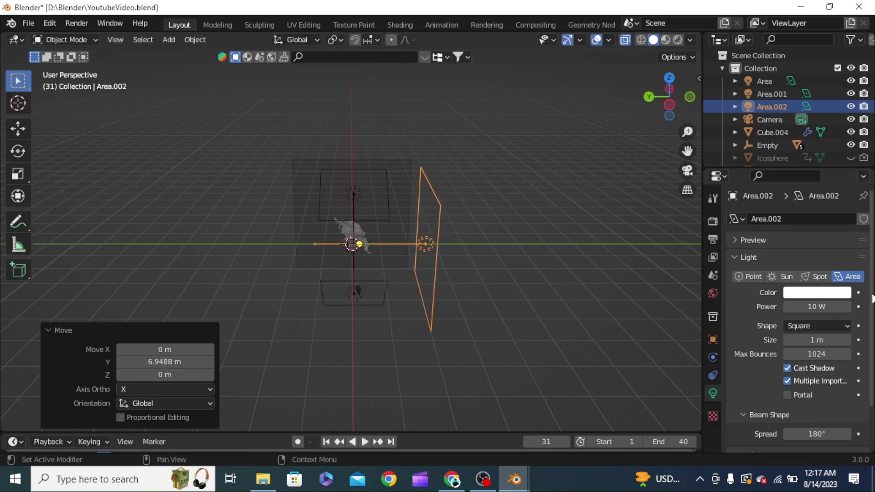
click(820, 306)
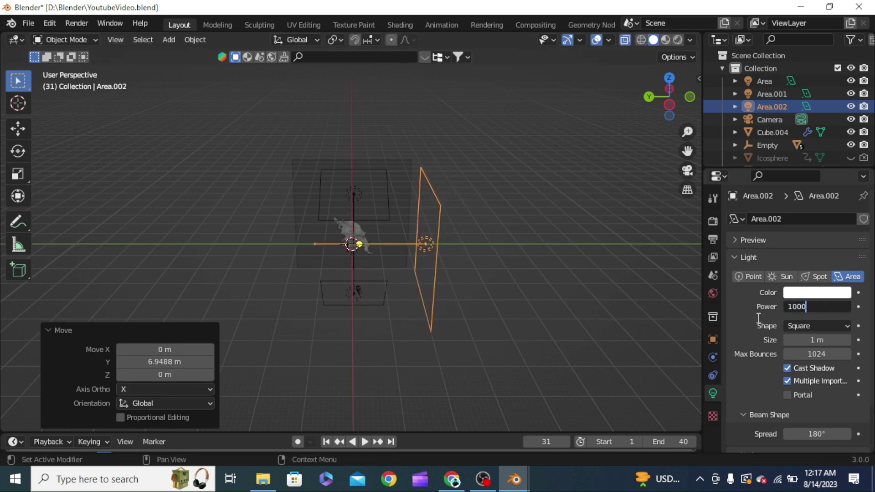
text(1000)
key(Return)
Step: Duplicate the side light along global Y toward the bottle and scale the copy to about 0.296 overall and 0.224 along X
middle_drag(570, 262, 493, 267)
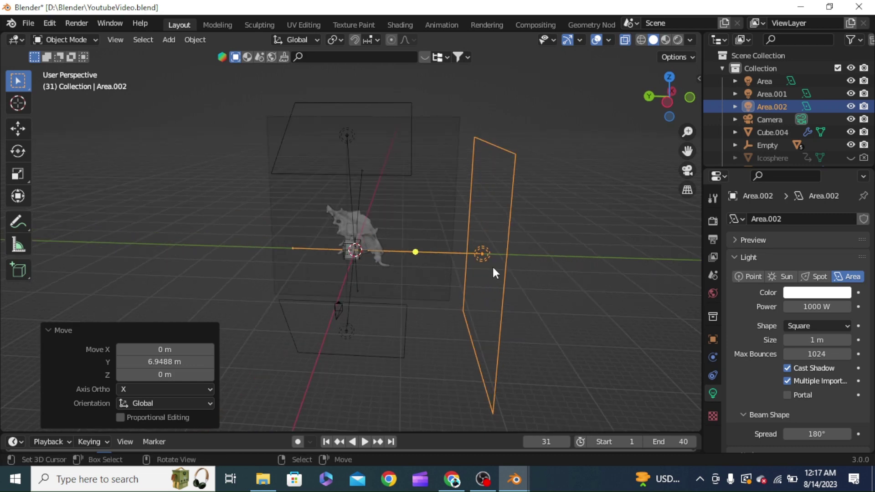
key(shift+d)
key(y)
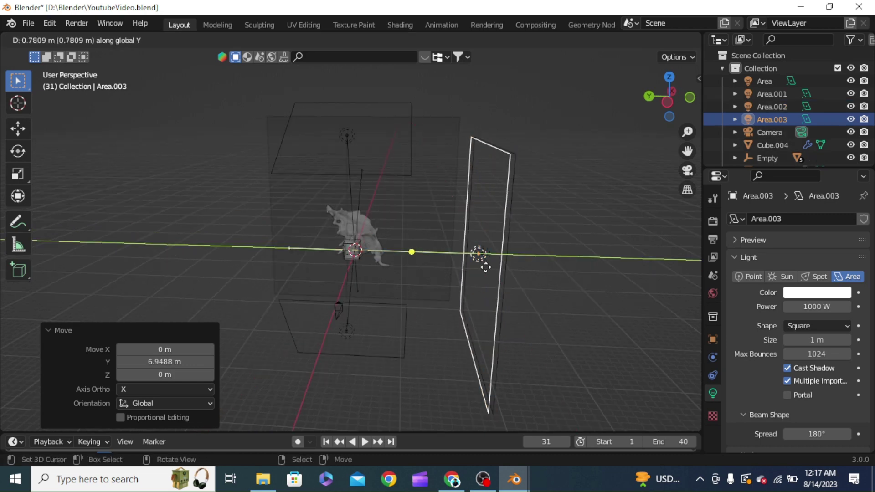
click(401, 263)
middle_drag(401, 263, 442, 282)
key(s)
click(449, 289)
key(s)
key(x)
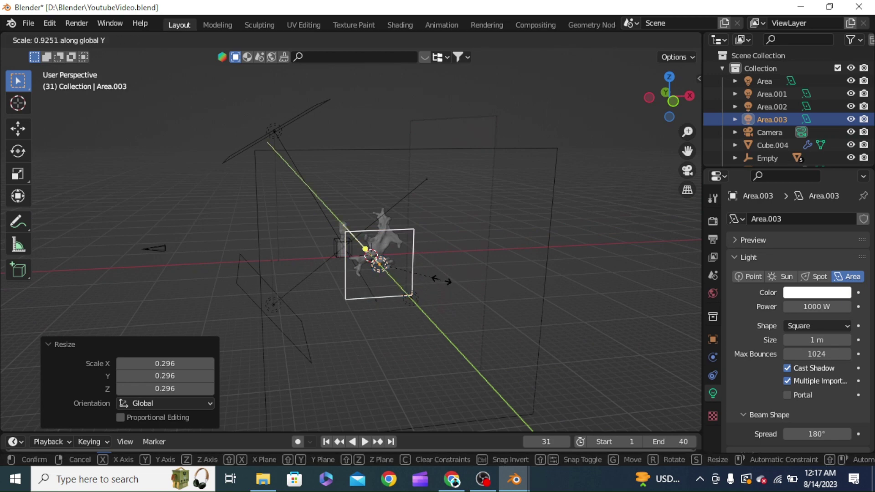
click(392, 269)
Step: Move the narrow light horizontally about -3.5 m in X and 4.3 m in Y, closer to the bottle
mouse_move(392, 268)
middle_down()
mouse_move(463, 297)
mouse_move(401, 266)
middle_up()
key(g)
key(shift+z)
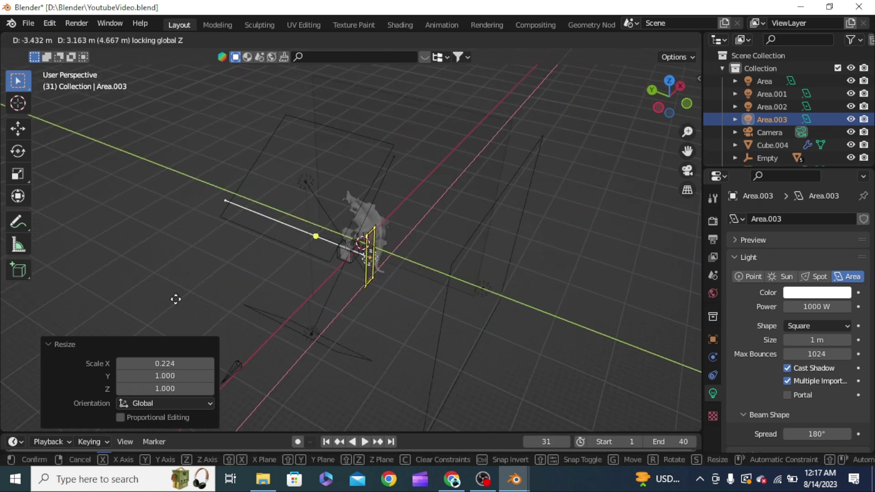
click(160, 290)
scroll(450, 304, up, 3)
middle_drag(450, 300, 461, 249)
scroll(462, 249, up, 4)
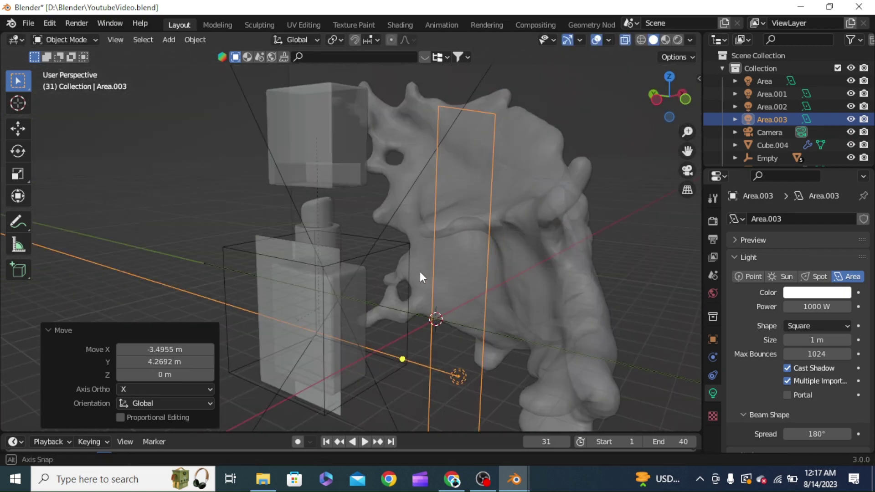
scroll(420, 271, down, 2)
middle_drag(424, 310, 409, 318)
key(h)
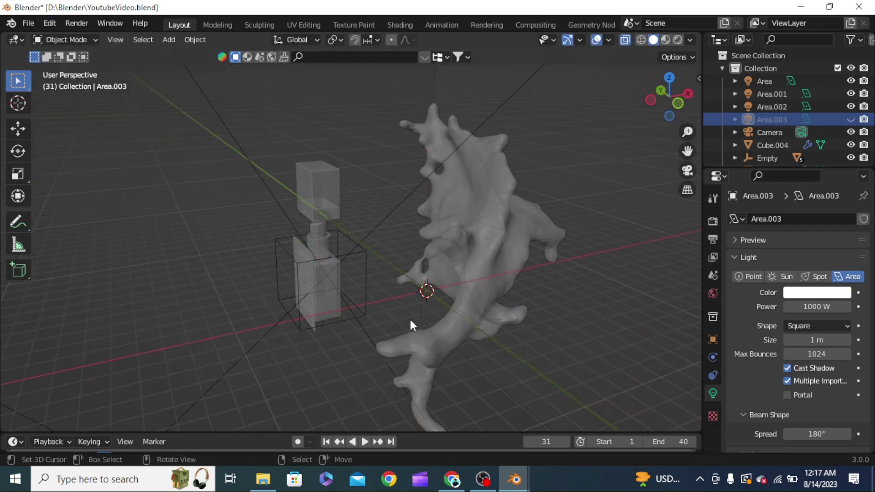
key(alt+h)
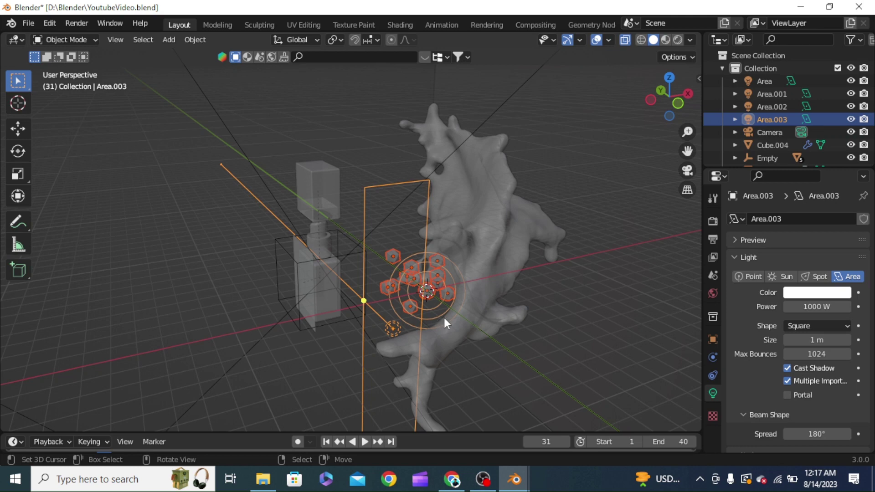
key(h)
key(alt+h)
Step: Move the narrow light about -2.8 m along global X and raise it about 3.2 m along Z
key(g)
key(x)
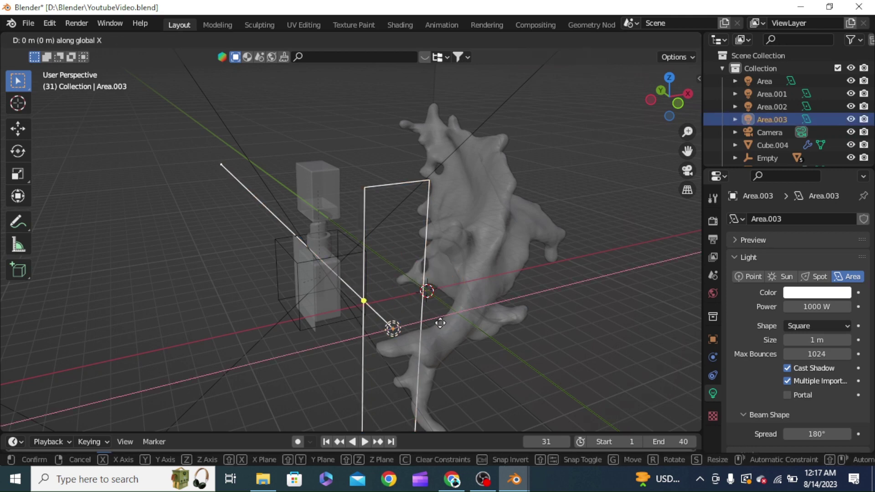
click(400, 362)
middle_drag(400, 362, 483, 345)
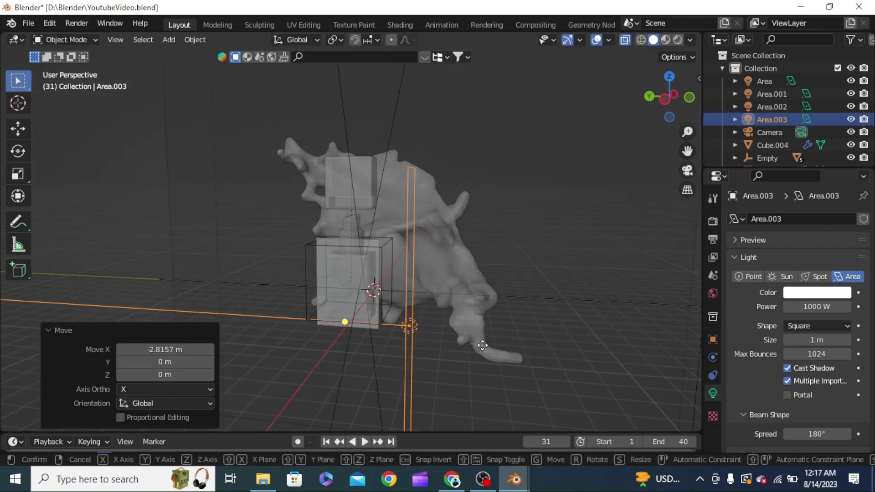
key(g)
key(z)
click(469, 275)
Step: Shorten the narrow light by scaling it to about 0.595 along global Z
key(s)
key(z)
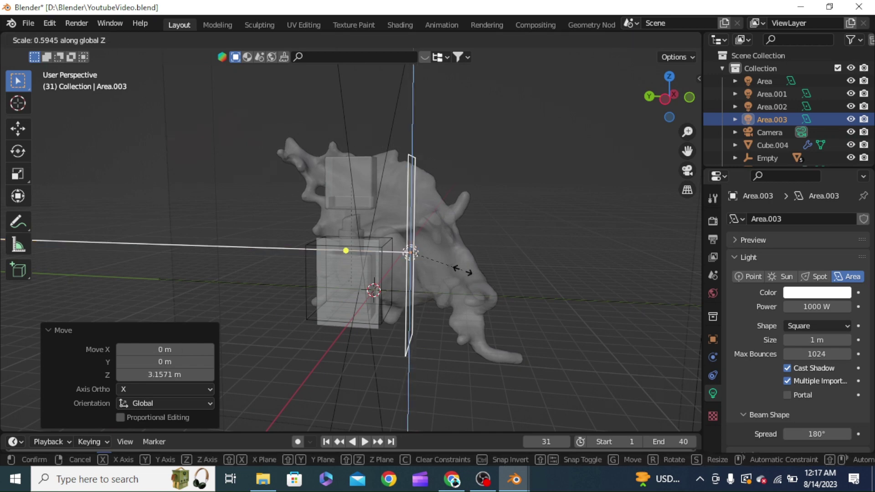
click(462, 270)
Step: Shift the narrow light in the negative global X direction and rotate it about -17.6° around Z to aim at the bottle
middle_drag(462, 269, 424, 318)
key(g)
key(x)
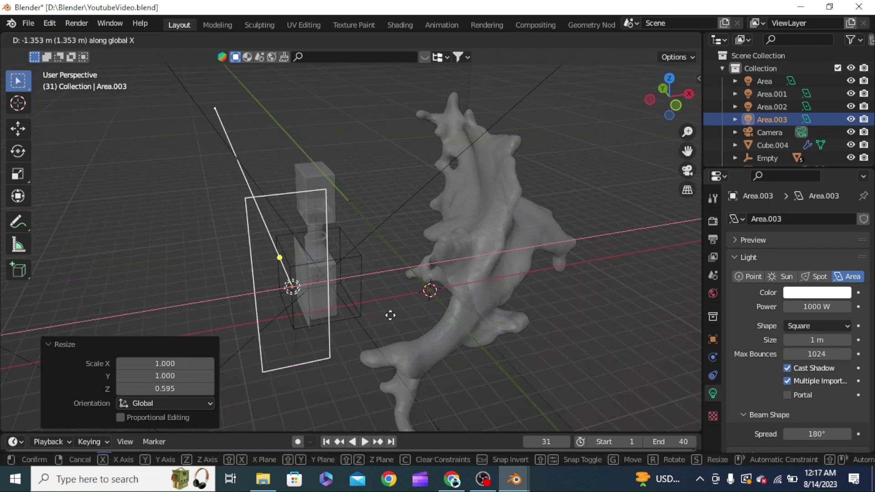
click(420, 314)
key(r)
key(z)
click(463, 385)
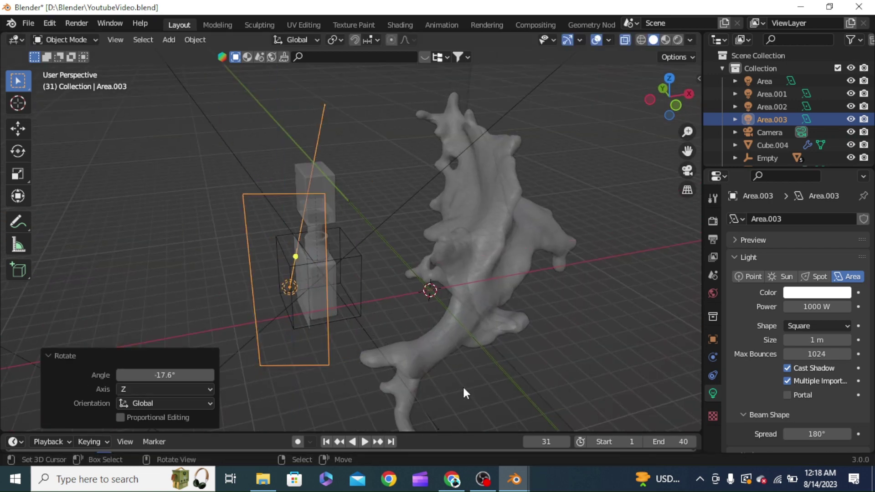
Step: Duplicate the large side light and move the copy horizontally about -15.9 m in X and 68.8 m in Y
middle_drag(463, 385, 533, 346)
click(458, 259)
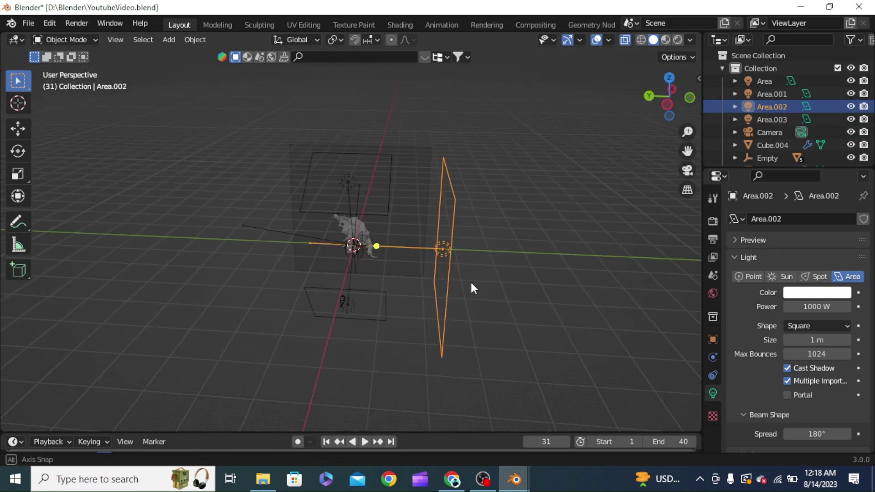
key(shift+d)
key(shift+z)
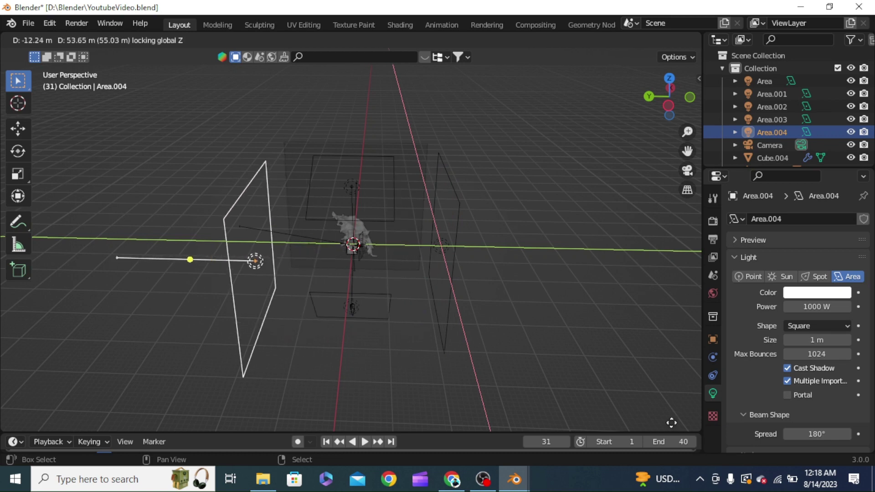
key(Return)
Step: Rotate the duplicated large light about -133° around global Z so it faces the bottle
middle_drag(504, 338, 450, 238)
key(r)
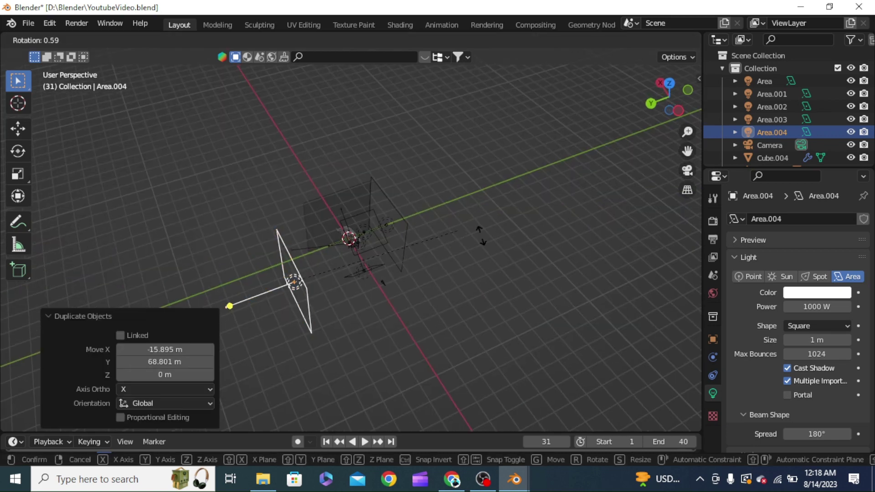
key(z)
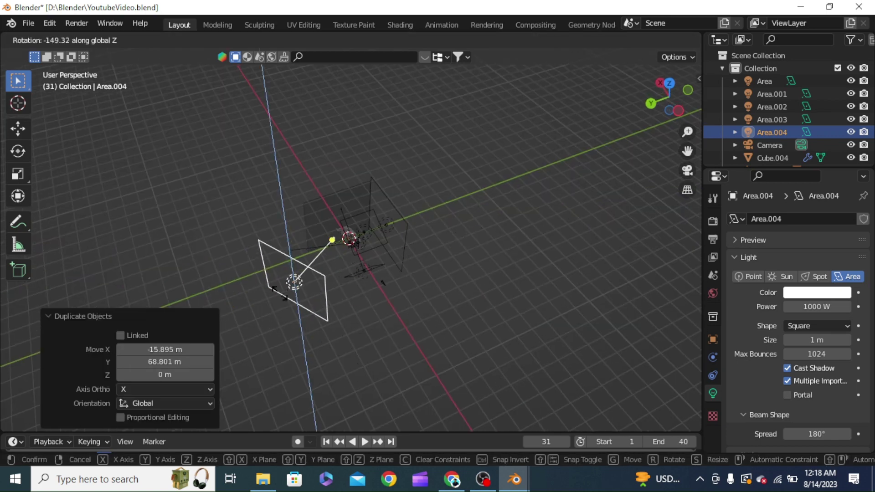
click(287, 297)
Step: Move the duplicated large light about -30.5 m along global X and about -21.5 m along its local Z axis
key(g)
key(x)
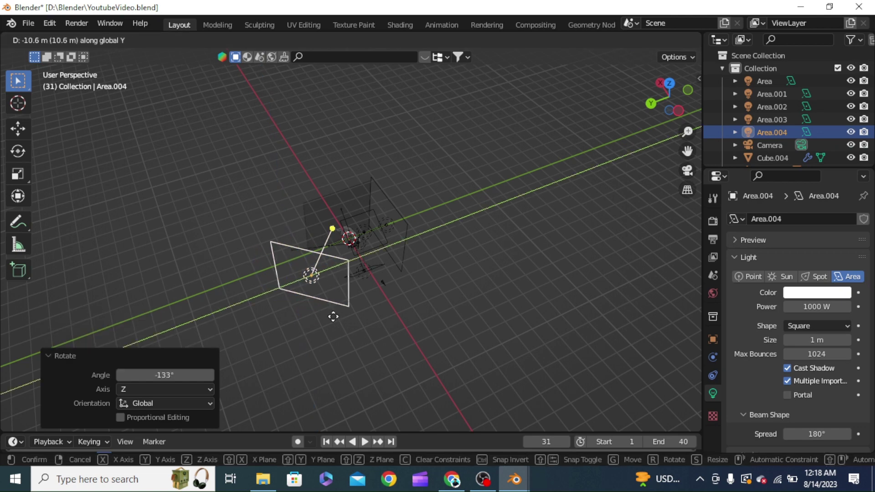
middle_drag(327, 273, 306, 258)
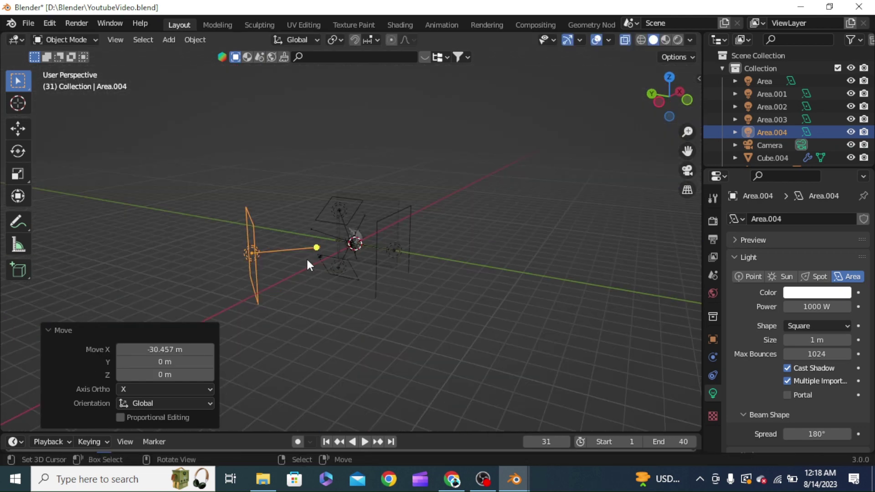
key(g)
key(z)
key(z)
click(344, 258)
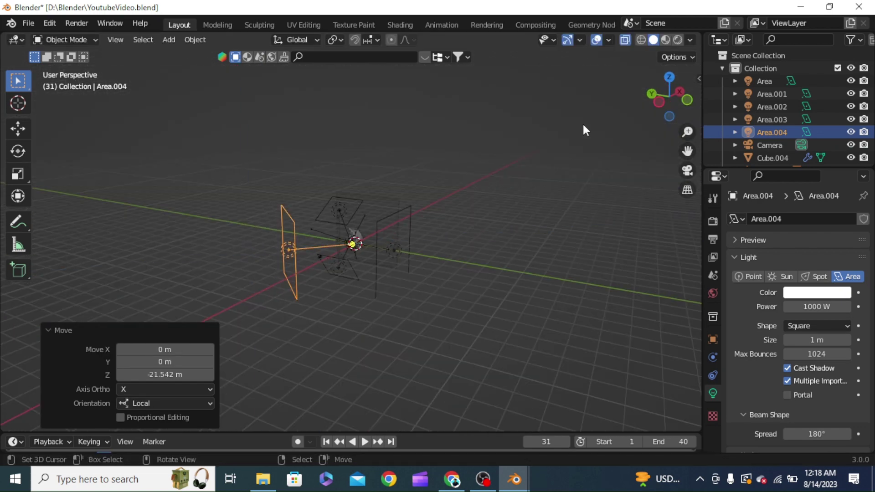
Step: Preview the lighting through the camera in Rendered shading and select the narrow light beside the bottle
middle_drag(582, 122, 683, 183)
click(687, 171)
click(677, 40)
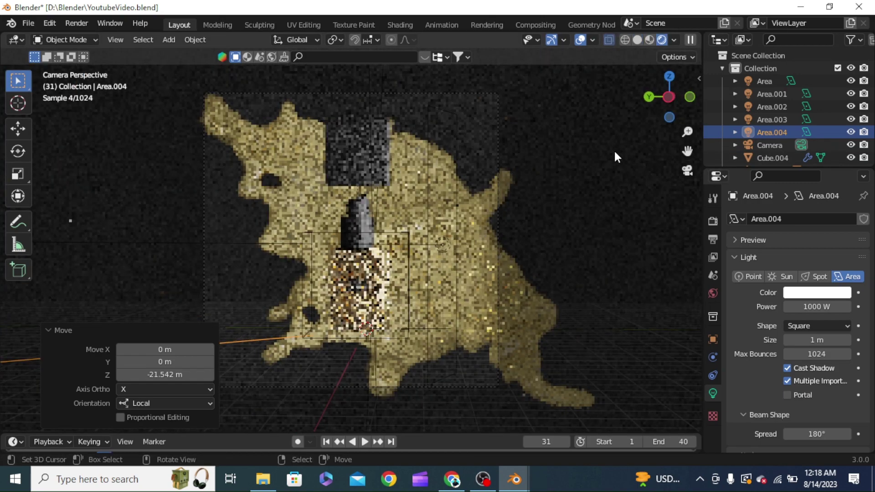
click(614, 149)
click(442, 246)
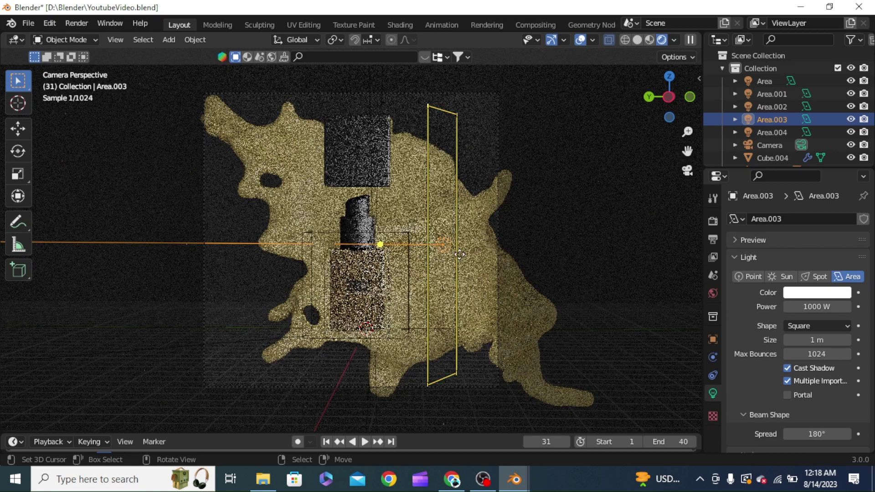
Step: Scale the narrow light beside the bottle to 0.75 and slightly enlarge the overhead area light
key(s)
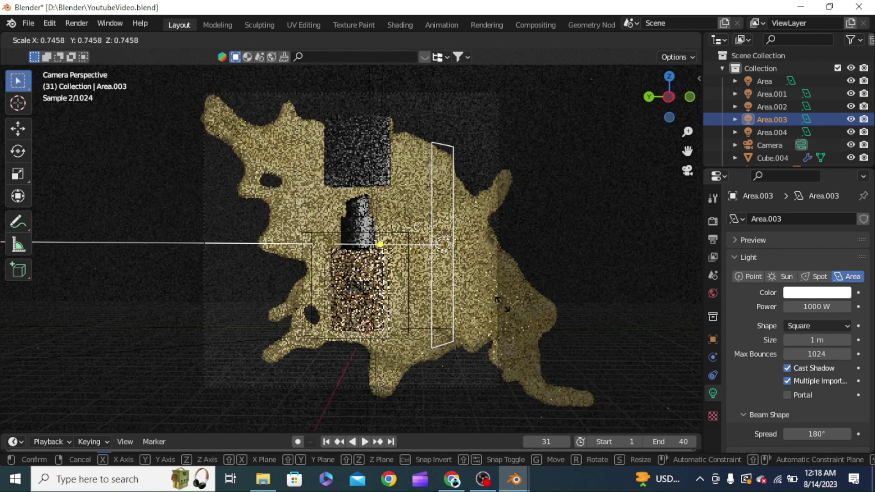
click(501, 306)
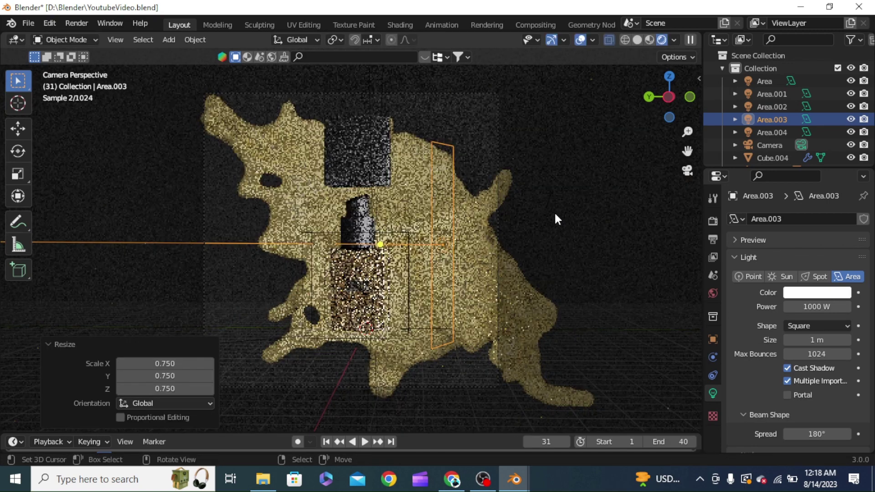
middle_drag(554, 211, 578, 229)
scroll(578, 229, down, 3)
click(385, 132)
key(s)
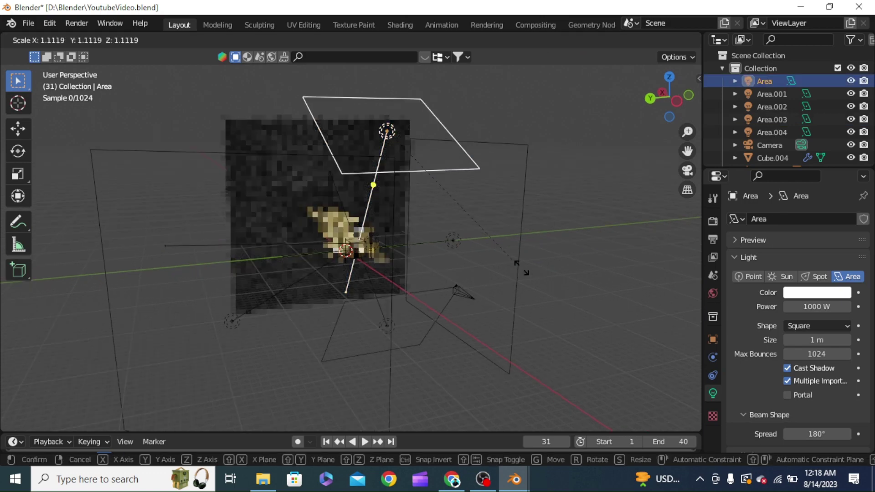
click(554, 313)
Step: Move the backdrop plane about -2.67 m along global X
click(360, 219)
middle_drag(360, 219, 387, 237)
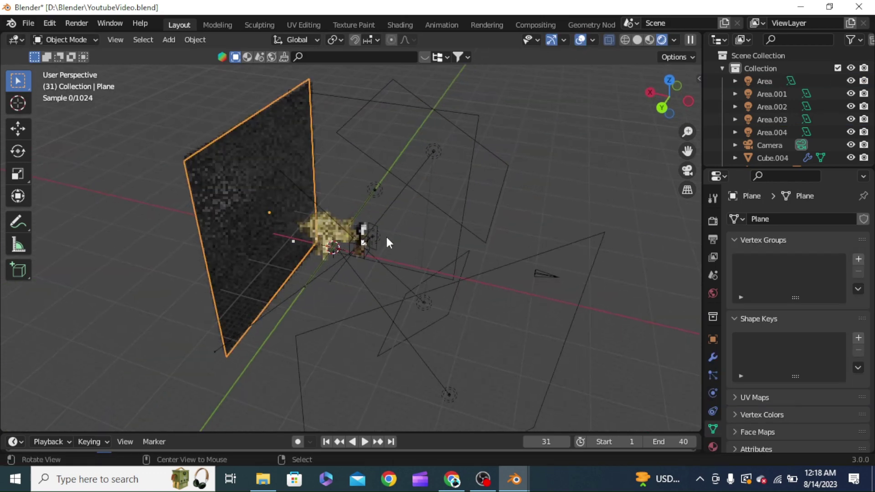
key(g)
key(x)
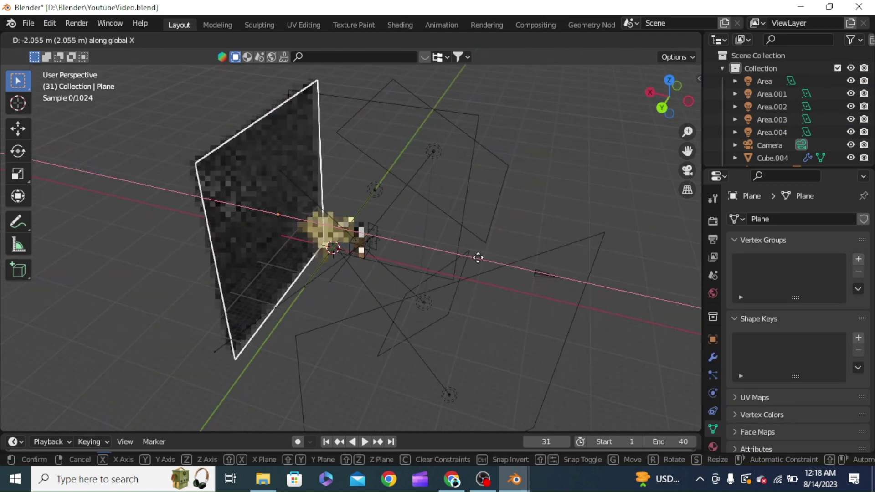
click(476, 256)
Step: Check the backdrop's base colour in the Shading workspace and return to the rendered camera view in Layout
click(403, 24)
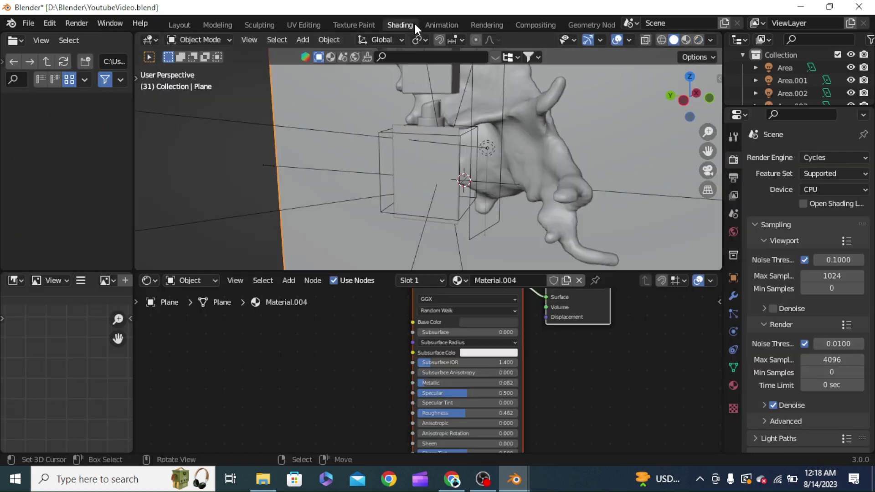
click(488, 320)
click(178, 24)
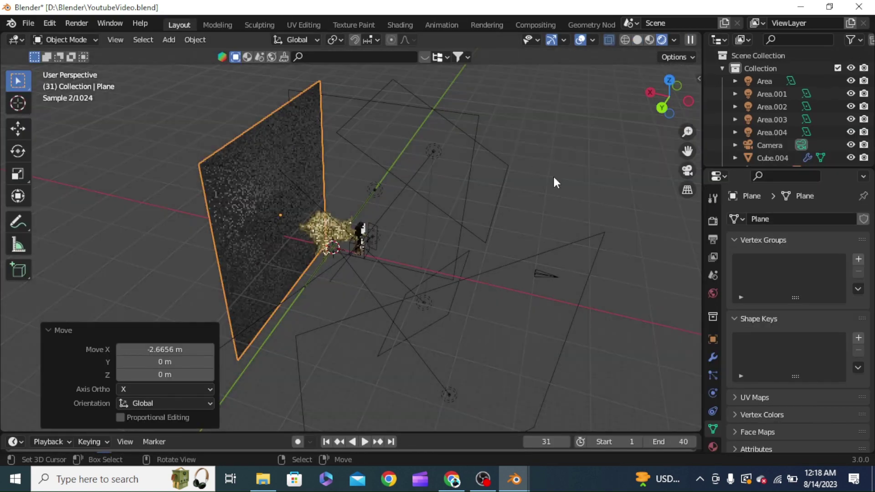
key(KP_0)
middle_drag(590, 234, 568, 231)
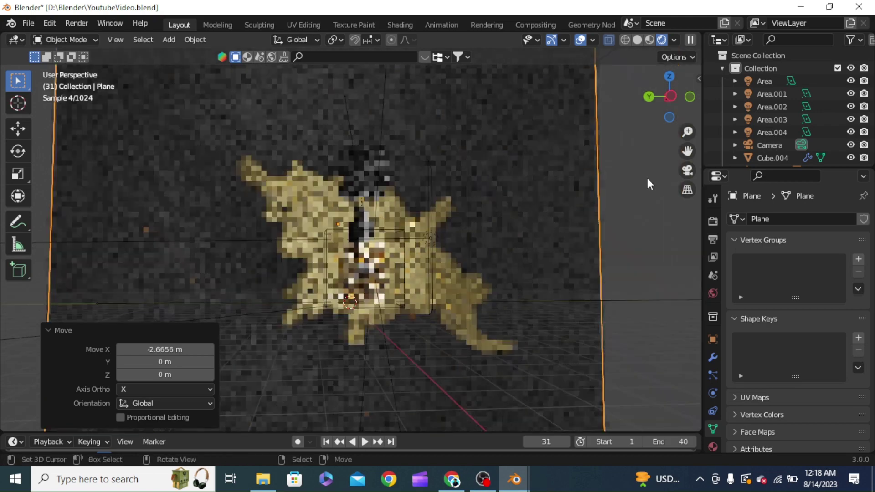
click(686, 171)
scroll(464, 216, up, 3)
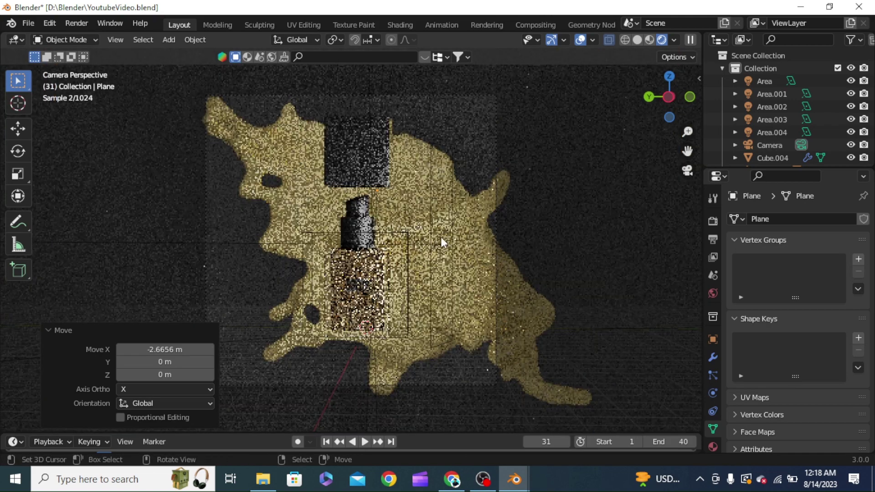
Step: Set the power of the narrow light beside the bottle to 300 W
click(442, 242)
click(444, 245)
click(811, 301)
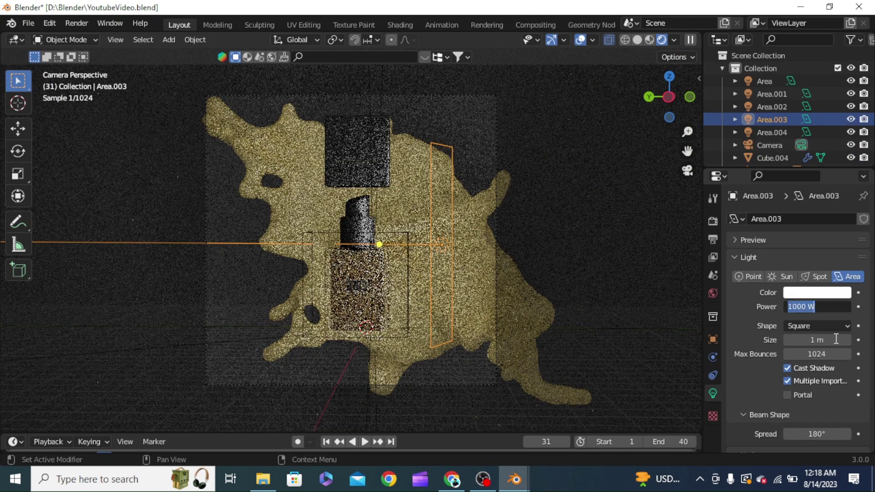
text(300)
key(Return)
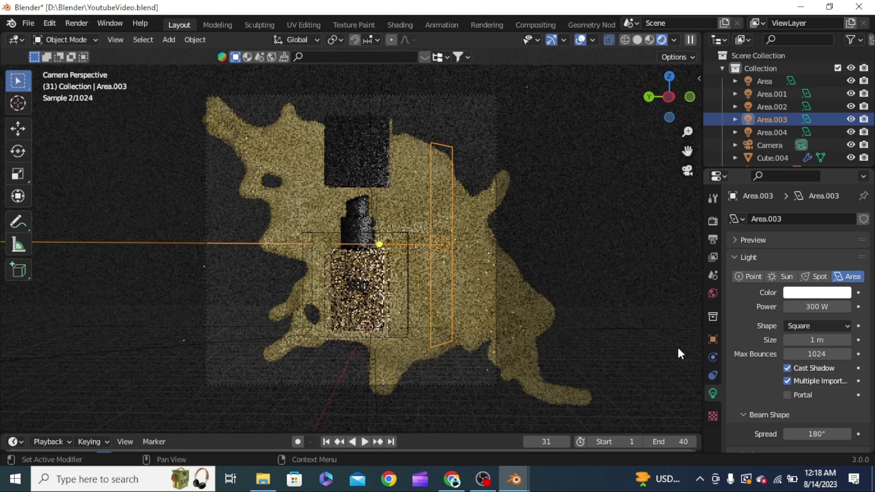
Step: Move the narrow light beside the bottle about -5.08 m along global X and rotate it around global Z
key(g)
key(x)
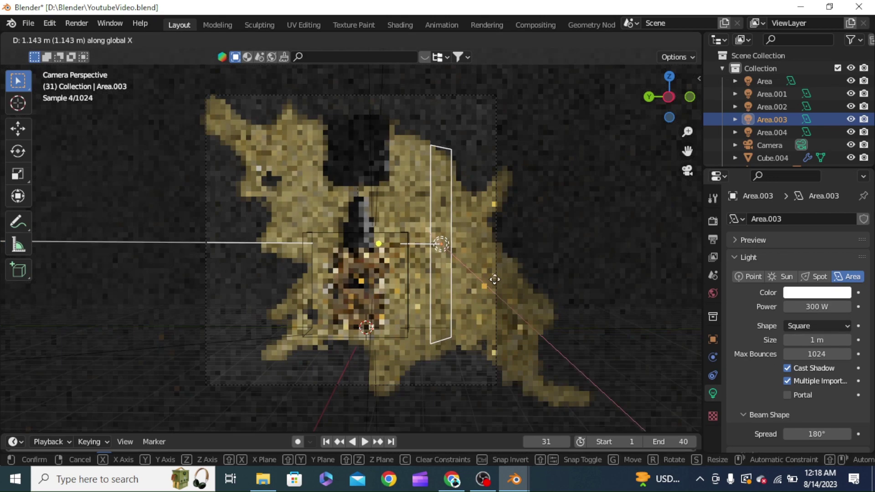
click(527, 225)
key(r)
key(z)
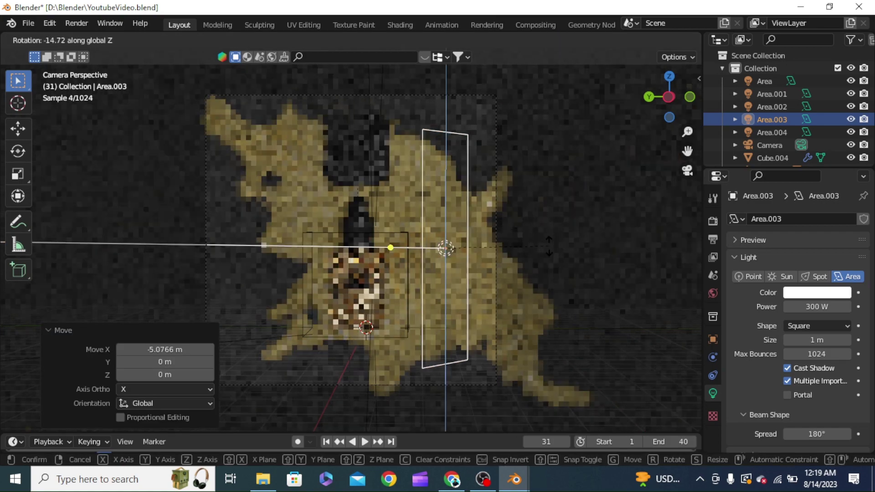
click(545, 234)
Step: Move the liquid splash about -3.58 m along global X relative to the bottle
middle_drag(543, 240, 298, 253)
click(302, 240)
key(g)
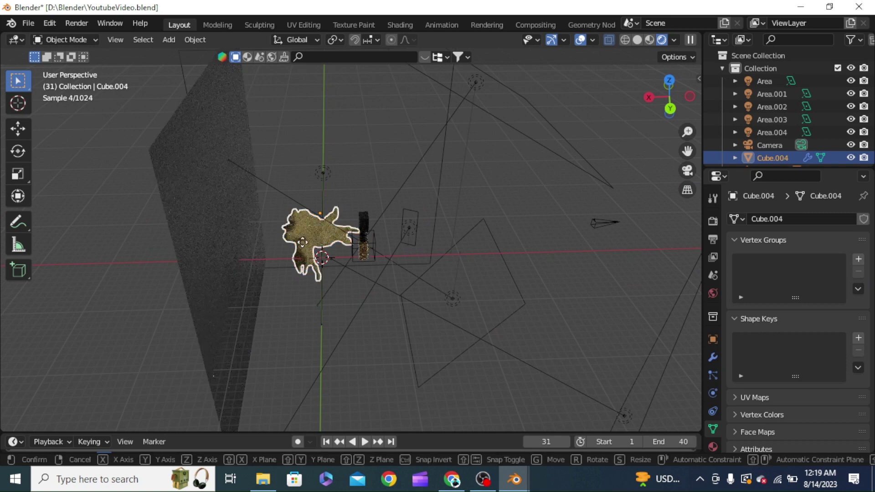
key(y)
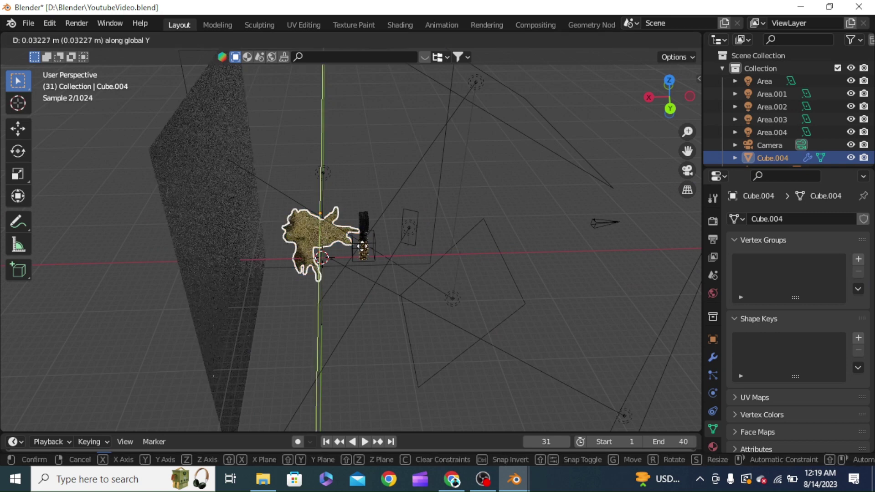
key(x)
click(362, 244)
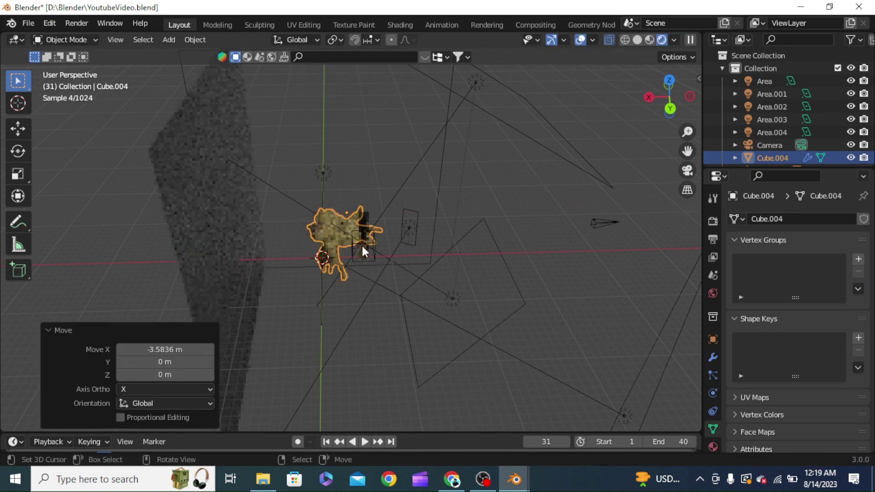
Step: Move the backdrop plane about -7.45 m along global X behind the splash
click(215, 245)
key(g)
key(x)
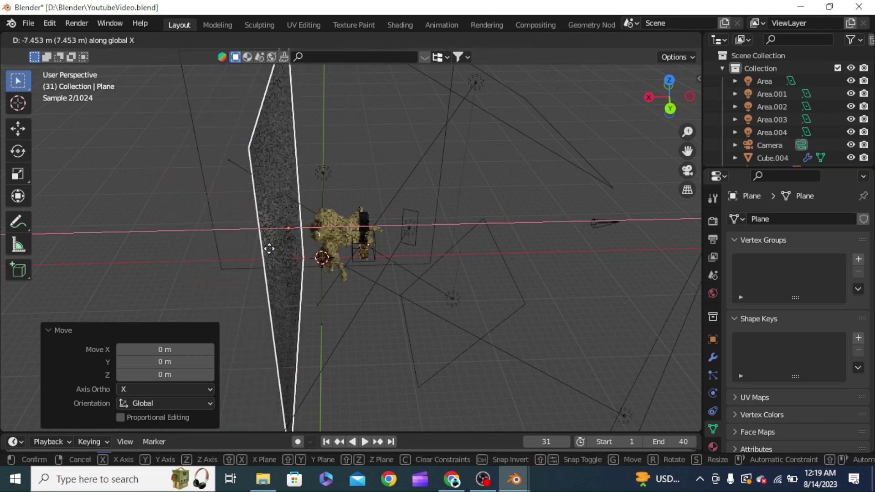
click(270, 249)
Step: Check the new arrangement through the camera and save the file
click(687, 170)
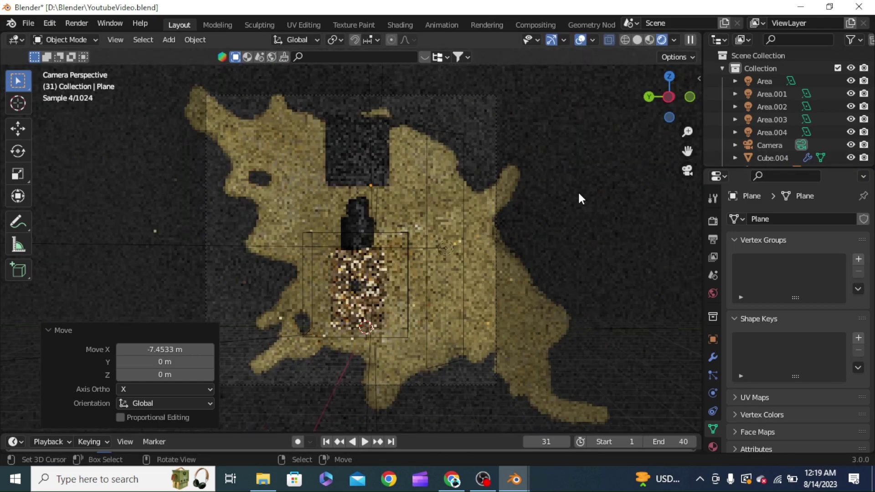
scroll(579, 194, up, 1)
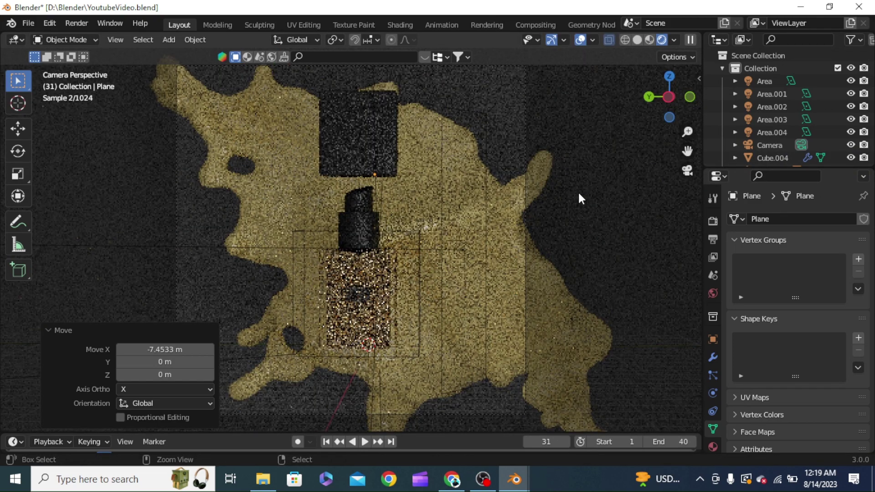
key(ctrl+s)
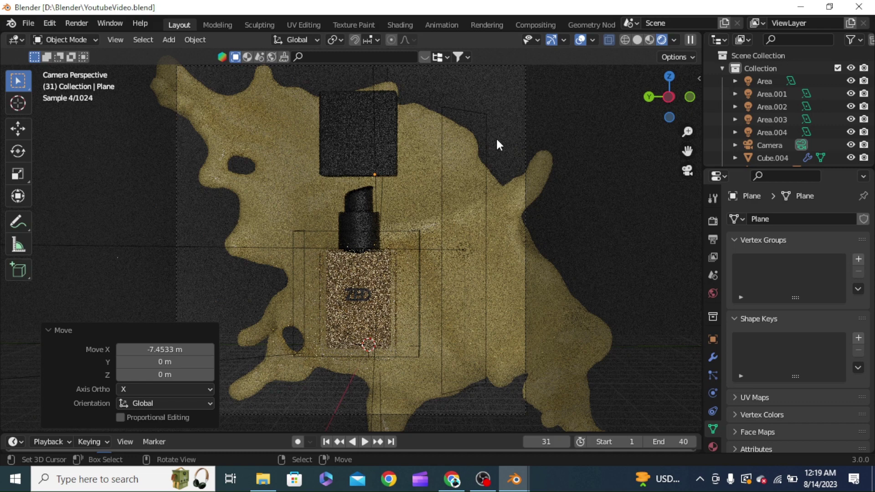
Step: Set the scene's color management look to High Contrast
click(716, 223)
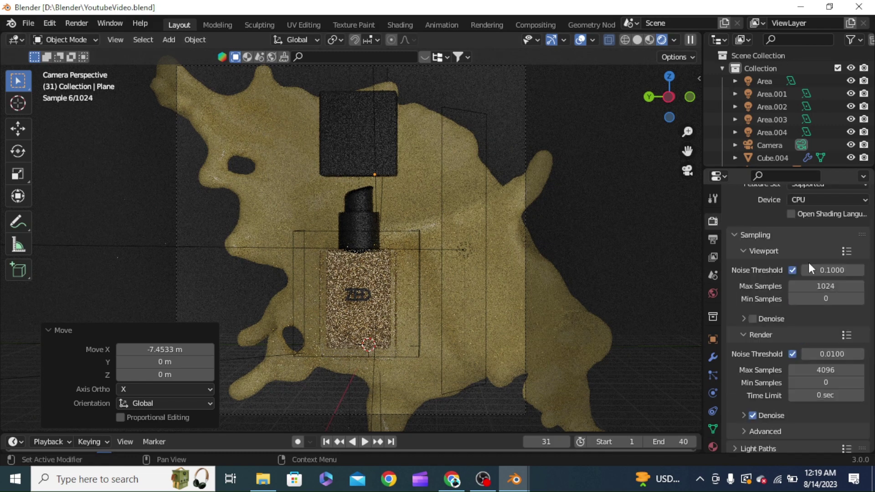
scroll(808, 262, down, 8)
scroll(778, 444, down, 6)
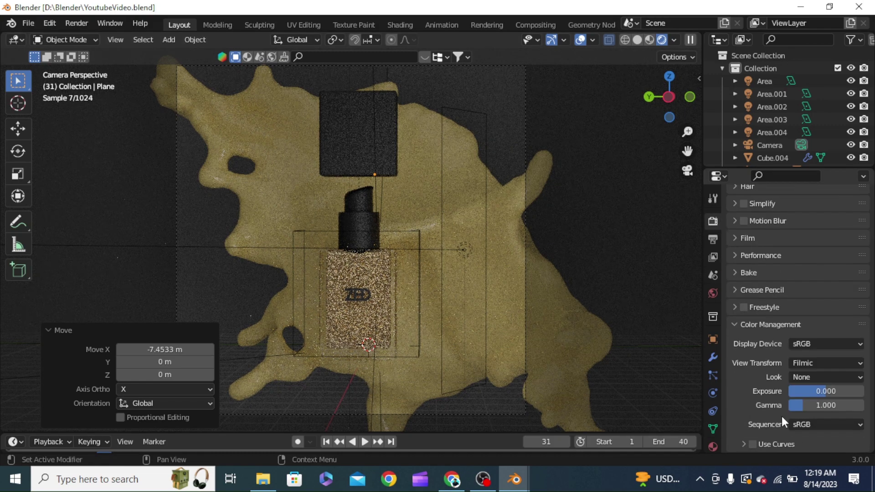
click(826, 376)
click(797, 371)
click(823, 376)
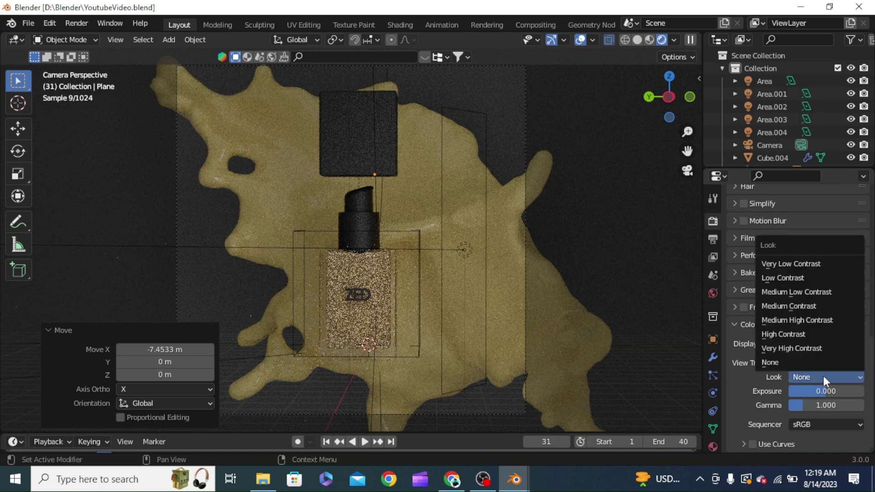
click(805, 332)
Step: Scale the large side light Area.004 to about 0.93 and set its power to 2000 W
middle_drag(545, 321, 297, 277)
scroll(515, 320, down, 6)
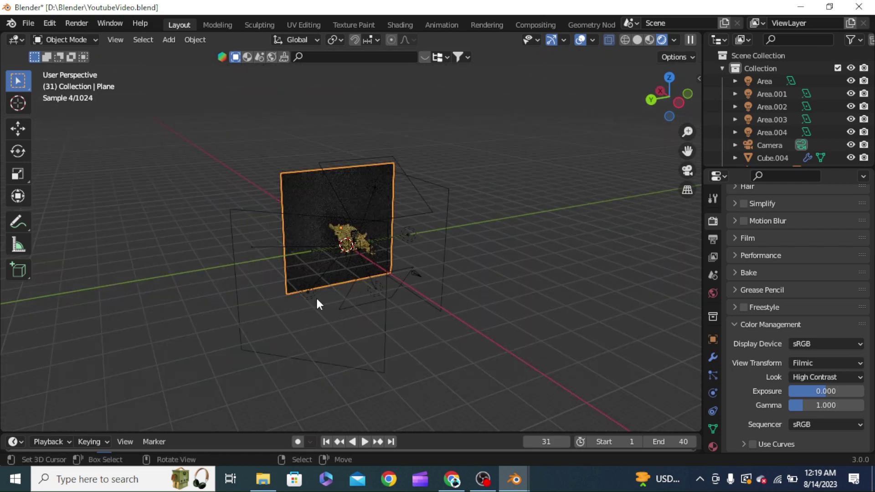
click(313, 294)
key(s)
click(521, 349)
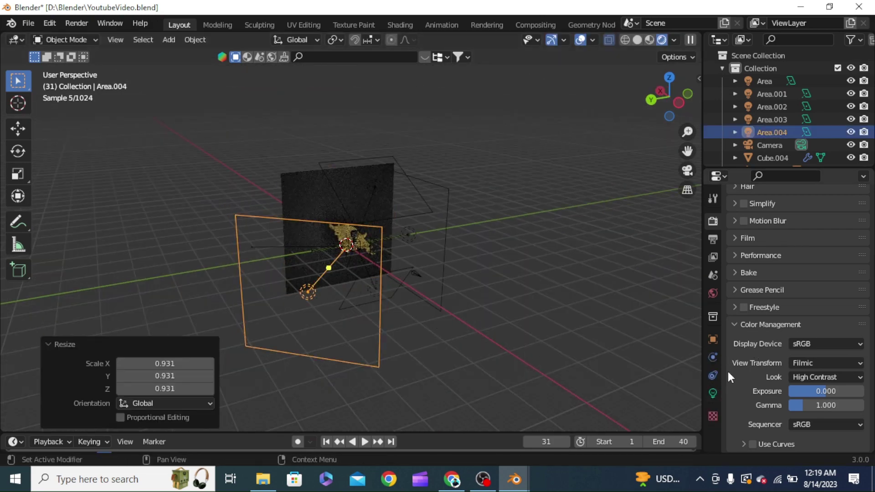
click(713, 393)
click(815, 255)
text(2000)
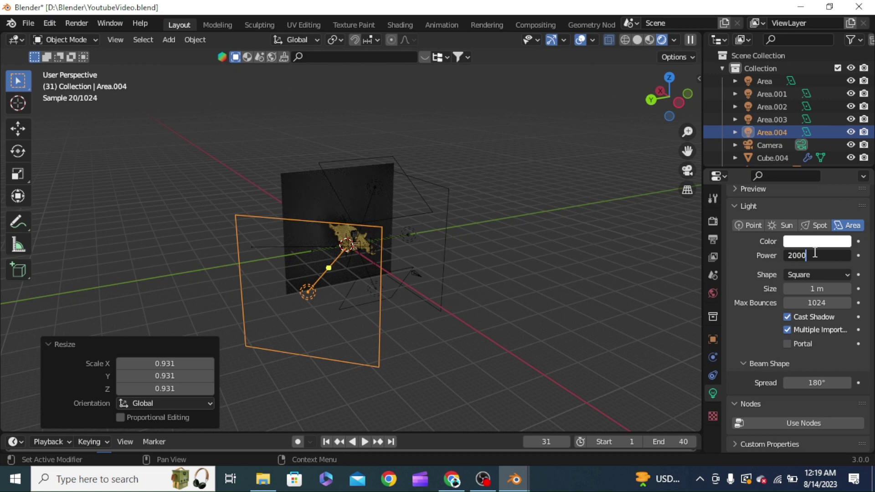
key(Return)
Step: Set the power of the area light below the bottle to 1000 W
click(387, 191)
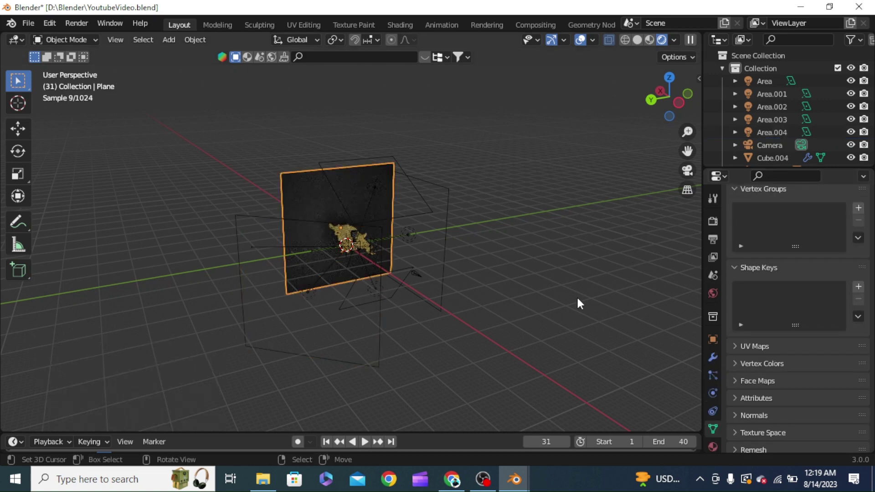
click(375, 183)
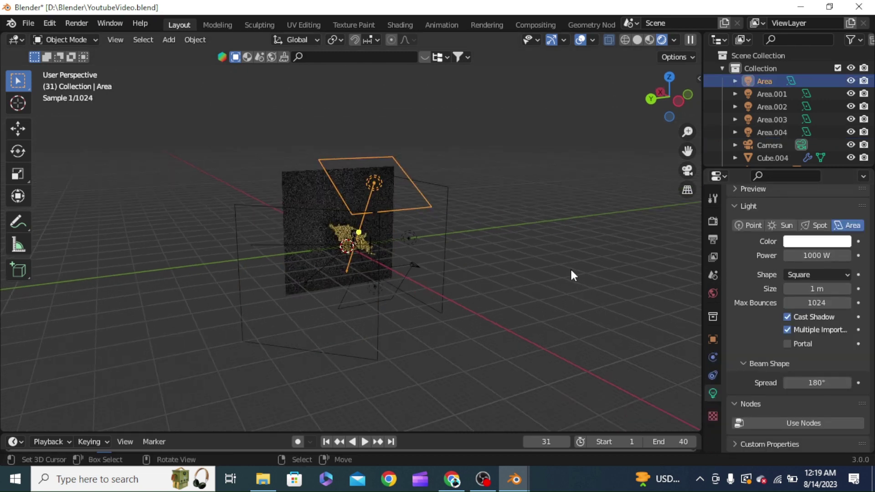
scroll(398, 334, up, 3)
click(393, 323)
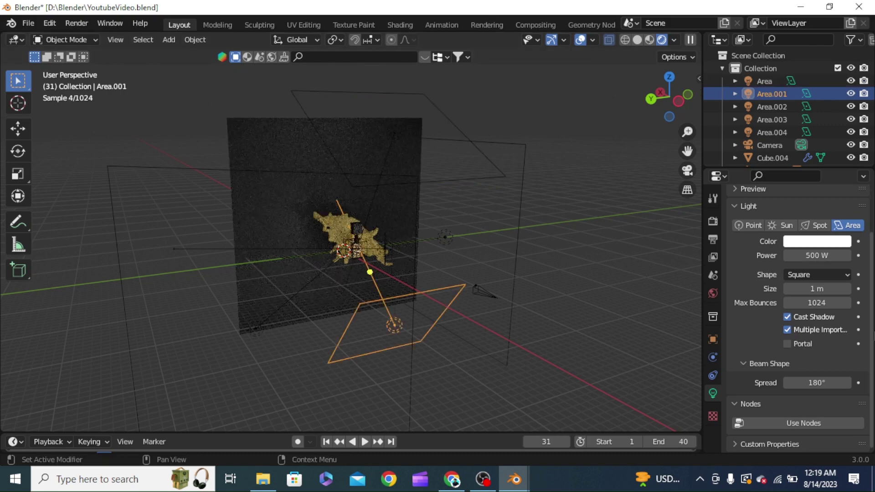
click(818, 256)
text(1000)
key(Return)
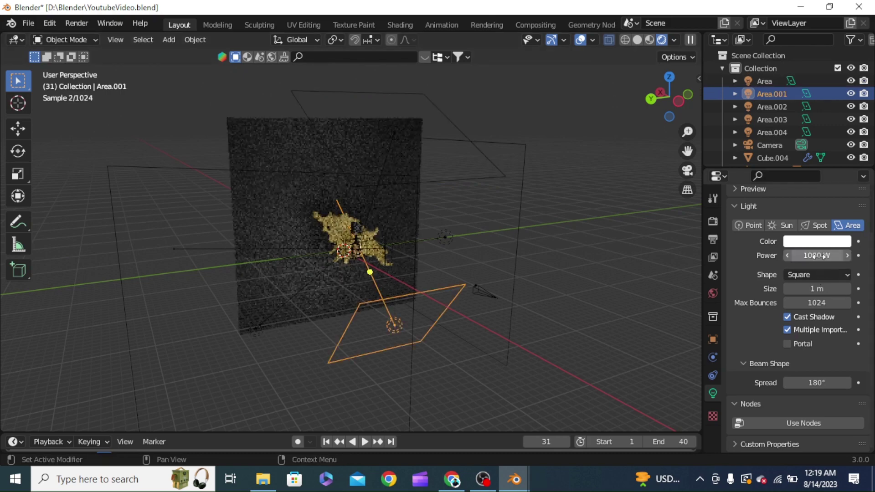
Step: Set the power of the narrow light beside the bottle to 200 W in camera view and save the file
key(KP_0)
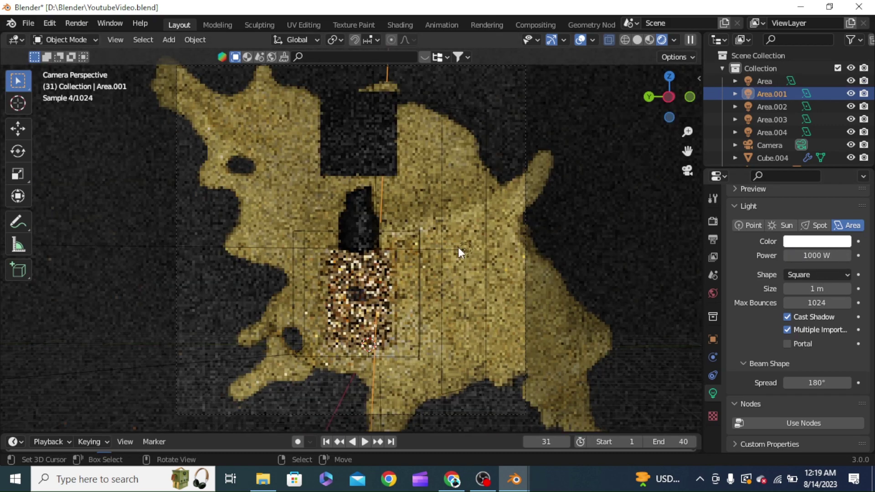
click(458, 246)
click(833, 256)
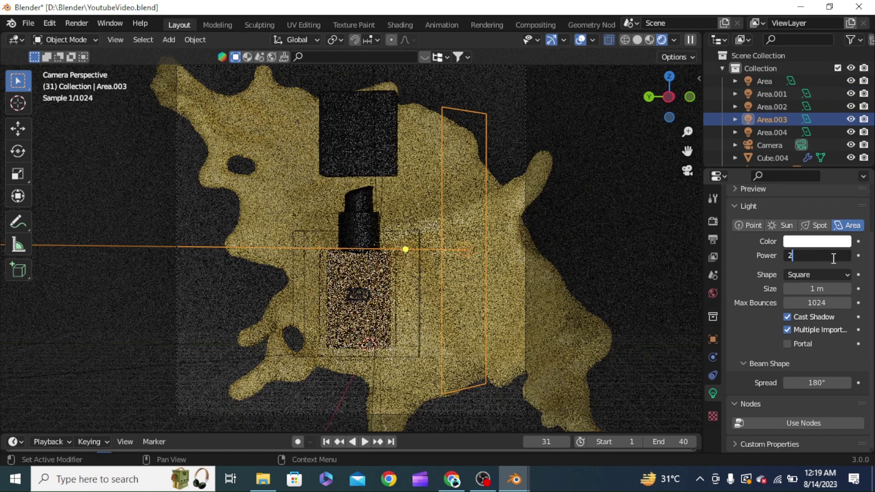
text(200)
key(Return)
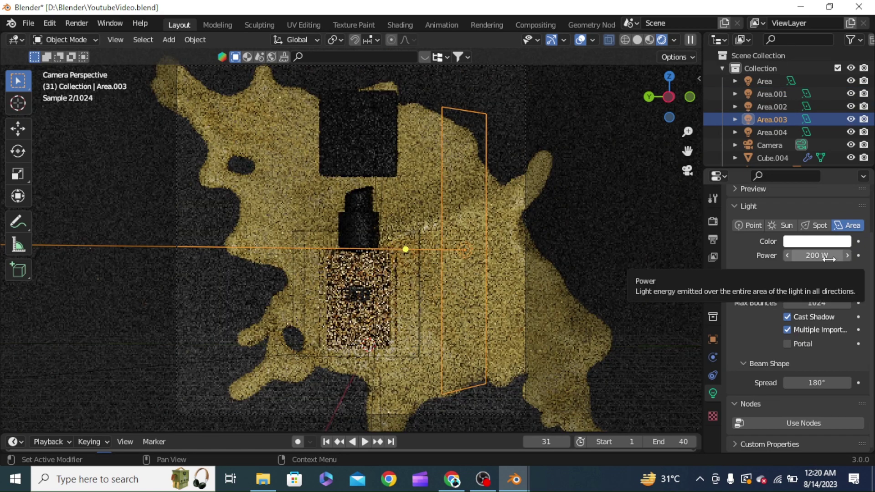
drag(831, 259, 820, 259)
click(588, 248)
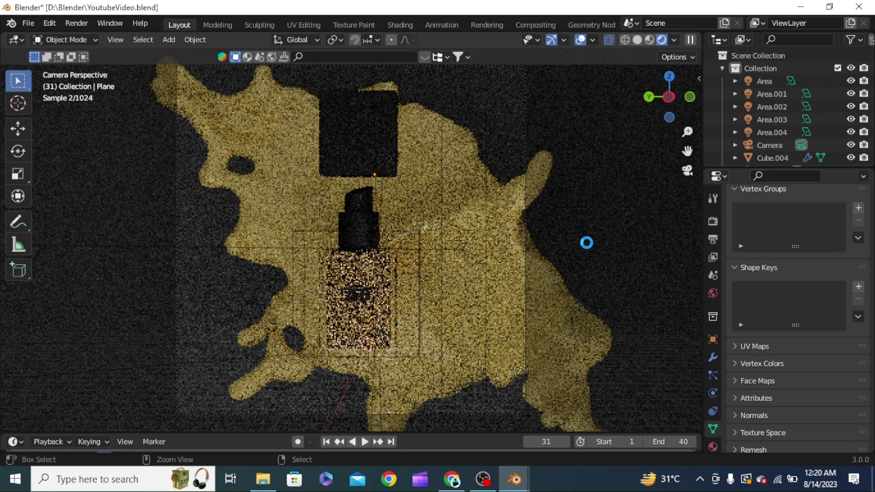
key(ctrl+s)
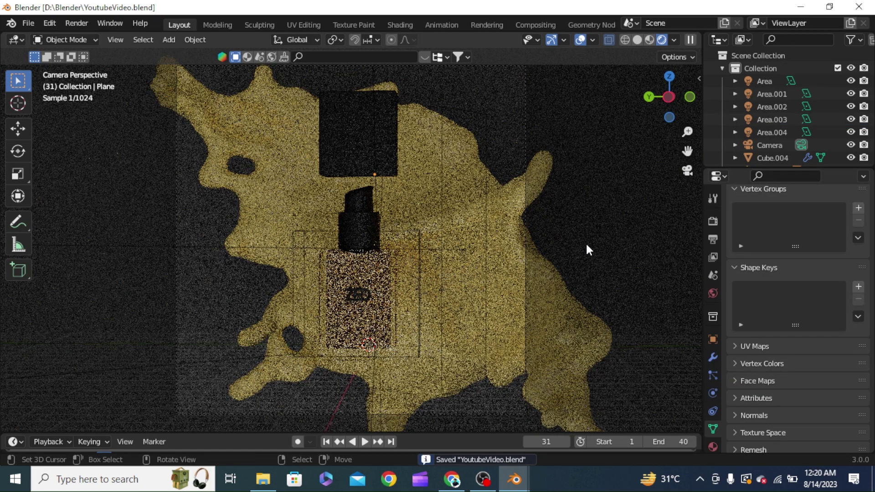
Step: Scale the splash behind the bottle uniformly to about 0.86
click(506, 294)
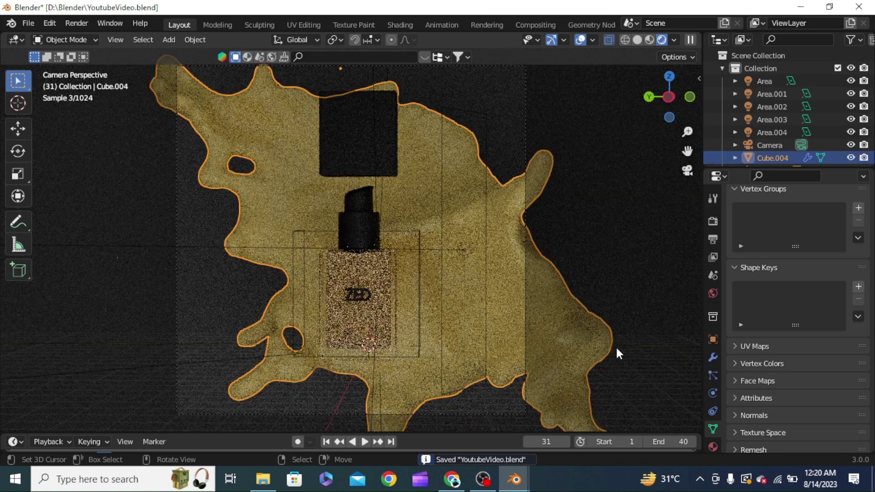
key(s)
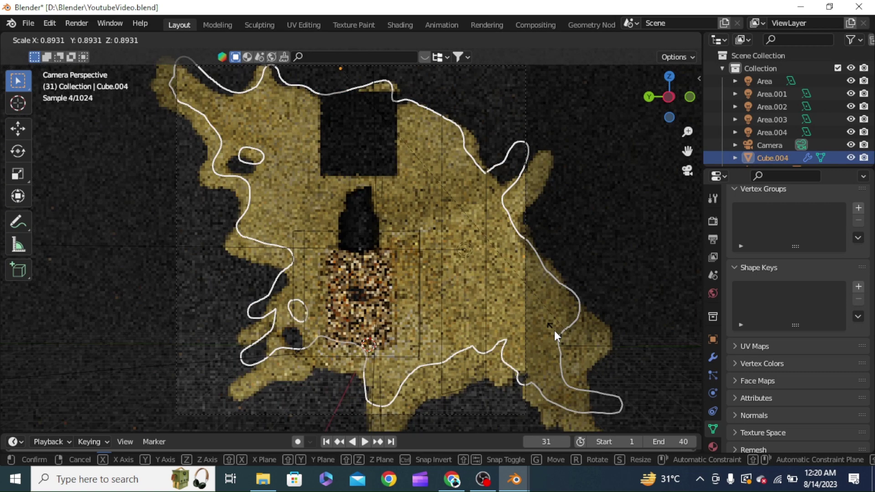
click(554, 330)
scroll(554, 330, down, 3)
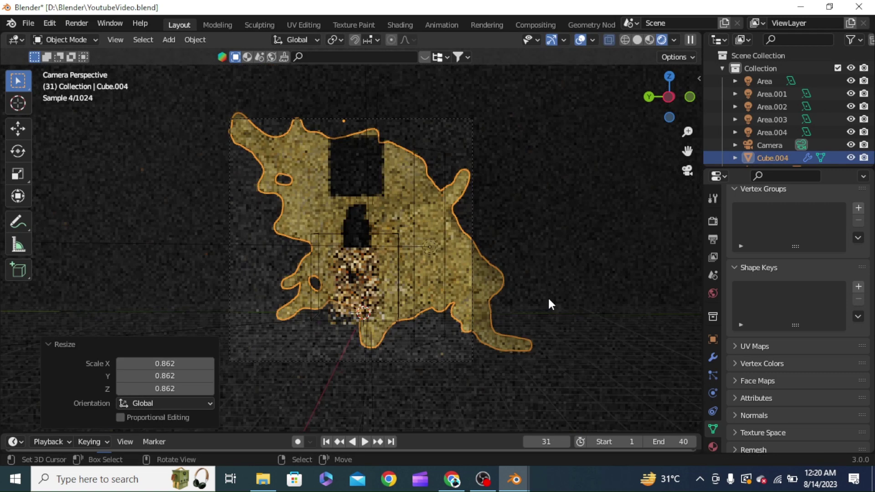
key(g)
key(x)
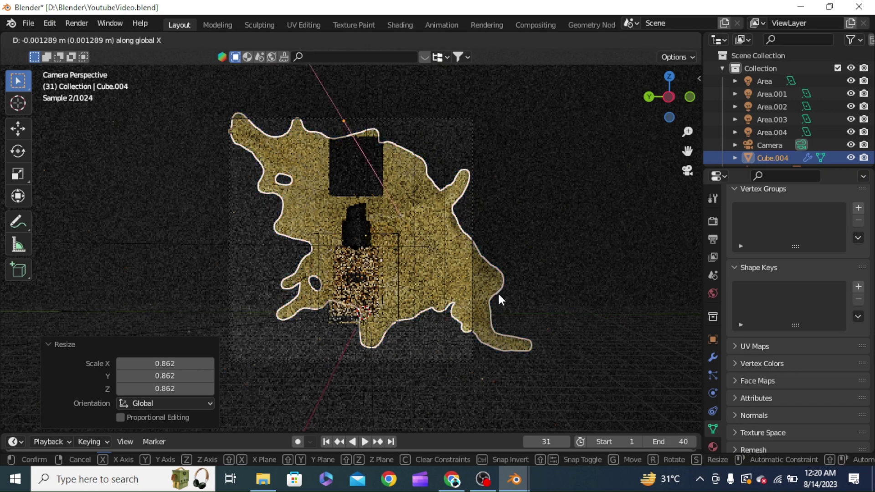
right_click(499, 296)
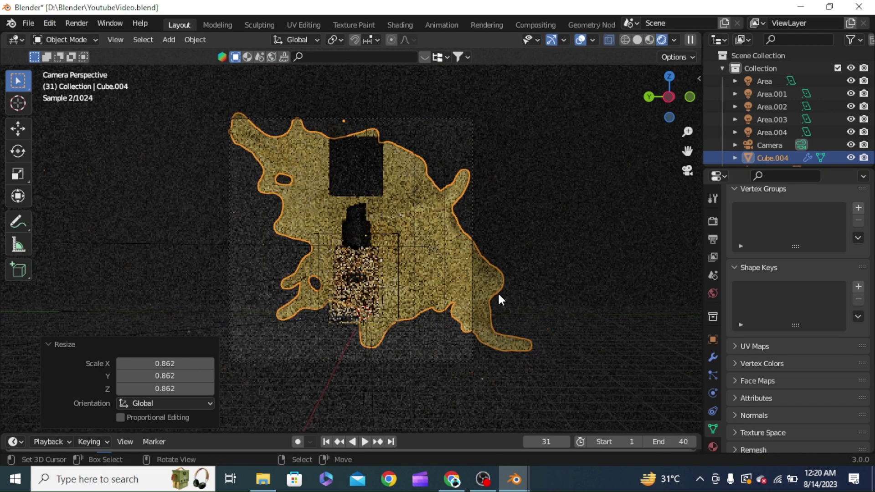
Step: Deselect the splash by selecting the backdrop plane and save the file
click(595, 223)
scroll(595, 225, up, 3)
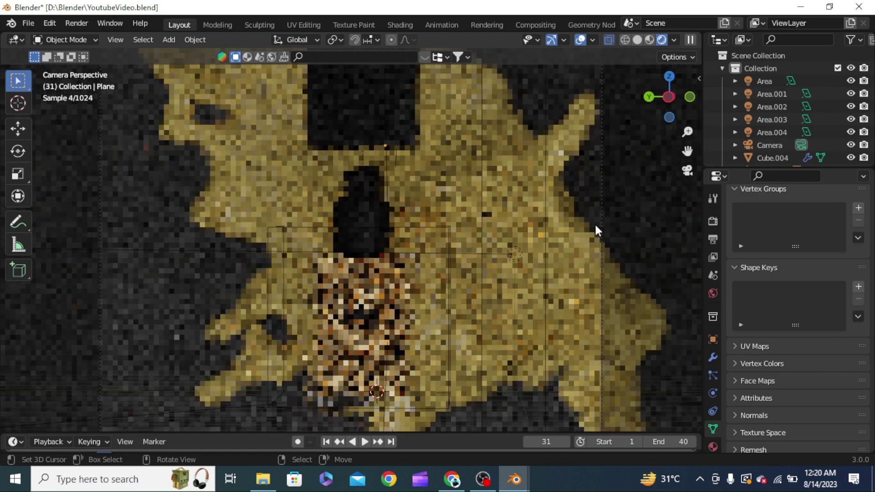
key(ctrl+s)
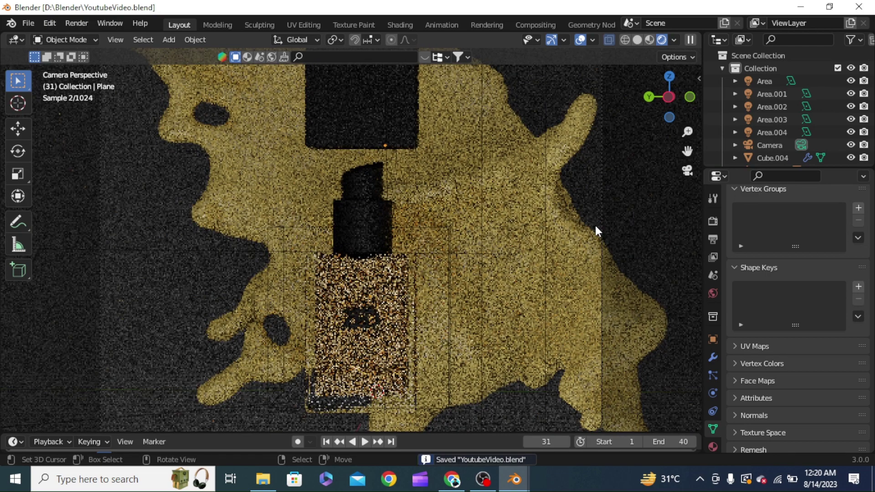
Step: Scale the area light above the bottle to about 0.97 and set its power to 800 W
scroll(595, 225, down, 3)
middle_drag(591, 234, 628, 241)
scroll(474, 196, down, 3)
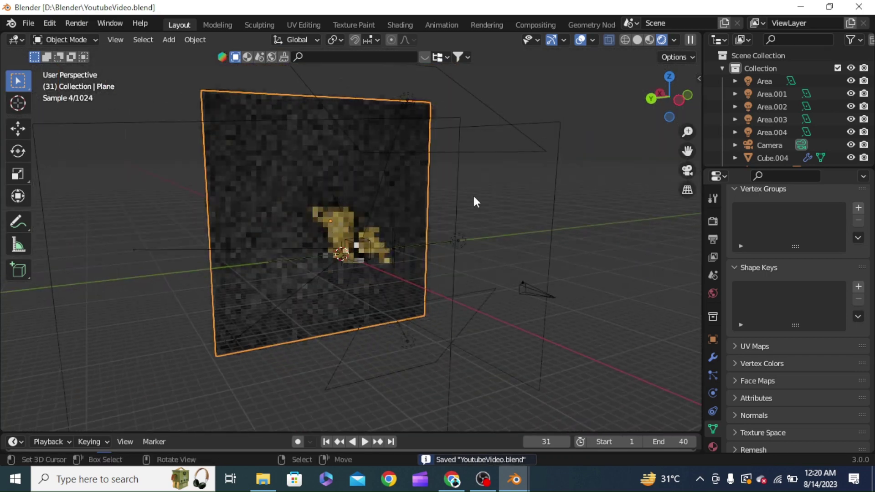
click(407, 101)
key(s)
click(407, 101)
click(814, 256)
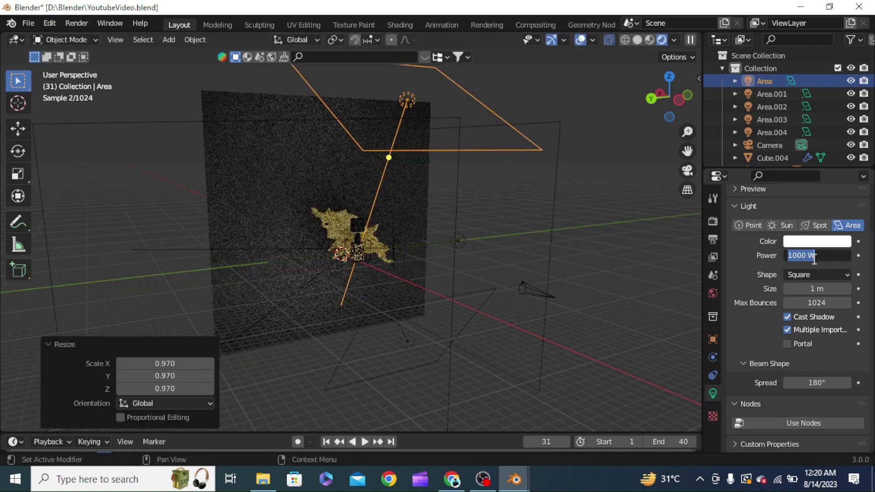
text(800)
key(Return)
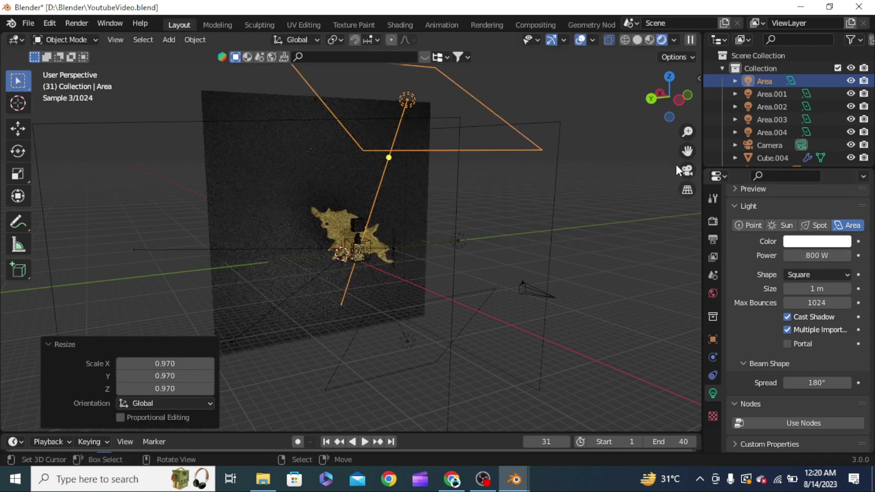
Step: Try the Scene World lighting in the rendered viewport and turn it back off
click(675, 40)
click(601, 117)
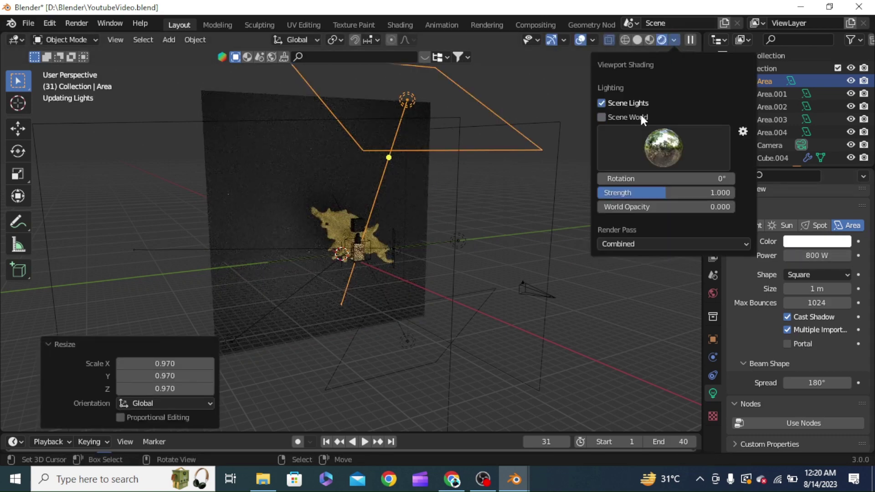
click(640, 113)
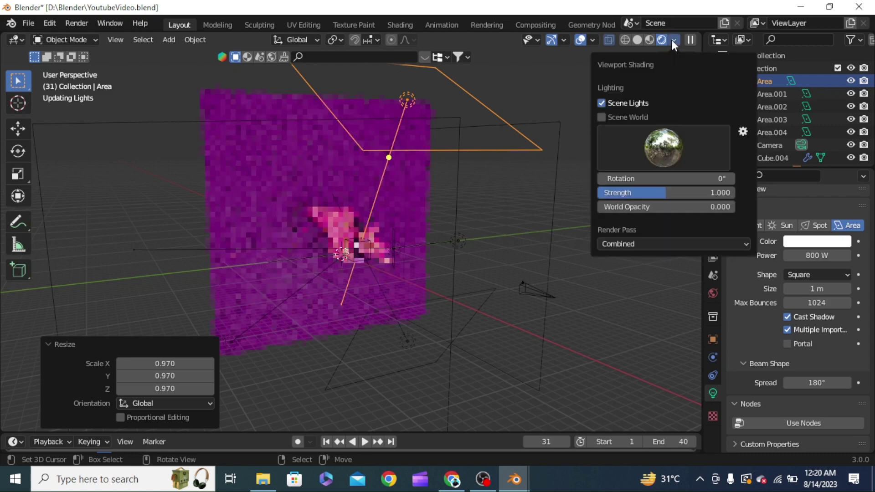
click(673, 40)
Step: Return to the camera view, save the file and select the backdrop plane
key(KP_0)
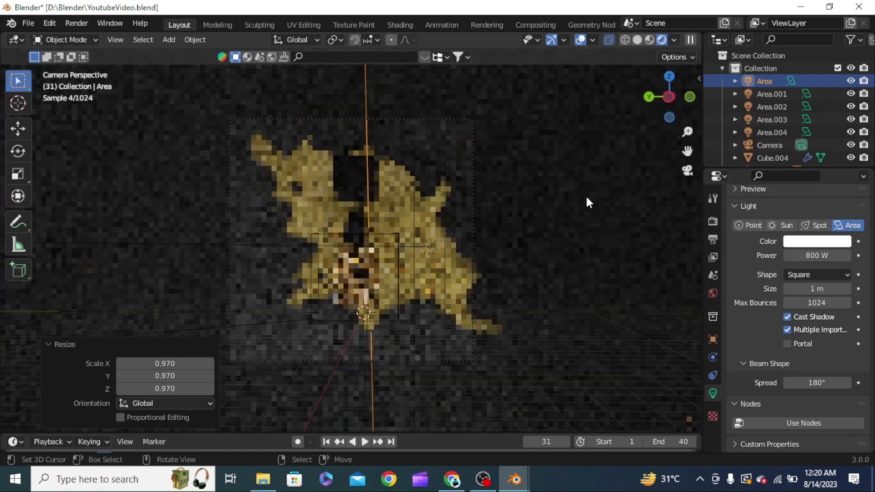
key(ctrl+s)
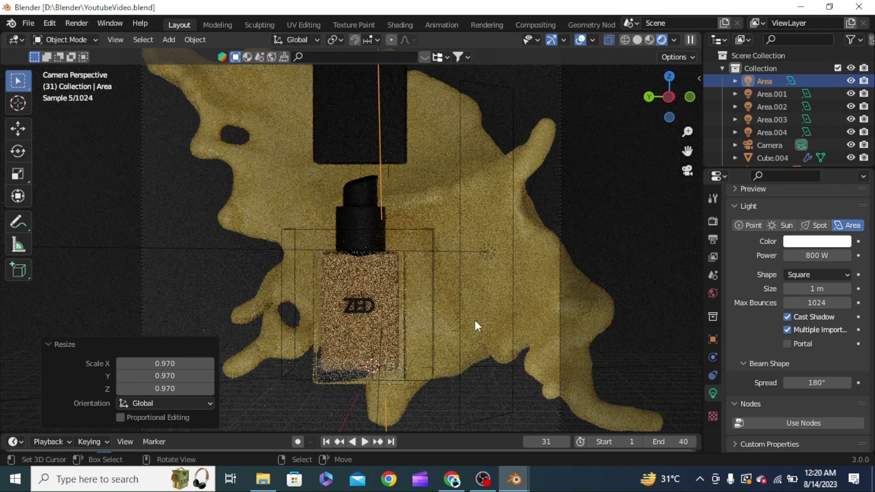
click(586, 240)
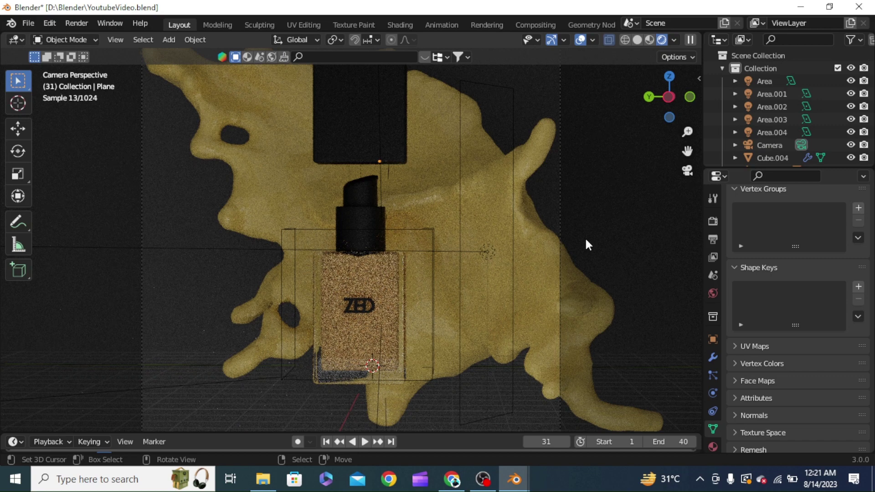
Step: Raise the bottle's pump about 0.034 m along Z, save the file and return to the camera view
click(338, 192)
click(347, 207)
key(g)
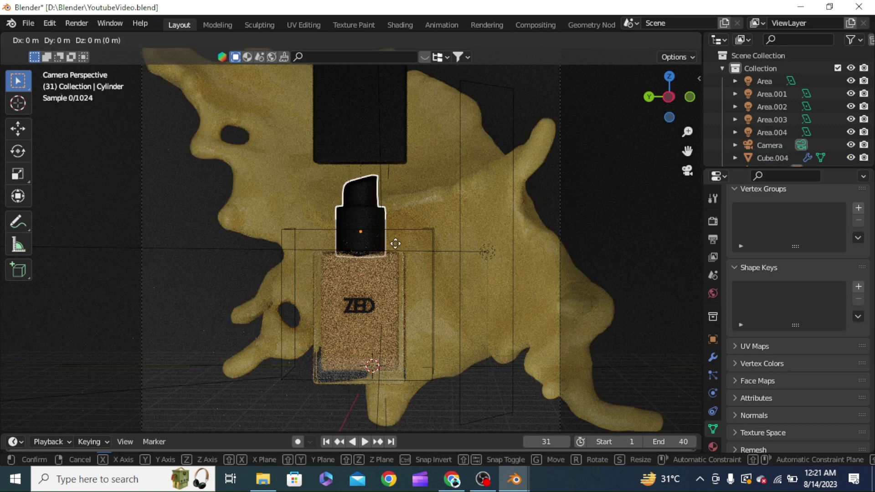
key(z)
click(444, 223)
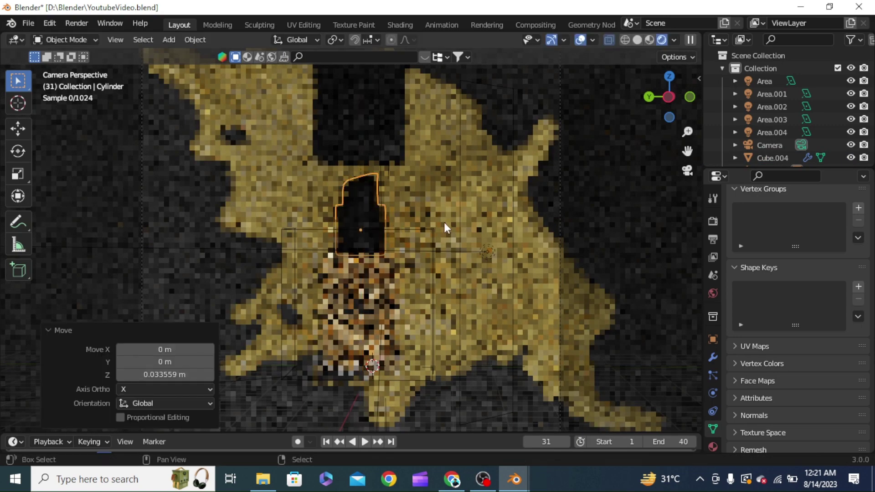
click(594, 194)
key(ctrl+s)
mouse_move(594, 199)
middle_down()
mouse_move(569, 232)
mouse_move(588, 205)
middle_up()
key(KP_0)
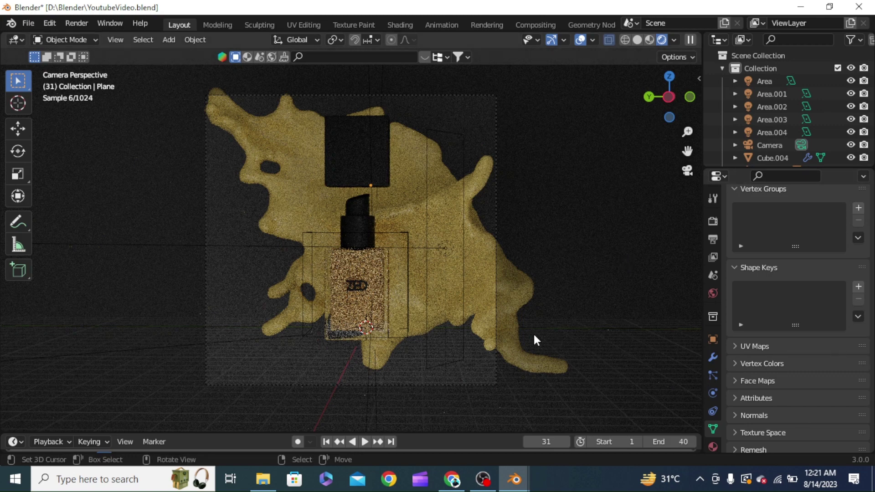
Step: Render a still image of the bottle scene at frame 31
click(524, 310)
click(642, 185)
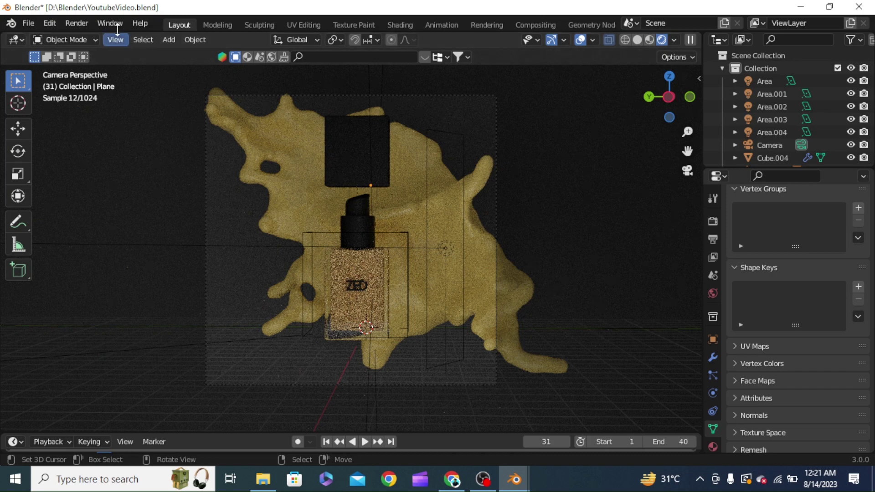
click(68, 24)
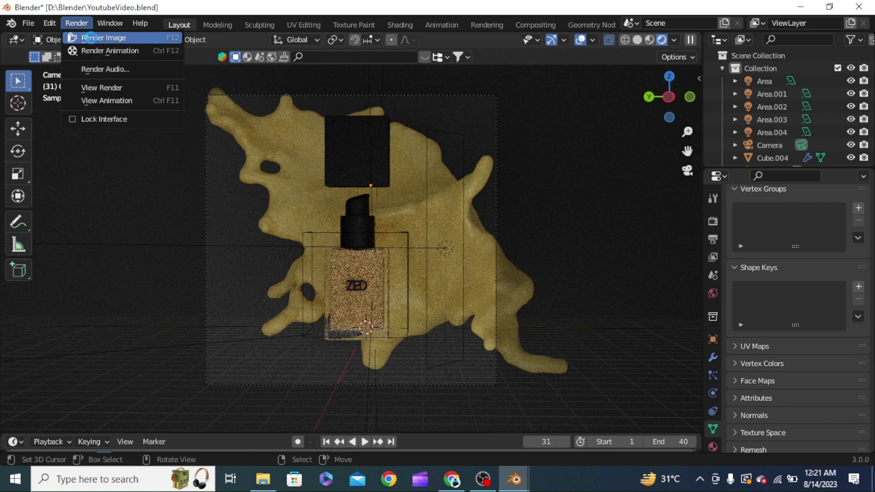
click(90, 38)
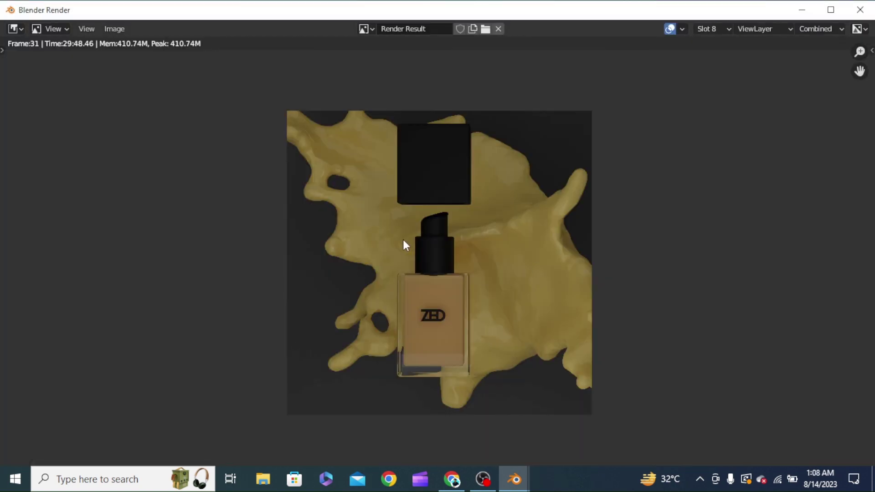
Step: Return from the render to the main scene window and examine the splash, bottle and backdrop from several angles and through the camera
mouse_move(514, 479)
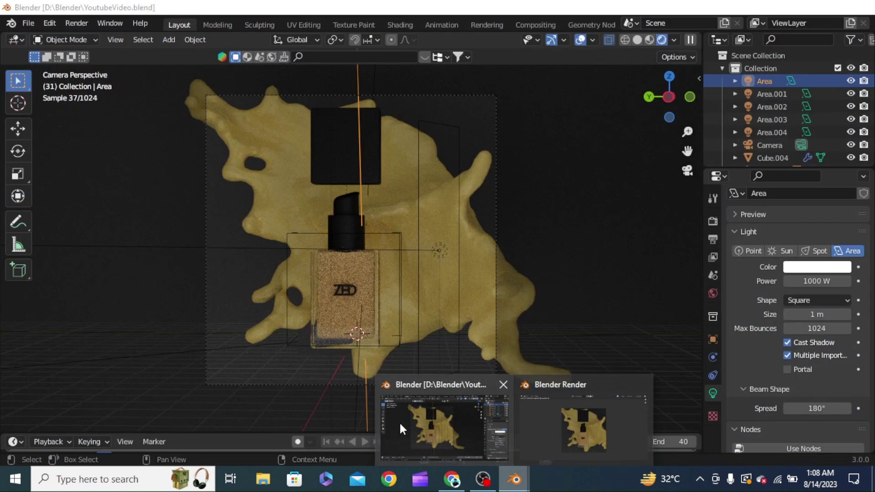
click(400, 420)
middle_drag(400, 420, 464, 270)
click(410, 243)
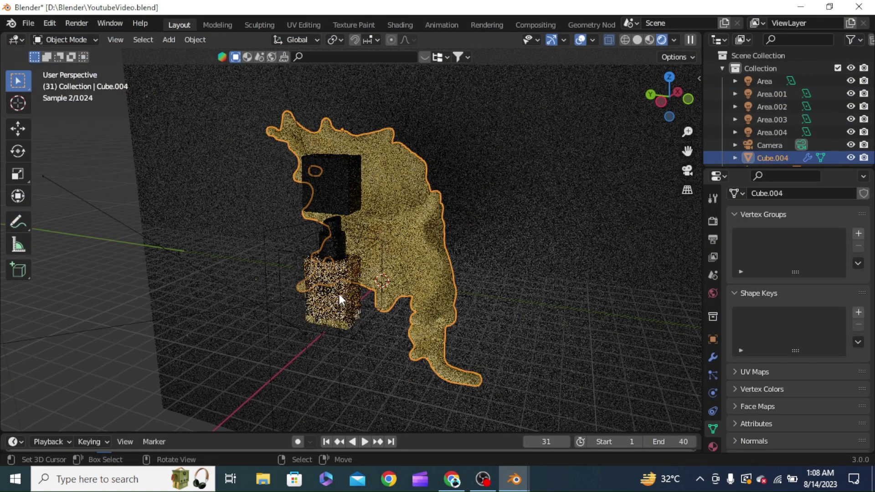
middle_drag(339, 294, 373, 149)
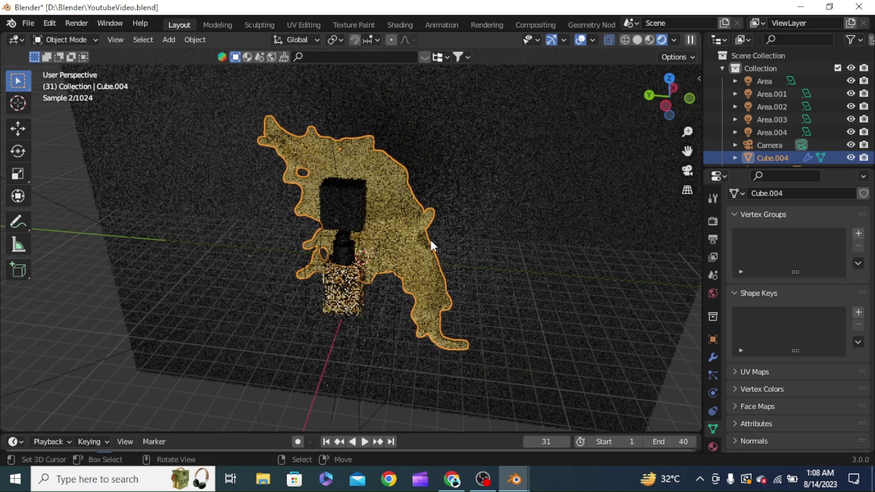
middle_drag(430, 240, 327, 235)
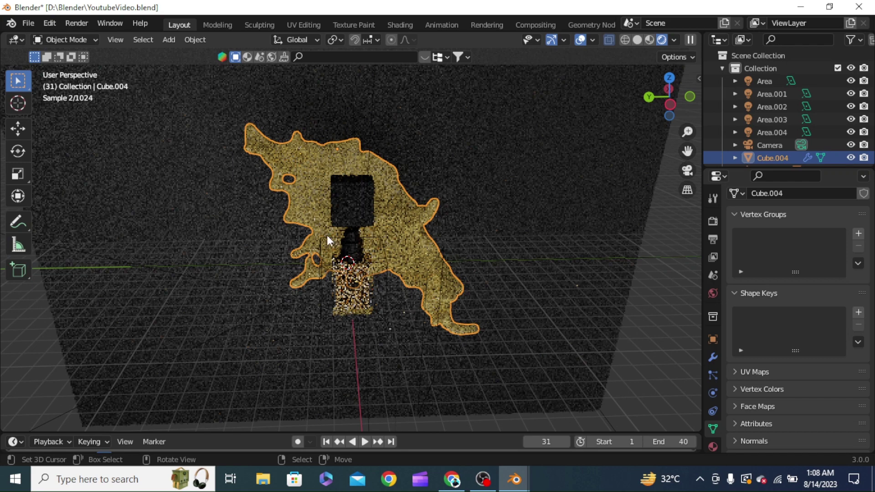
middle_drag(501, 328, 355, 195)
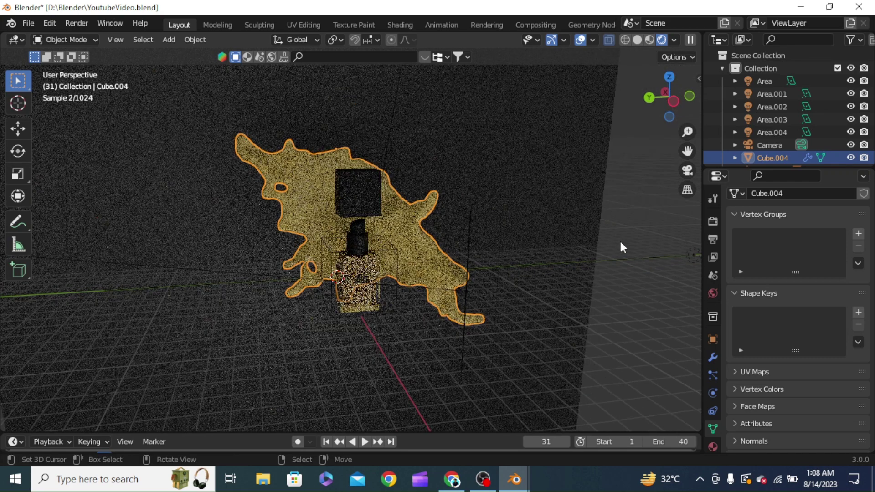
click(682, 169)
middle_drag(600, 206, 315, 281)
middle_drag(422, 270, 345, 264)
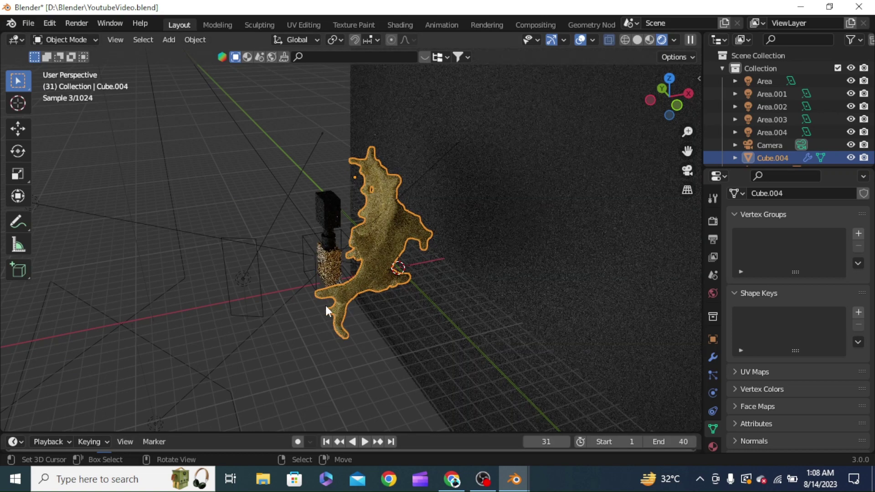
middle_drag(389, 330, 571, 282)
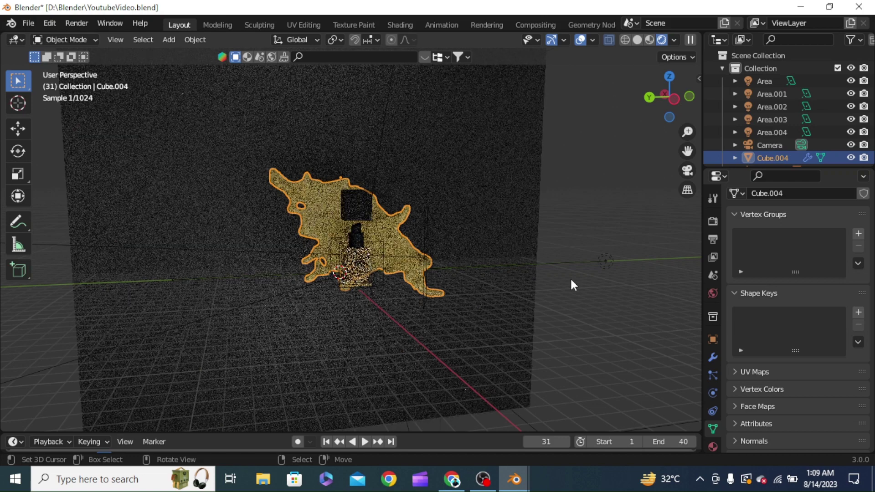
click(687, 170)
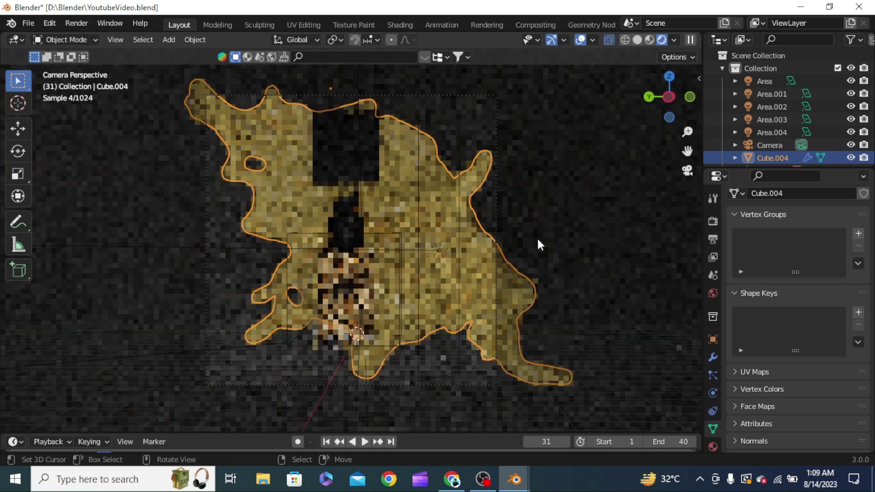
Step: Switch the viewport to solid shading, deselect the splash and inspect the scene layout outside the camera view
middle_drag(536, 236, 556, 267)
scroll(554, 268, down, 3)
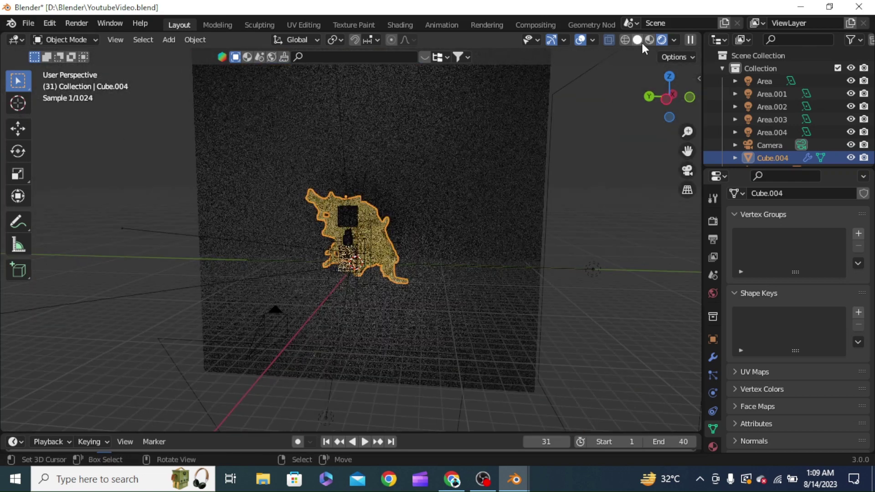
click(637, 40)
mouse_move(606, 145)
middle_down()
mouse_move(480, 292)
mouse_move(514, 273)
mouse_move(504, 285)
mouse_move(605, 282)
middle_up()
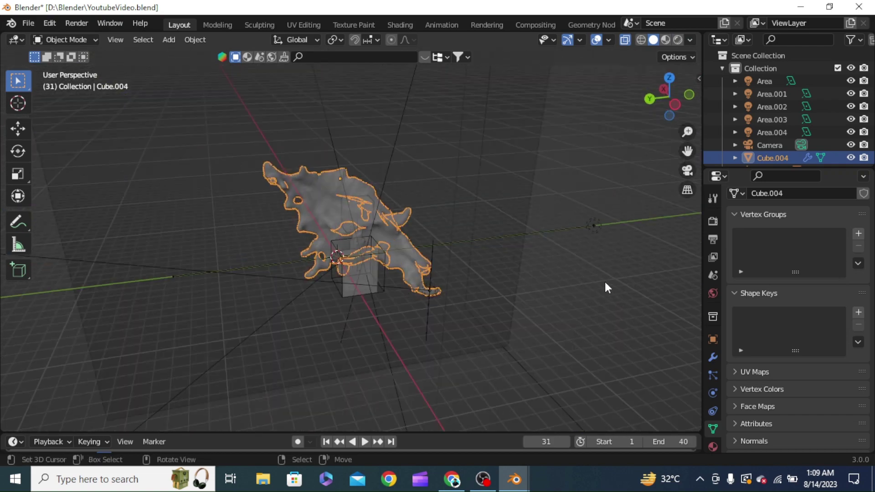
click(605, 280)
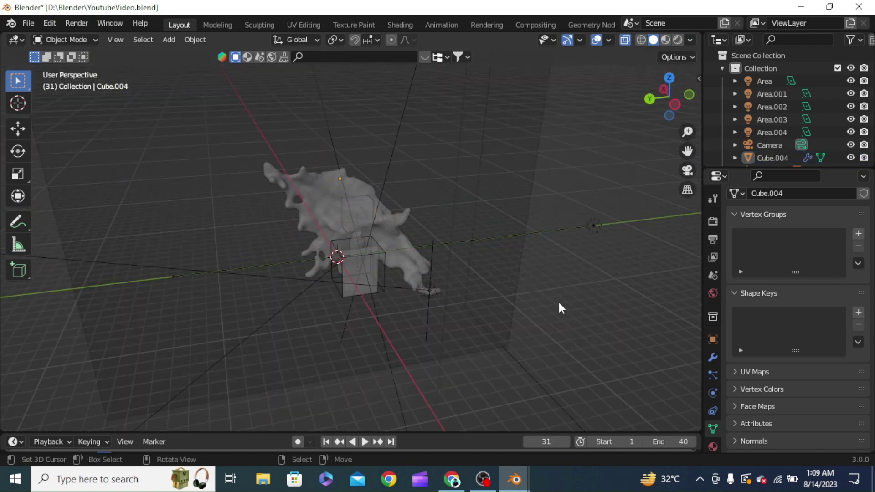
middle_drag(559, 302, 433, 333)
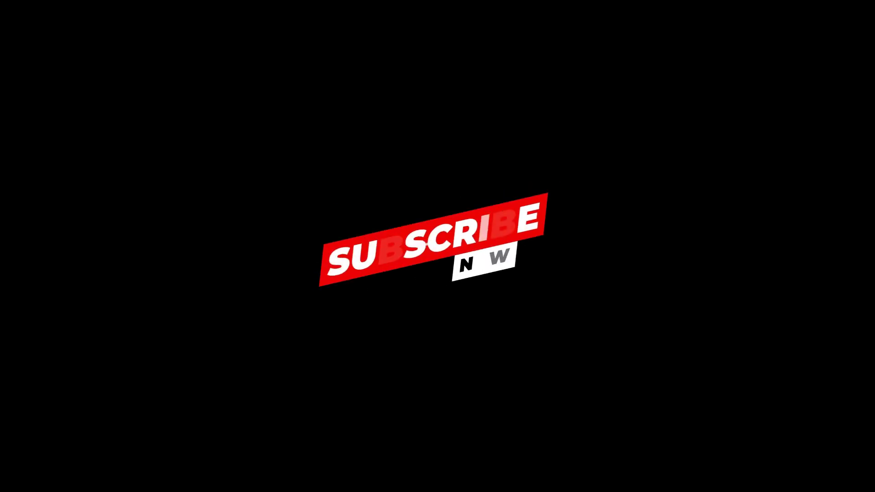